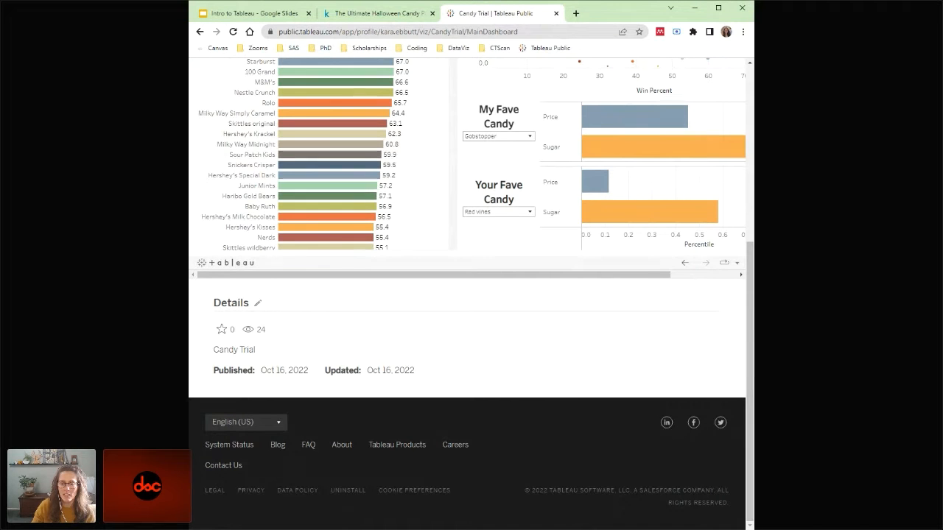
# - Examine the Candy Trial dashboard's overall rankings, sugar versus win percent scatter plot, and candy comparison charts
pyautogui.scroll(5, 662, 358)
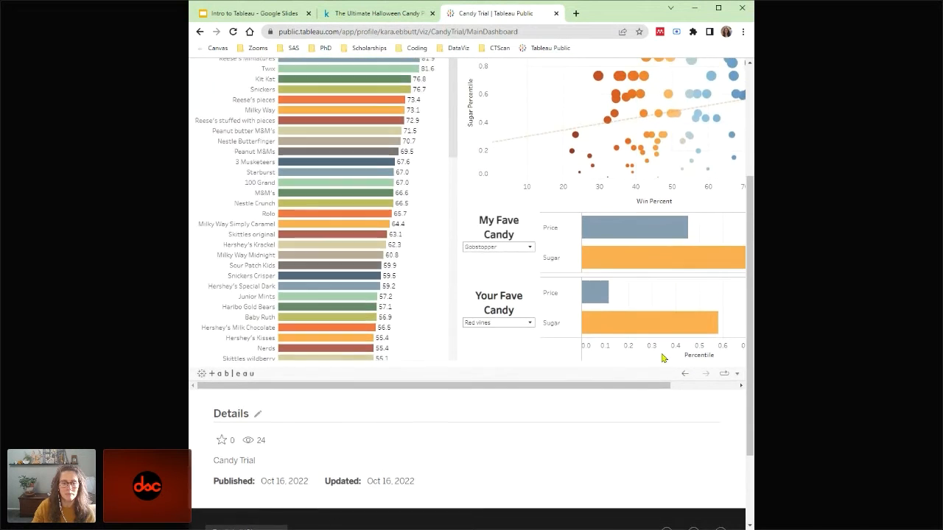
pyautogui.scroll(3, 662, 358)
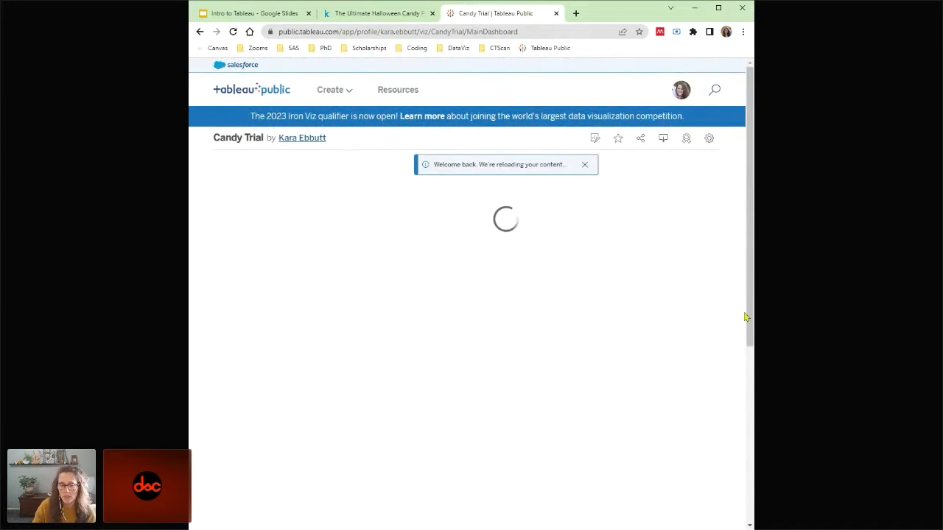
pyautogui.moveTo(750, 310); pyautogui.dragTo(750, 338)
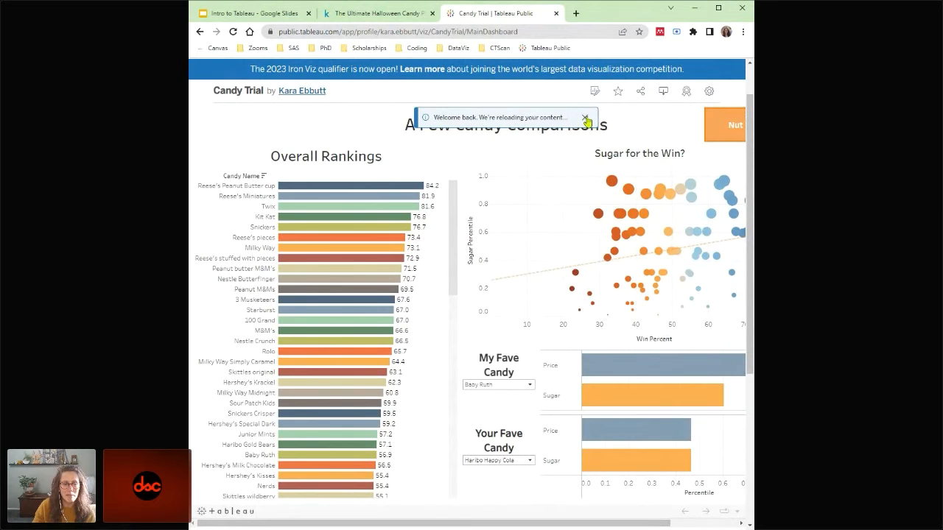
pyautogui.moveTo(384, 190)
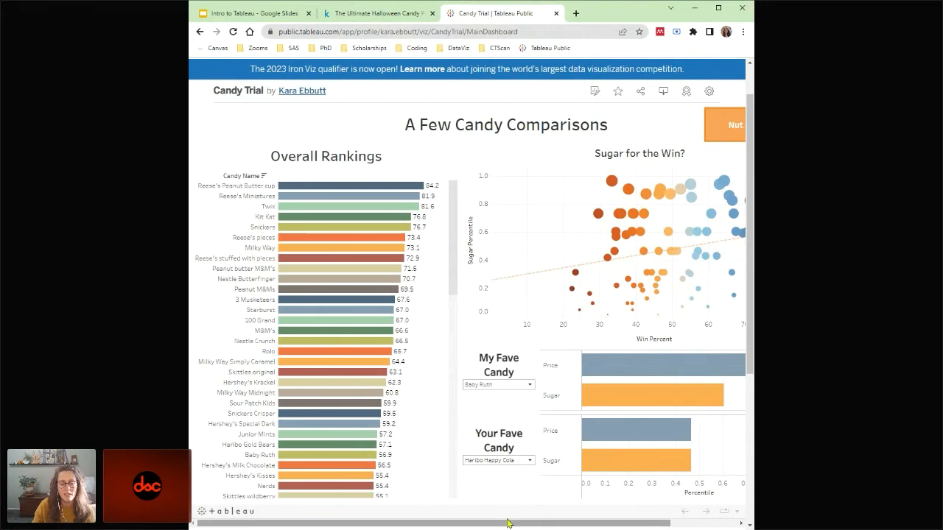
pyautogui.moveTo(507, 523); pyautogui.dragTo(578, 526)
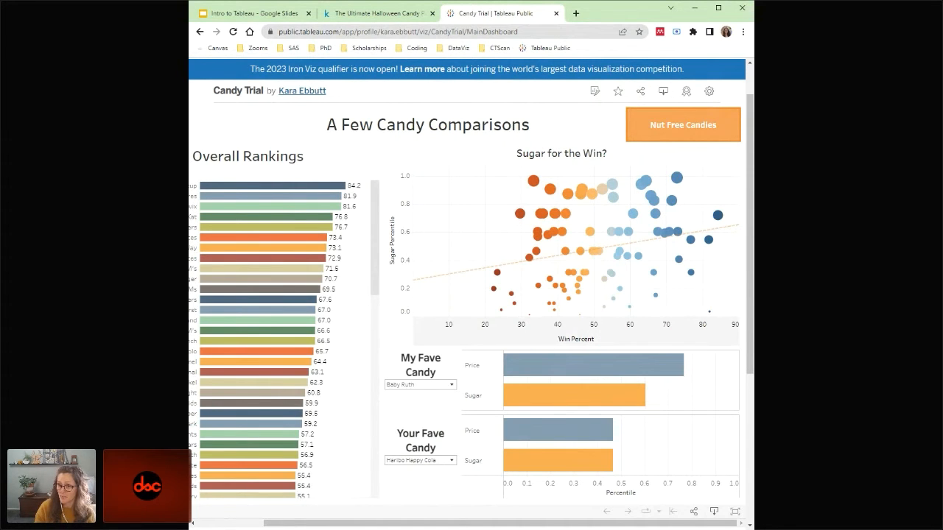
pyautogui.scroll(-1, 709, 354)
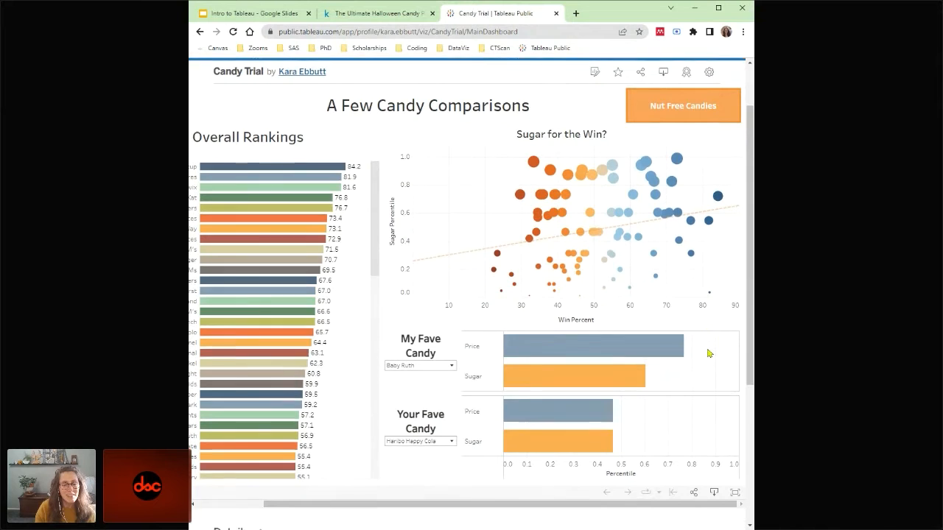
pyautogui.scroll(-1, 708, 353)
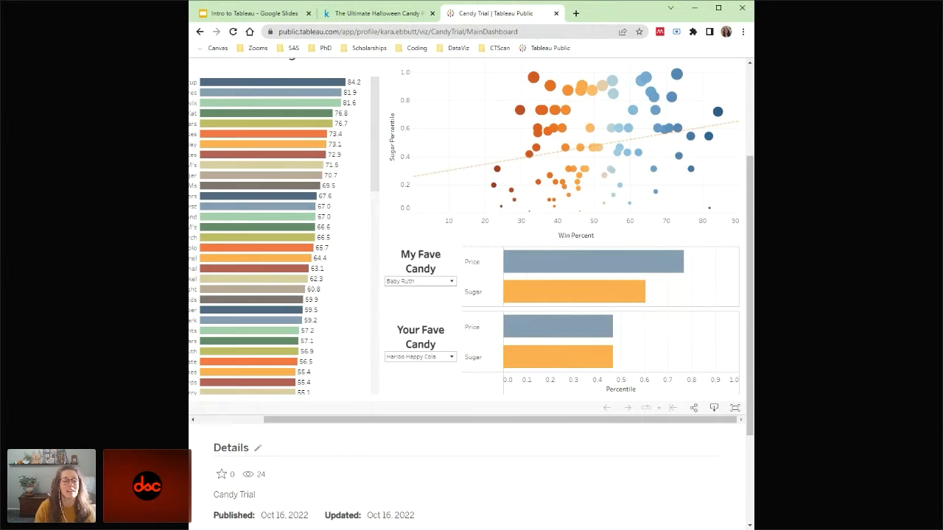
# - Set My Fave Candy to Almond Joy and Your Fave Candy to Junior Mints to compare their price and sugar
pyautogui.click(452, 283)
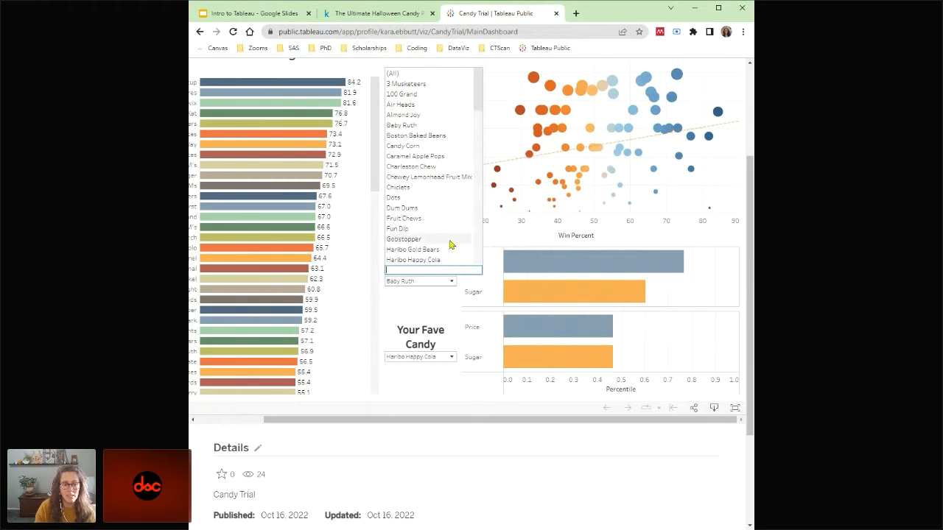
pyautogui.click(437, 116)
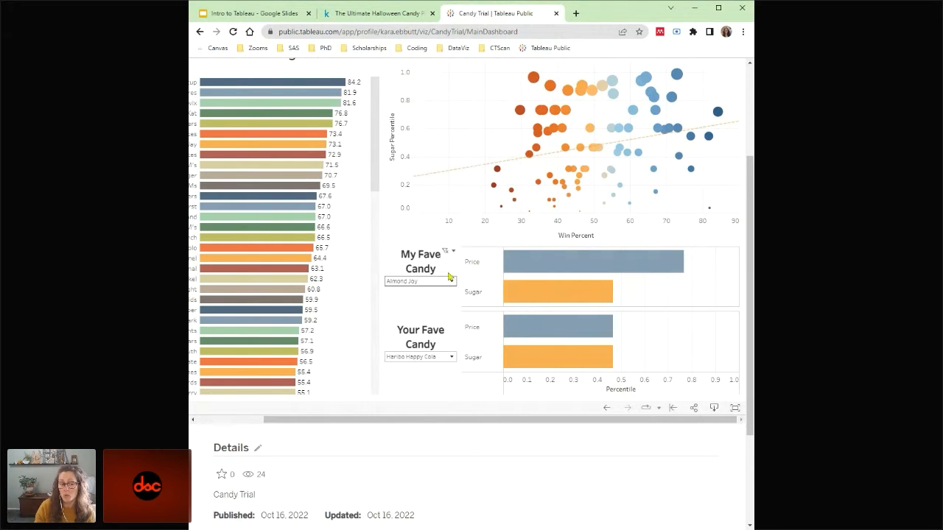
pyautogui.click(451, 357)
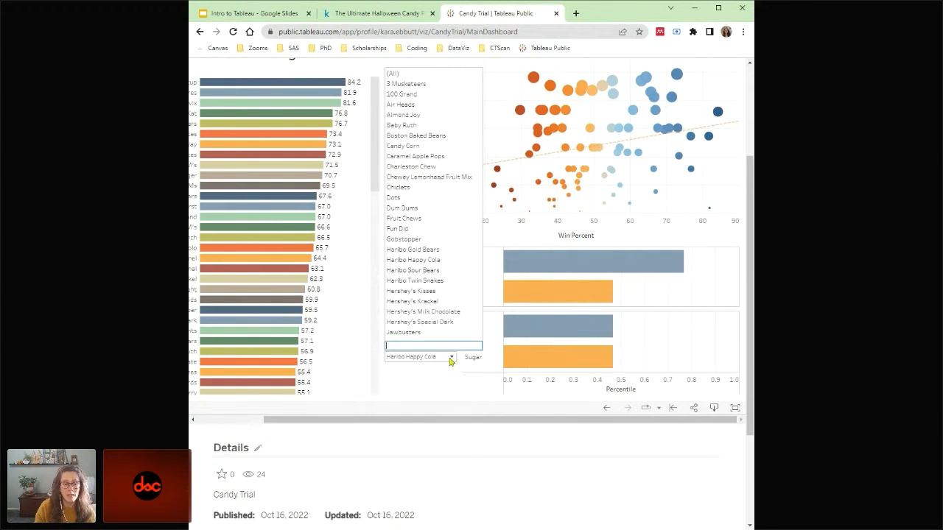
pyautogui.scroll(-5, 442, 273)
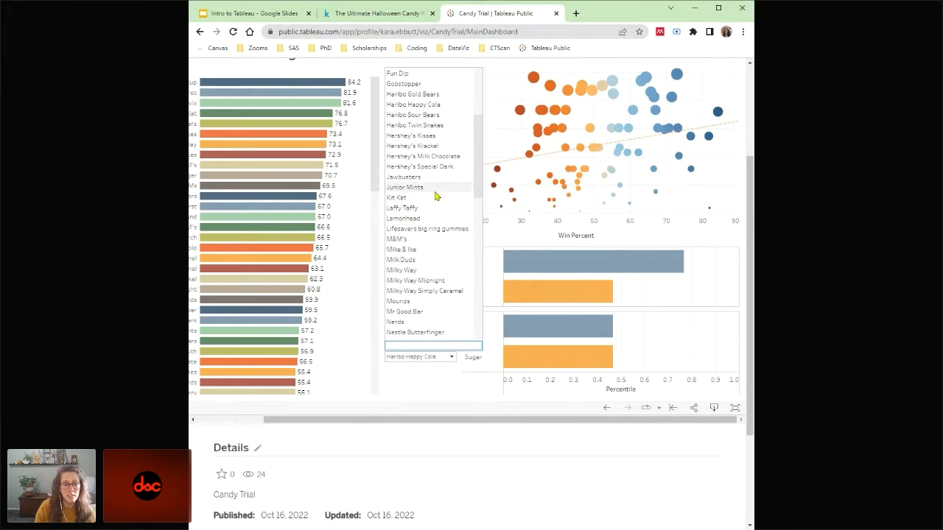
pyautogui.click(437, 195)
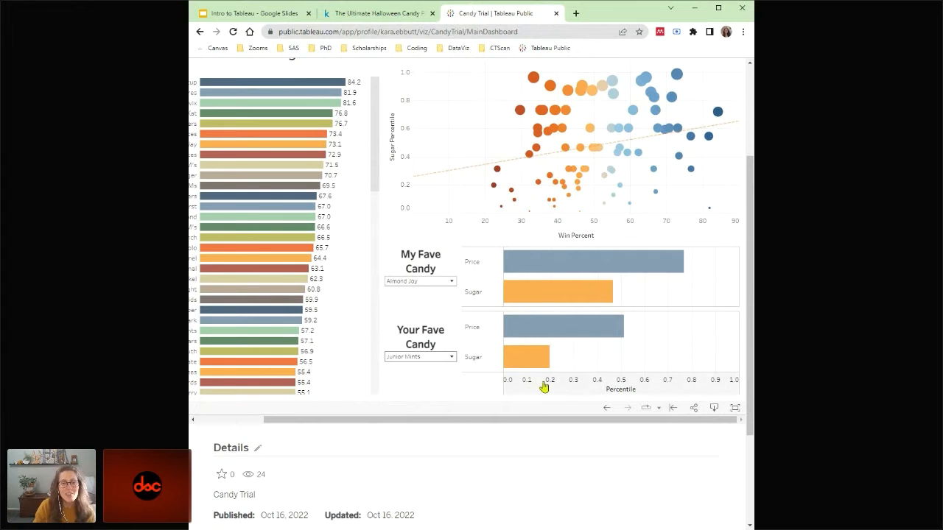
pyautogui.scroll(1, 579, 391)
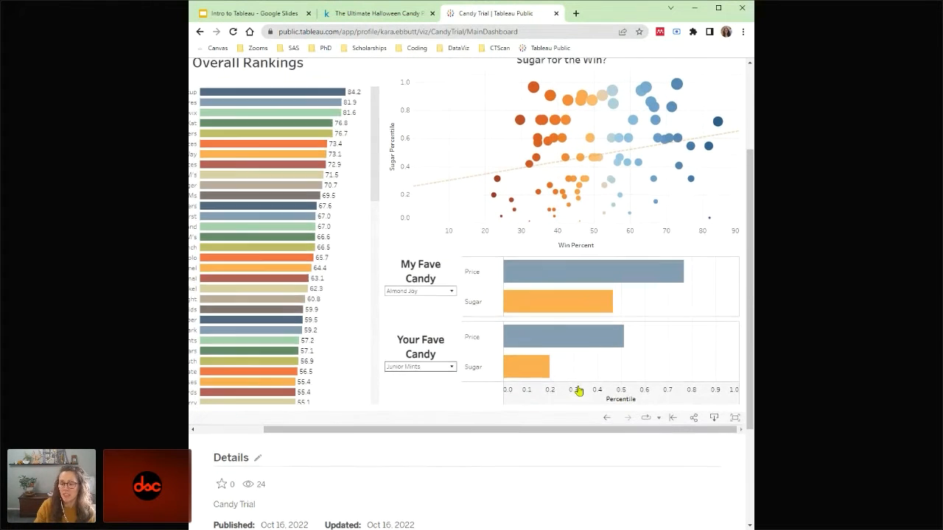
pyautogui.scroll(3, 578, 391)
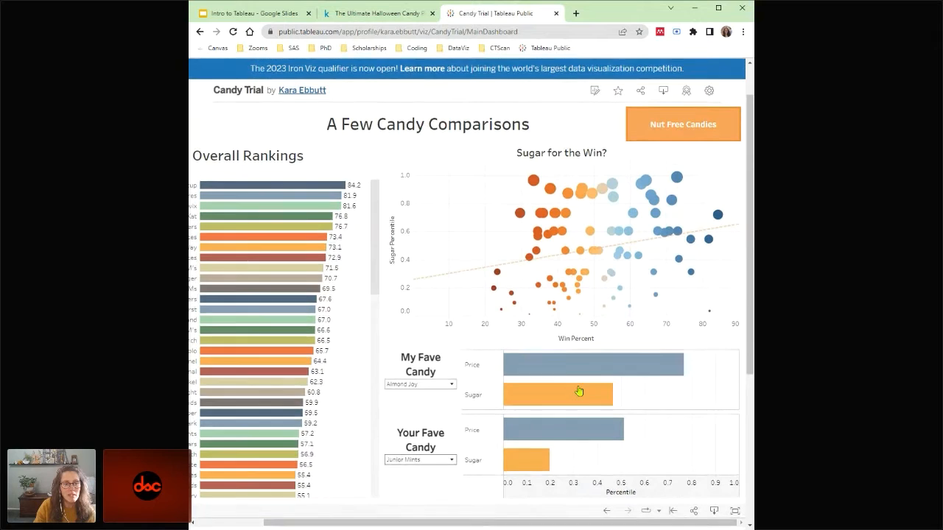
pyautogui.scroll(2, 579, 391)
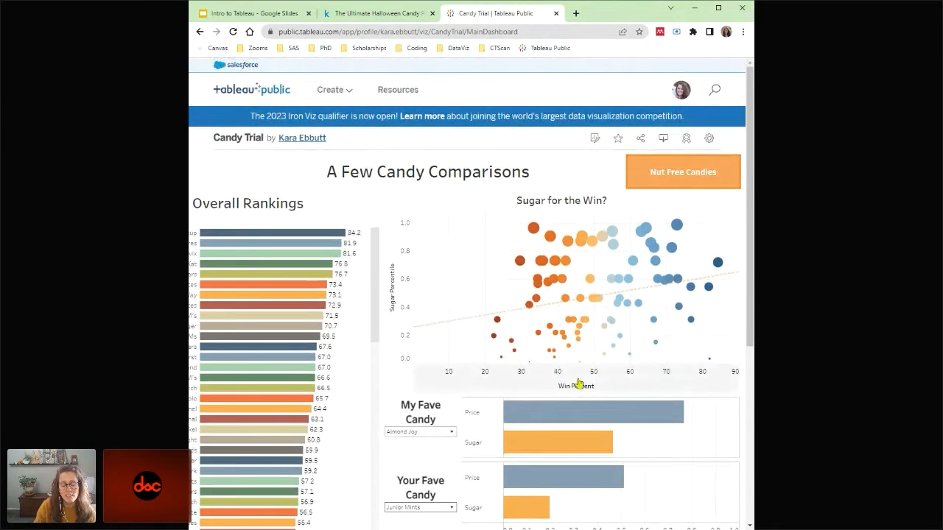
# - Switch to the Kaggle page for The Ultimate Halloween Candy Power Ranking dataset and select its web address
pyautogui.hotkey('ctrl', 'shift', 'Tab')
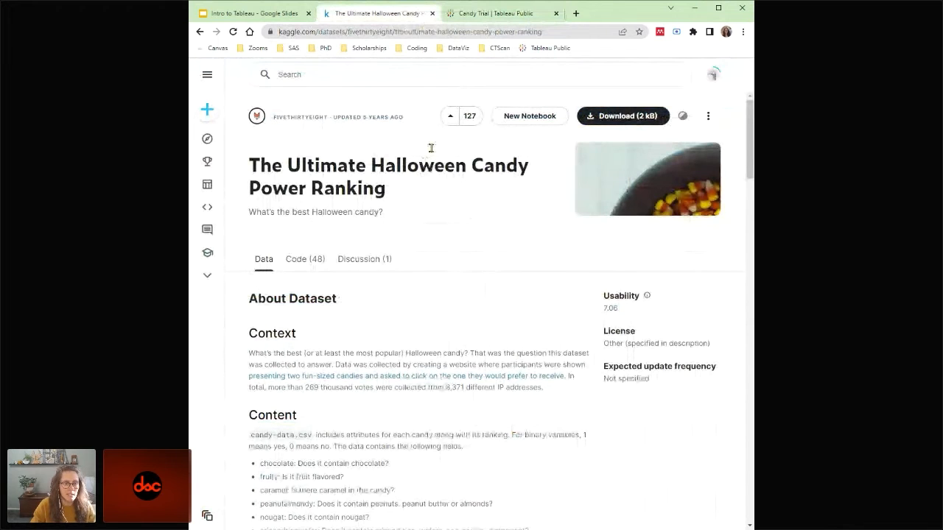
pyautogui.click(482, 31)
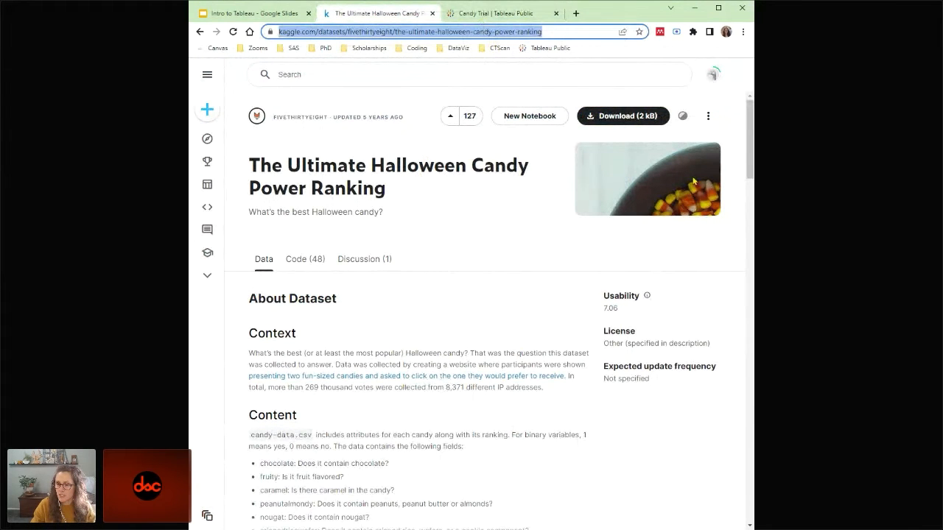
pyautogui.hotkey('alt', 'Tab')
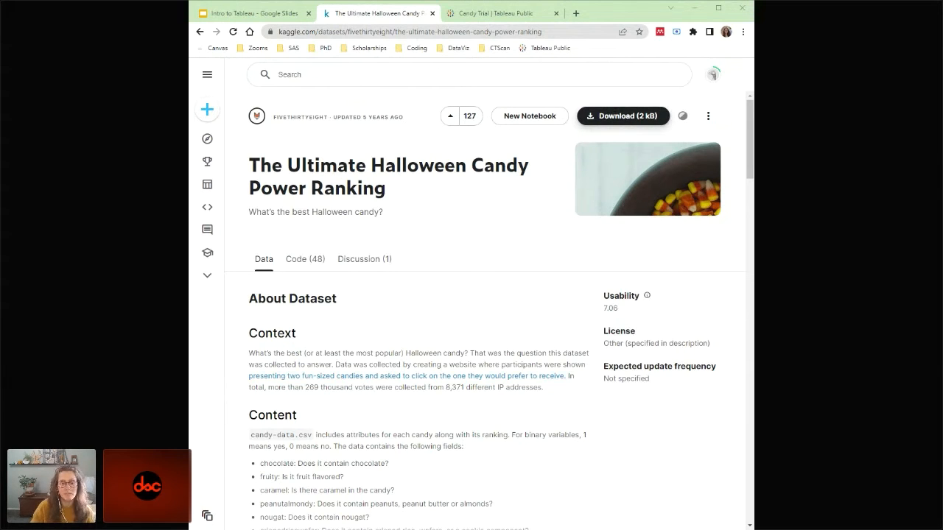
# - Check the Getting Started slide in the Intro to Tableau presentation, and return to the Candy Trial dashboard on Tableau Public
pyautogui.click(513, 18)
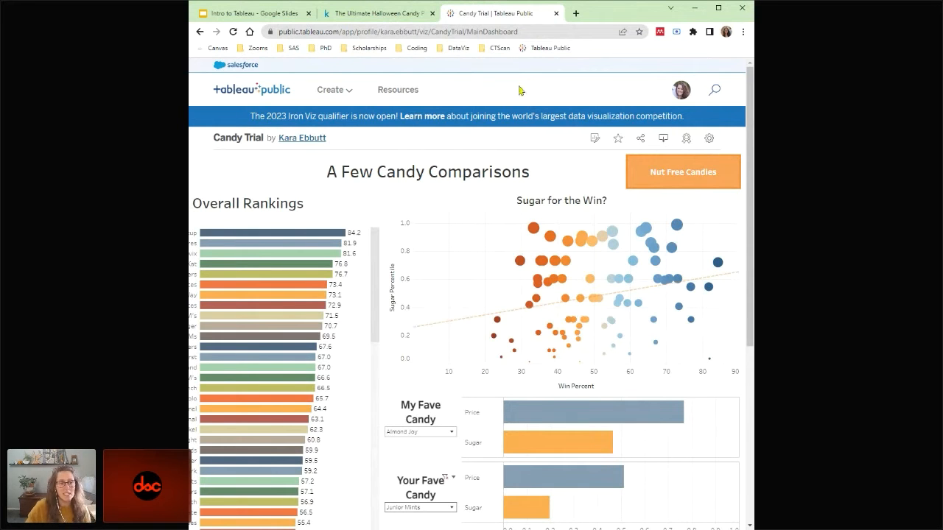
pyautogui.click(272, 20)
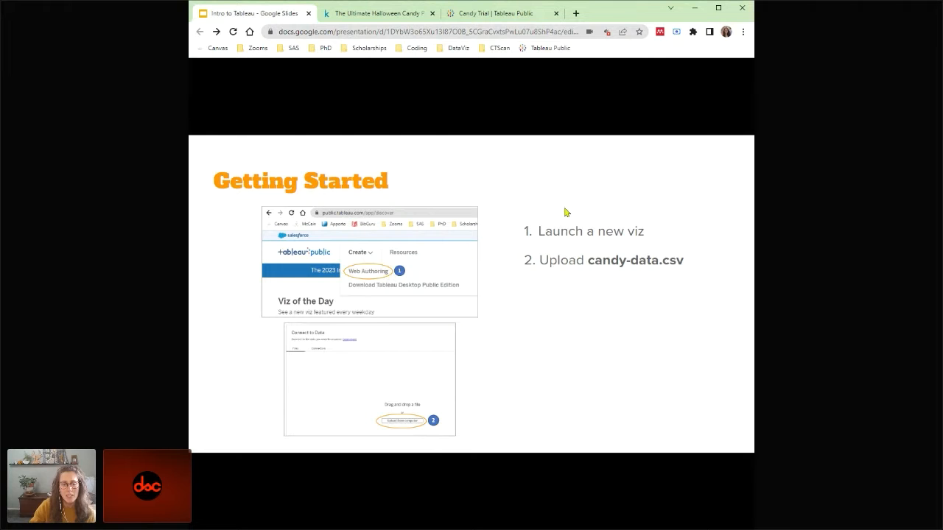
pyautogui.click(500, 13)
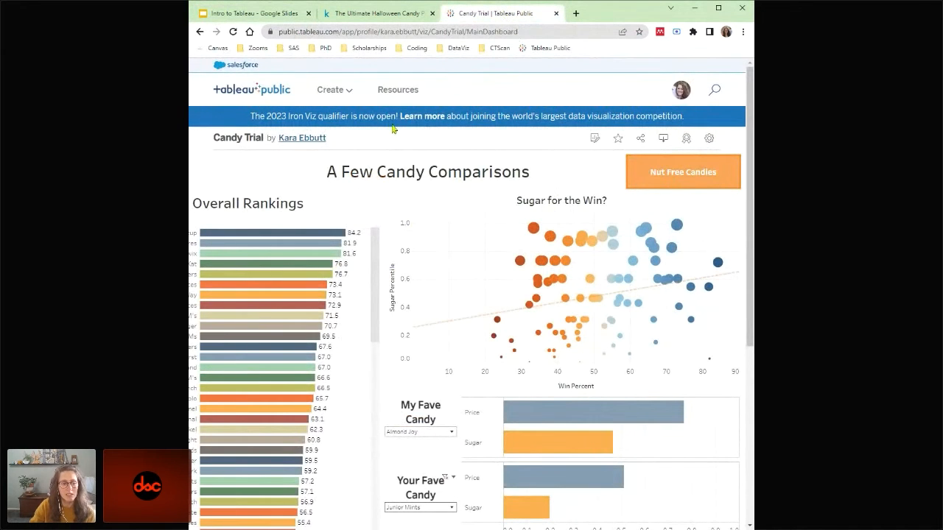
# - Try to start a new workbook through Web Authoring, closing its data connection dialog and reloading the page
pyautogui.moveTo(317, 94)
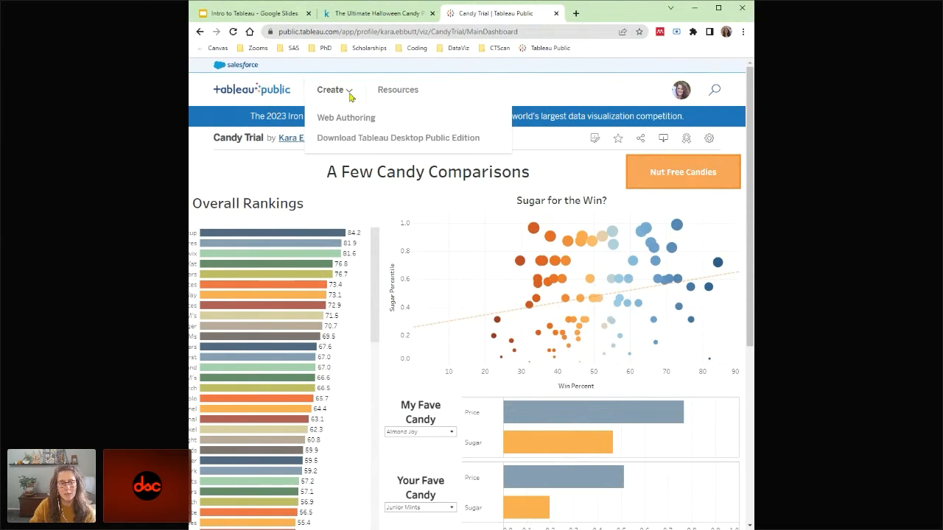
pyautogui.click(360, 124)
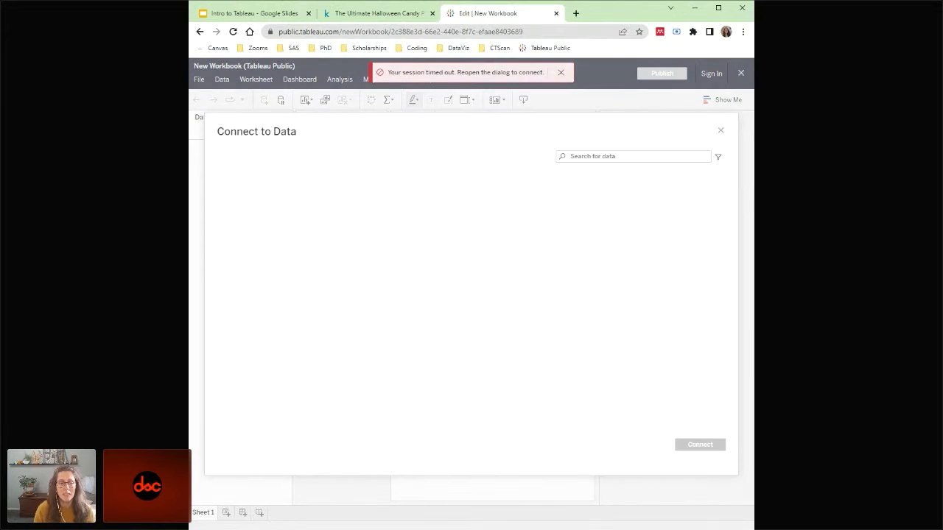
pyautogui.click(561, 72)
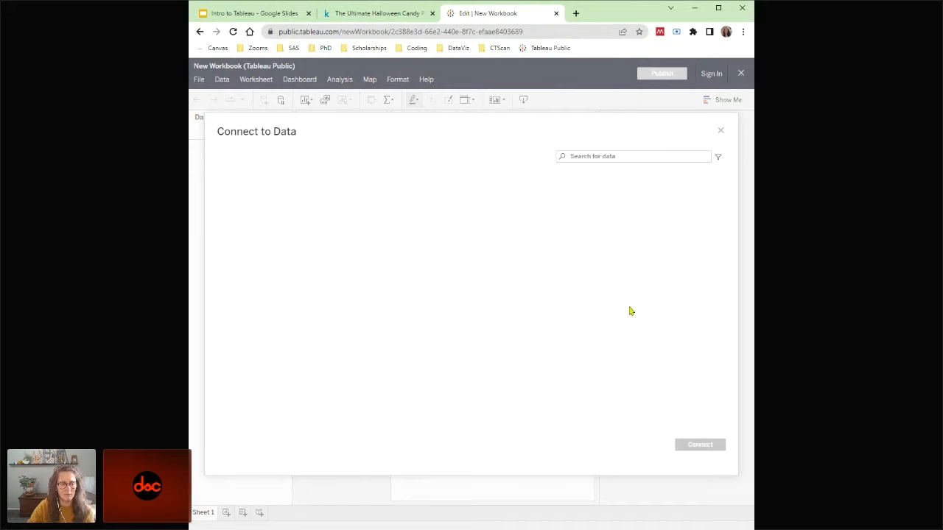
pyautogui.click(719, 131)
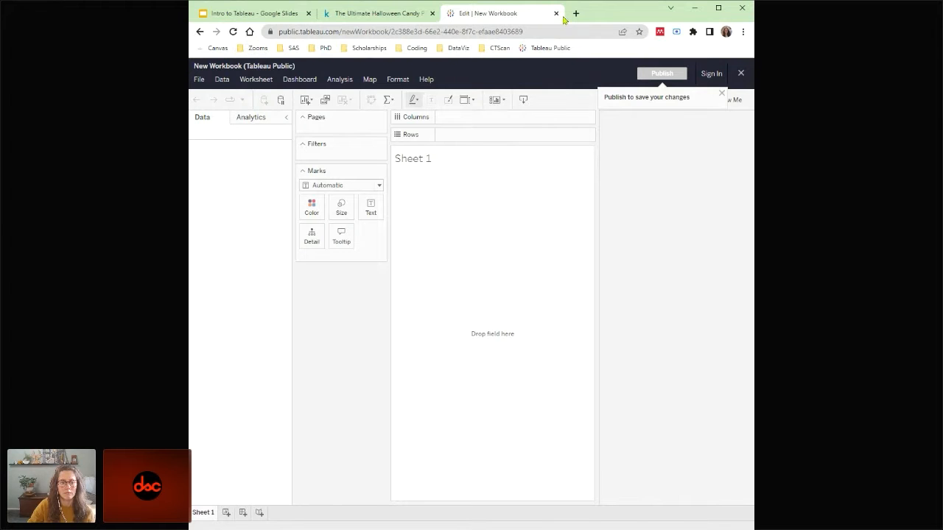
pyautogui.click(233, 32)
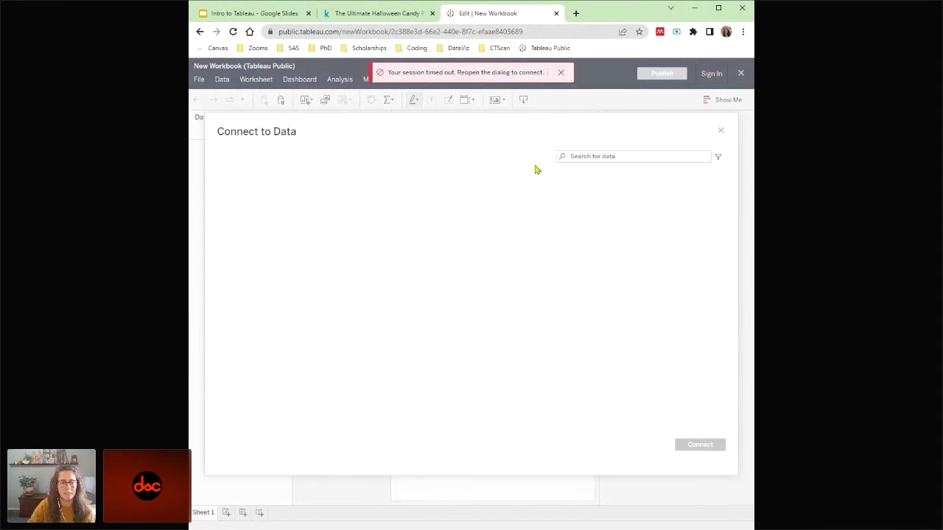
pyautogui.click(561, 73)
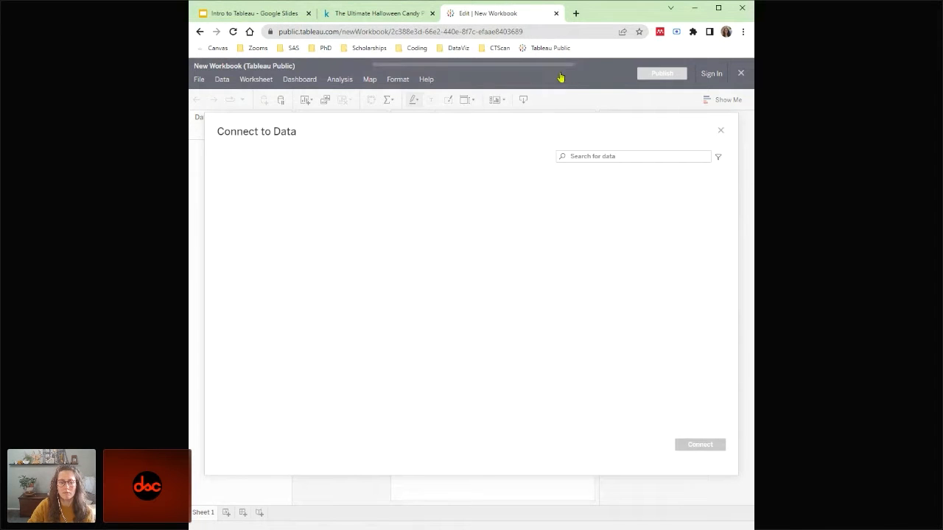
# - Search the web for "tableu public" and open the Tableau Public: Discover site
pyautogui.click(556, 27)
pyautogui.write('tableu')
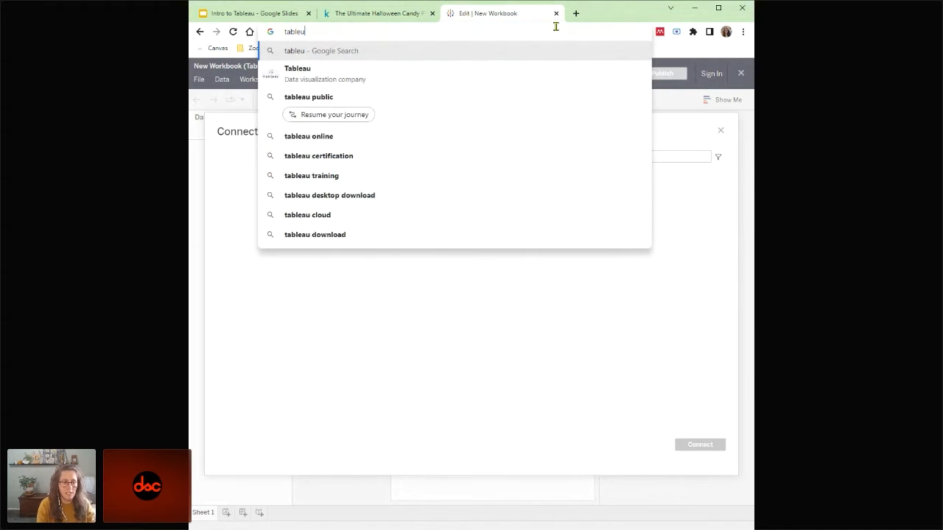
pyautogui.write(' public')
pyautogui.press('Return')
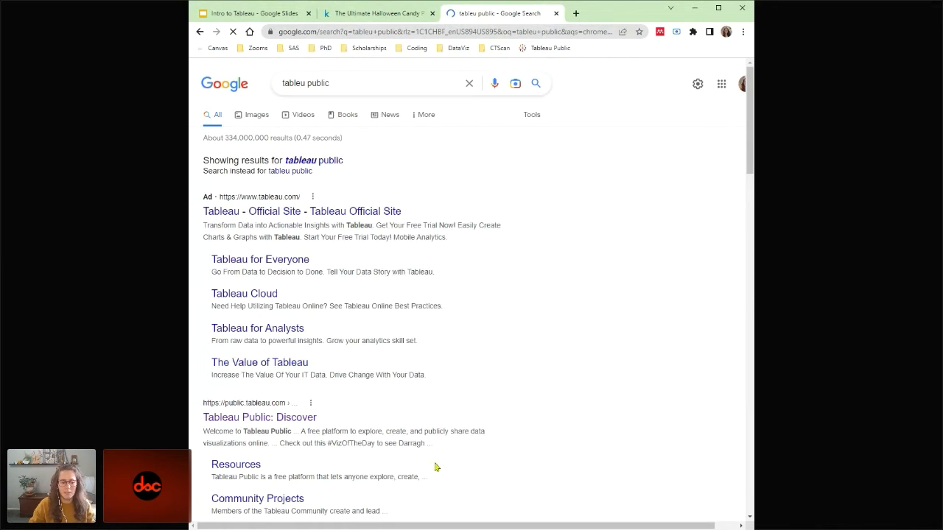
pyautogui.click(289, 420)
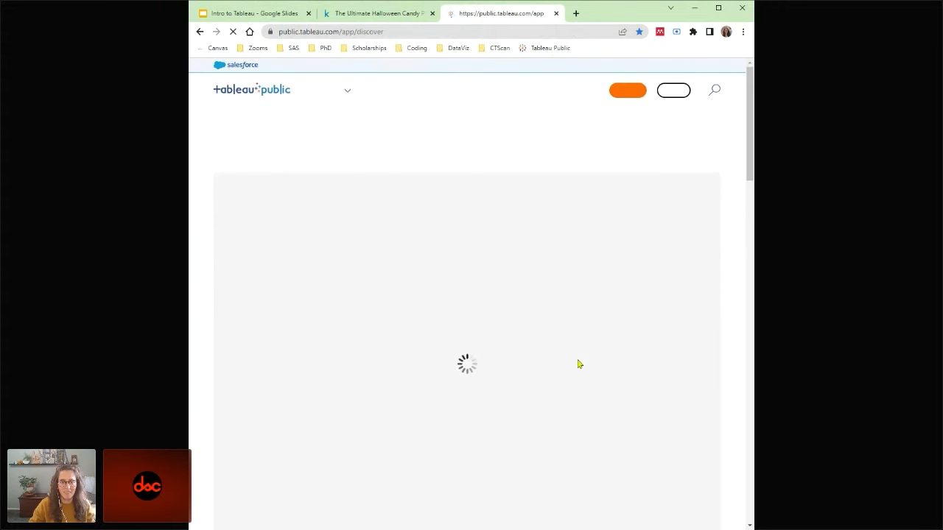
# - Sign in to Tableau Public with the account's e-mail and password
pyautogui.click(669, 90)
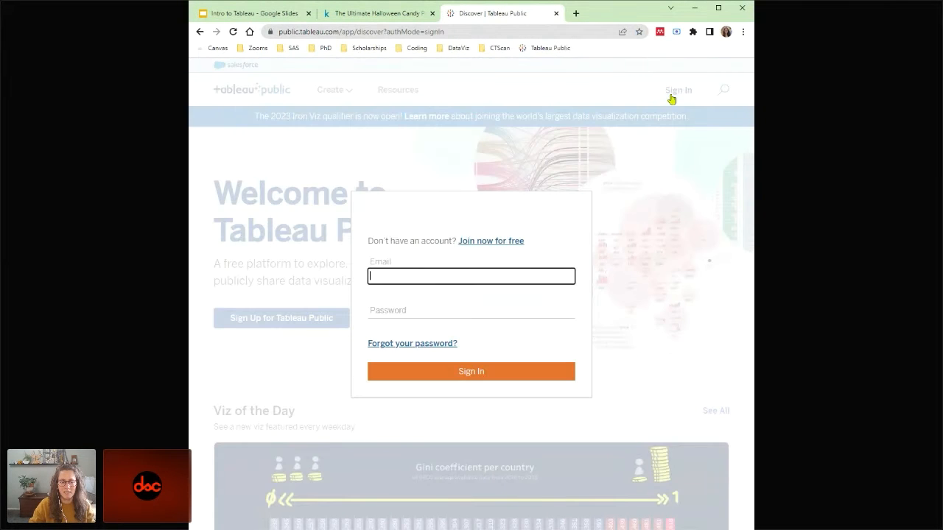
pyautogui.click(475, 375)
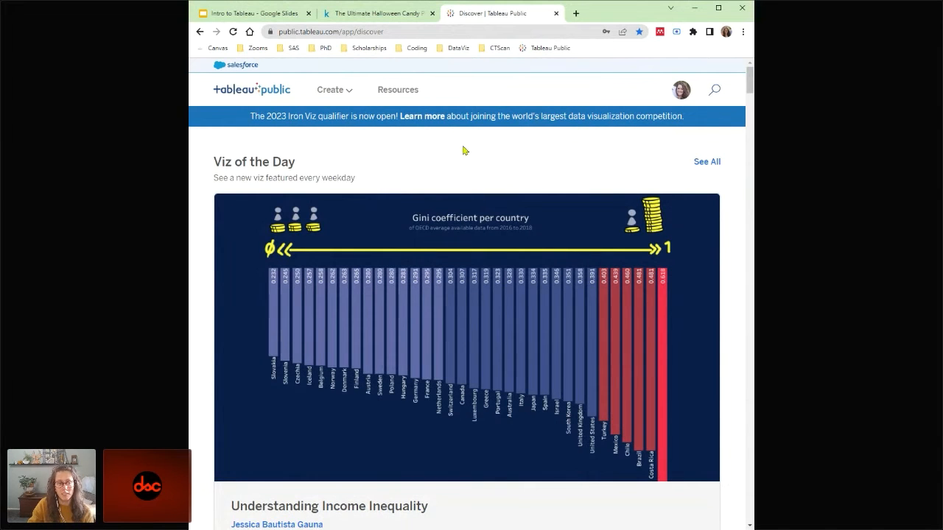
# - Create a new Web Authoring workbook connected to candy-data.csv and update its data preview
pyautogui.click(351, 94)
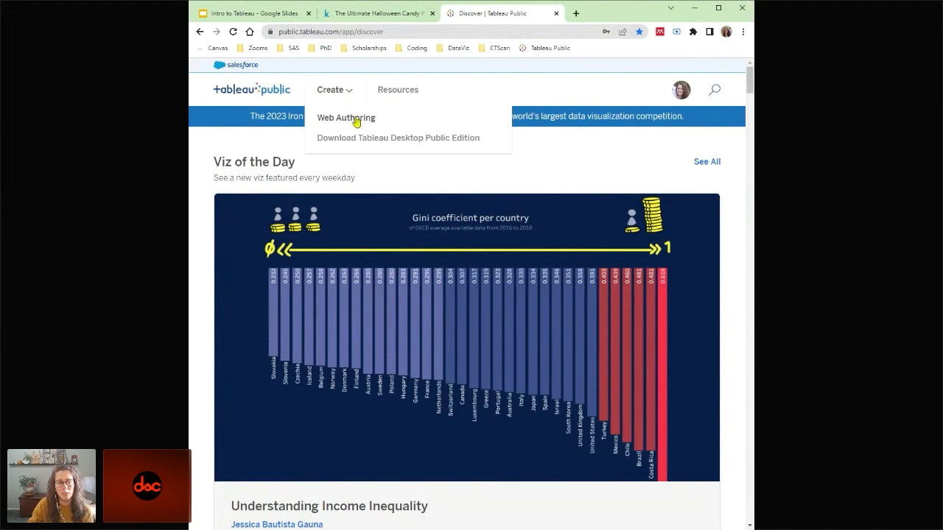
pyautogui.click(355, 120)
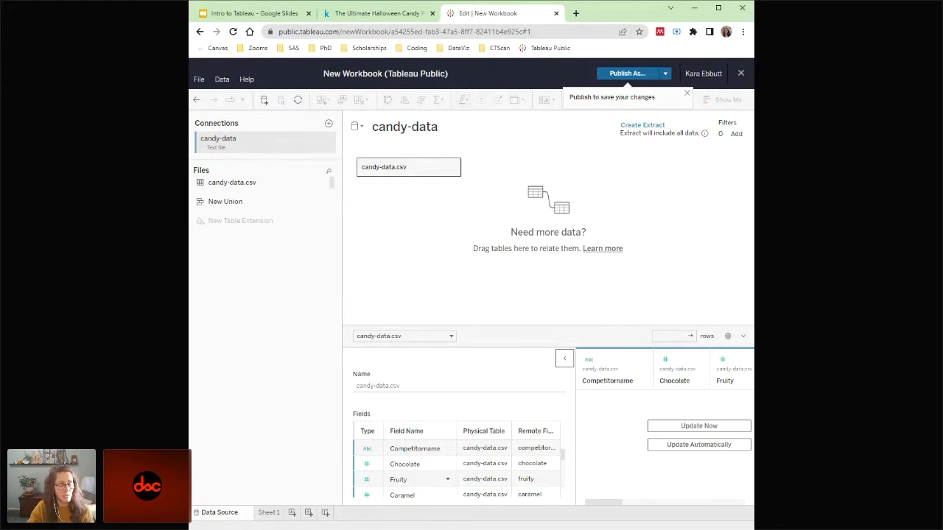
pyautogui.click(700, 430)
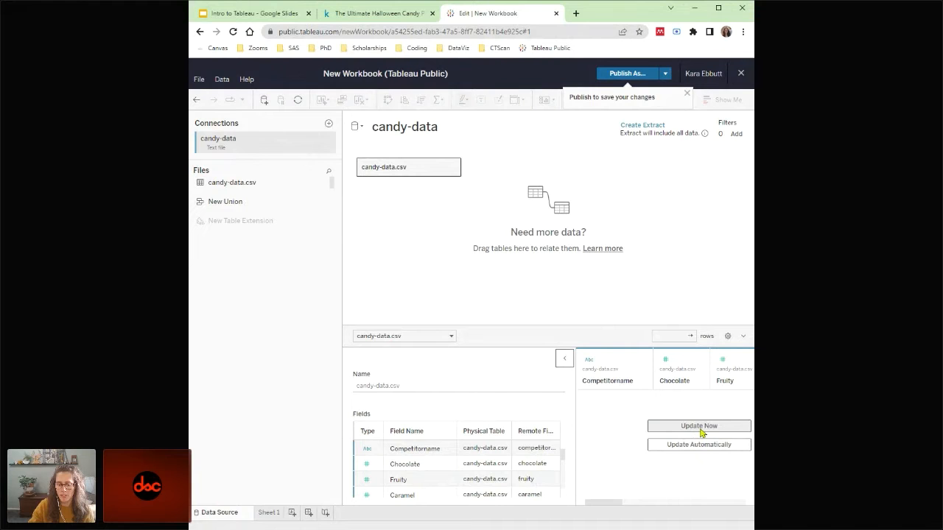
# - Load the candy-data.csv preview rows and rename the Competitorname field to Candy Name
pyautogui.click(700, 431)
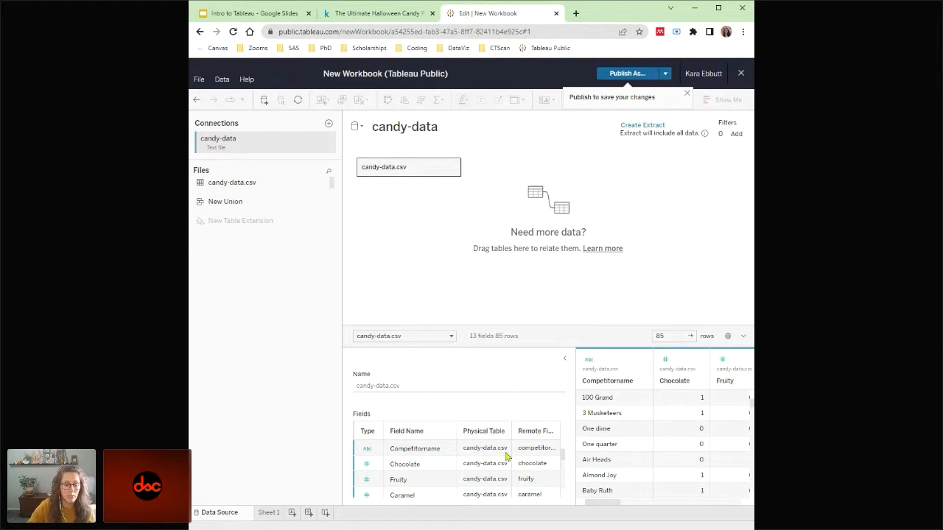
pyautogui.click(448, 451)
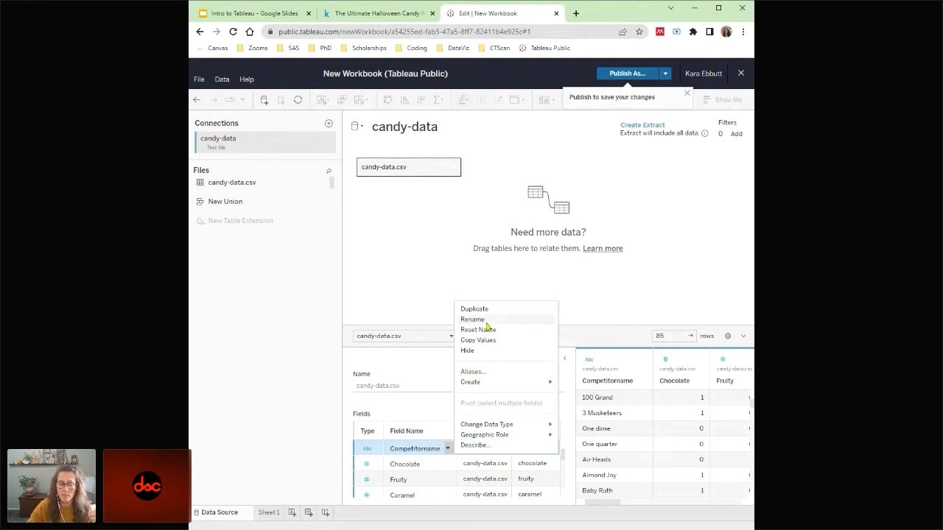
pyautogui.click(486, 321)
pyautogui.write('Ca')
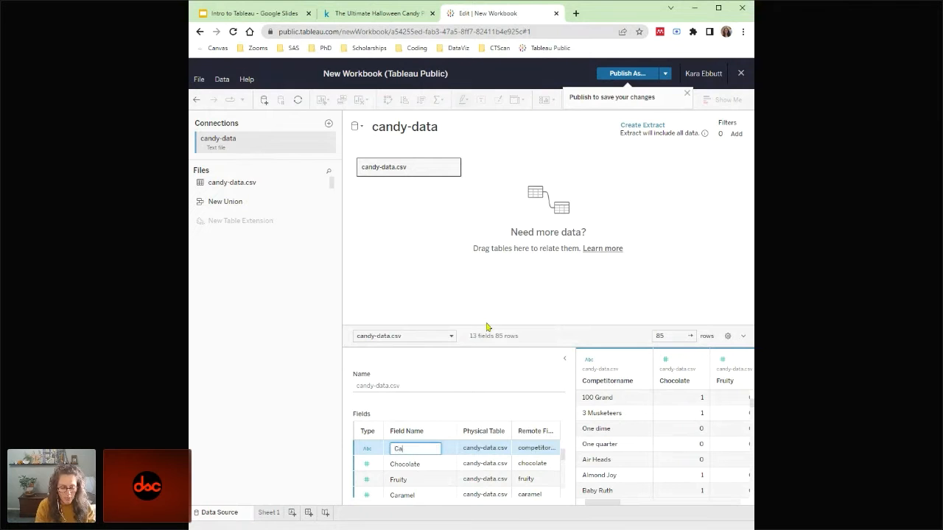
pyautogui.write('ndy Name')
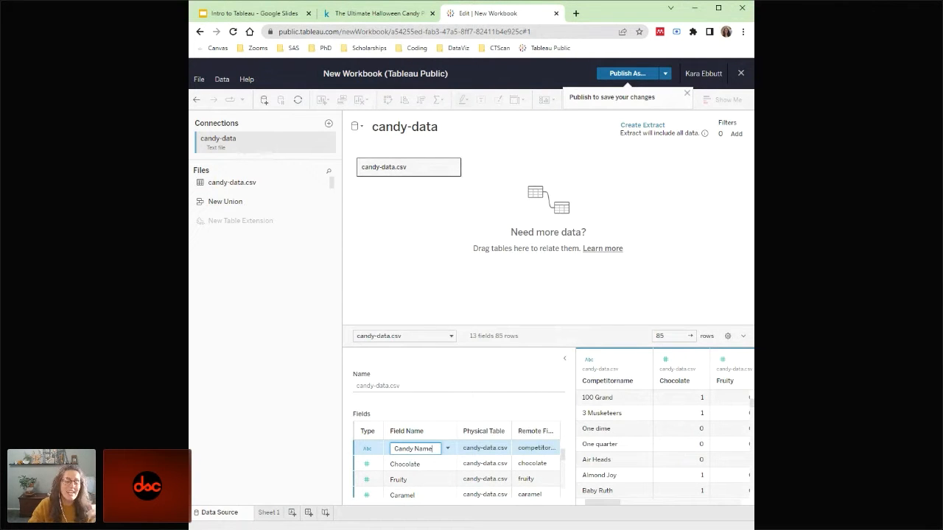
# - Rename the Peanutyalmondy field to Nuts
pyautogui.scroll(-1, 454, 459)
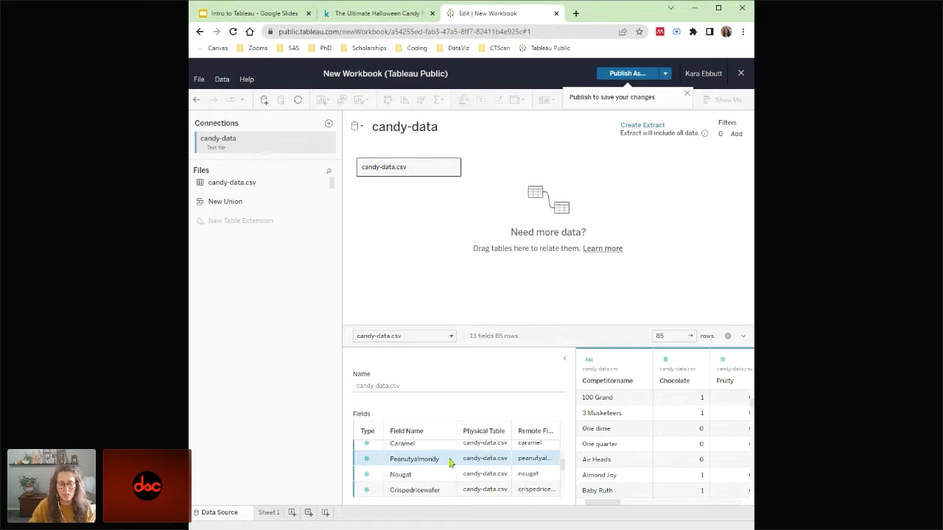
pyautogui.click(447, 460)
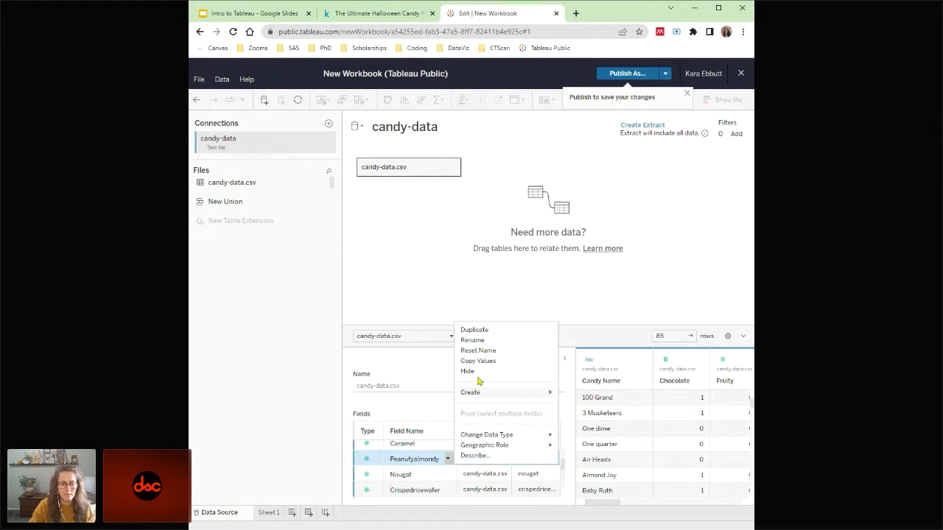
pyautogui.click(482, 341)
pyautogui.write('Nuts')
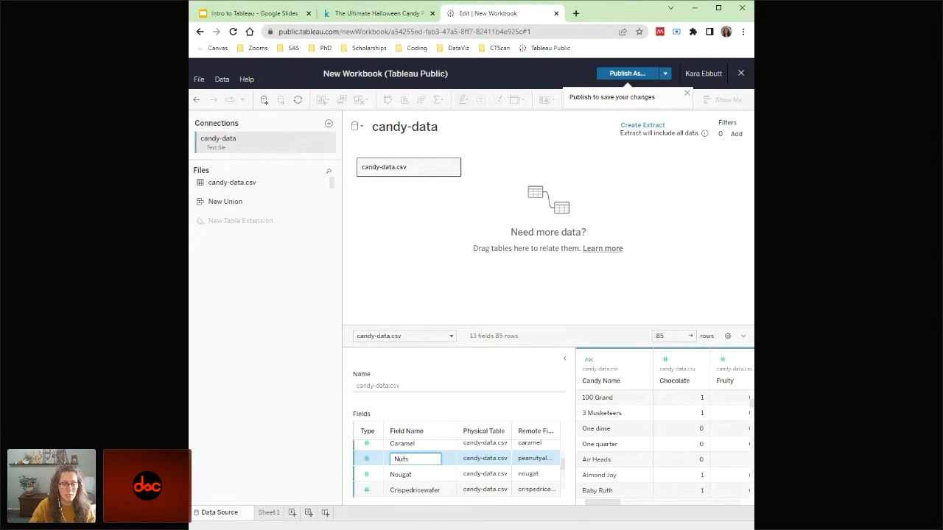
pyautogui.press('Return')
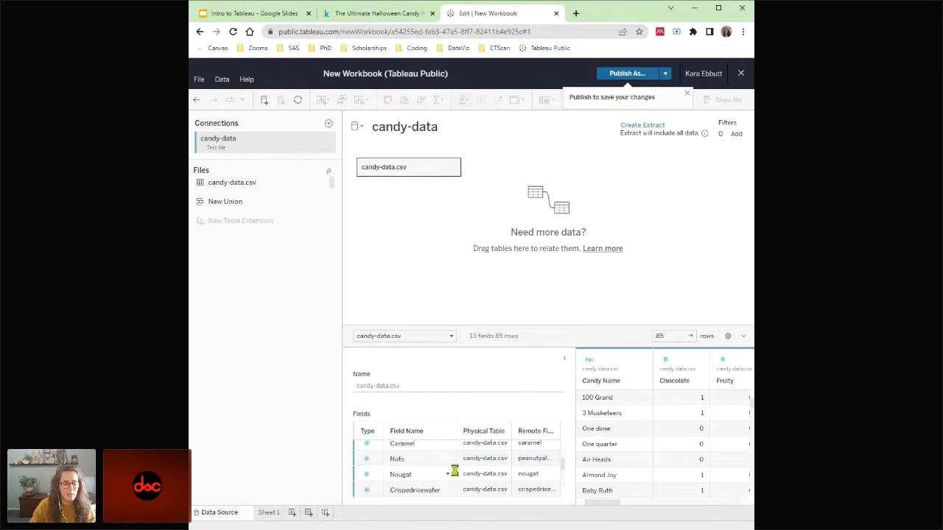
# - Rename the Sugarpercent field to Sugar
pyautogui.scroll(-2, 456, 475)
pyautogui.scroll(-2, 456, 475)
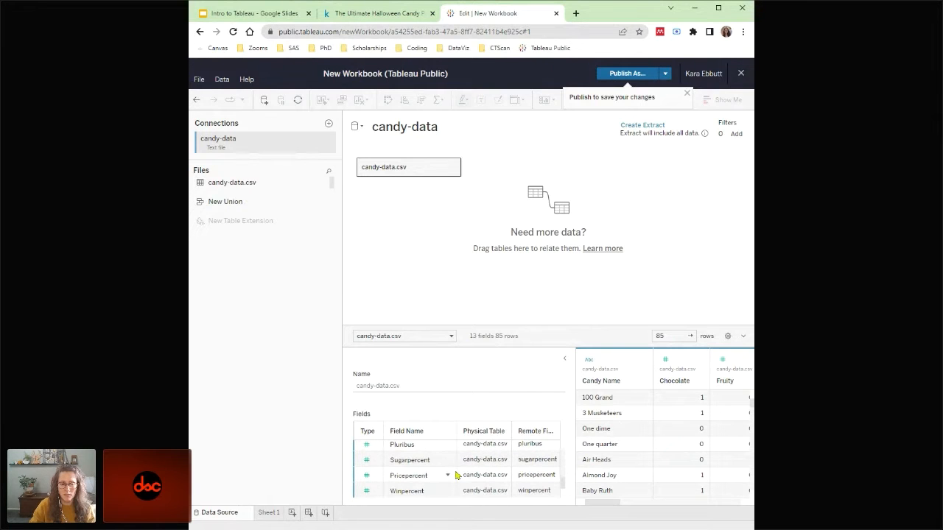
pyautogui.click(448, 459)
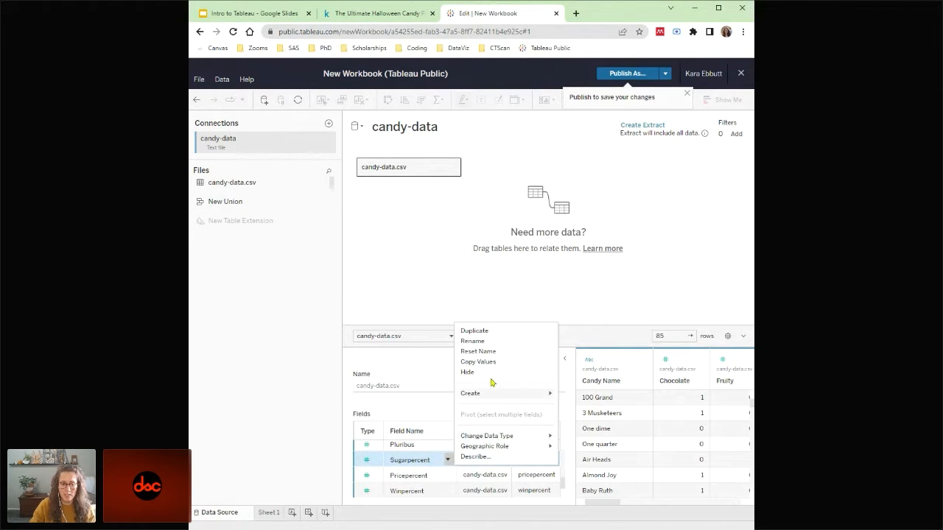
pyautogui.click(491, 342)
pyautogui.write('Su')
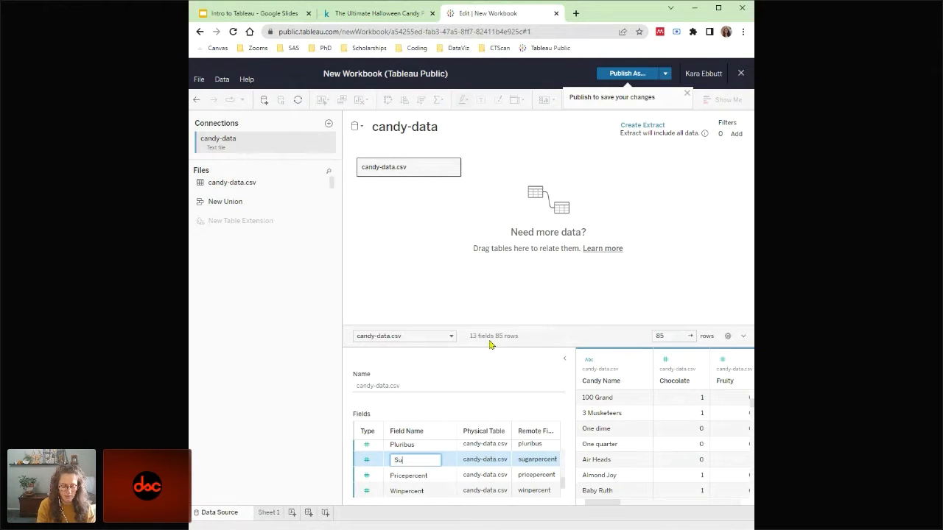
pyautogui.write('gar')
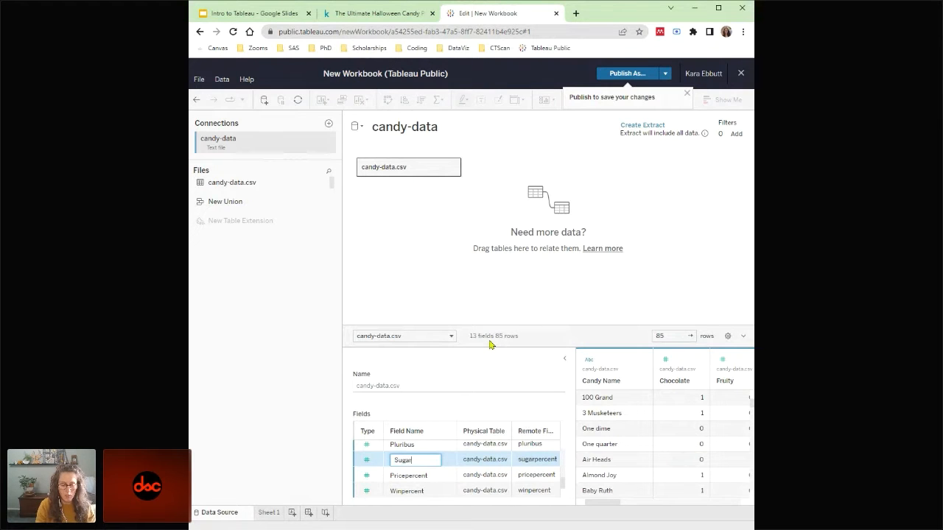
pyautogui.click(449, 479)
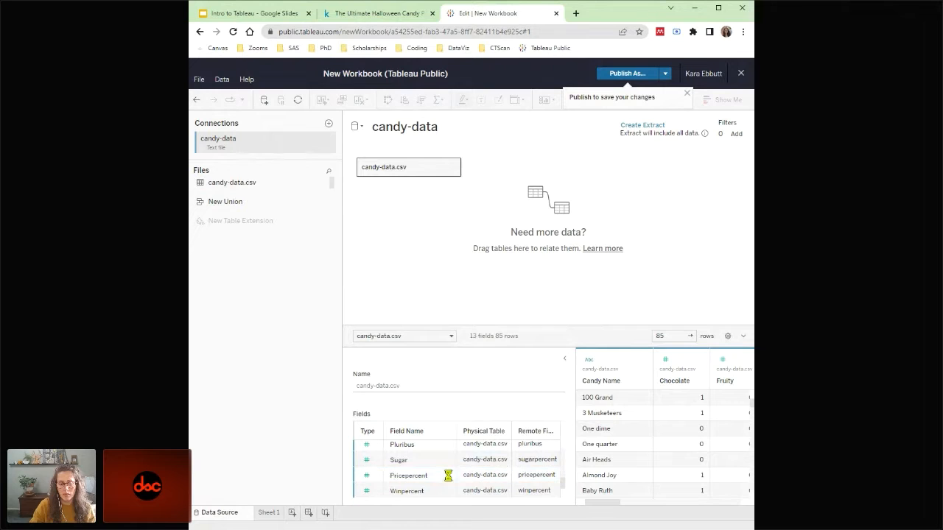
# - Rename the Pricepercent field to Price
pyautogui.click(447, 476)
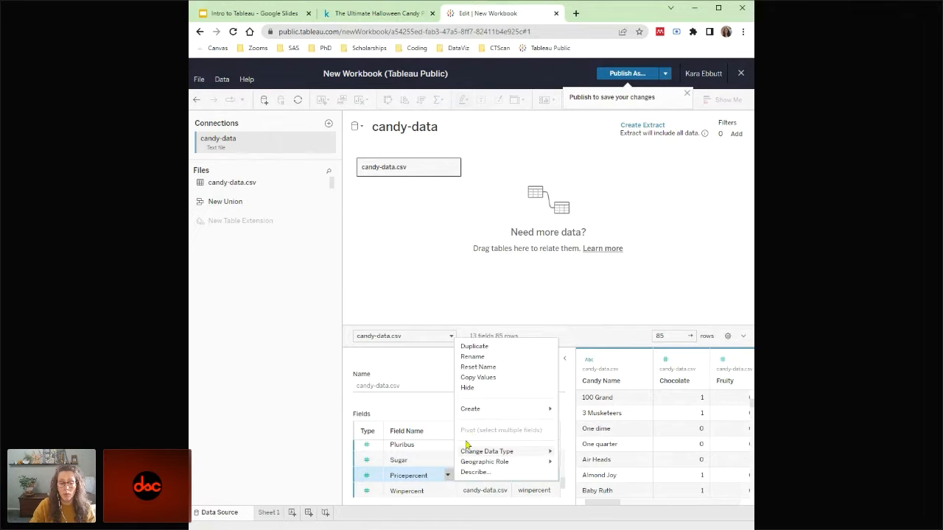
pyautogui.click(473, 357)
pyautogui.write('Pro')
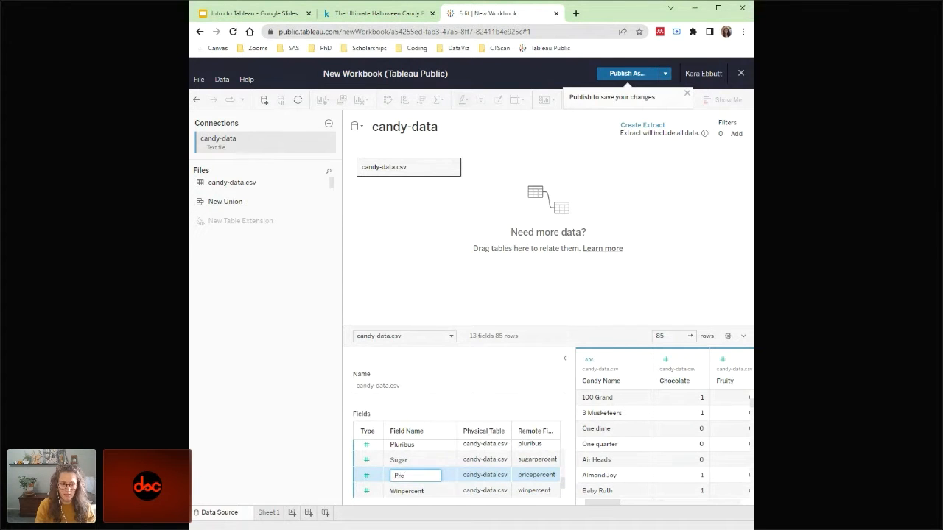
pyautogui.write('ice')
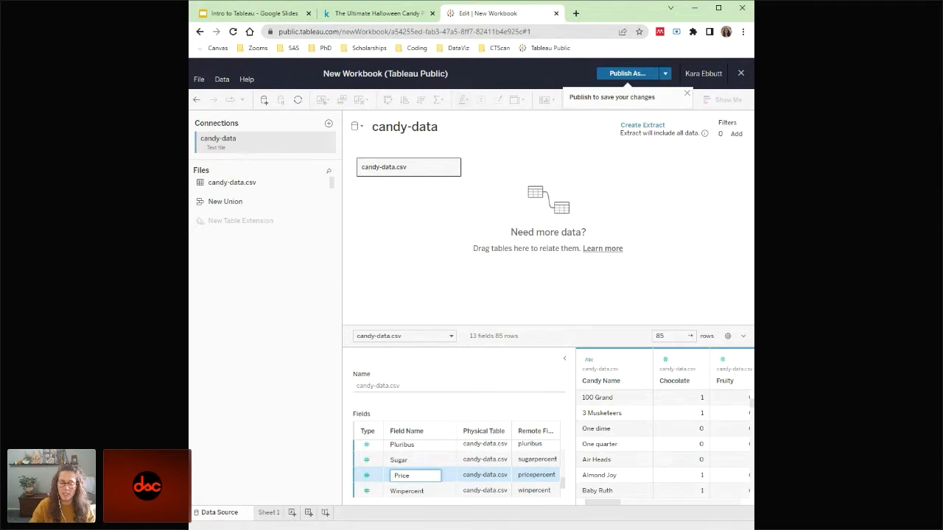
pyautogui.click(446, 492)
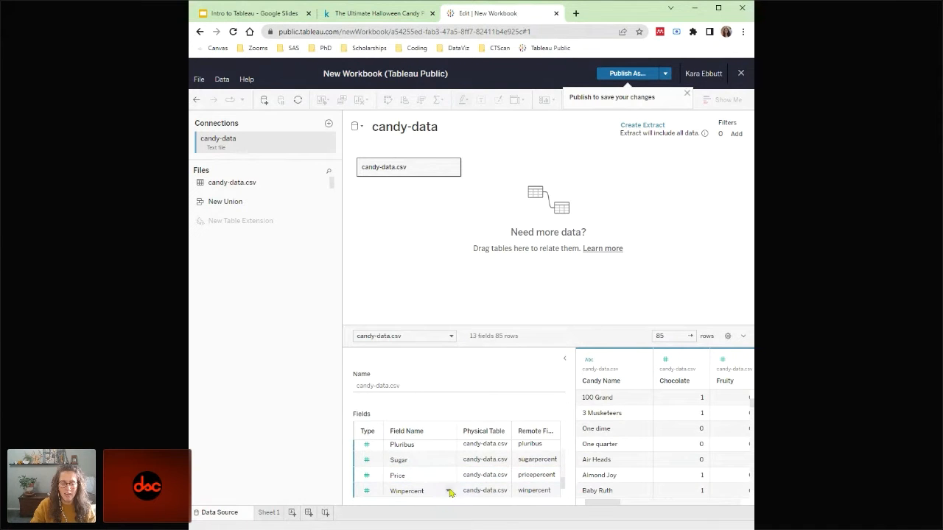
# - Rename the Winpercent field to Win Percent
pyautogui.click(447, 490)
pyautogui.click(488, 372)
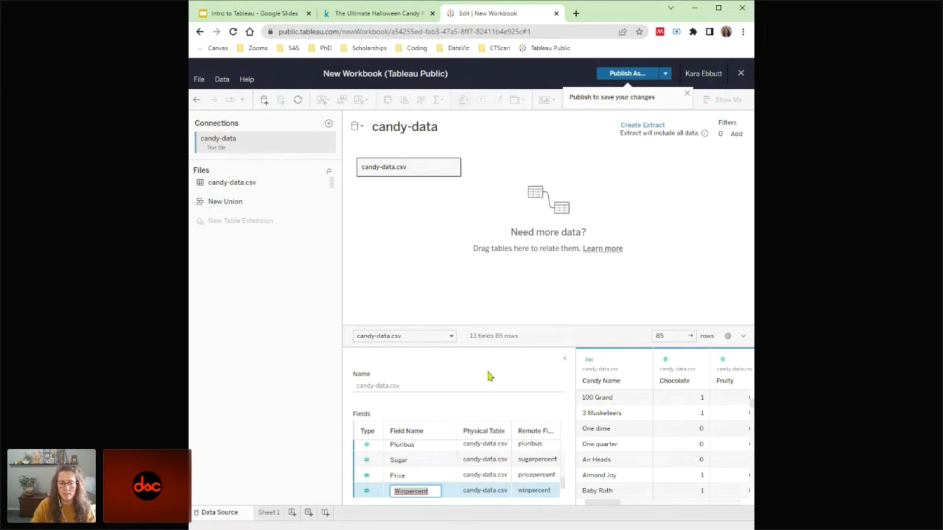
pyautogui.write('win p')
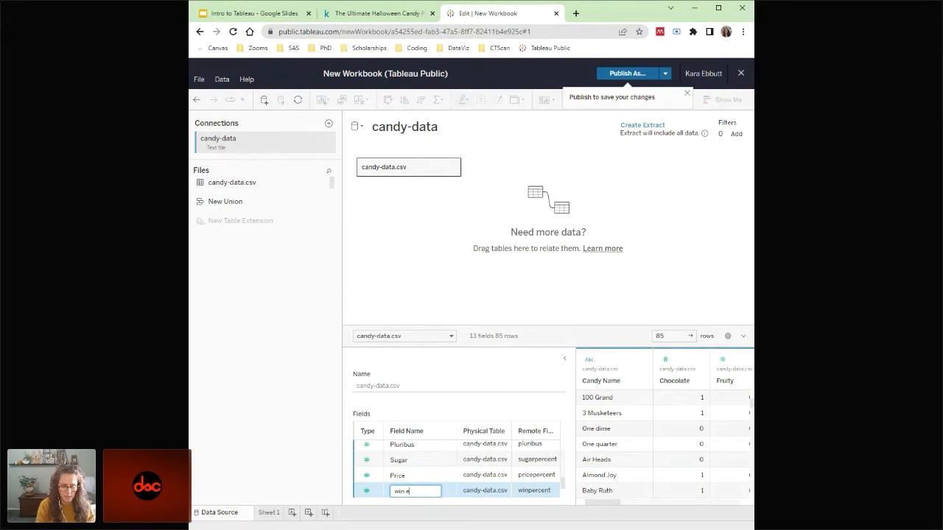
pyautogui.press('BackSpace')
pyautogui.press('BackSpace')
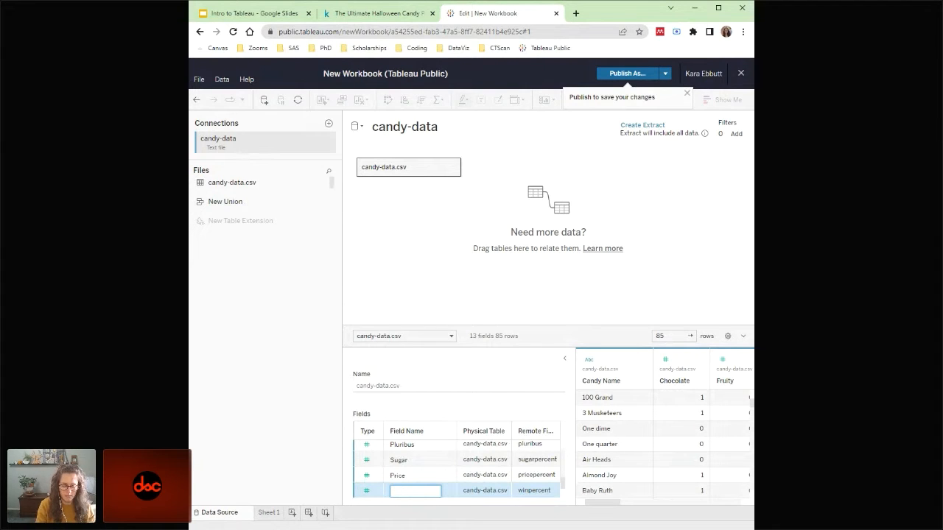
pyautogui.write('Win Percent')
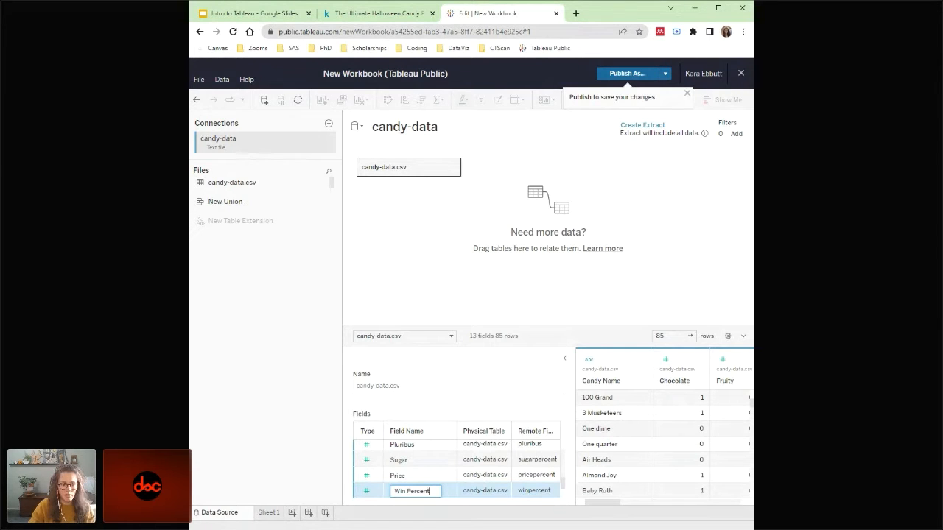
pyautogui.press('Return')
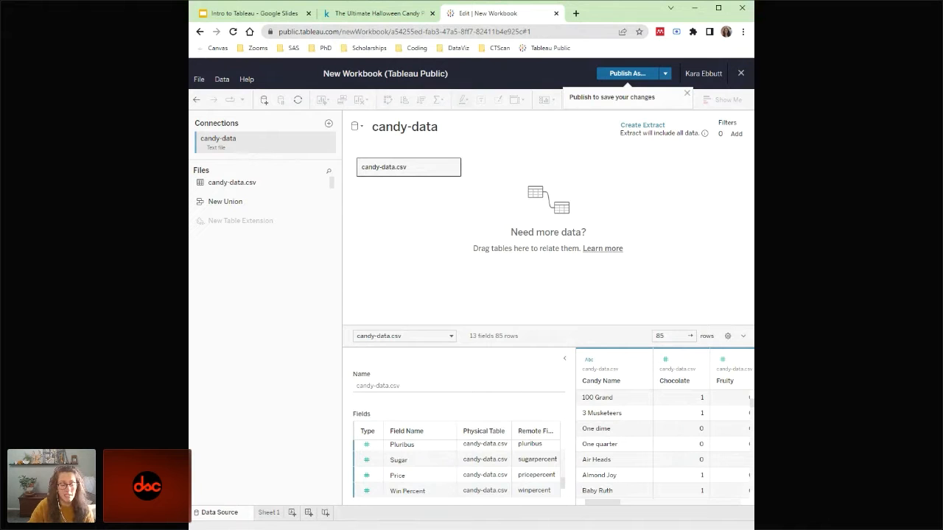
# - Open the Sheet 1 worksheet and rename it Rankings
pyautogui.click(268, 512)
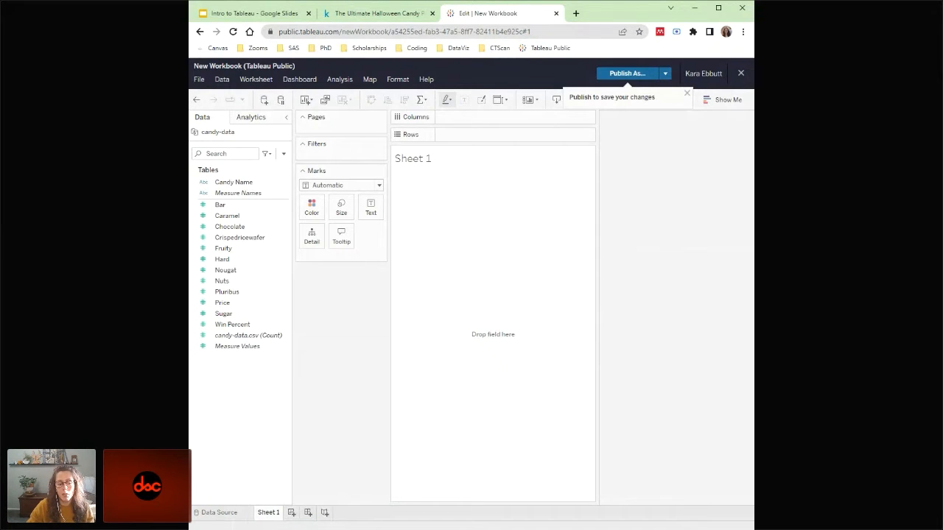
pyautogui.rightClick(270, 513)
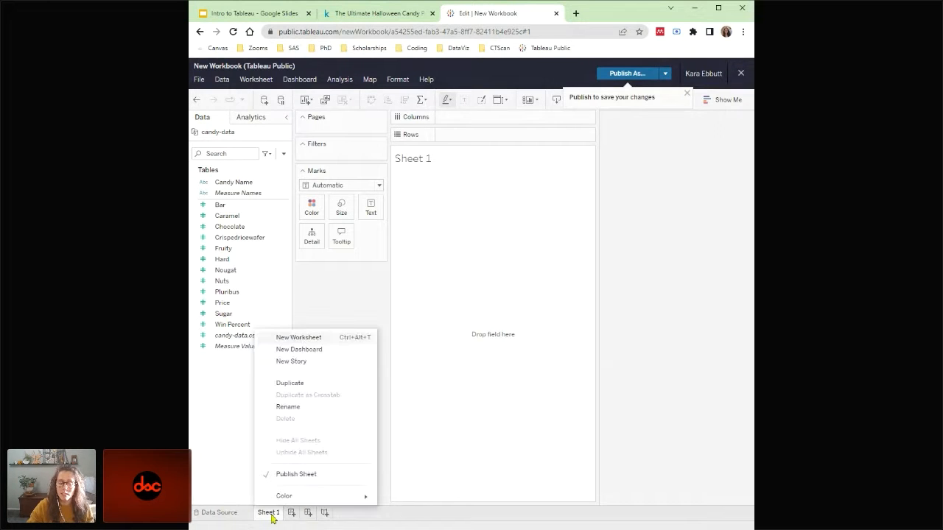
pyautogui.click(288, 407)
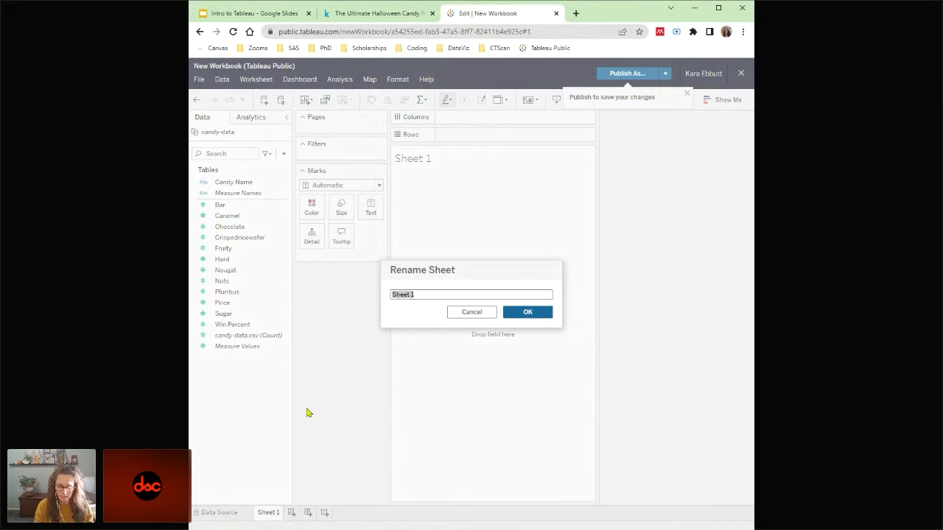
pyautogui.write('RAnkings')
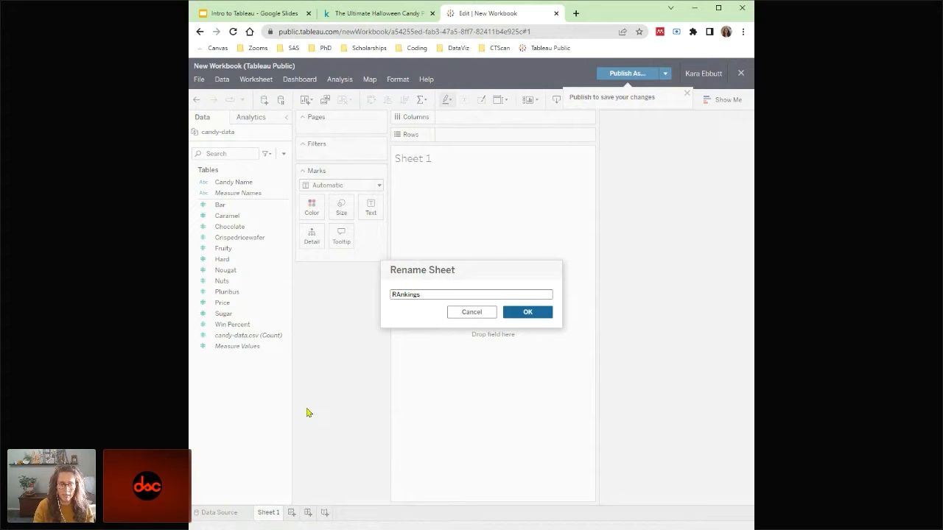
pyautogui.press('BackSpace')
pyautogui.press('BackSpace')
pyautogui.press('BackSpace')
pyautogui.press('BackSpace')
pyautogui.press('BackSpace')
pyautogui.press('BackSpace')
pyautogui.press('BackSpace')
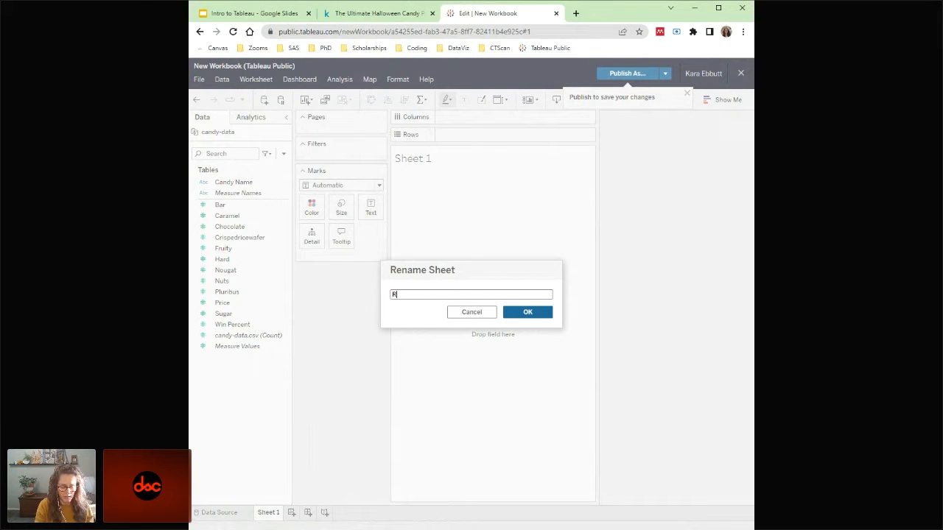
pyautogui.write('ankings')
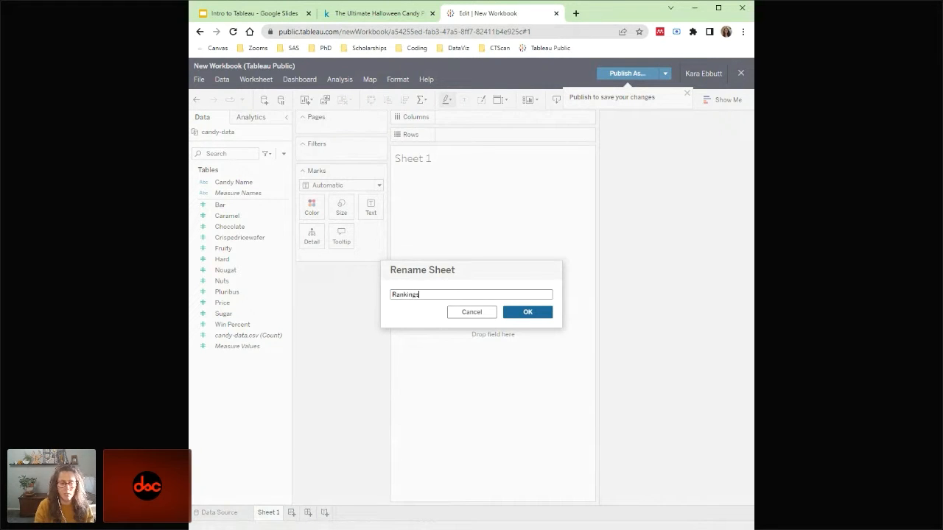
pyautogui.click(534, 315)
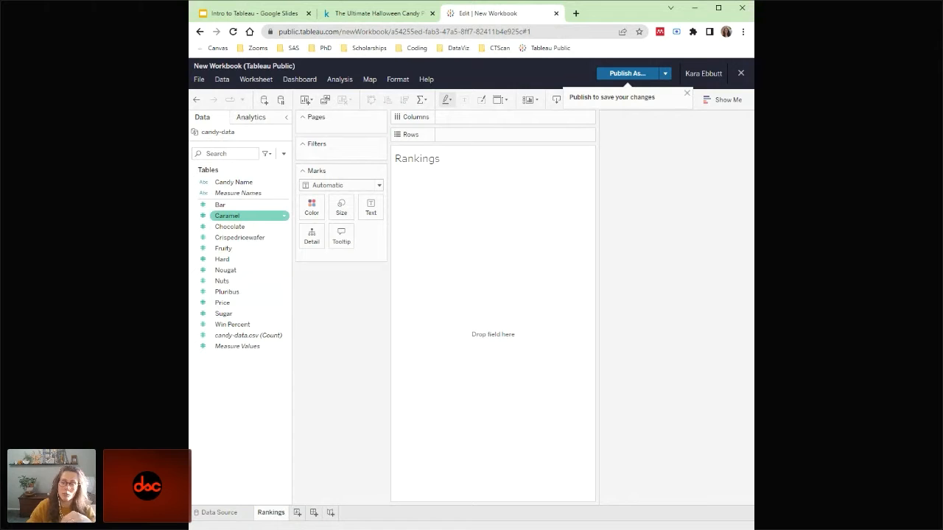
# - Build a bar chart with Candy Name on rows and Win Percent on columns, and sort the candies in descending order of Win Percent
pyautogui.click(242, 184)
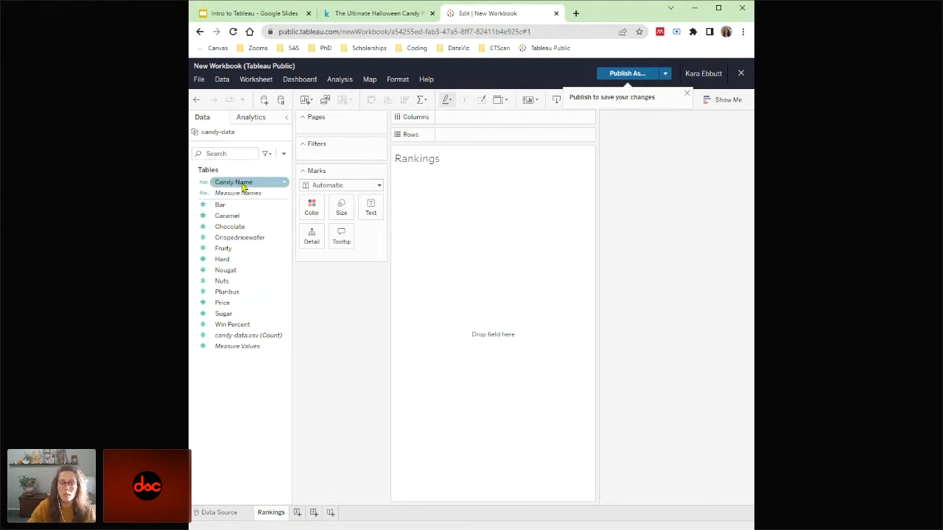
pyautogui.moveTo(242, 187); pyautogui.dragTo(475, 137)
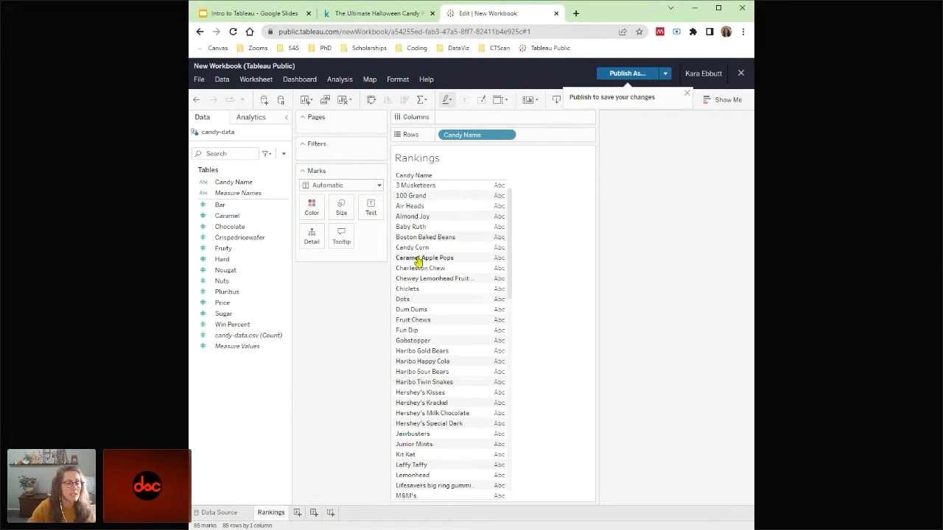
pyautogui.click(229, 226)
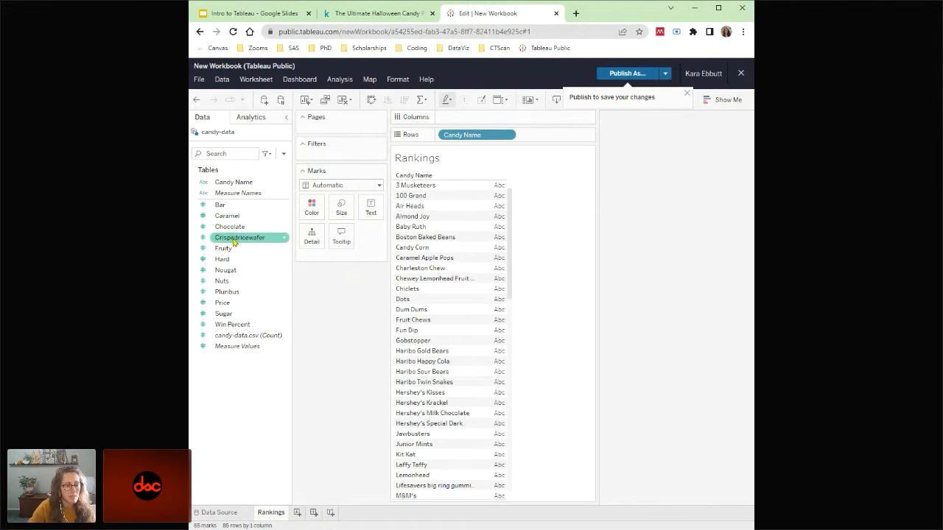
pyautogui.click(258, 329)
pyautogui.moveTo(258, 329); pyautogui.dragTo(485, 122)
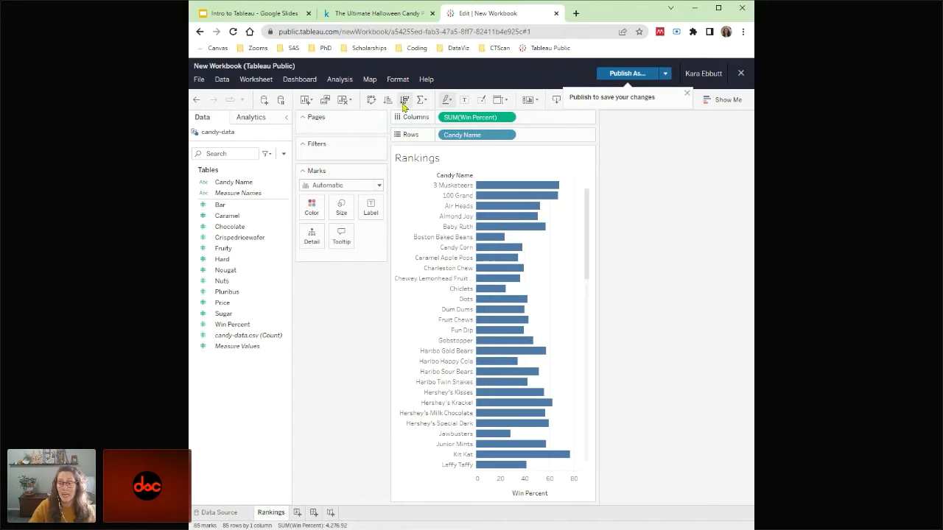
pyautogui.click(403, 100)
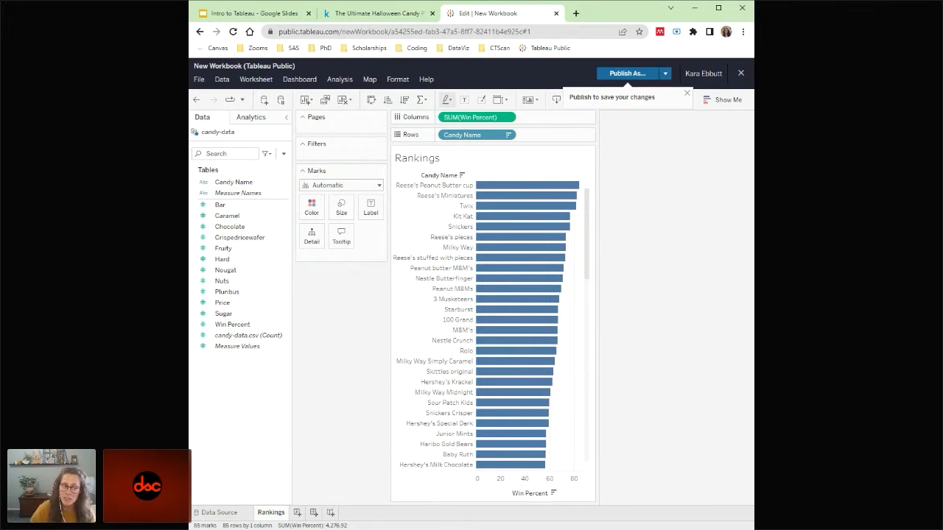
pyautogui.click(280, 248)
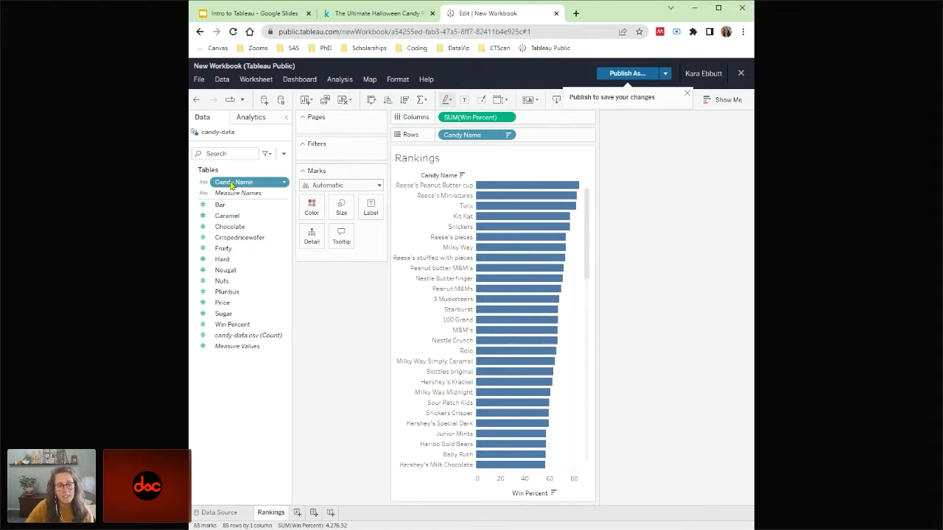
# - Color the bars by Candy Name and hide the resulting color legend
pyautogui.moveTo(229, 186); pyautogui.dragTo(311, 210)
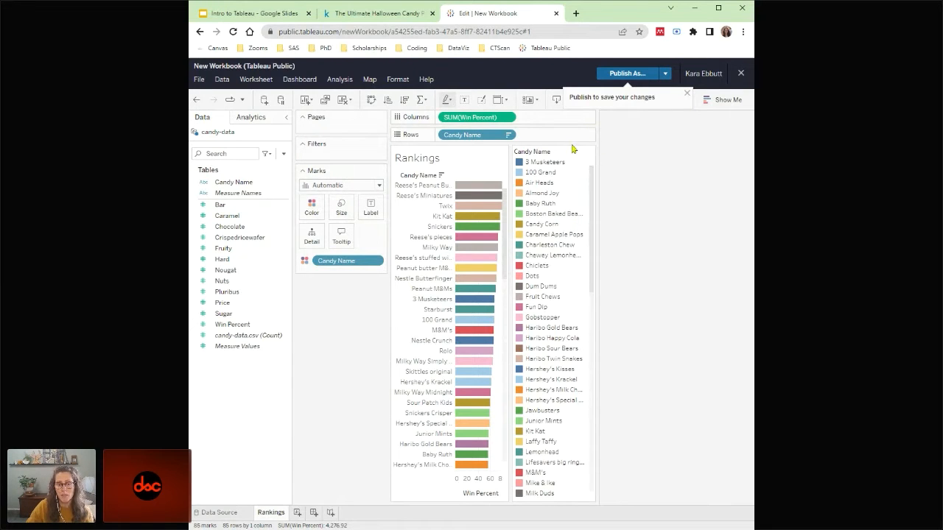
pyautogui.moveTo(588, 169)
pyautogui.click(588, 153)
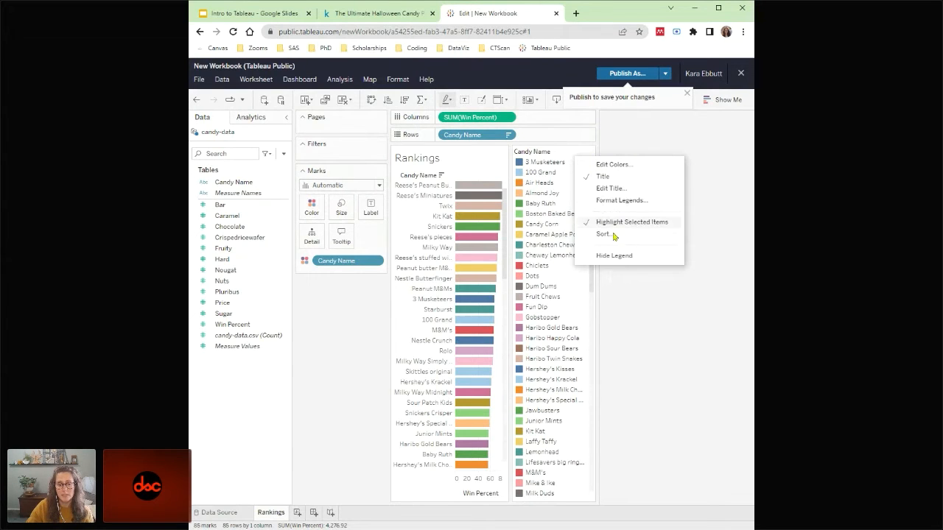
pyautogui.click(621, 258)
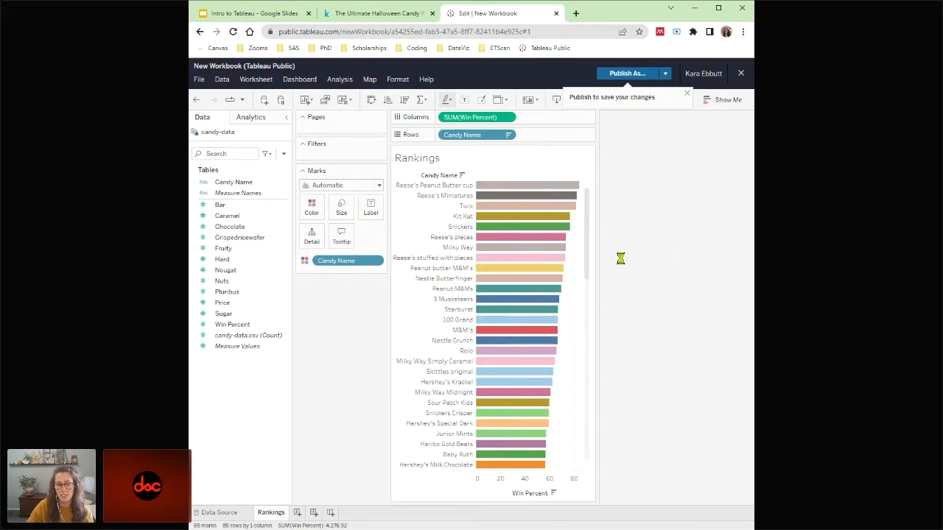
# - Assign the Miller Stone color palette to the Candy Name colors
pyautogui.moveTo(555, 284)
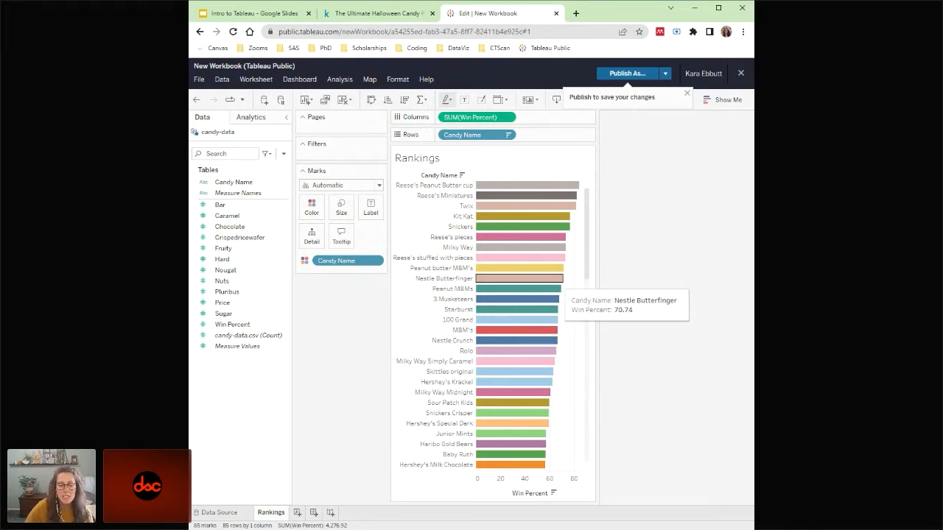
pyautogui.click(311, 212)
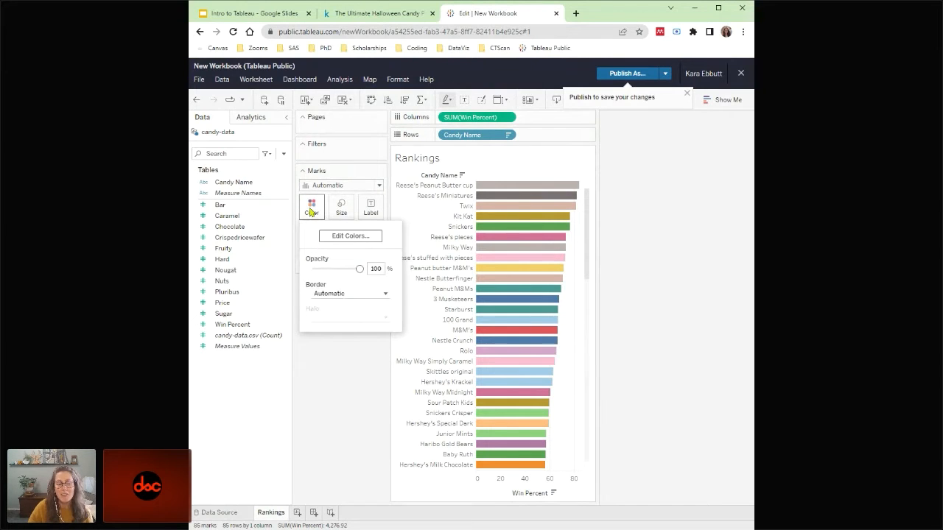
pyautogui.click(349, 237)
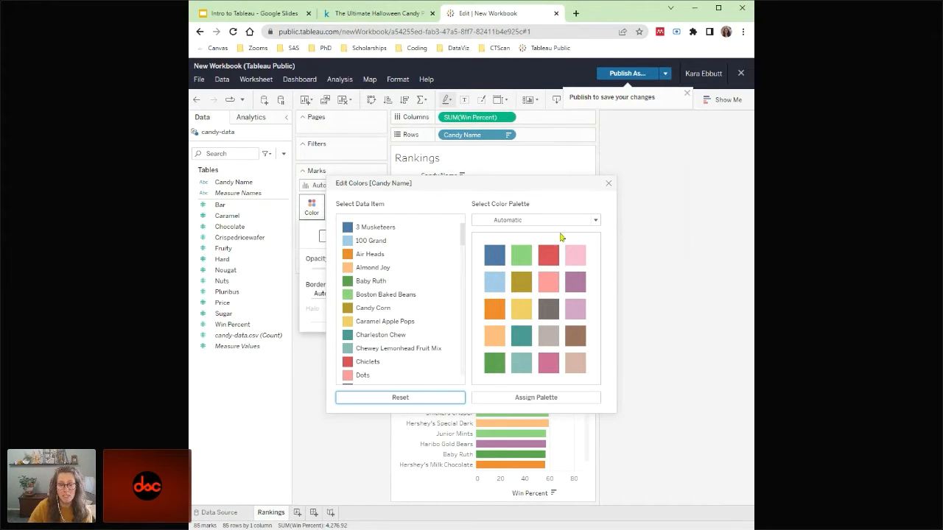
pyautogui.click(596, 225)
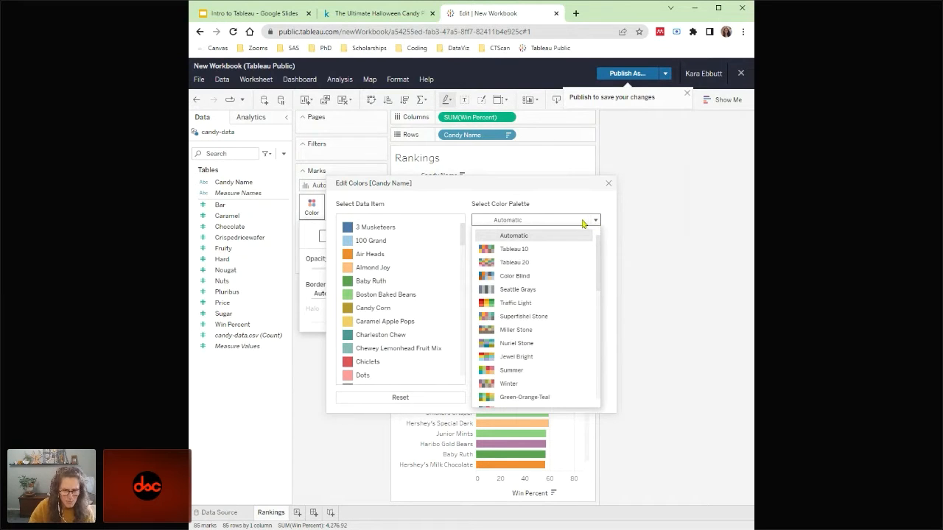
pyautogui.click(532, 336)
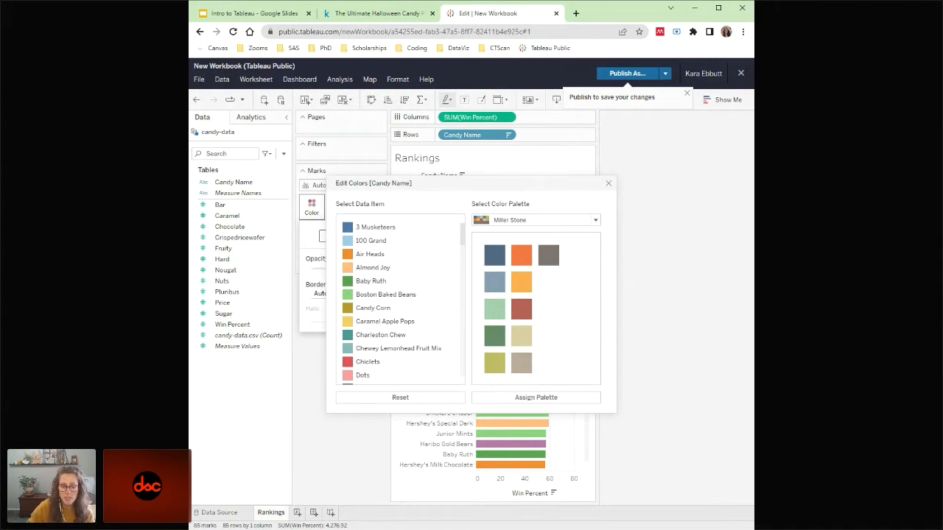
pyautogui.click(553, 399)
pyautogui.click(554, 399)
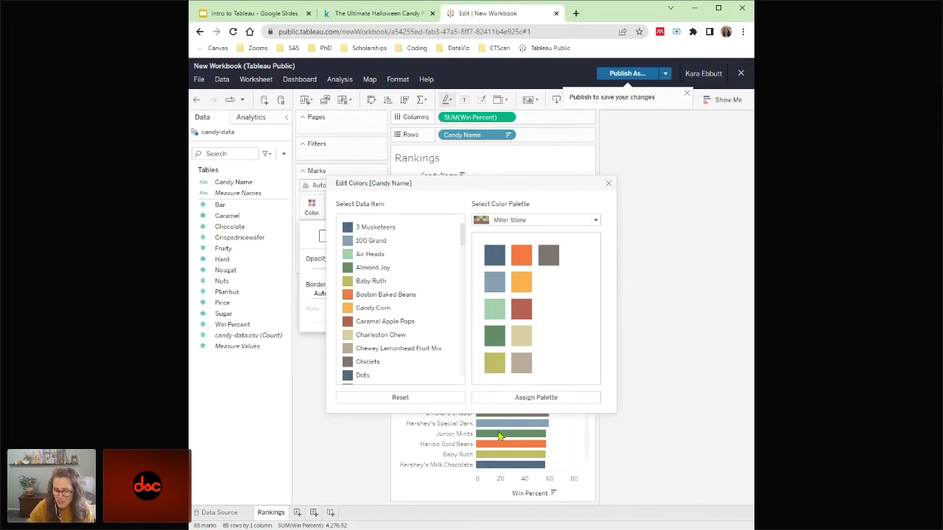
pyautogui.click(608, 183)
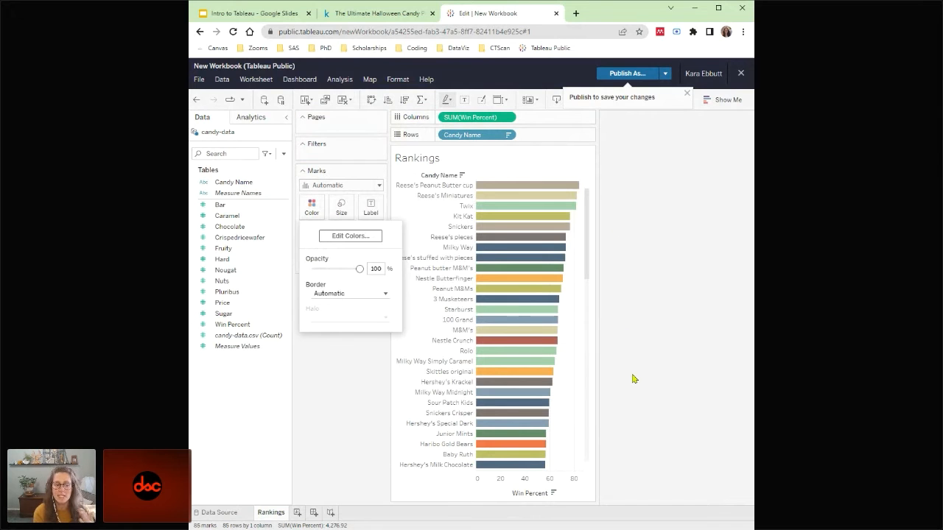
pyautogui.click(332, 361)
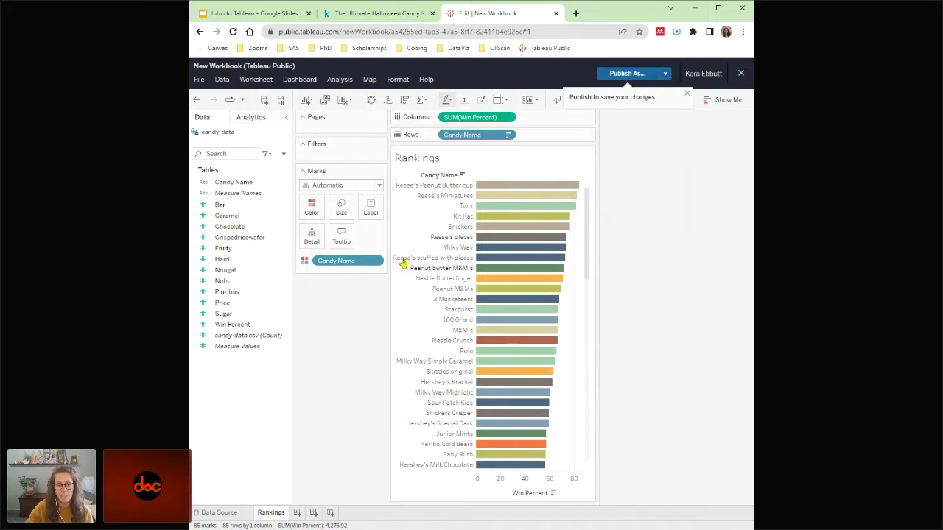
# - Replace the sheet name placeholder in the chart title with Overall Rankings
pyautogui.doubleClick(457, 161)
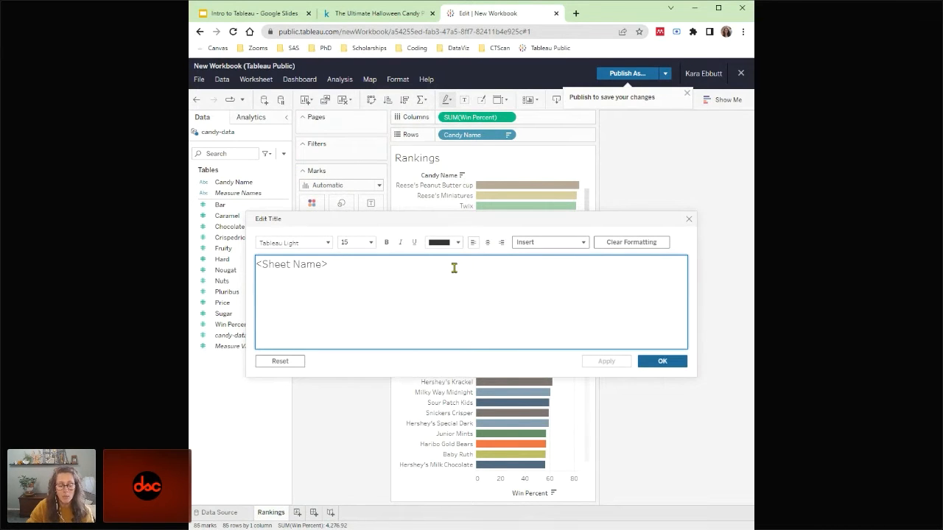
pyautogui.moveTo(385, 267); pyautogui.dragTo(243, 268)
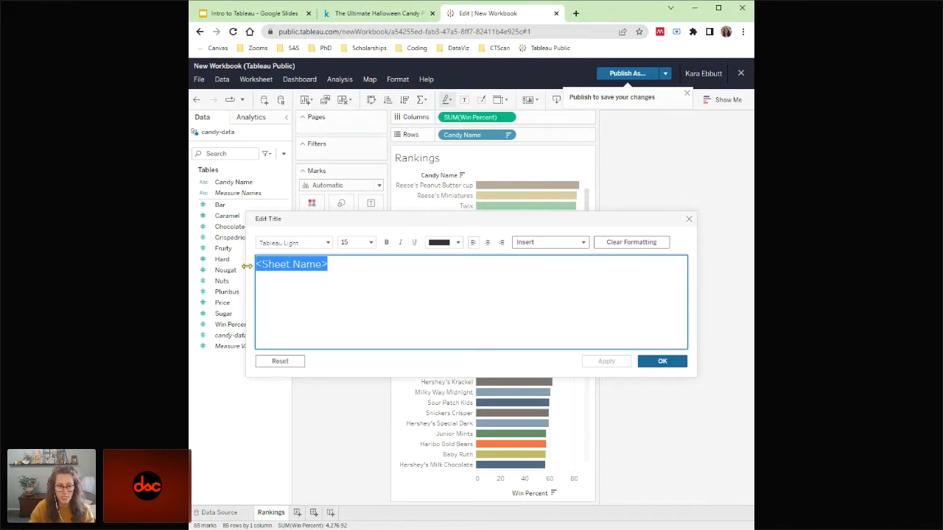
pyautogui.write('Overa')
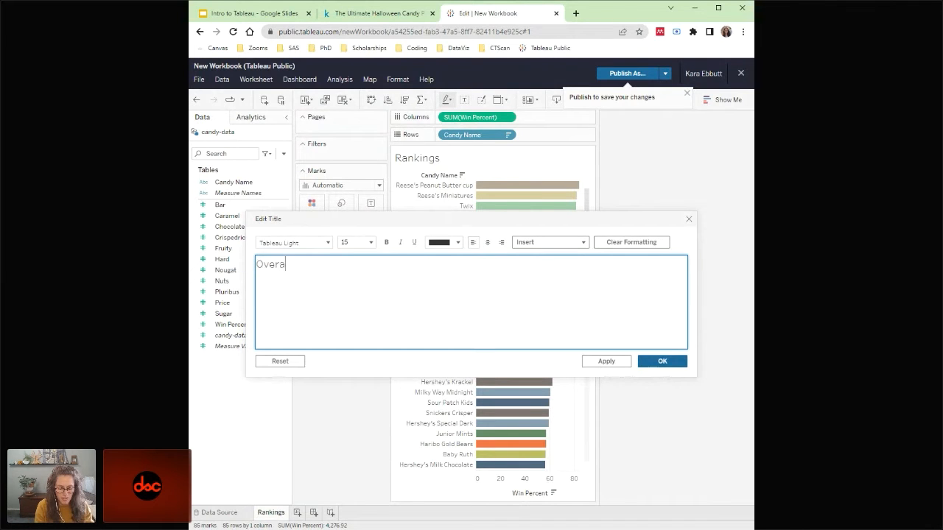
pyautogui.write('ll Rankings')
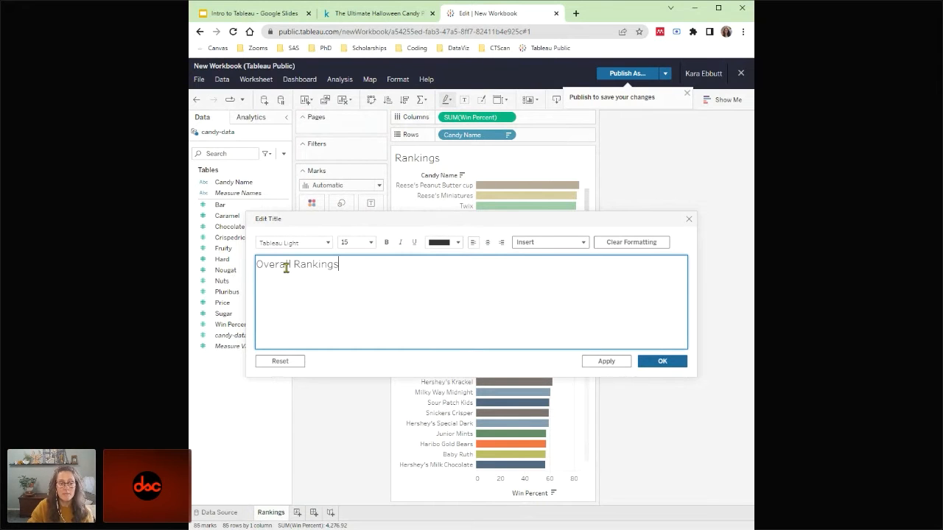
# - Make the Overall Rankings title bold, centered and size 18, and apply the title changes
pyautogui.moveTo(338, 268); pyautogui.dragTo(255, 266)
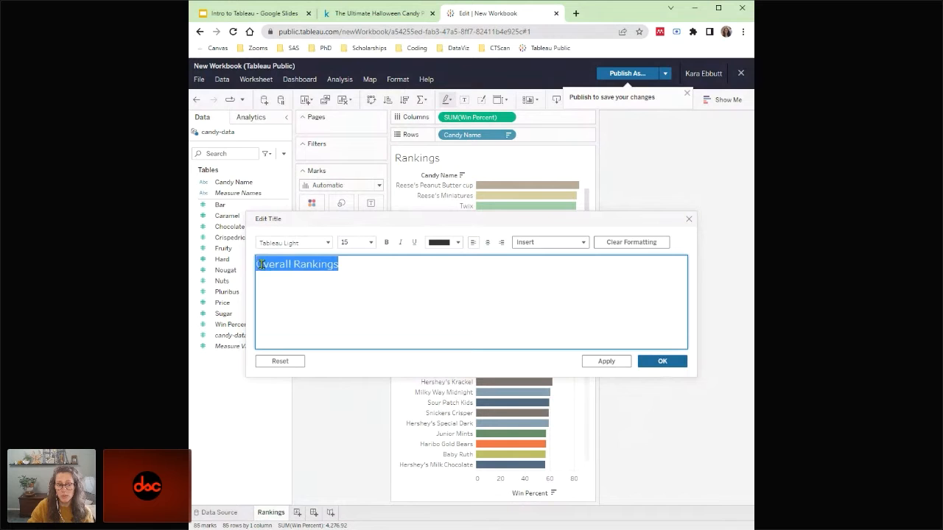
pyautogui.click(388, 243)
pyautogui.click(487, 242)
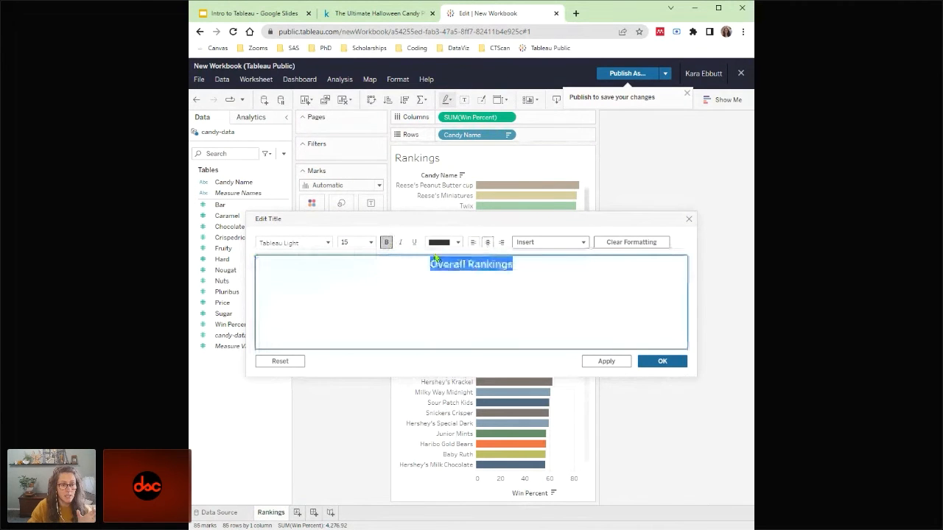
pyautogui.click(370, 242)
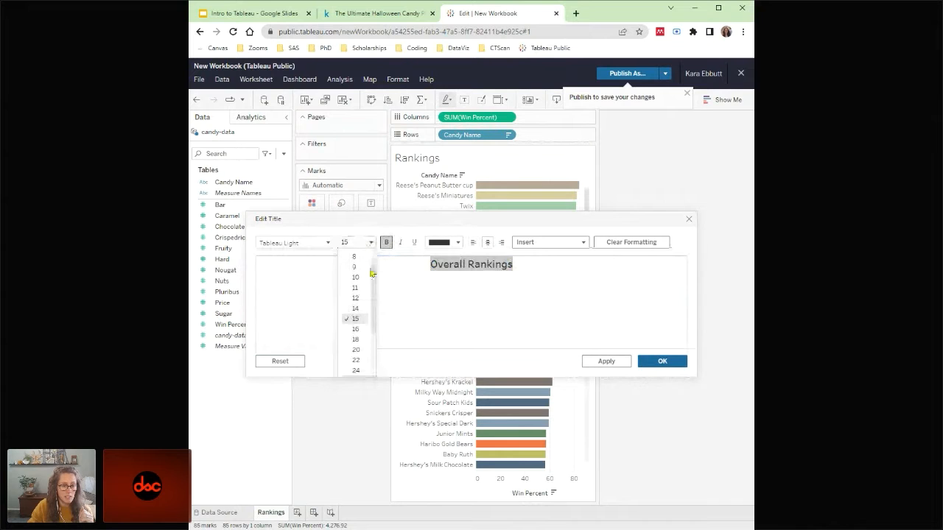
pyautogui.click(358, 341)
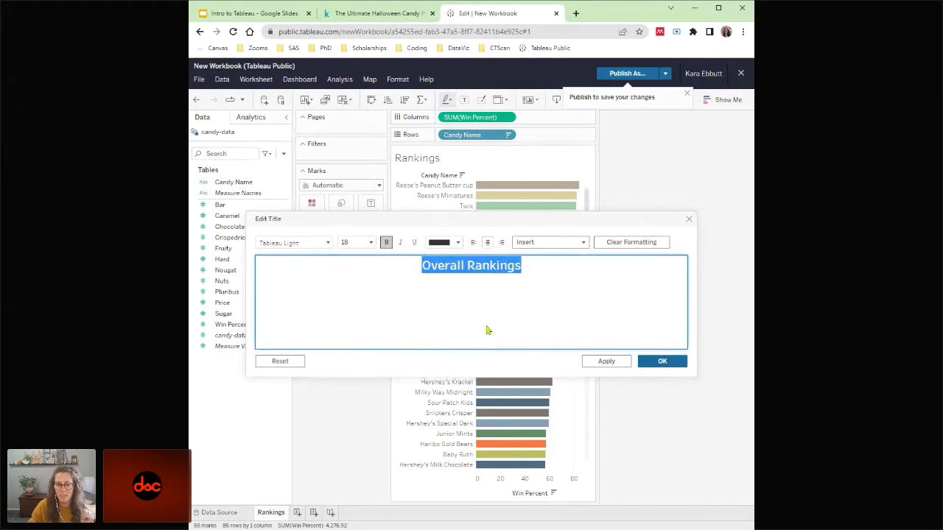
pyautogui.click(608, 361)
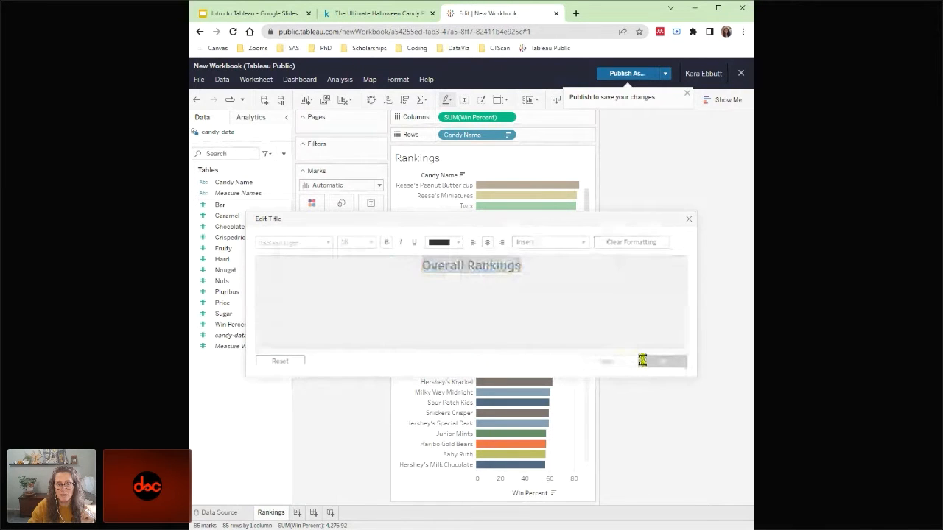
pyautogui.click(661, 361)
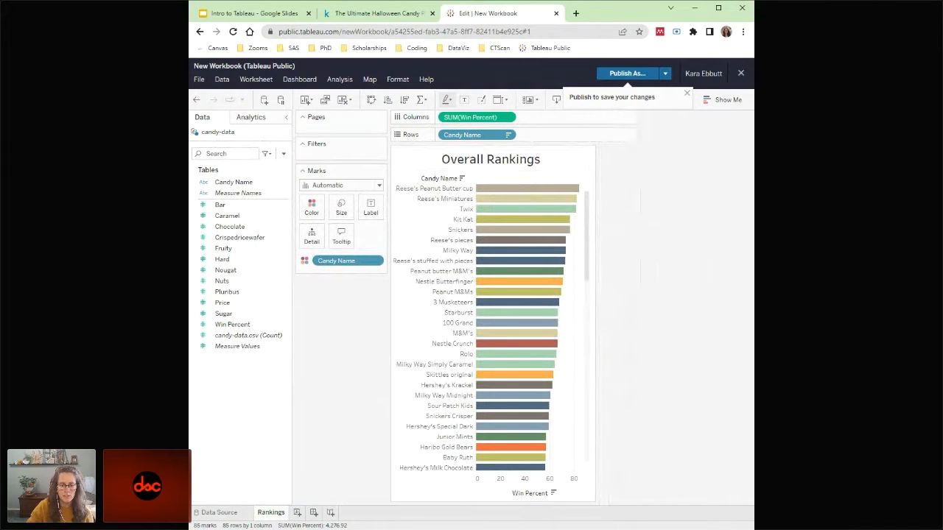
# - Widen the bar chart slightly and hide the header of the Win Percent axis
pyautogui.moveTo(586, 346); pyautogui.dragTo(627, 346)
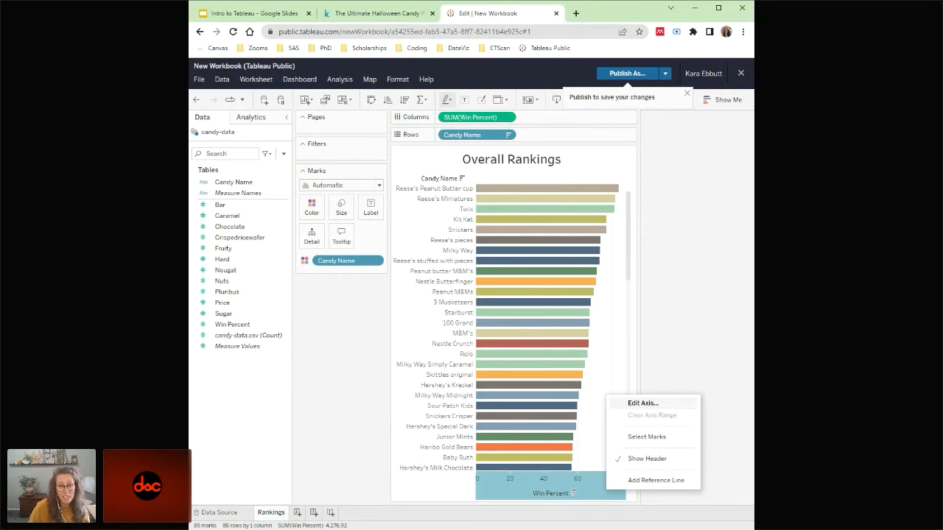
pyautogui.click(672, 461)
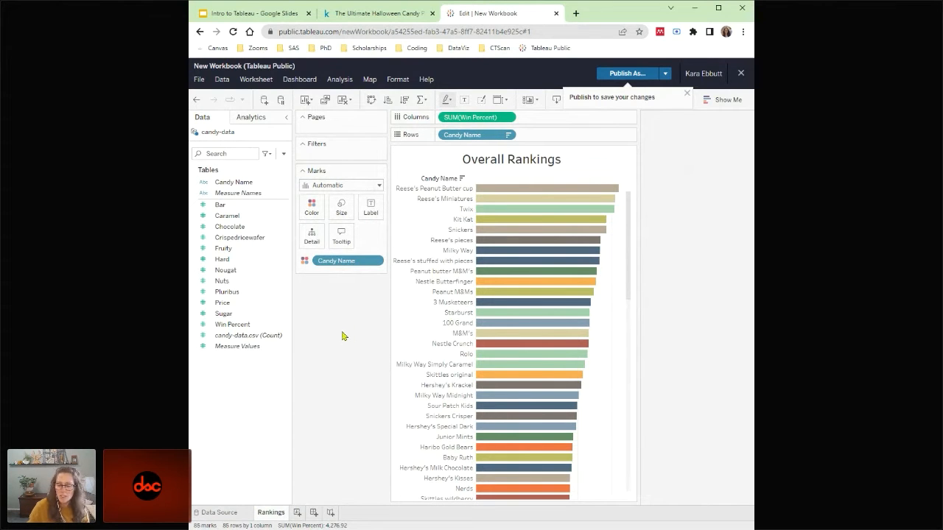
# - Label the bars with their Win Percent values and format the labels to 1 decimal place
pyautogui.click(234, 325)
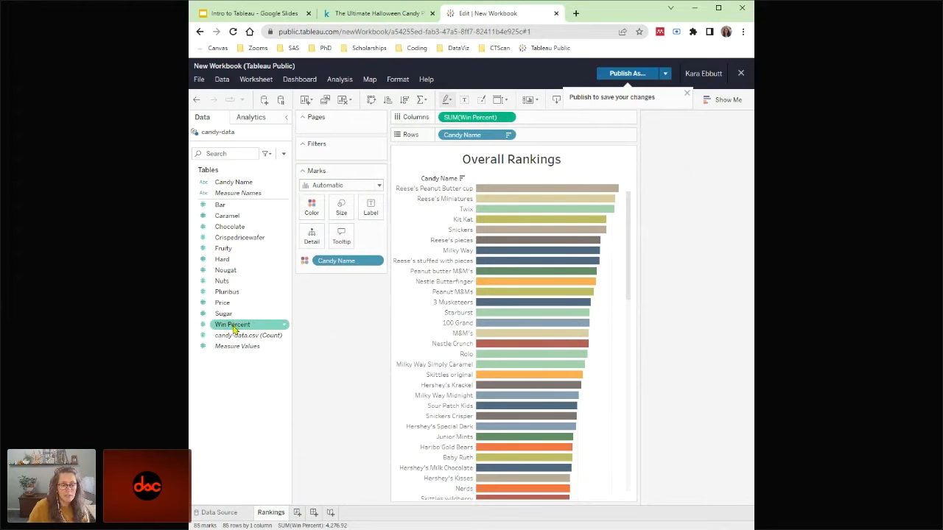
pyautogui.moveTo(233, 329); pyautogui.dragTo(374, 211)
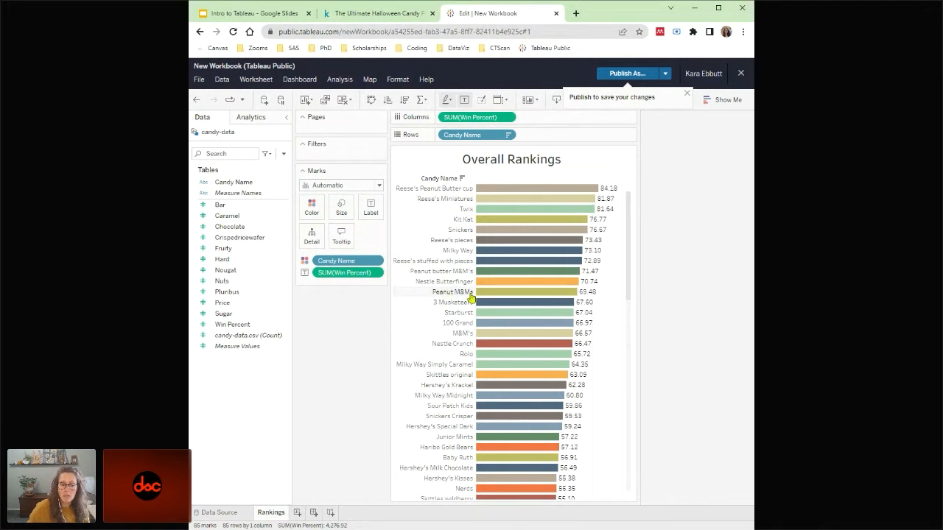
pyautogui.moveTo(537, 295)
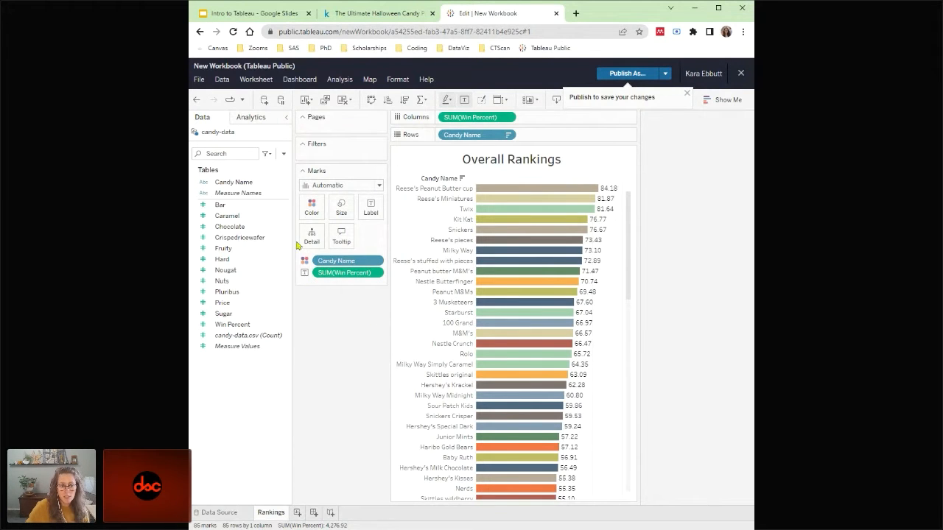
pyautogui.click(379, 273)
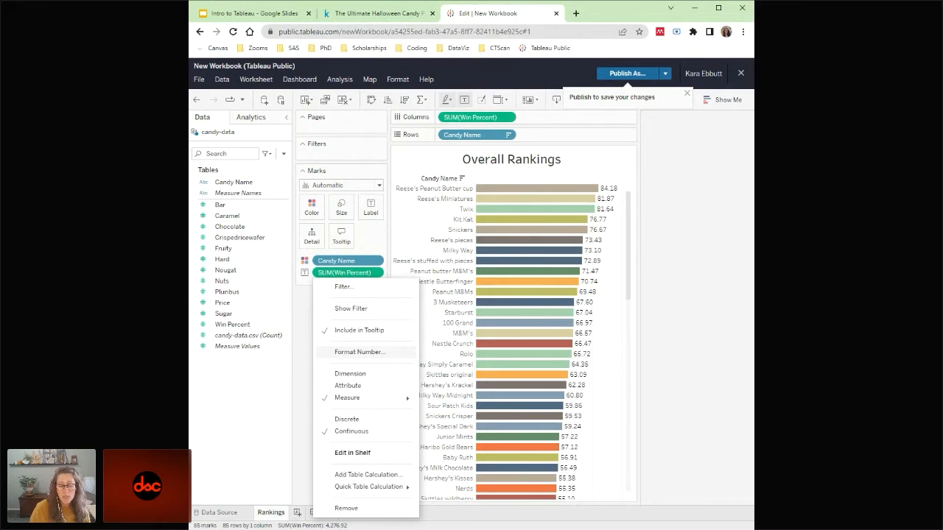
pyautogui.click(393, 353)
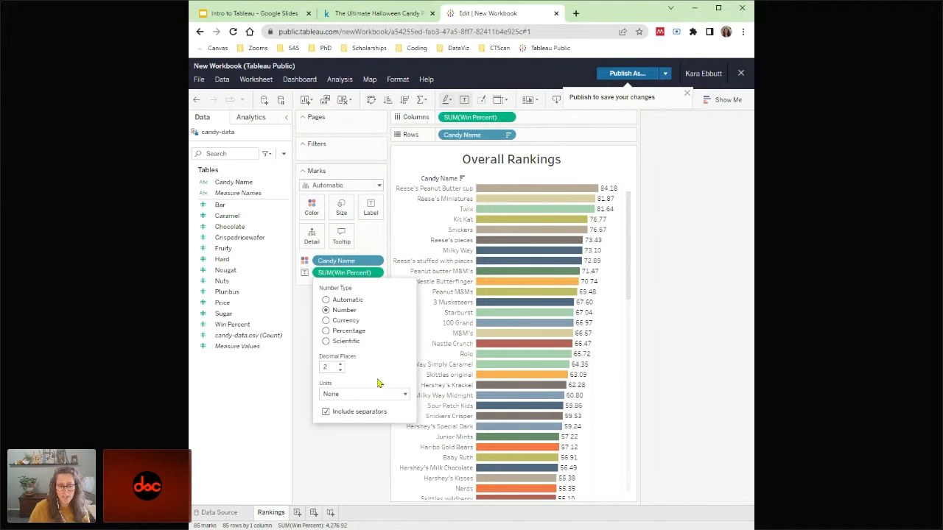
pyautogui.click(340, 370)
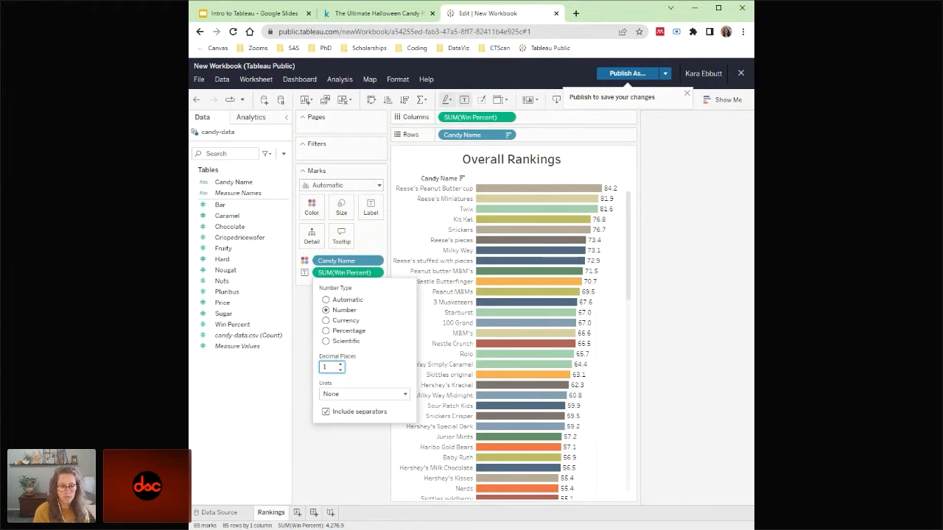
pyautogui.click(366, 449)
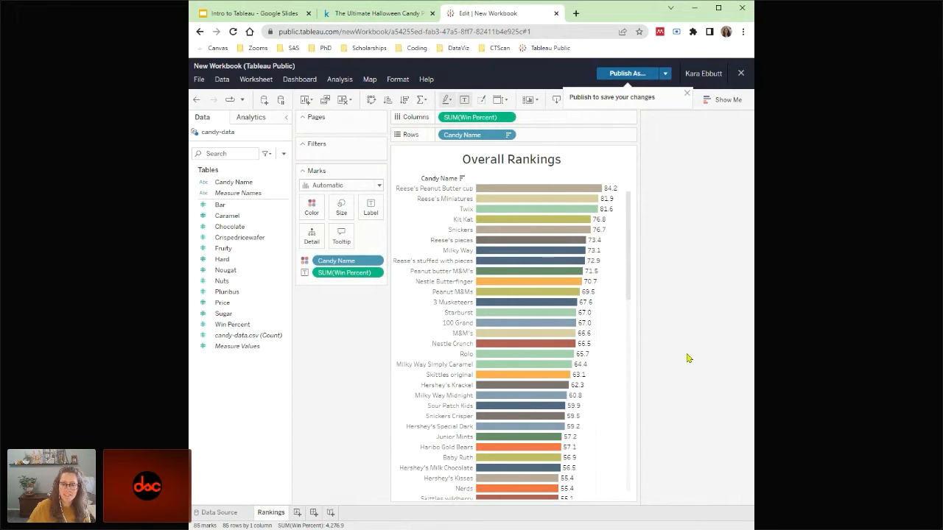
# - Turn off all grid lines in the Rankings worksheet and close the formatting options
pyautogui.scroll(-5, 620, 401)
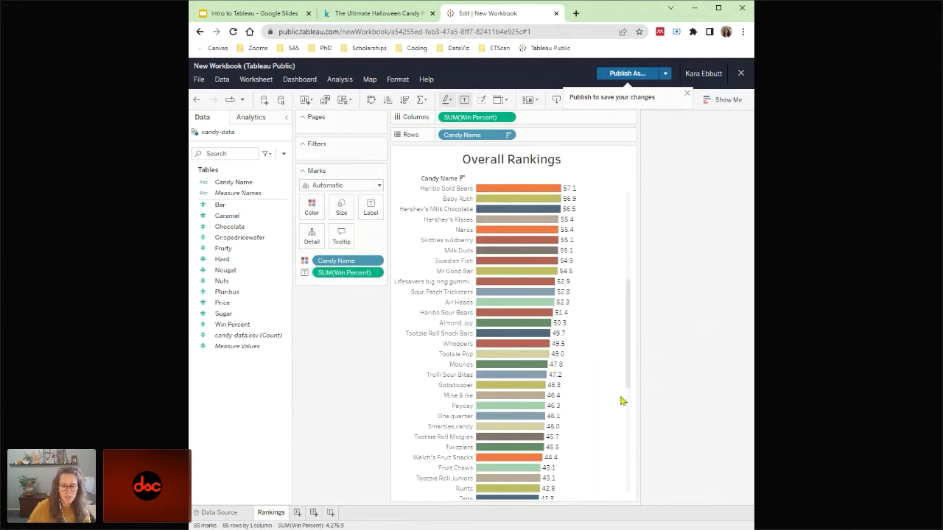
pyautogui.scroll(-6, 620, 400)
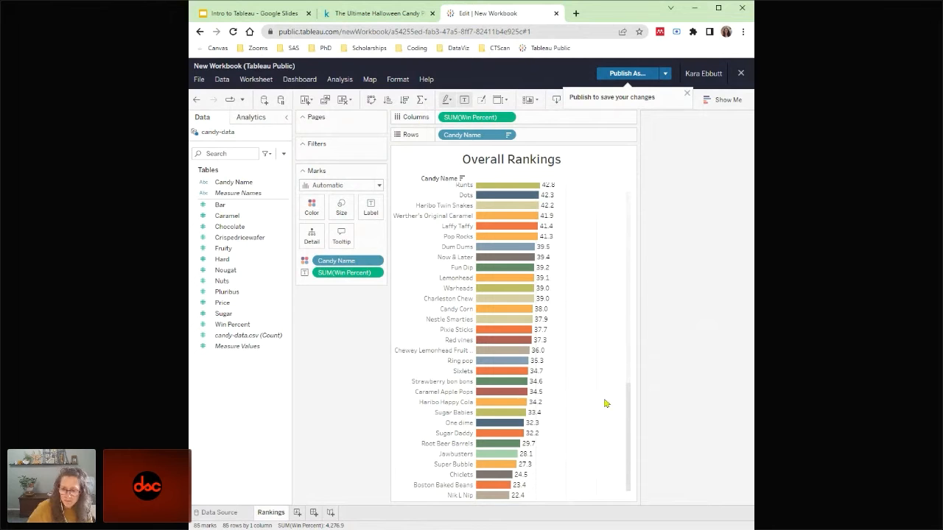
pyautogui.rightClick(590, 358)
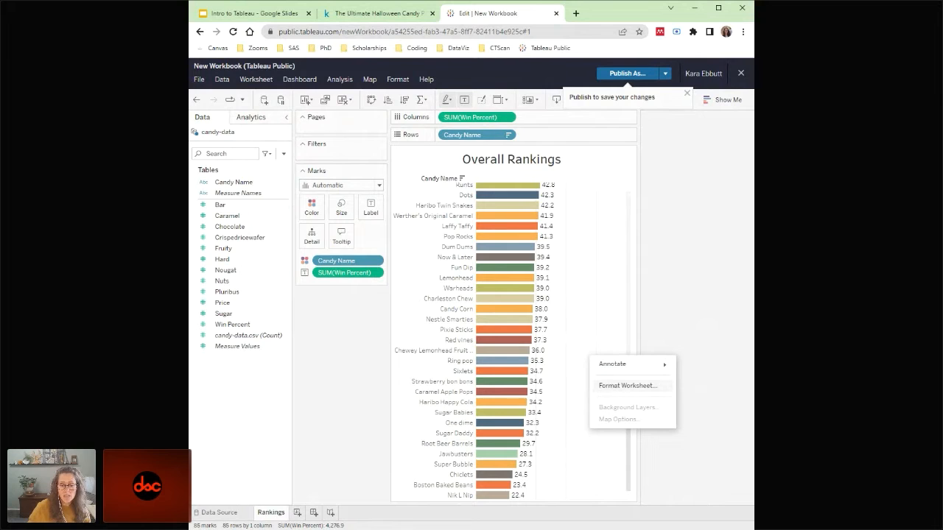
pyautogui.click(601, 385)
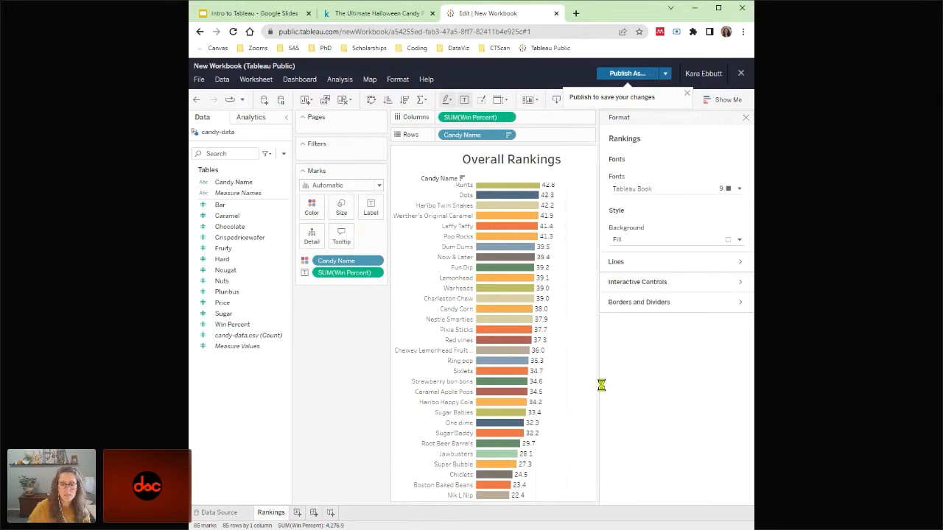
pyautogui.click(652, 269)
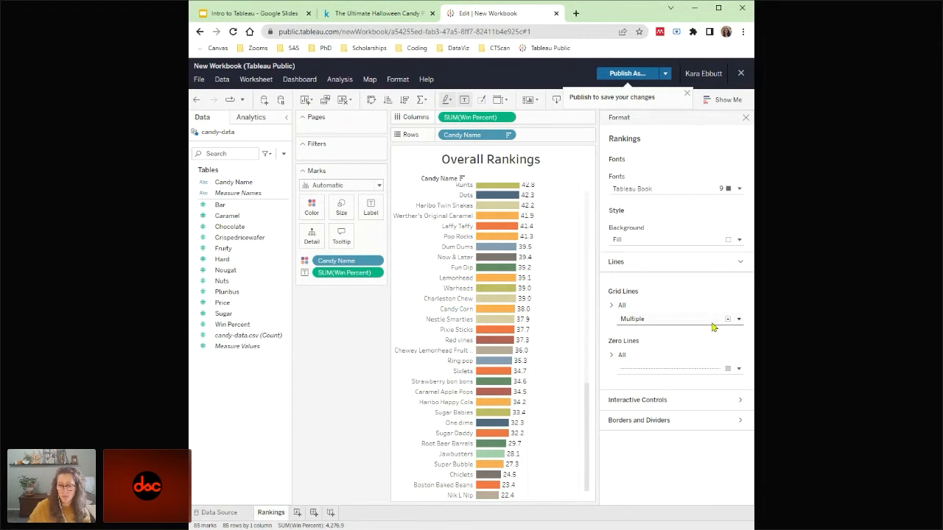
pyautogui.click(738, 319)
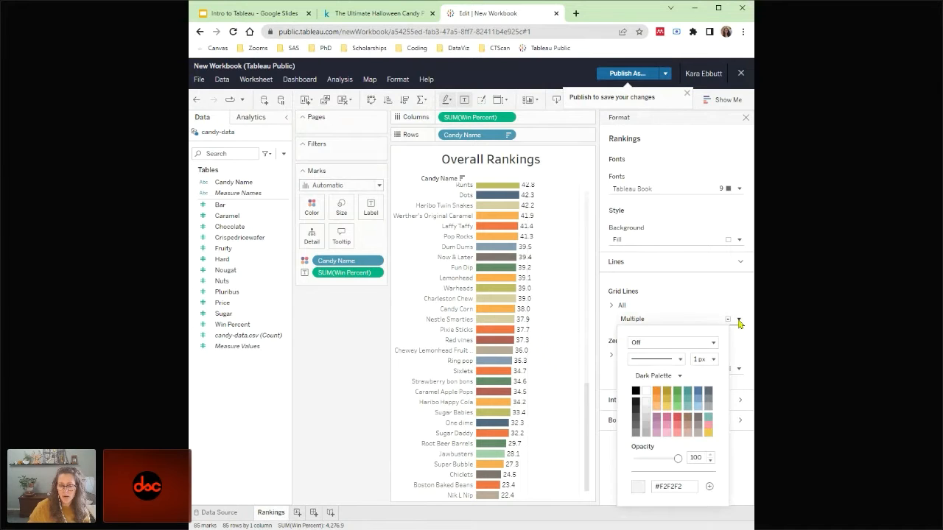
pyautogui.click(709, 343)
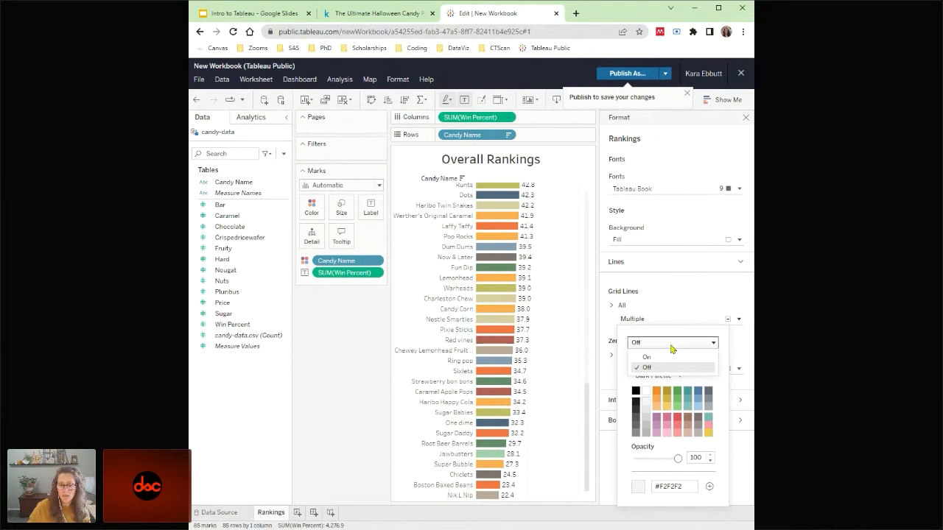
pyautogui.click(672, 367)
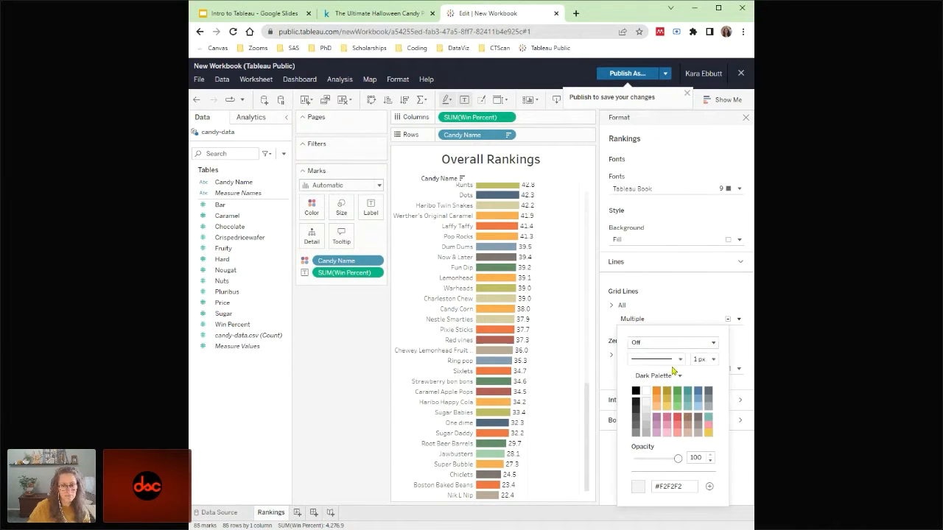
pyautogui.click(665, 299)
pyautogui.click(745, 118)
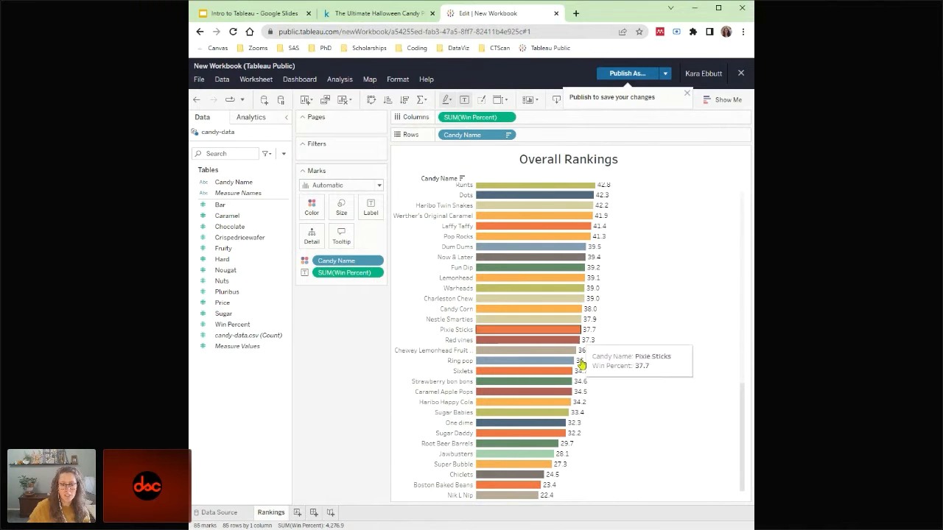
# - Add a new worksheet to the workbook and rename it Sugar vs Wins
pyautogui.scroll(5, 638, 407)
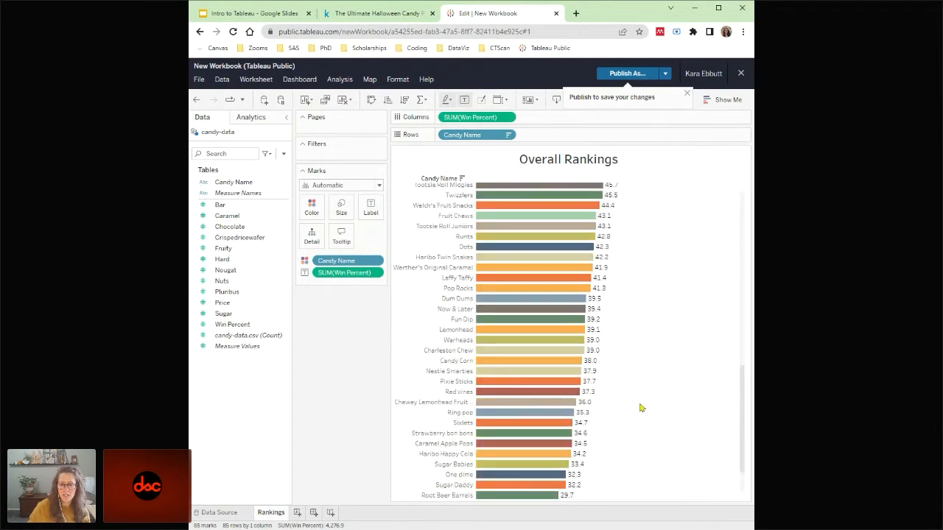
pyautogui.scroll(4, 673, 410)
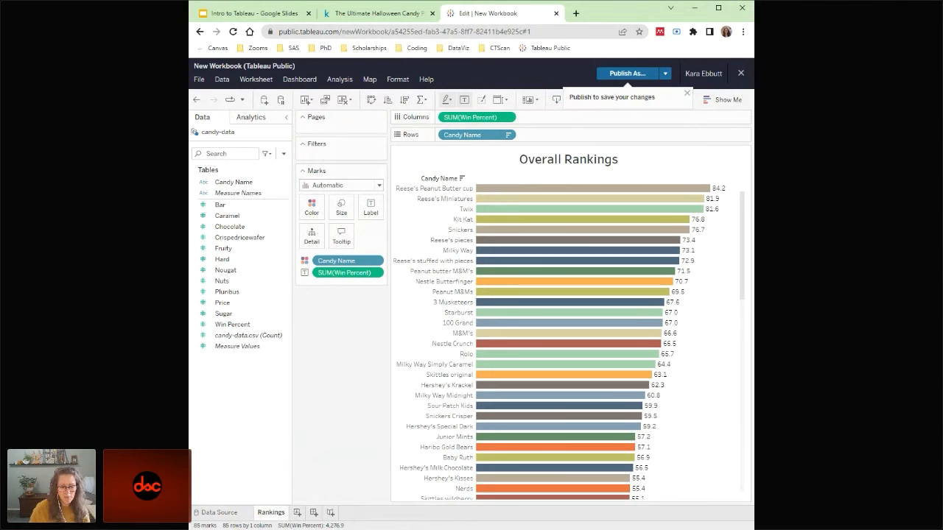
pyautogui.click(296, 514)
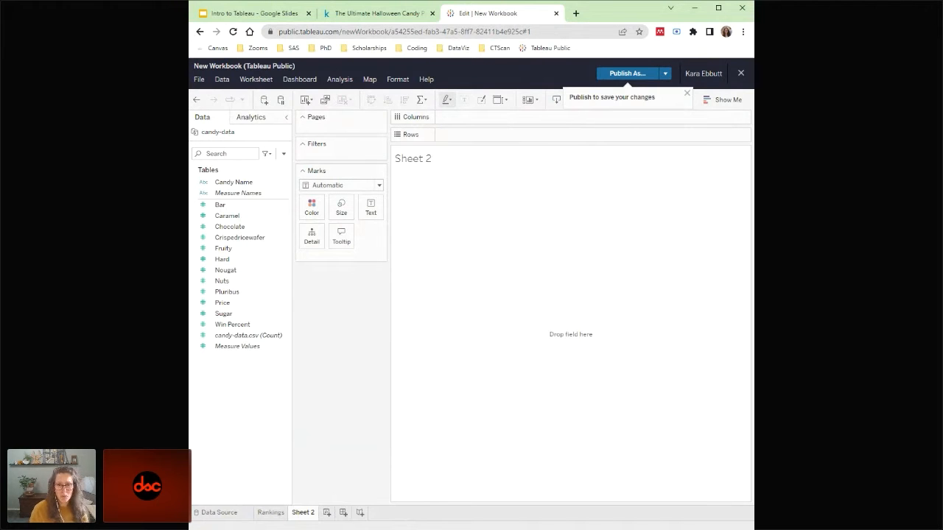
pyautogui.rightClick(305, 515)
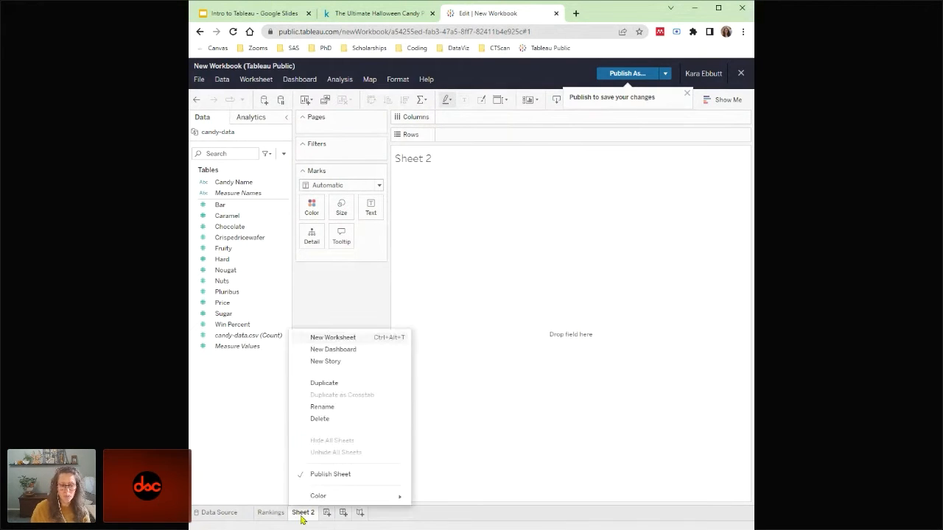
pyautogui.click(337, 409)
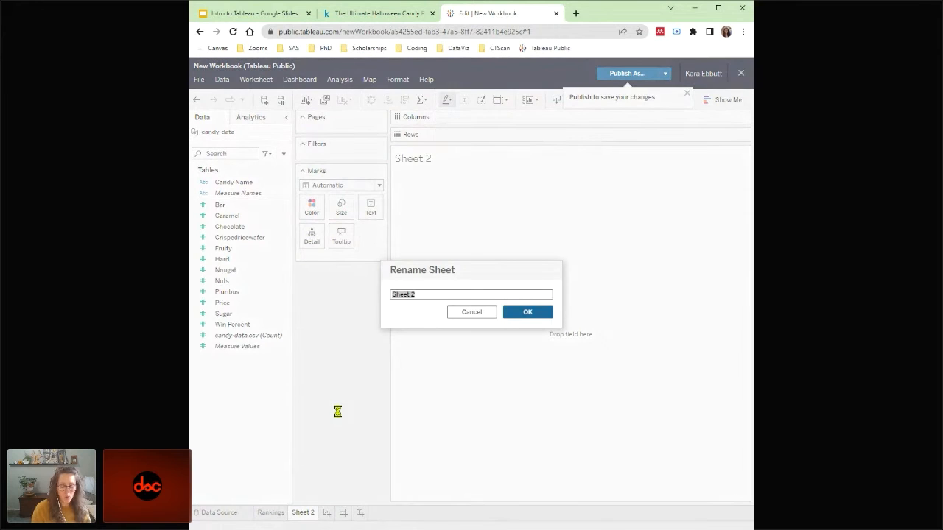
pyautogui.write('Sugar')
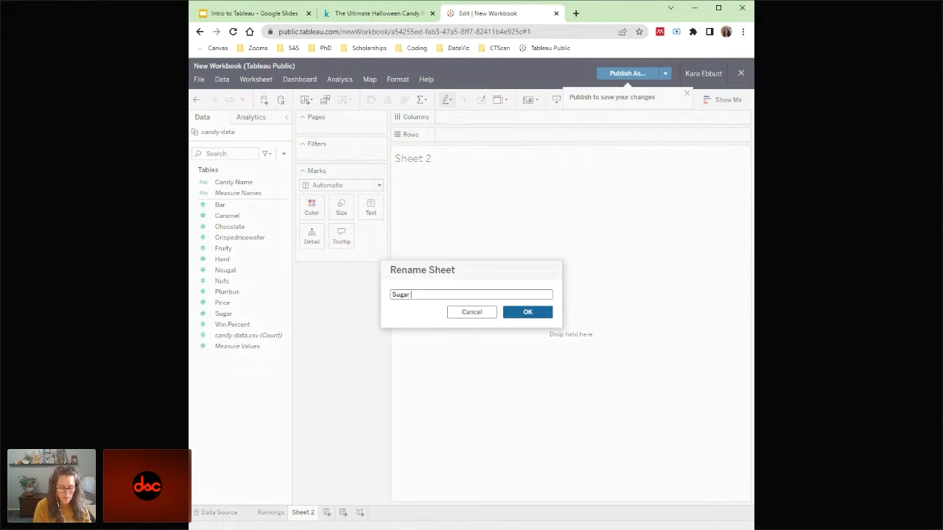
pyautogui.write(' vs Wins')
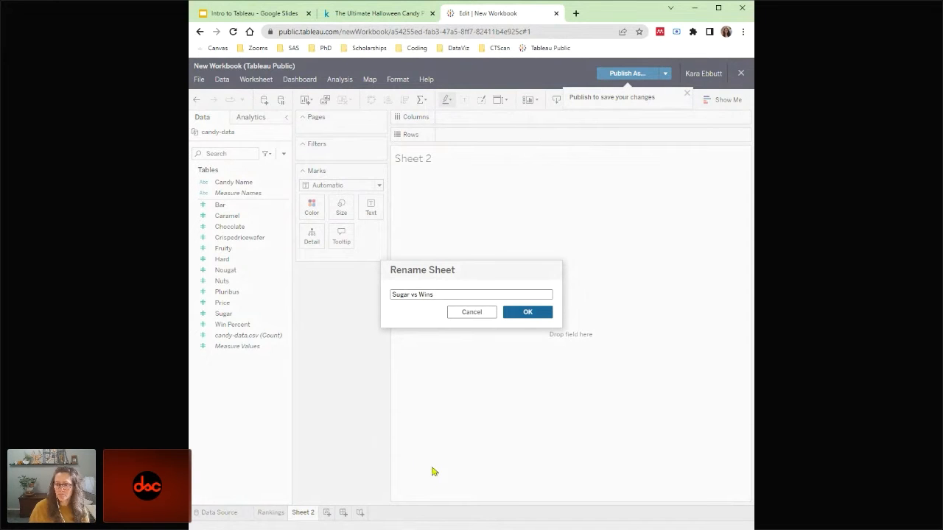
pyautogui.press('Return')
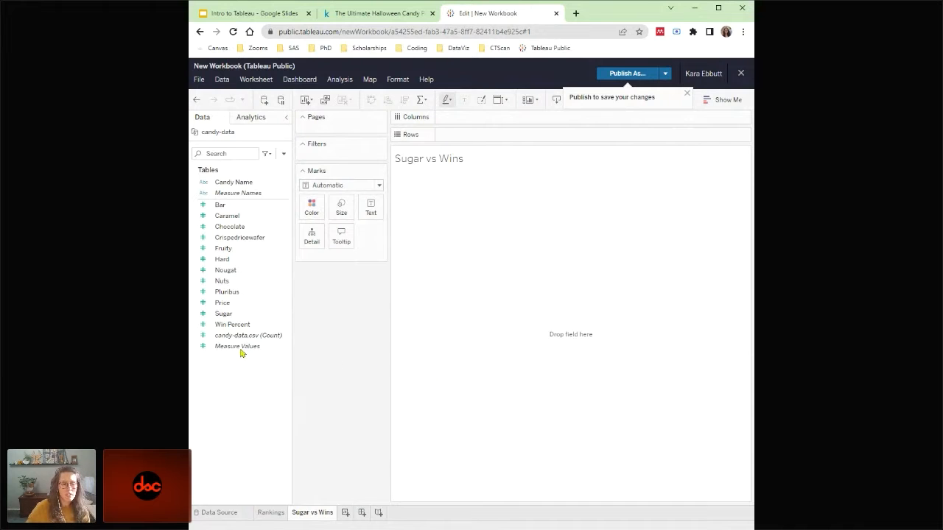
# - Plot Sugar on the rows against Win Percent on the columns
pyautogui.click(223, 317)
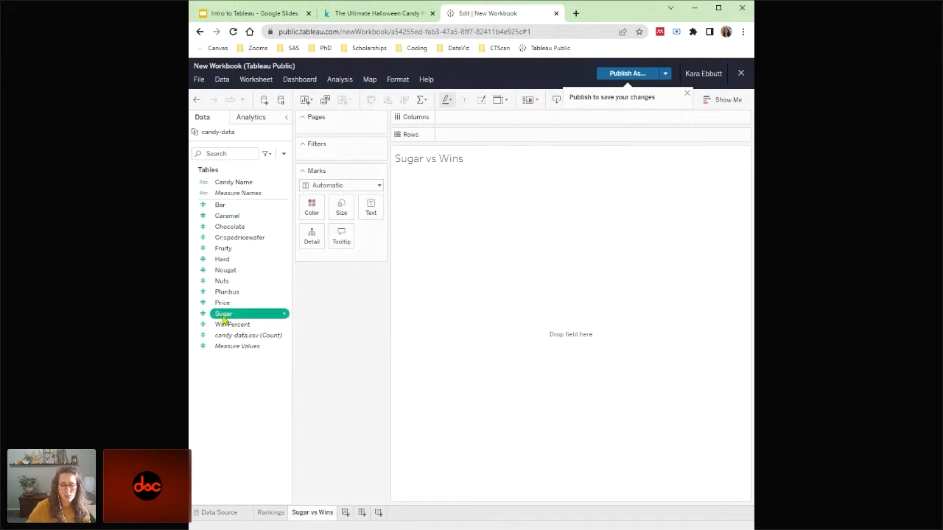
pyautogui.moveTo(223, 317); pyautogui.dragTo(475, 136)
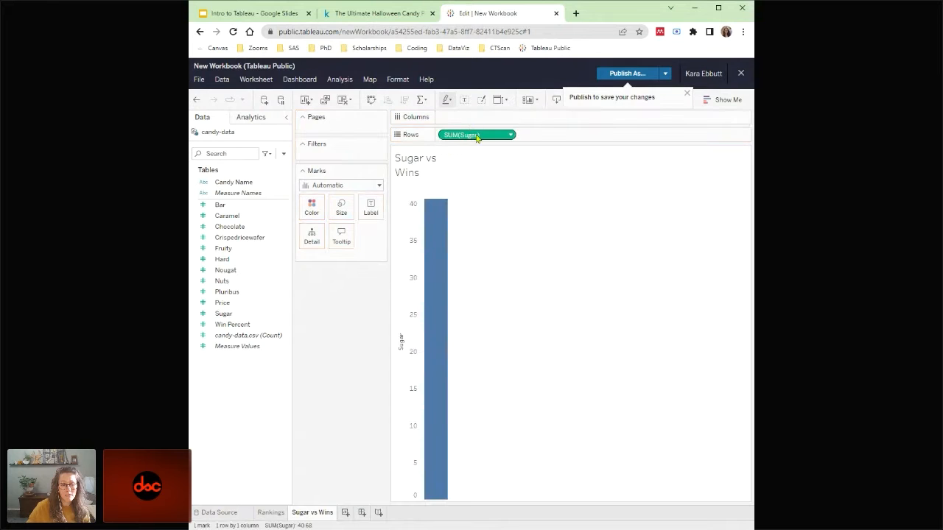
pyautogui.click(236, 327)
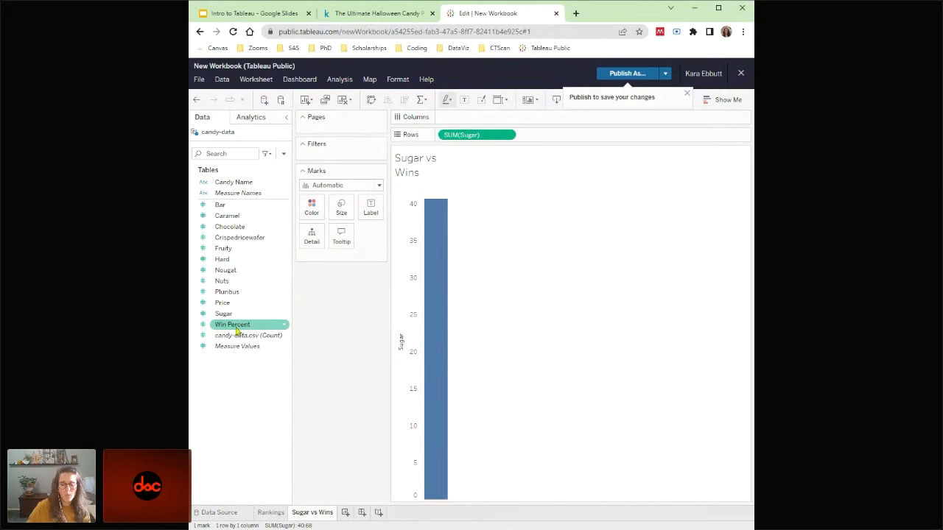
pyautogui.moveTo(236, 331); pyautogui.dragTo(472, 116)
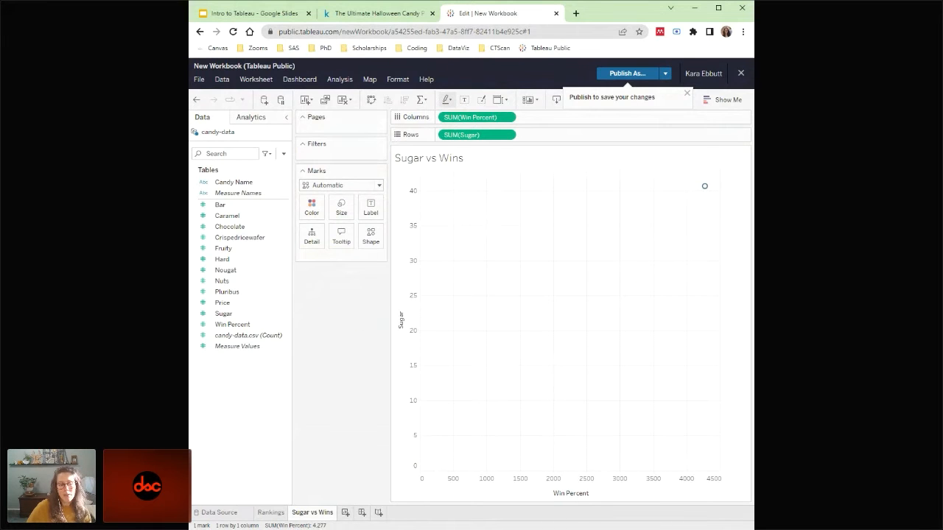
# - Add Candy Name as a mark detail so the scatter plot shows one point per candy
pyautogui.click(243, 182)
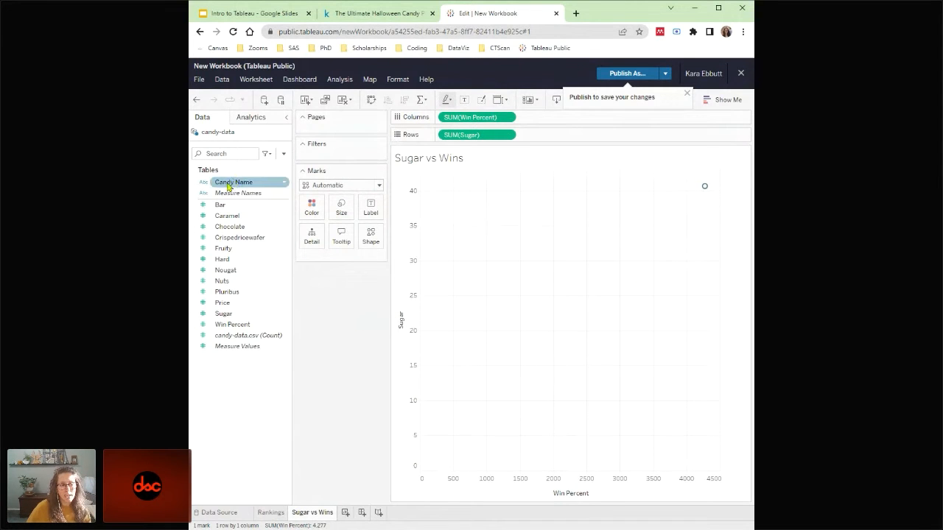
pyautogui.click(228, 186)
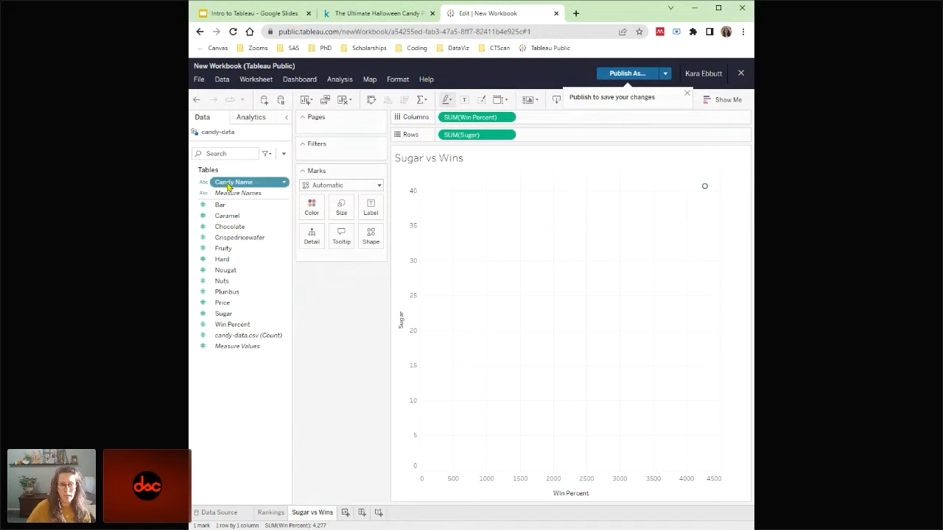
pyautogui.moveTo(228, 186); pyautogui.dragTo(313, 240)
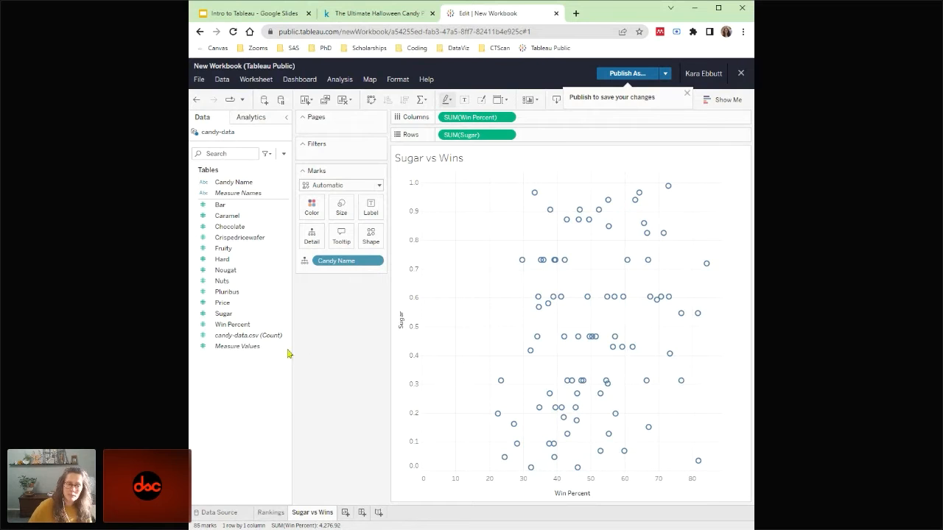
# - Size the scatter plot's points by Sugar and color them by Win Percent
pyautogui.click(271, 317)
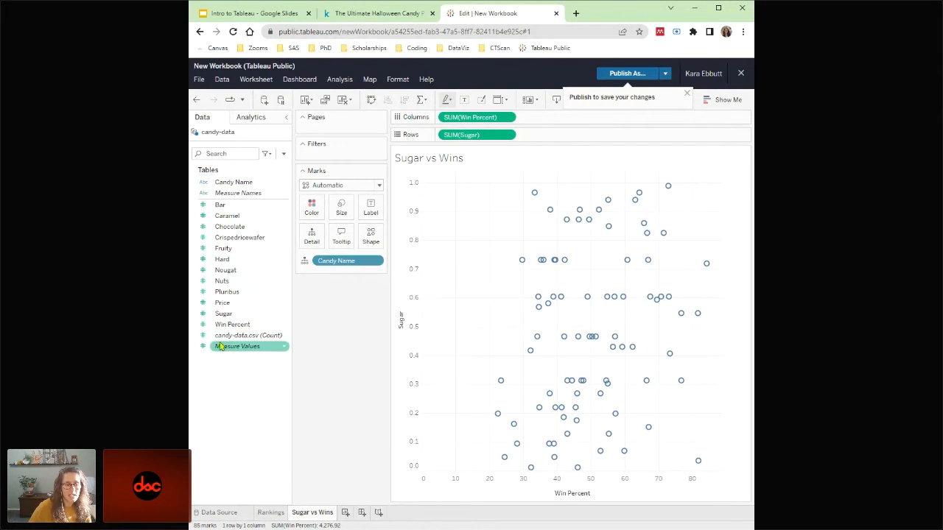
pyautogui.moveTo(223, 316); pyautogui.dragTo(345, 210)
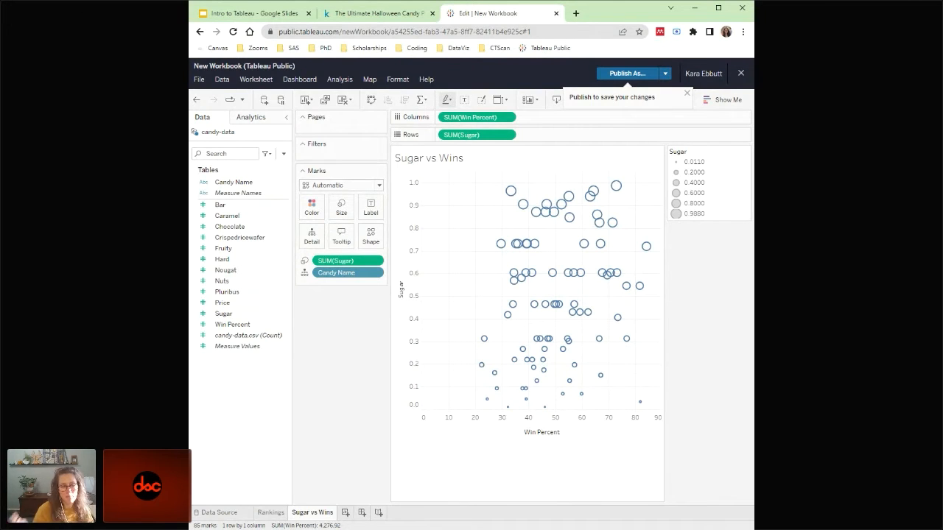
pyautogui.click(241, 327)
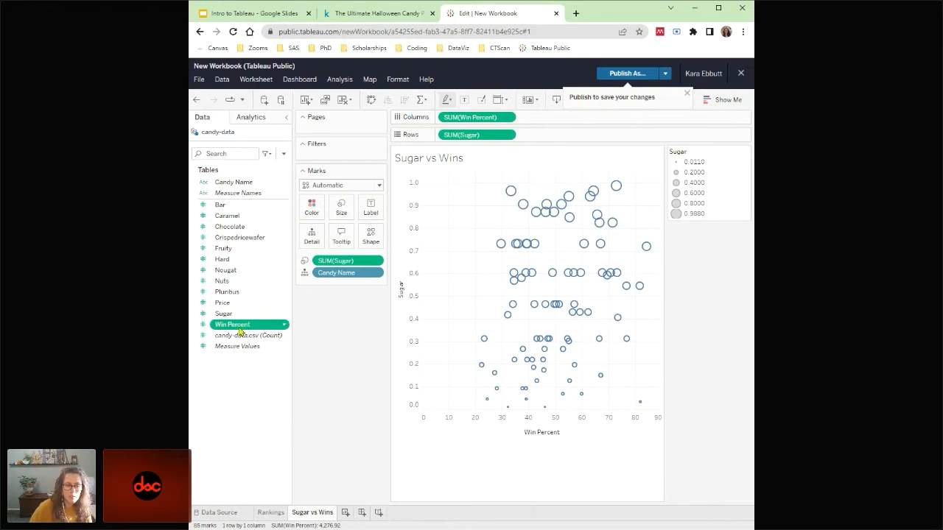
pyautogui.moveTo(242, 332); pyautogui.dragTo(312, 215)
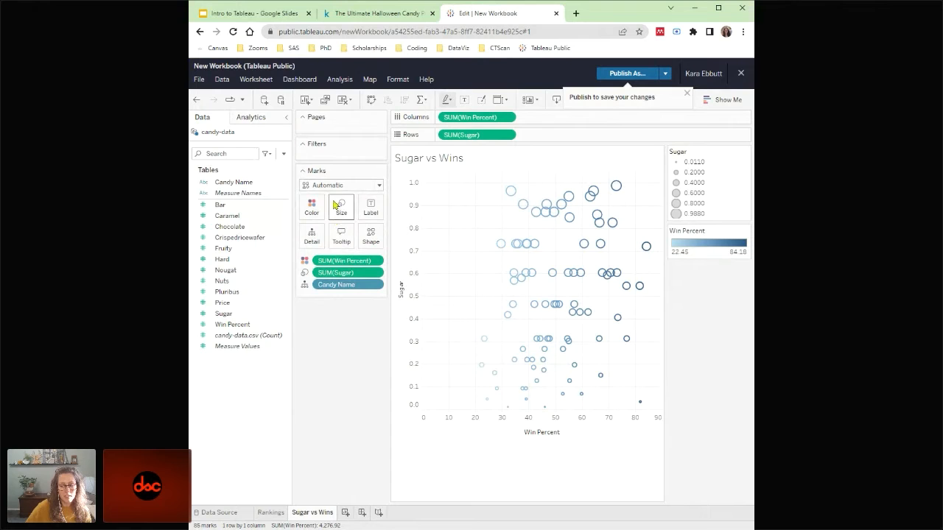
# - Change the Win Percent color palette to Orange-Blue Diverging and close the color editor
pyautogui.click(310, 210)
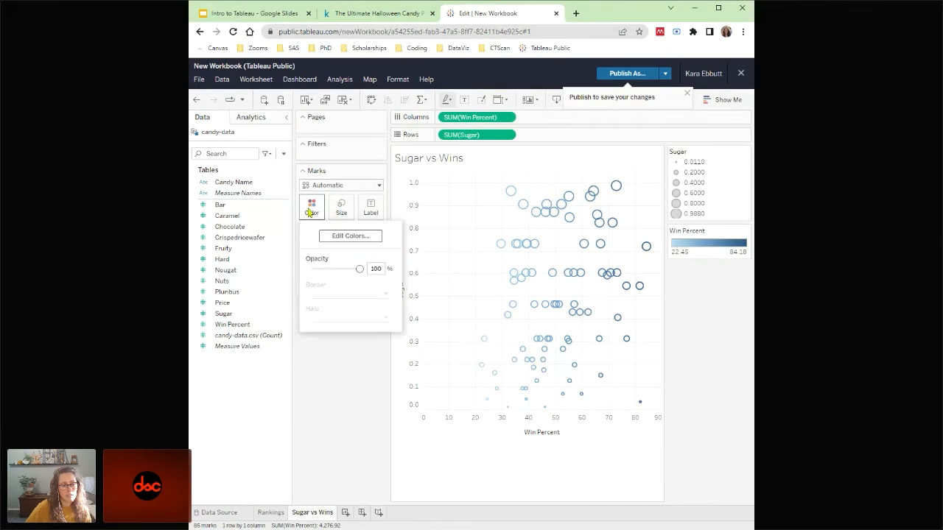
pyautogui.click(342, 239)
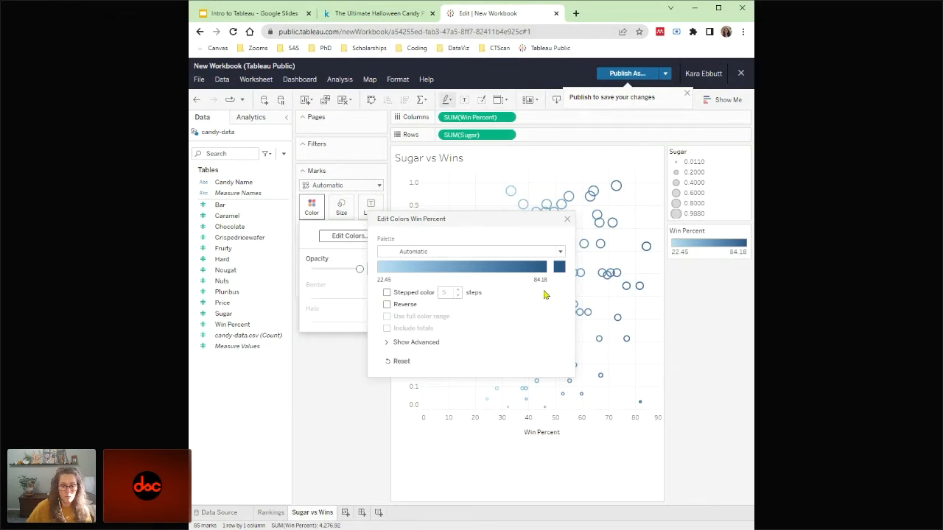
pyautogui.click(561, 253)
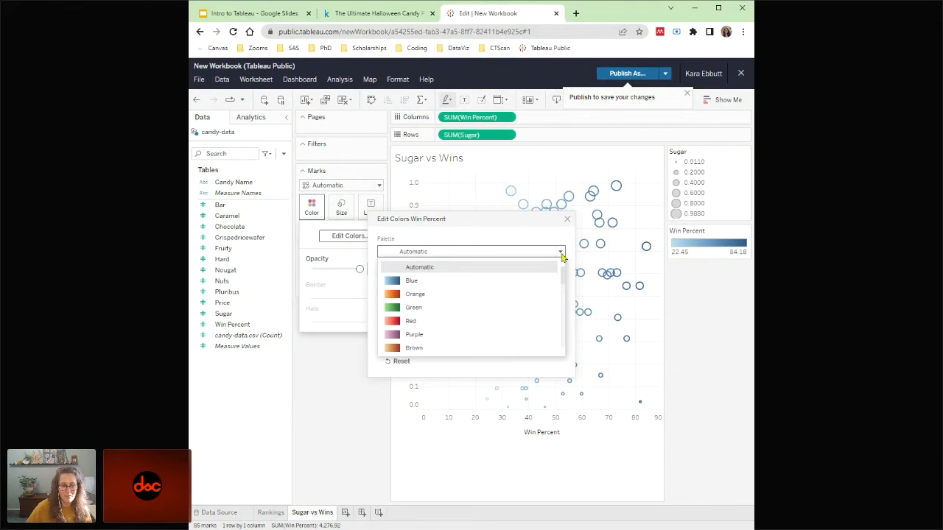
pyautogui.scroll(-1, 539, 284)
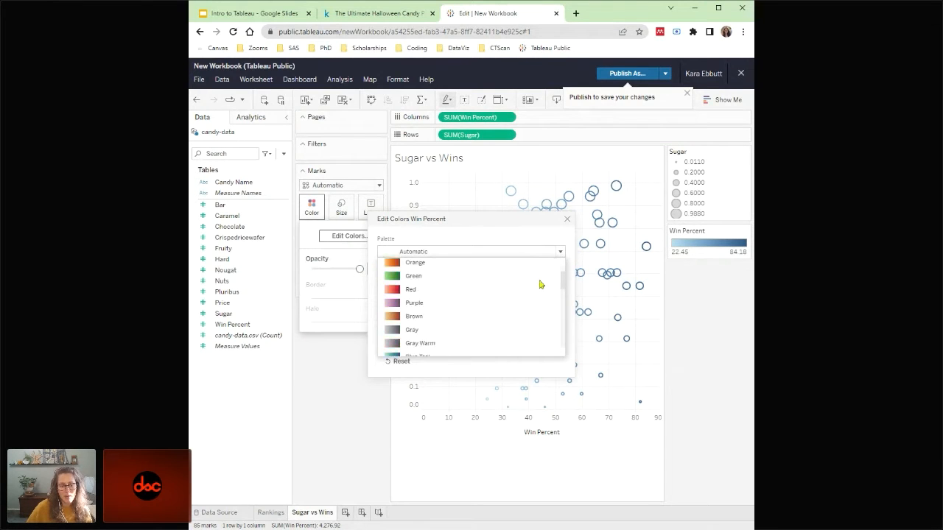
pyautogui.scroll(-4, 540, 284)
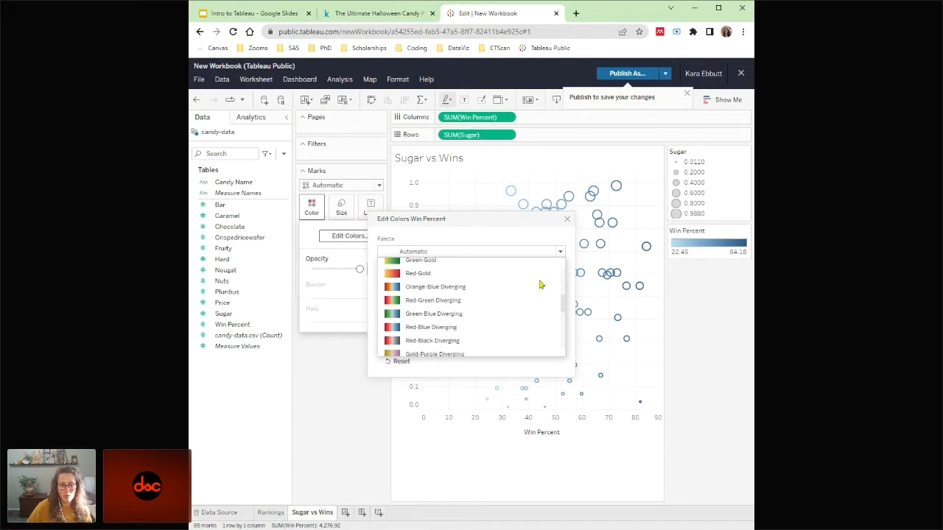
pyautogui.click(528, 289)
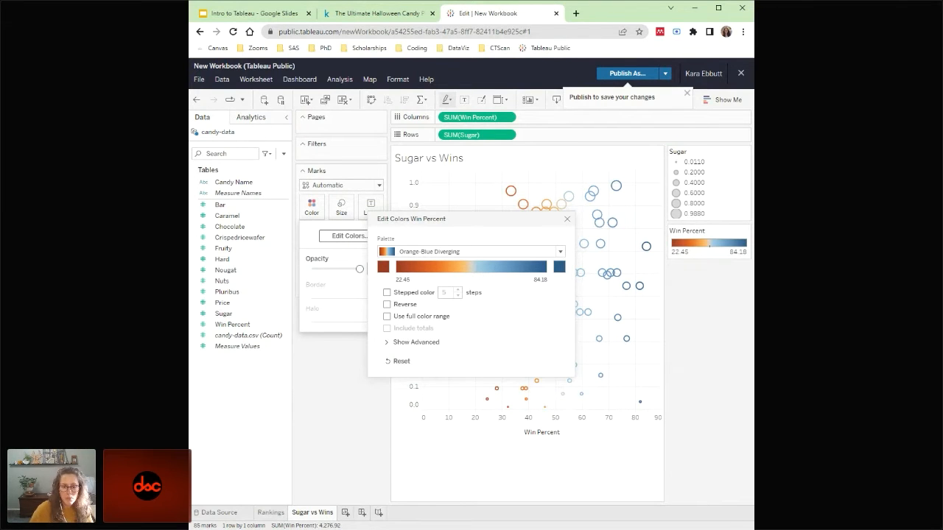
pyautogui.click(568, 219)
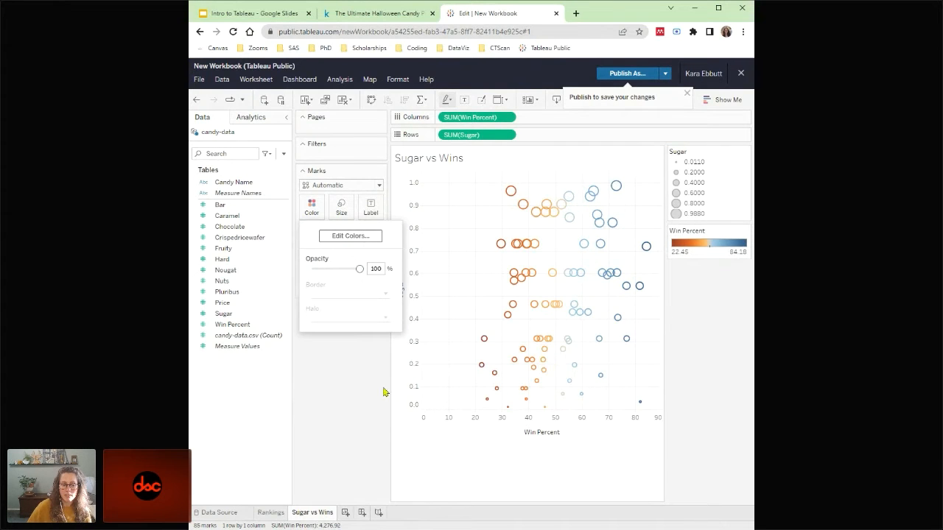
# - Try several mark shapes for the scatter plot's points and settle on the filled circle
pyautogui.click(353, 340)
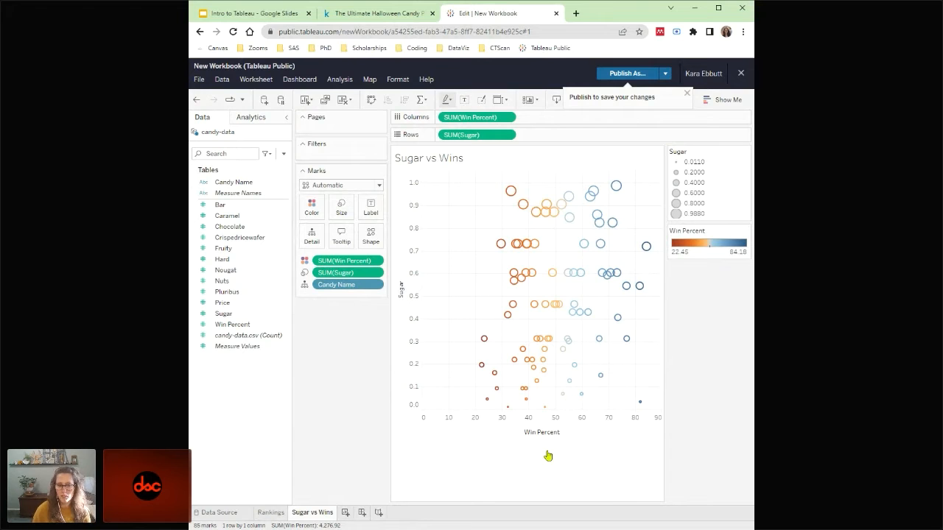
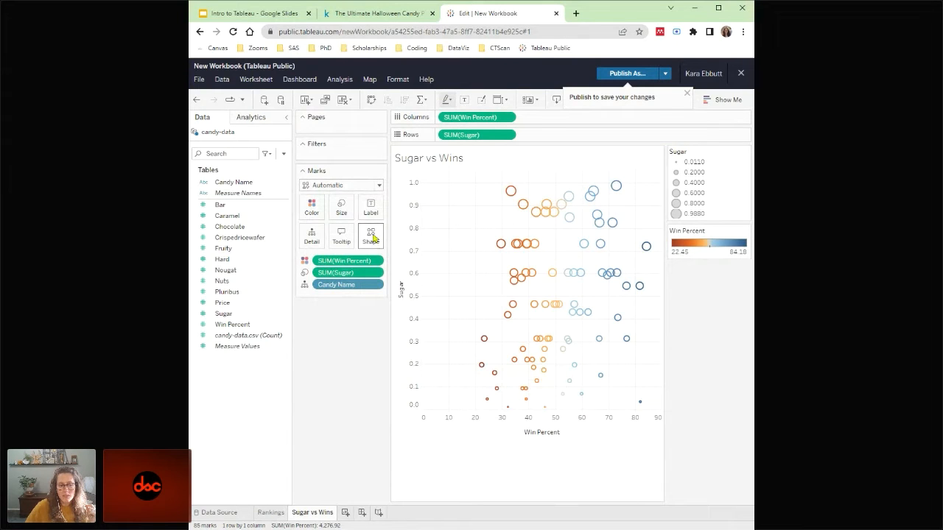
pyautogui.click(373, 239)
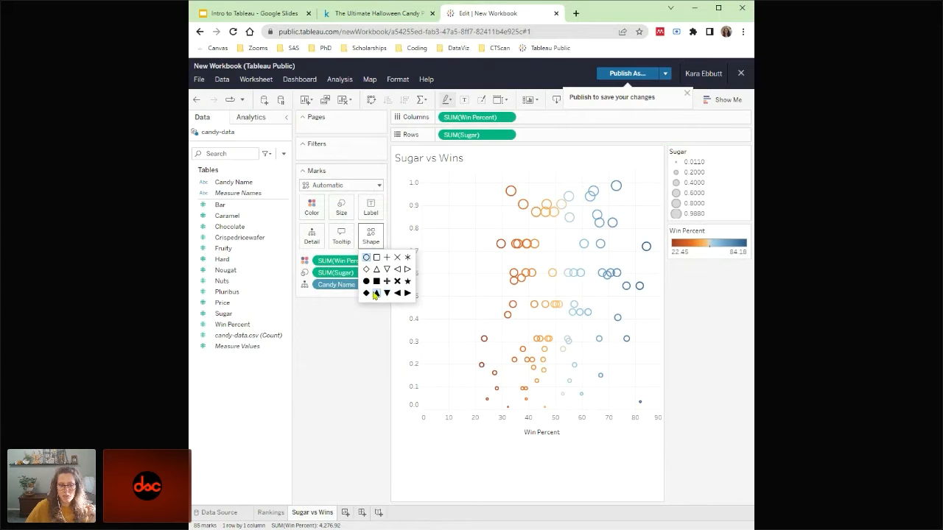
pyautogui.click(386, 259)
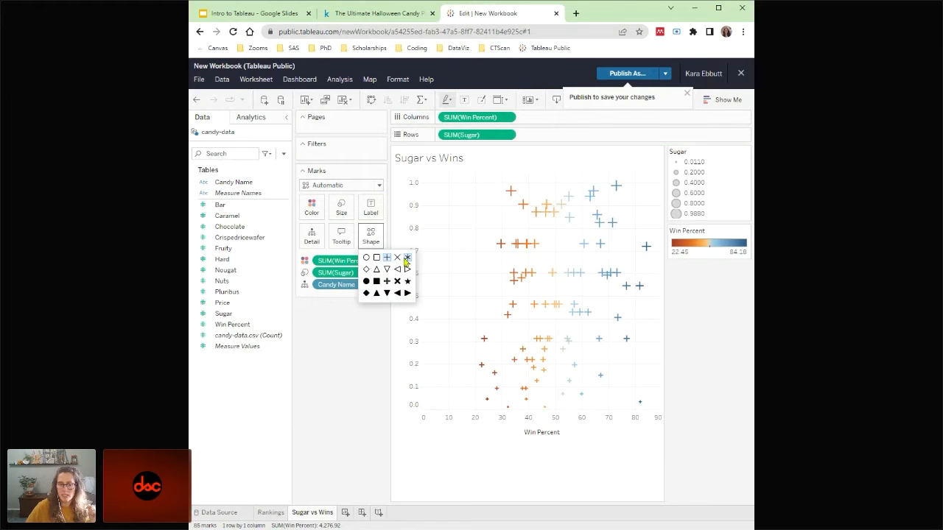
pyautogui.click(407, 257)
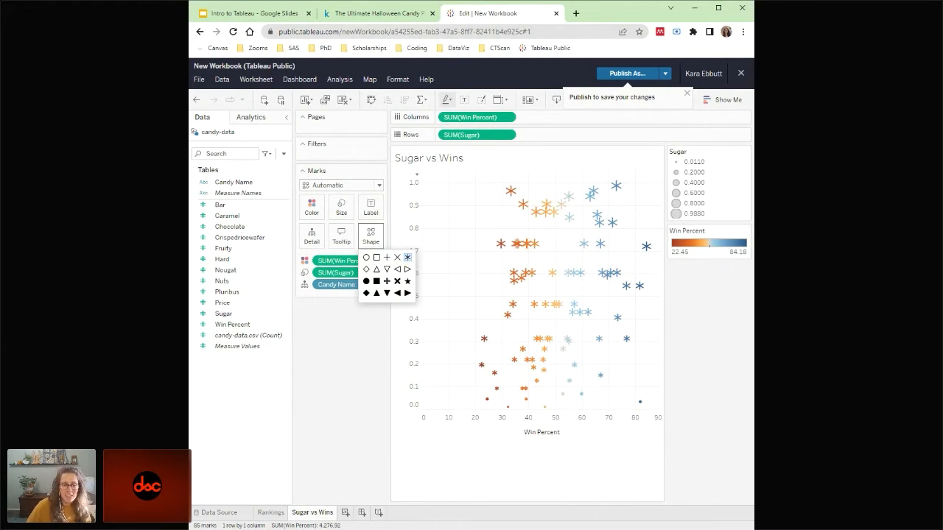
pyautogui.click(386, 270)
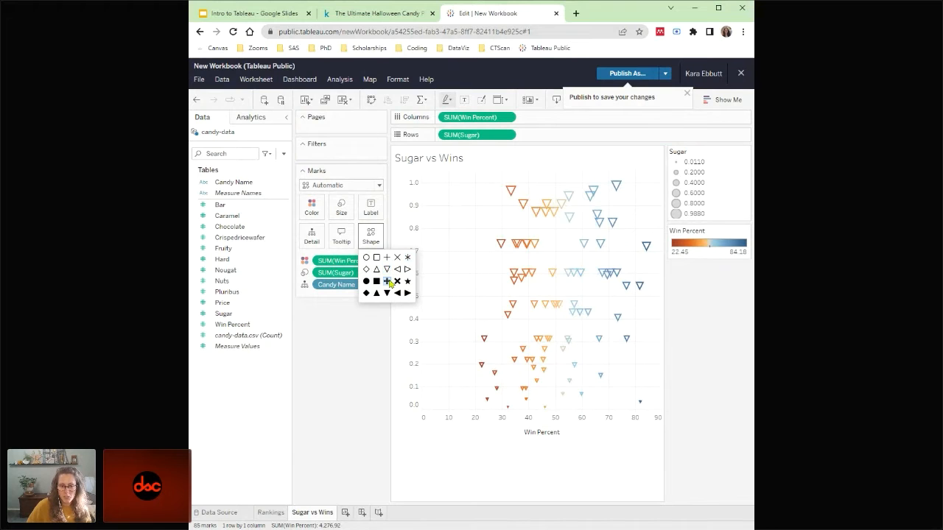
pyautogui.click(387, 281)
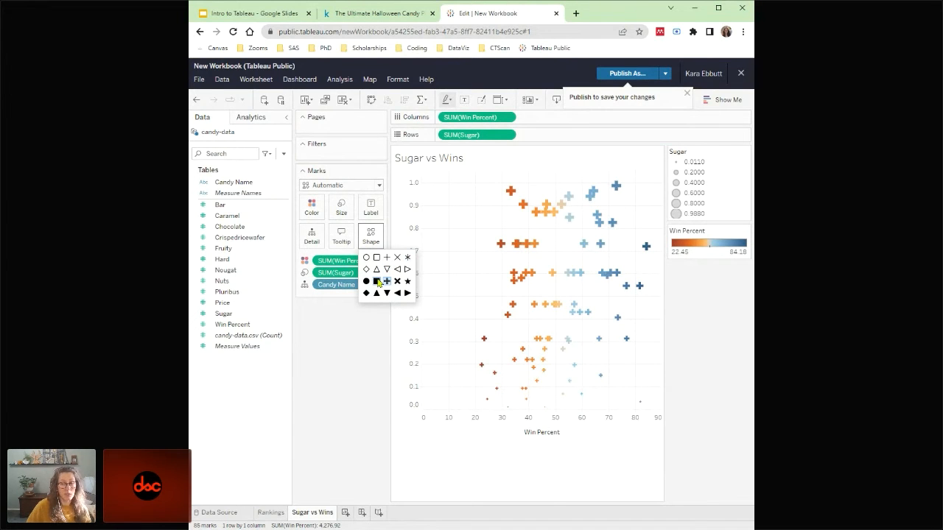
pyautogui.click(378, 281)
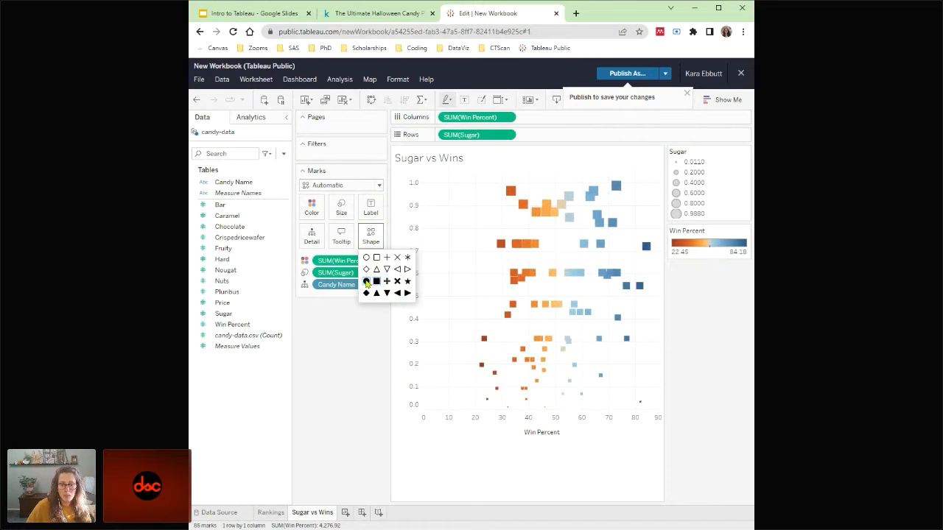
pyautogui.click(367, 282)
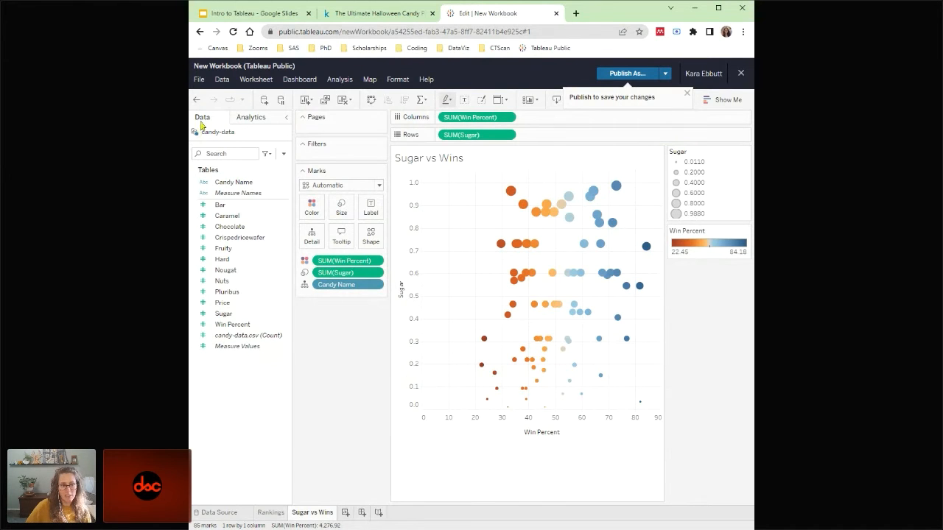
# - Add a trend line to the scatter plot and inspect its equation and fit statistics
pyautogui.click(269, 122)
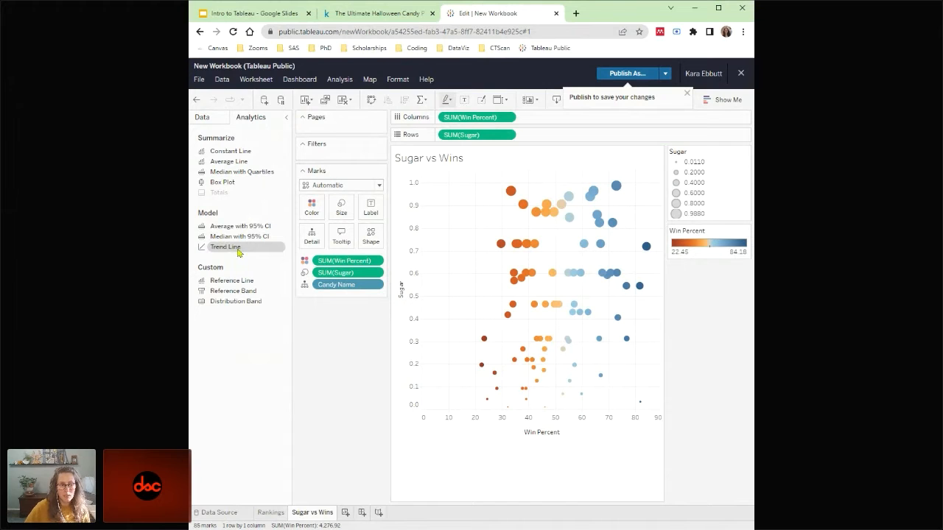
pyautogui.moveTo(238, 253); pyautogui.dragTo(484, 168)
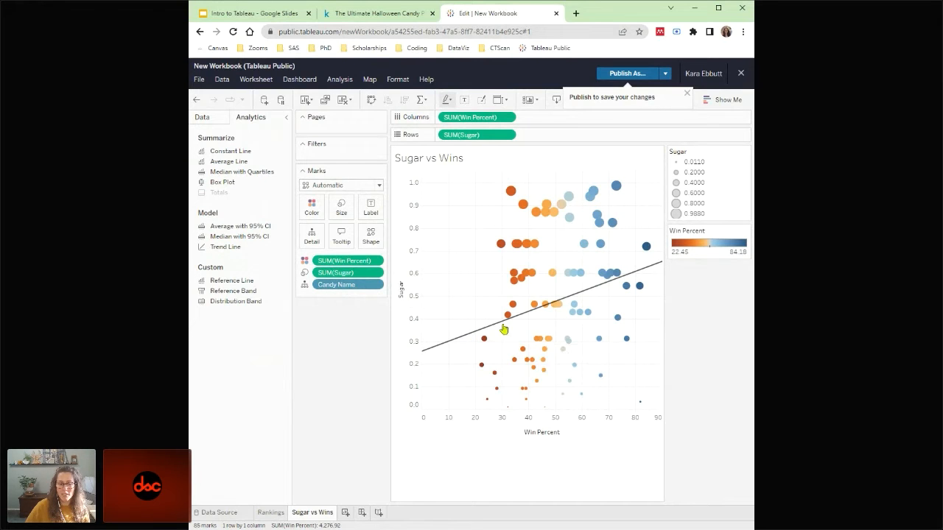
pyautogui.moveTo(568, 304)
pyautogui.moveTo(598, 294)
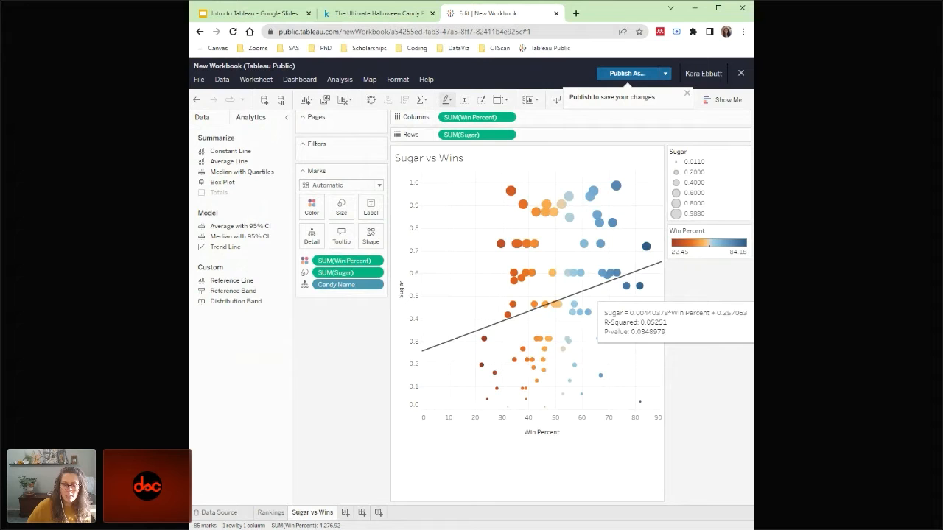
# - Format the trend line as a dashed 3 px line in orange #F28E2B and close the formatting options
pyautogui.click(585, 290)
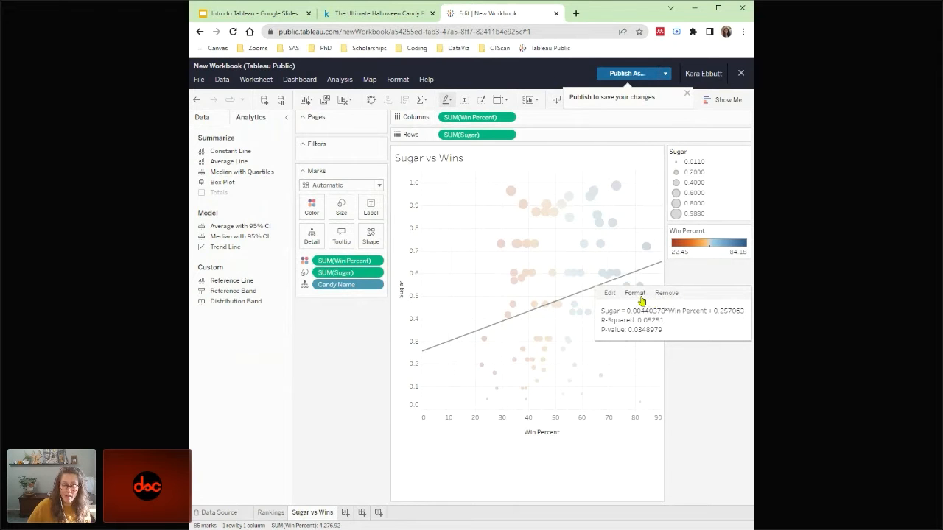
pyautogui.click(636, 294)
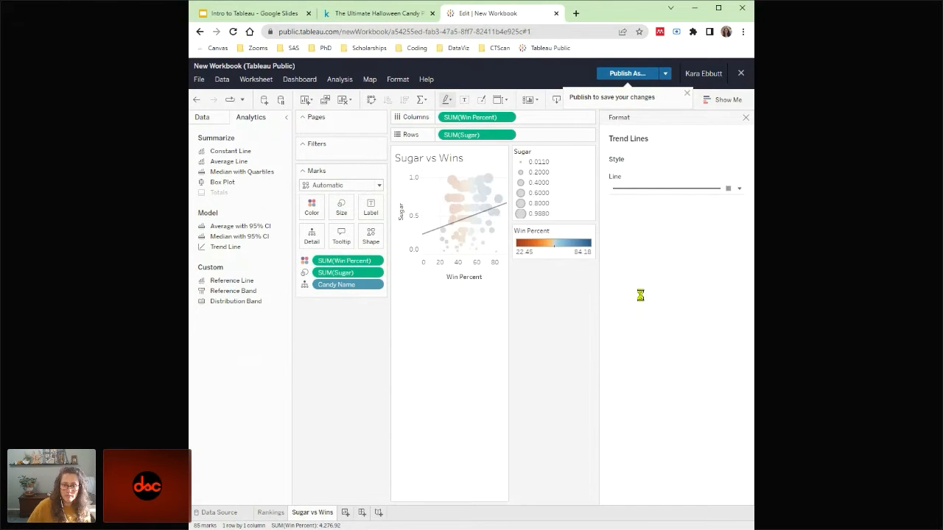
pyautogui.click(738, 189)
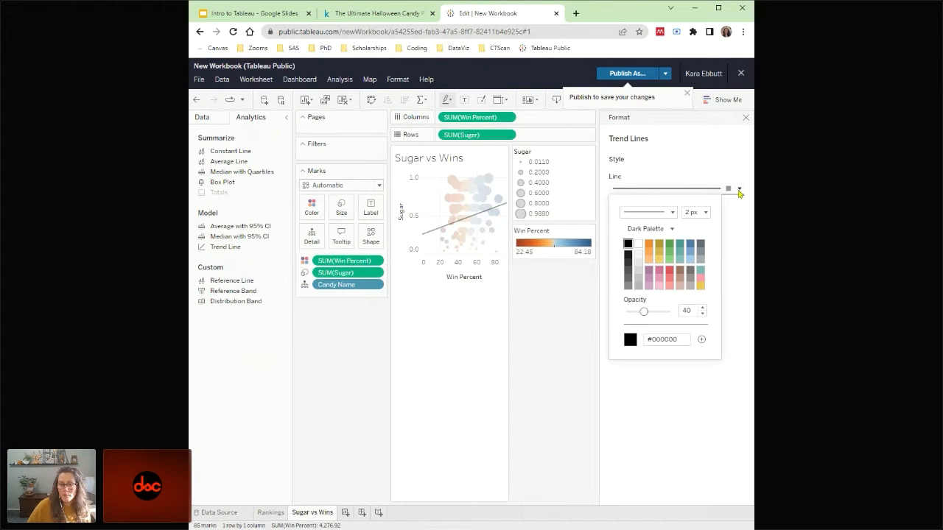
pyautogui.click(672, 213)
pyautogui.click(671, 246)
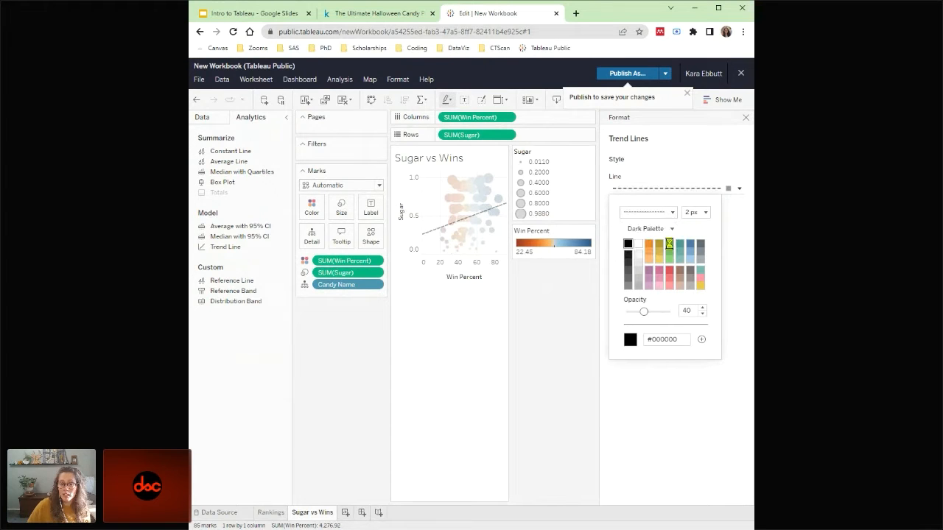
pyautogui.click(705, 212)
pyautogui.click(707, 247)
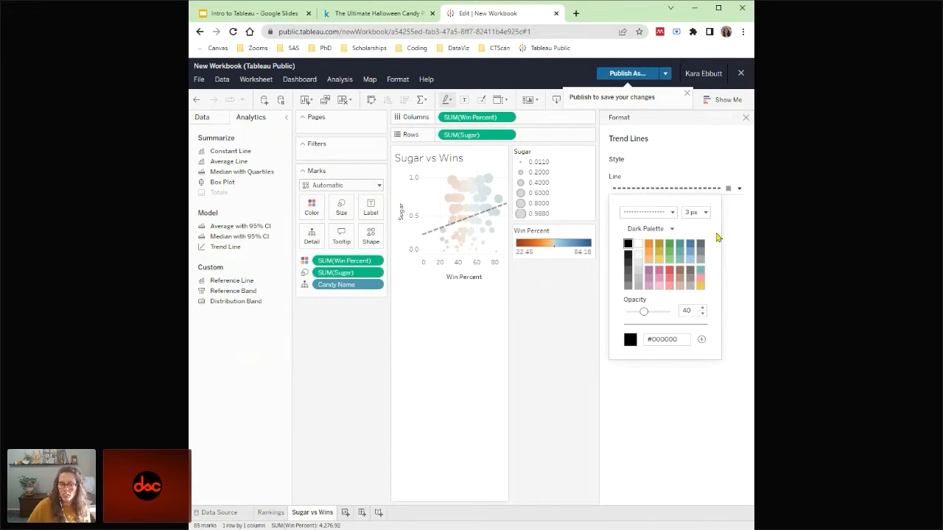
pyautogui.click(648, 243)
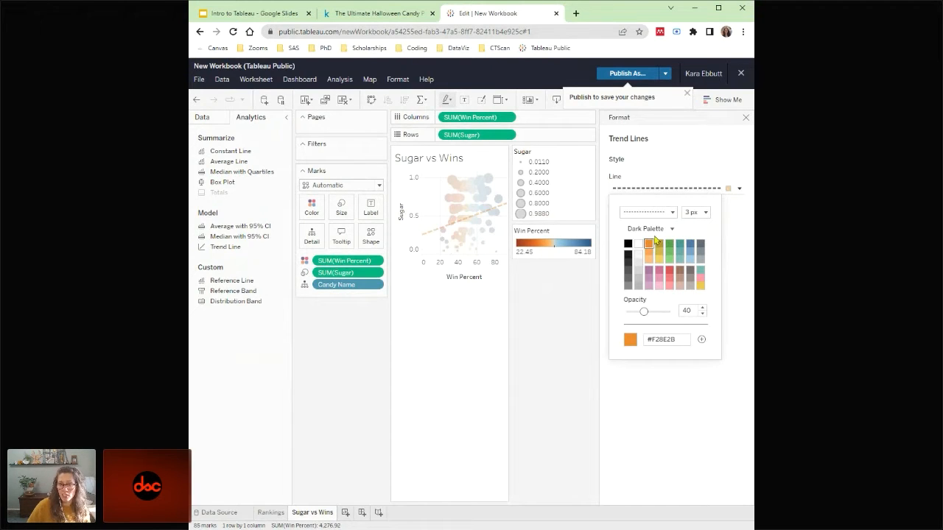
pyautogui.click(745, 118)
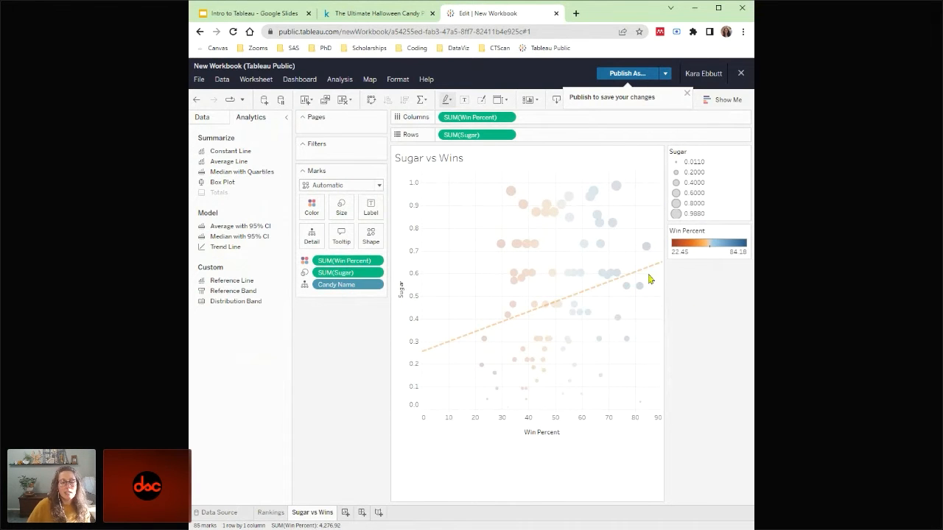
# - Switch to the Kaggle candy dataset page, select its full web address, and return to the Tableau workbook
pyautogui.click(404, 14)
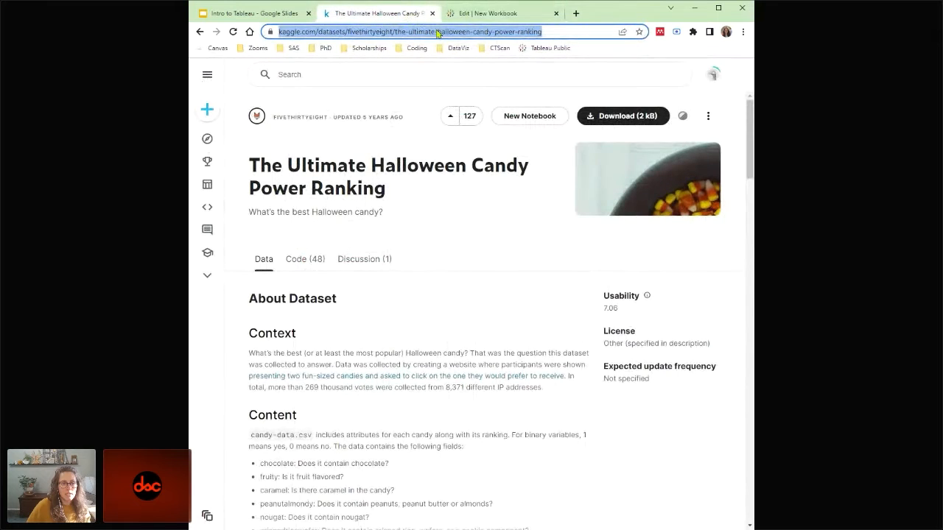
pyautogui.click(573, 31)
pyautogui.tripleClick(575, 32)
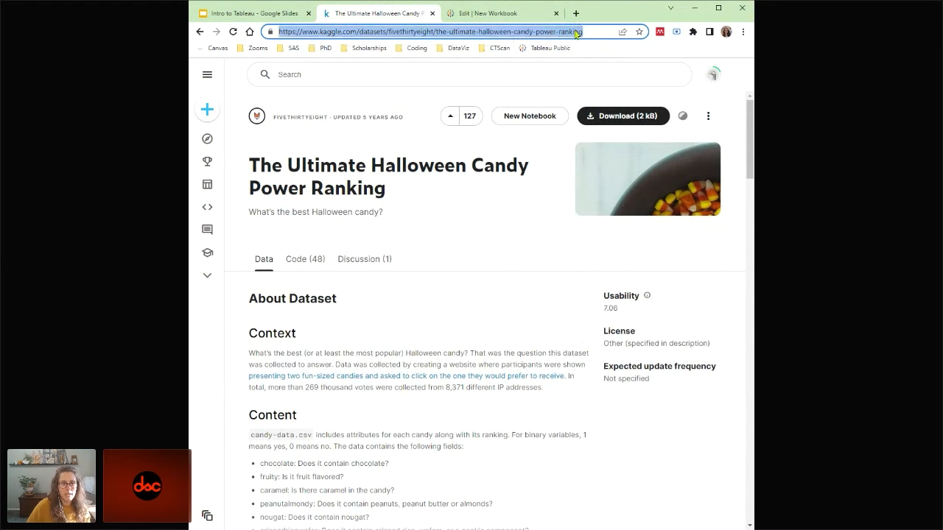
pyautogui.click(490, 14)
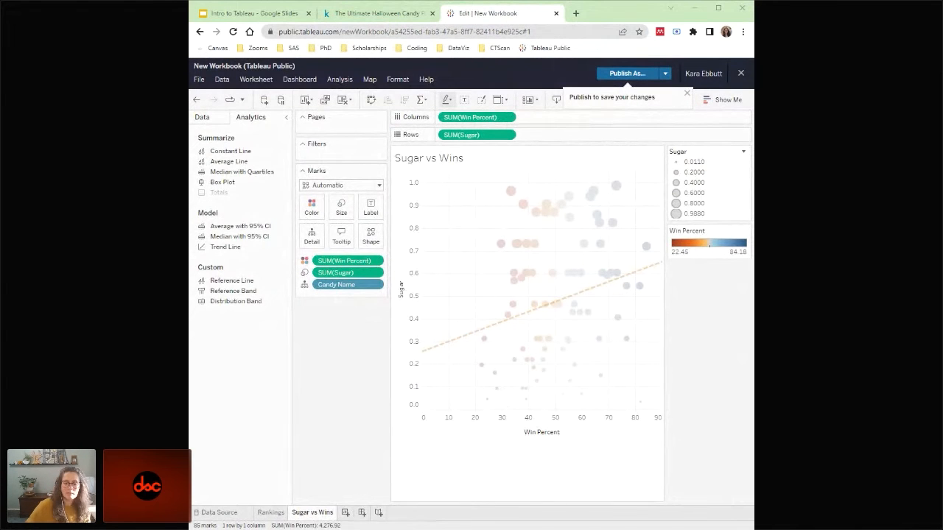
# - Deselect the trend line and hide both the Sugar size legend and the Win Percent color legend
pyautogui.click(643, 391)
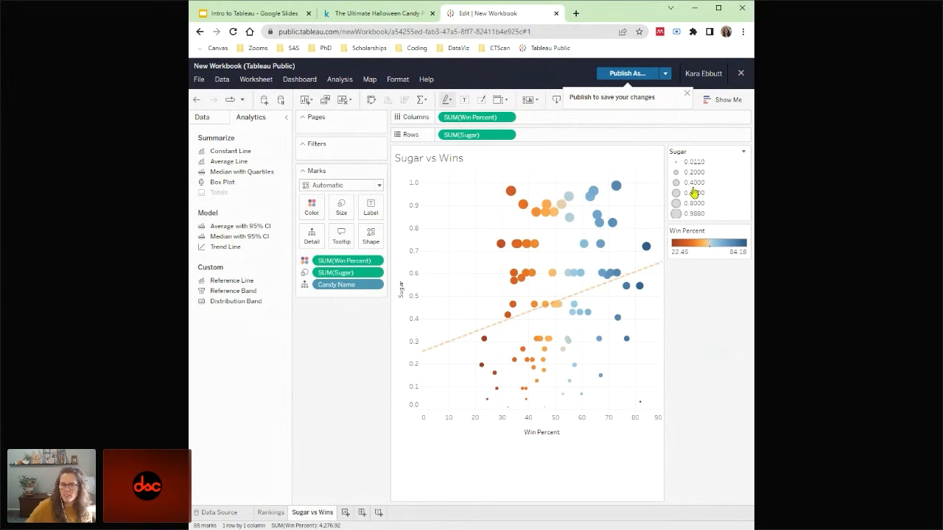
pyautogui.click(746, 155)
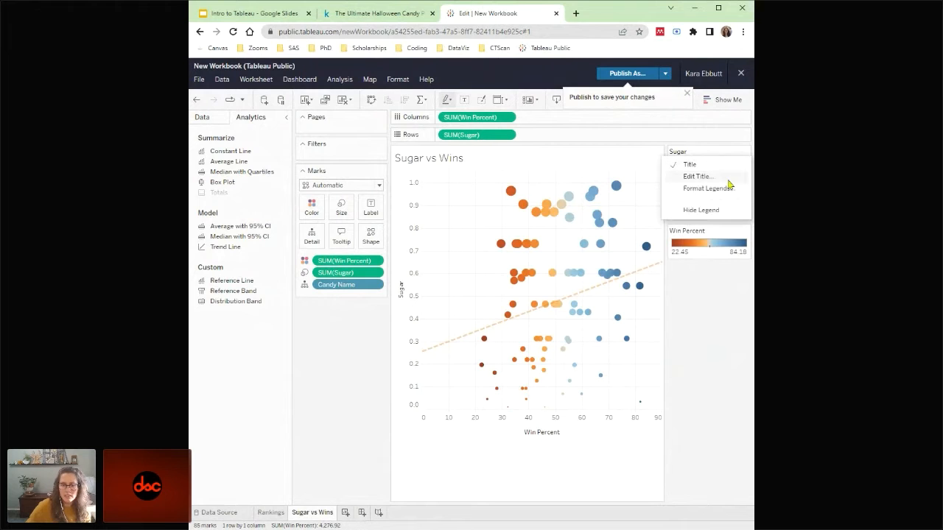
pyautogui.click(725, 207)
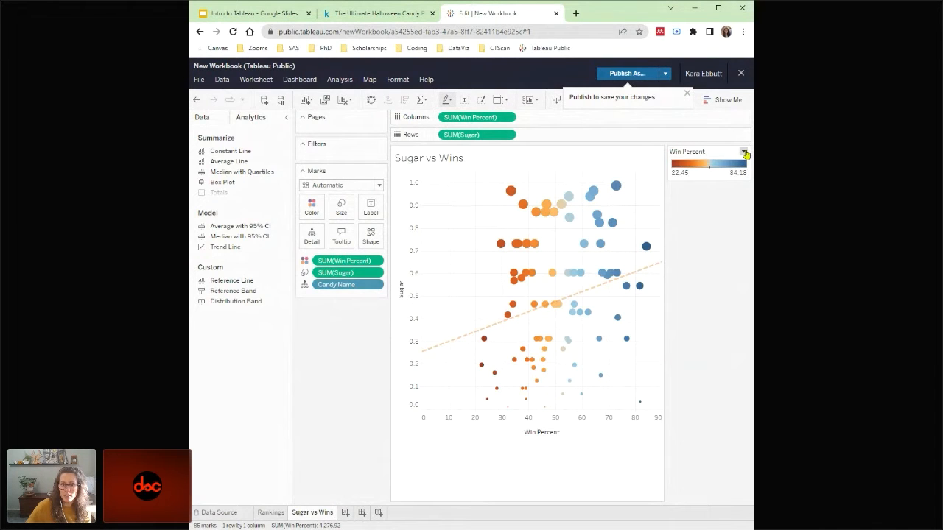
pyautogui.click(745, 152)
pyautogui.click(725, 222)
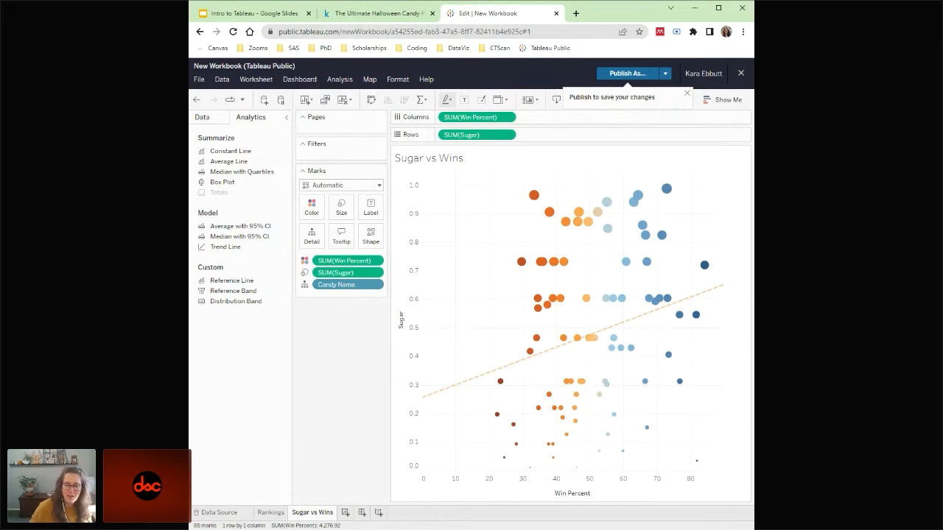
# - Replace the sheet-name placeholder in the scatter plot's title with "Sugar for the Win?"
pyautogui.moveTo(635, 222)
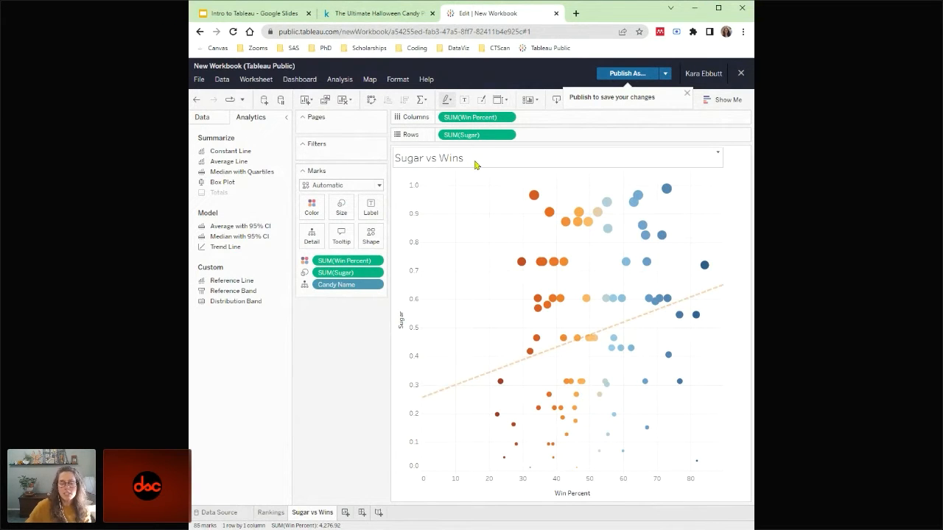
pyautogui.doubleClick(437, 159)
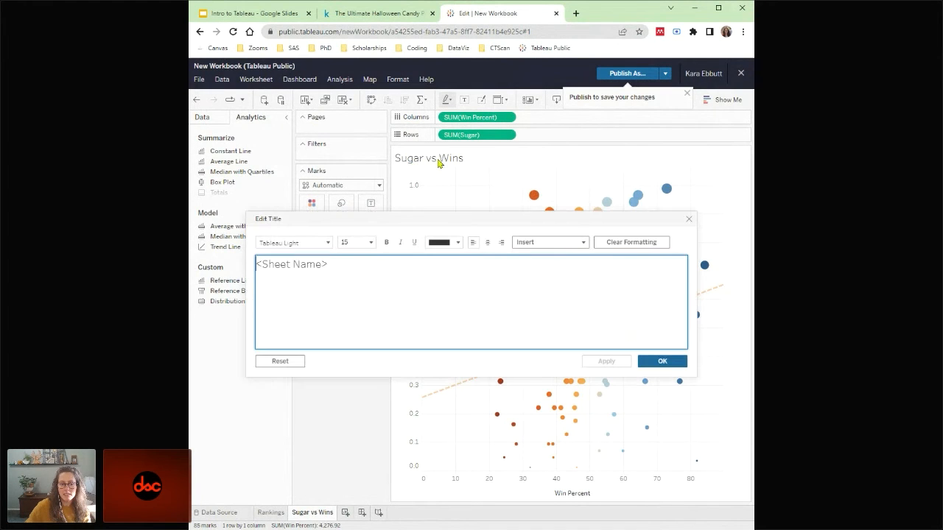
pyautogui.moveTo(347, 263); pyautogui.dragTo(256, 262)
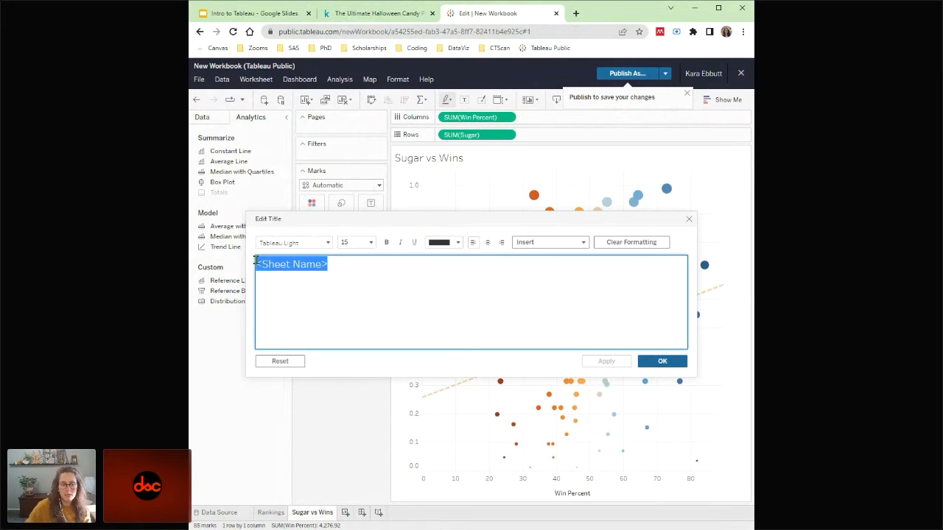
pyautogui.write('Sug')
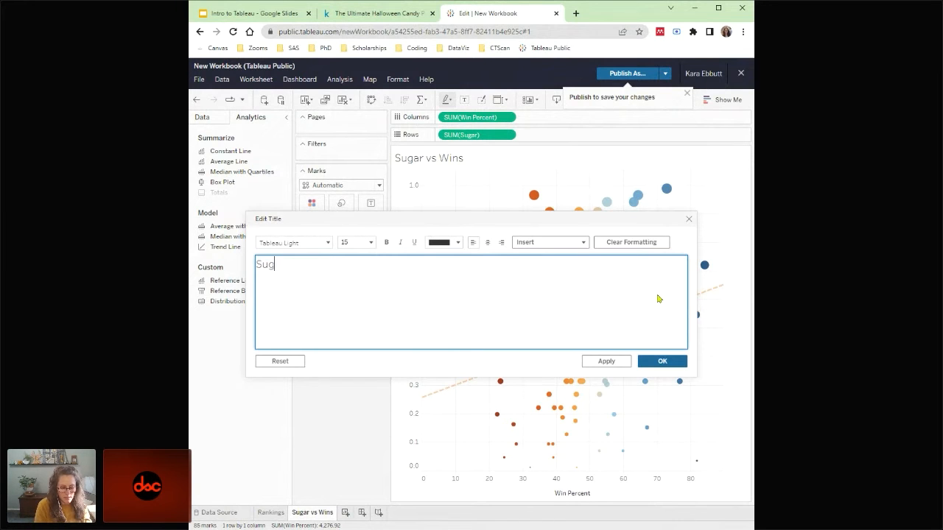
pyautogui.write('ar for the WIn?')
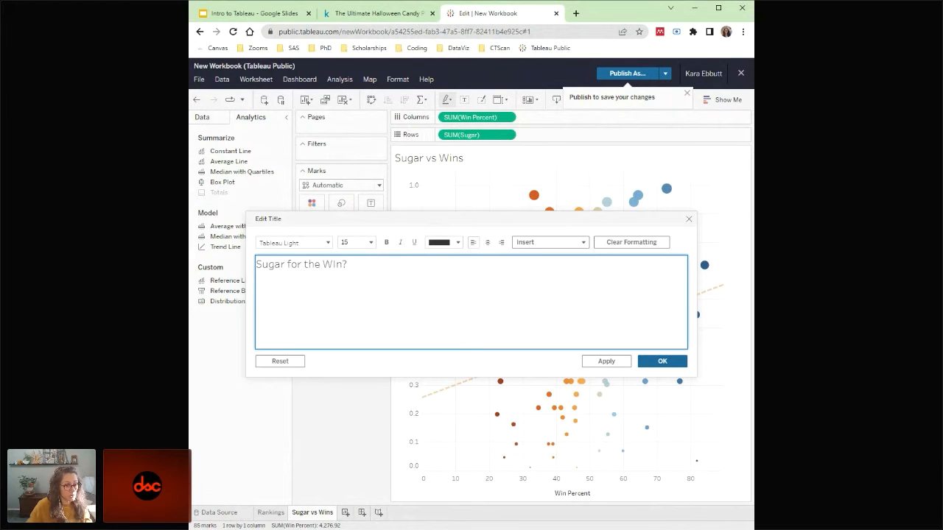
pyautogui.press('Left')
pyautogui.press('Left')
pyautogui.press('BackSpace')
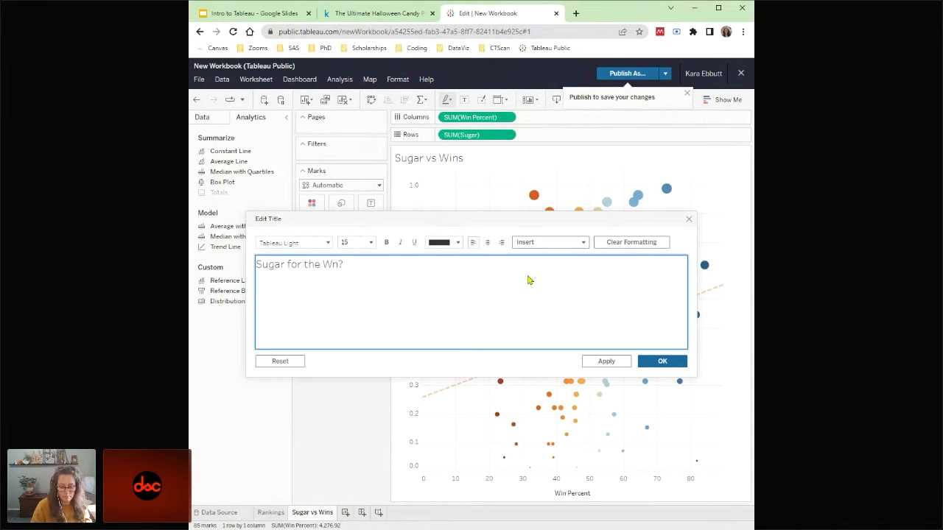
pyautogui.write('i')
# - Make the scatter plot's title text bold and centered, and apply the title formatting
pyautogui.moveTo(371, 263); pyautogui.dragTo(256, 264)
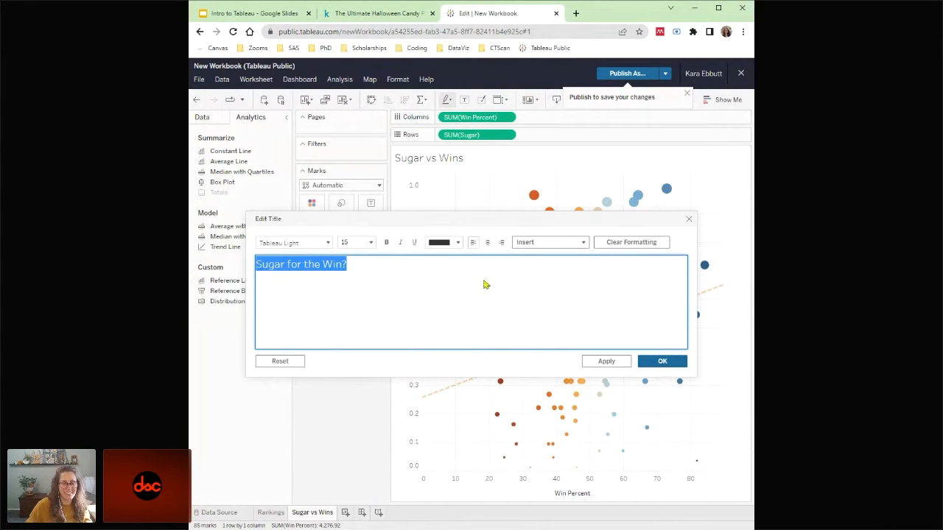
pyautogui.click(384, 246)
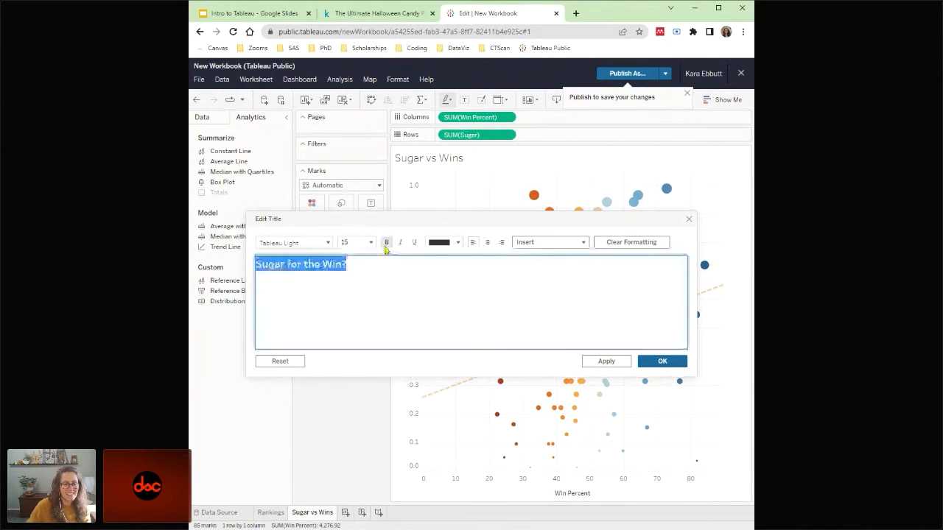
pyautogui.click(488, 243)
pyautogui.click(370, 242)
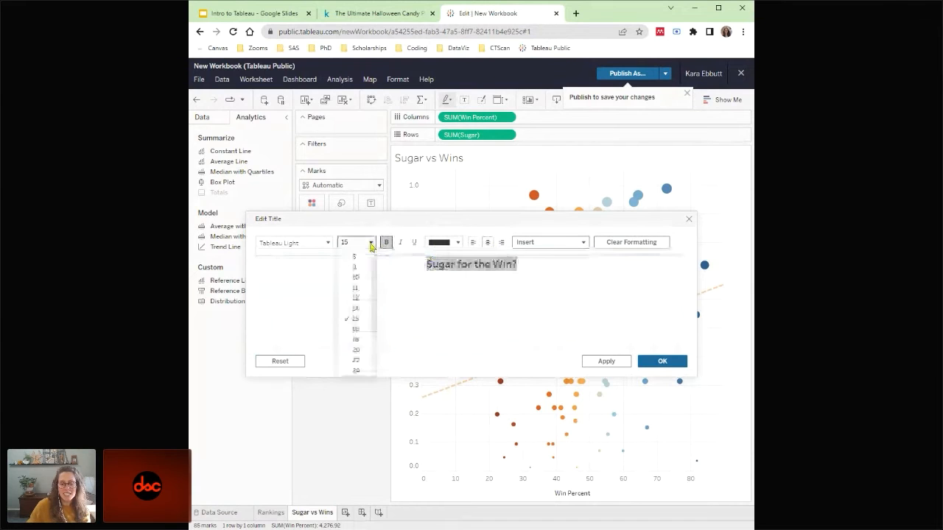
pyautogui.click(352, 319)
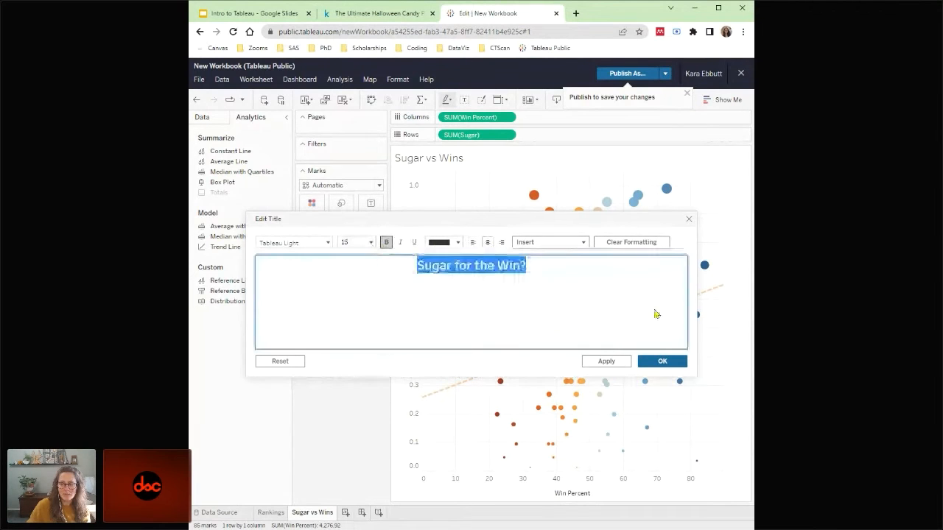
pyautogui.click(661, 361)
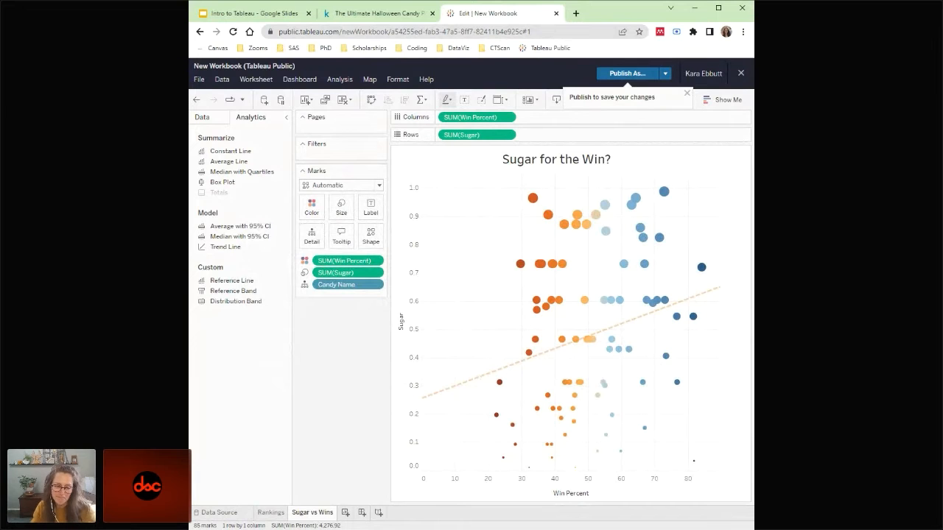
pyautogui.moveTo(643, 270)
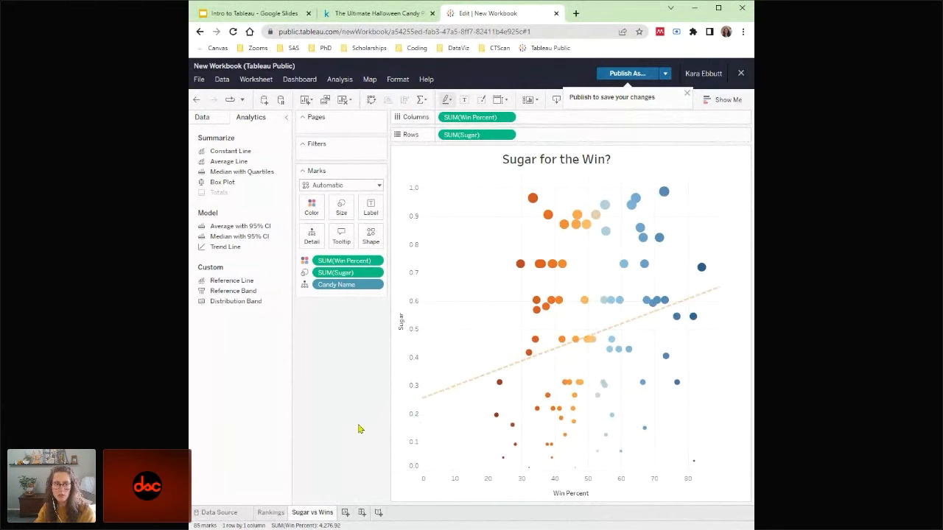
pyautogui.click(206, 122)
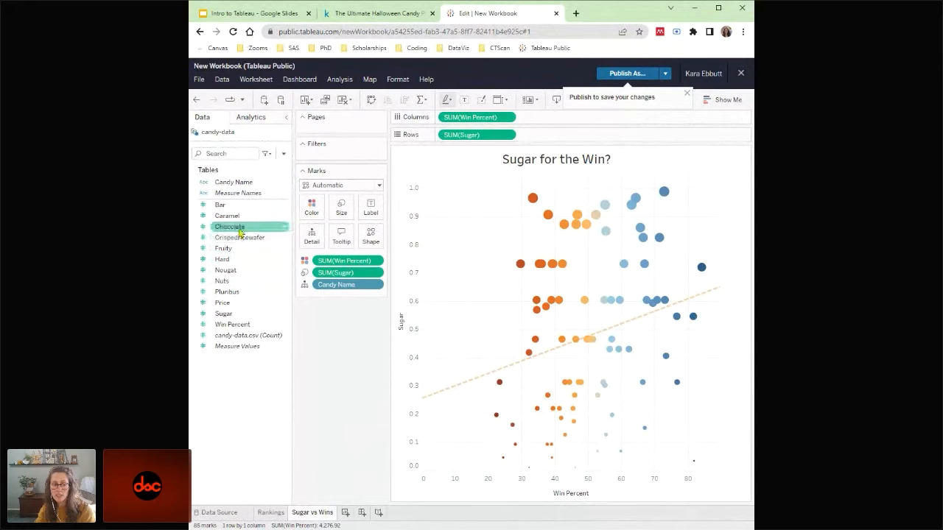
pyautogui.moveTo(239, 232)
pyautogui.mouseDown()
pyautogui.moveTo(360, 159)
pyautogui.moveTo(235, 223)
pyautogui.moveTo(246, 234)
pyautogui.moveTo(241, 228)
pyautogui.mouseUp()
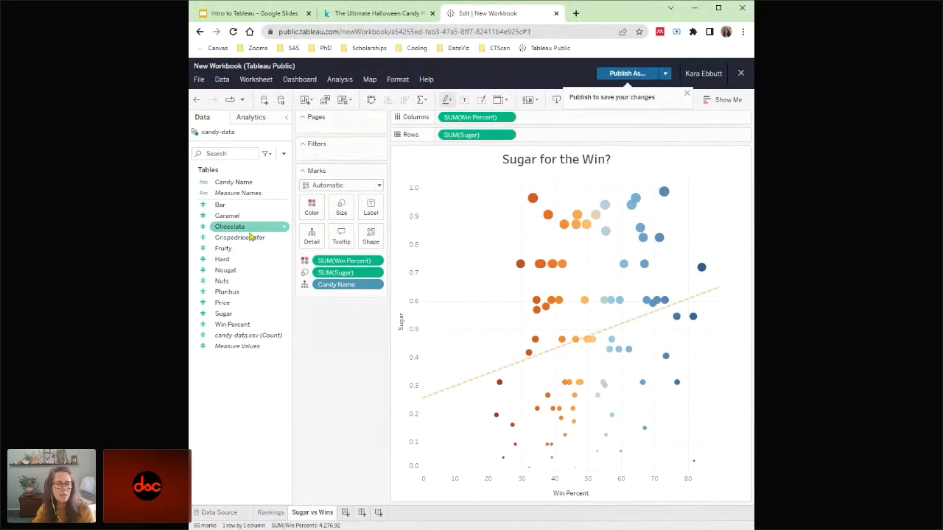
pyautogui.moveTo(232, 233); pyautogui.dragTo(334, 153)
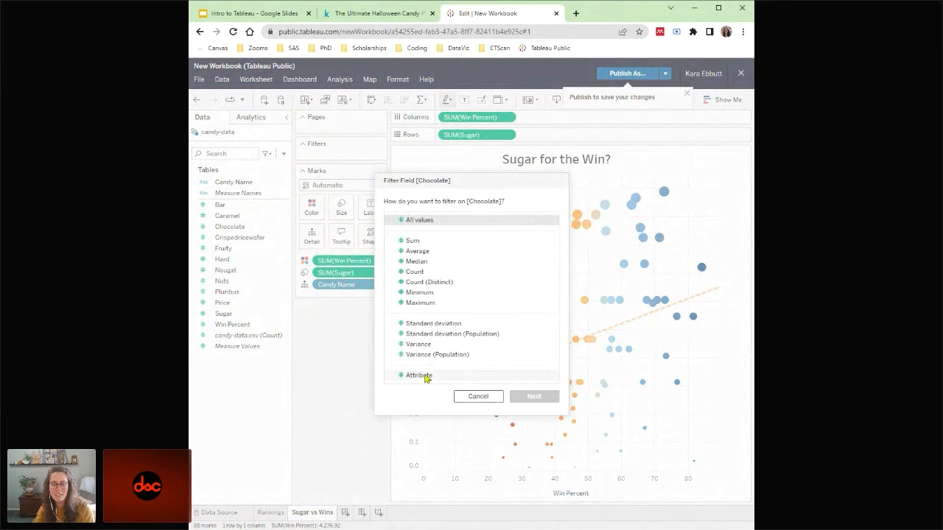
pyautogui.click(418, 375)
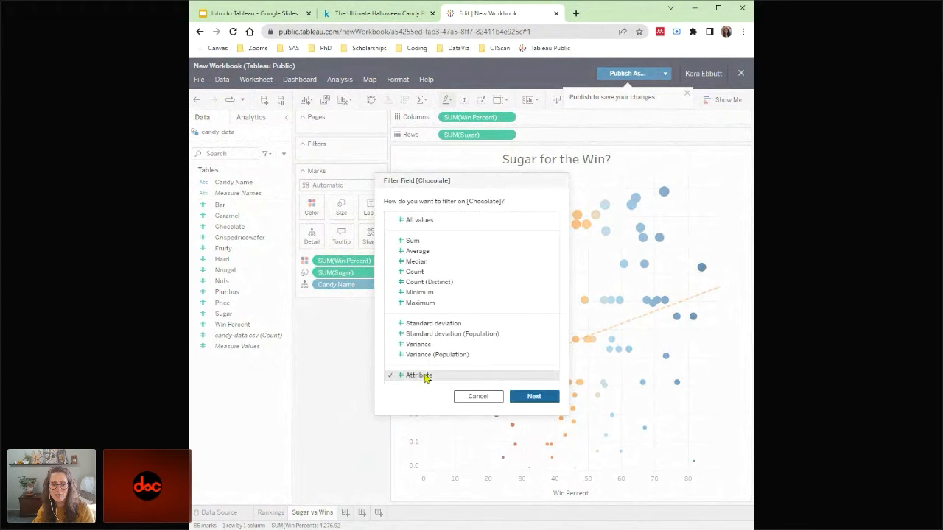
pyautogui.click(532, 398)
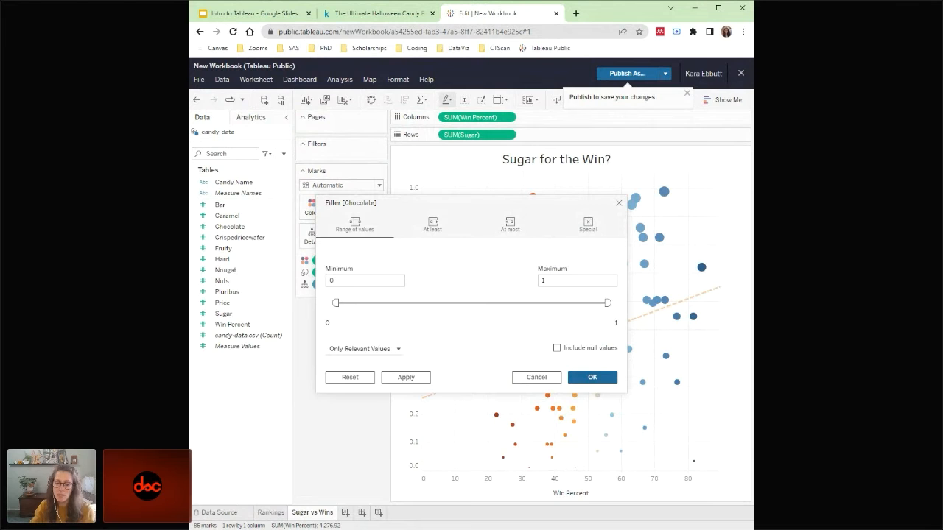
pyautogui.click(534, 377)
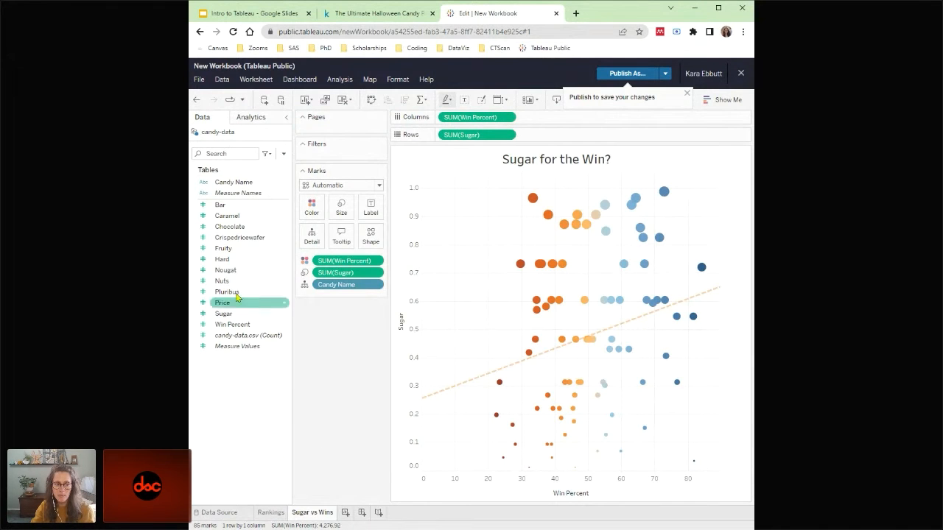
# - Convert the Chocolate field to discrete and filter the scatter plot by its Attribute, selecting only the value 1
pyautogui.click(285, 229)
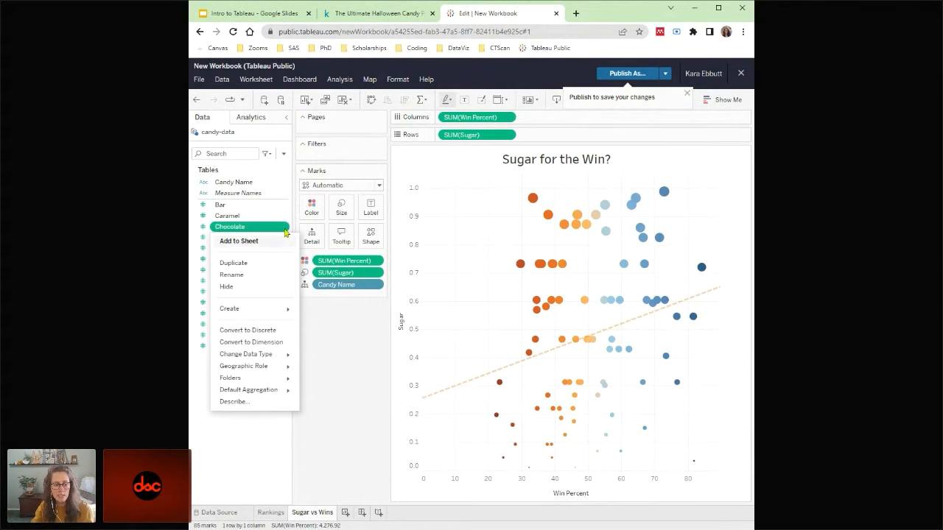
pyautogui.click(264, 330)
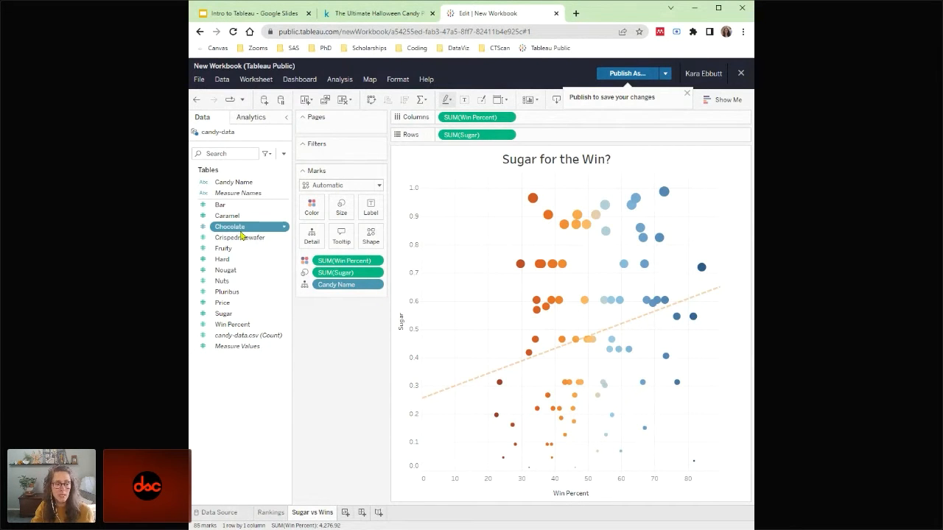
pyautogui.moveTo(241, 230); pyautogui.dragTo(343, 154)
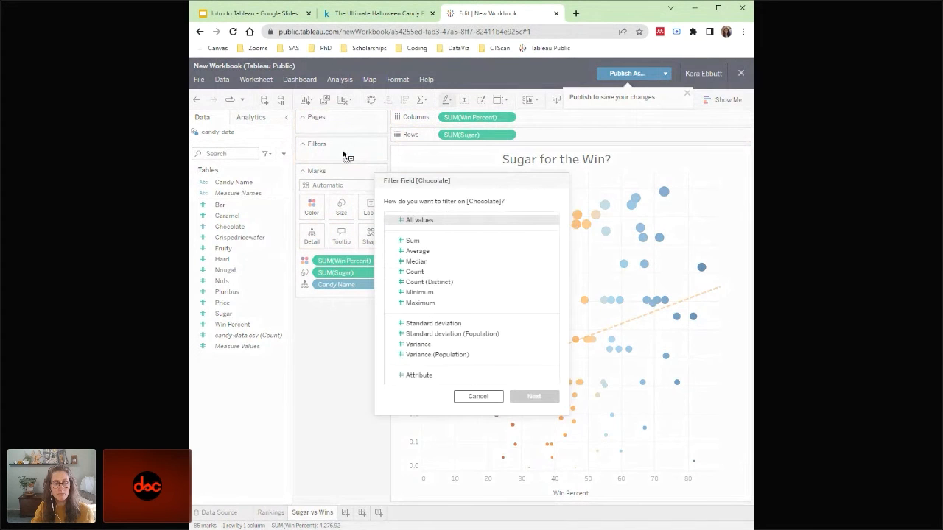
pyautogui.click(422, 376)
pyautogui.click(422, 376)
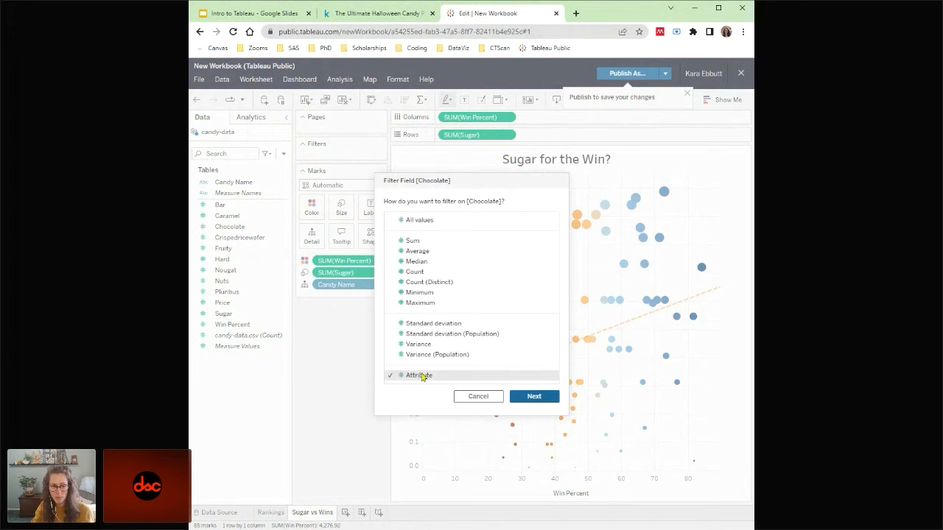
pyautogui.click(534, 396)
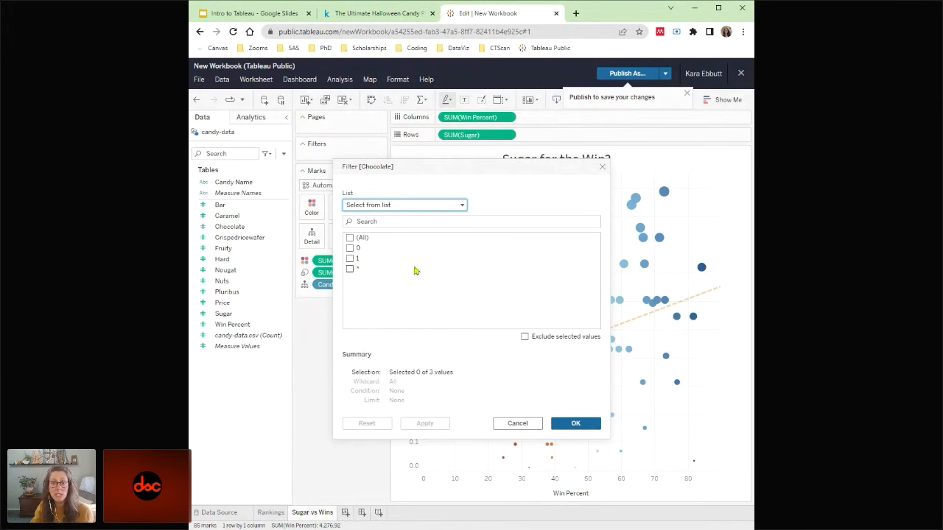
pyautogui.click(351, 262)
pyautogui.click(350, 259)
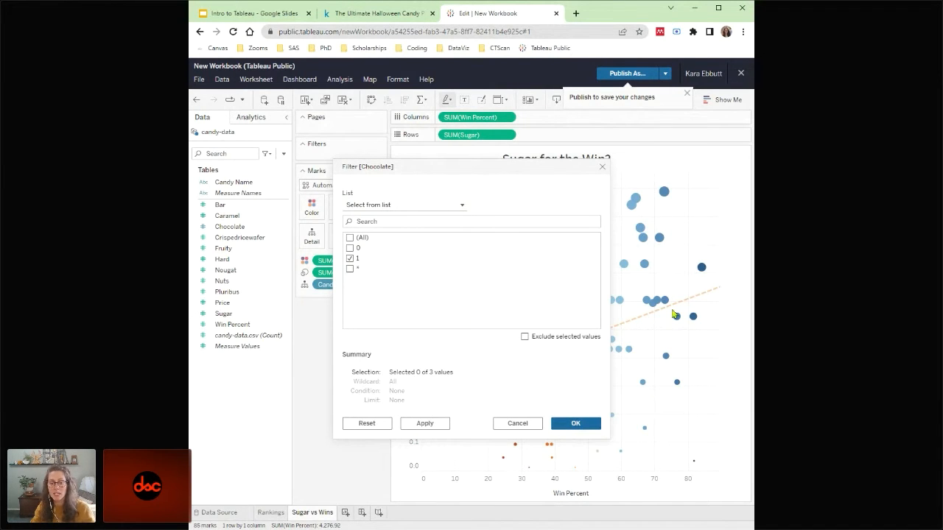
pyautogui.click(589, 426)
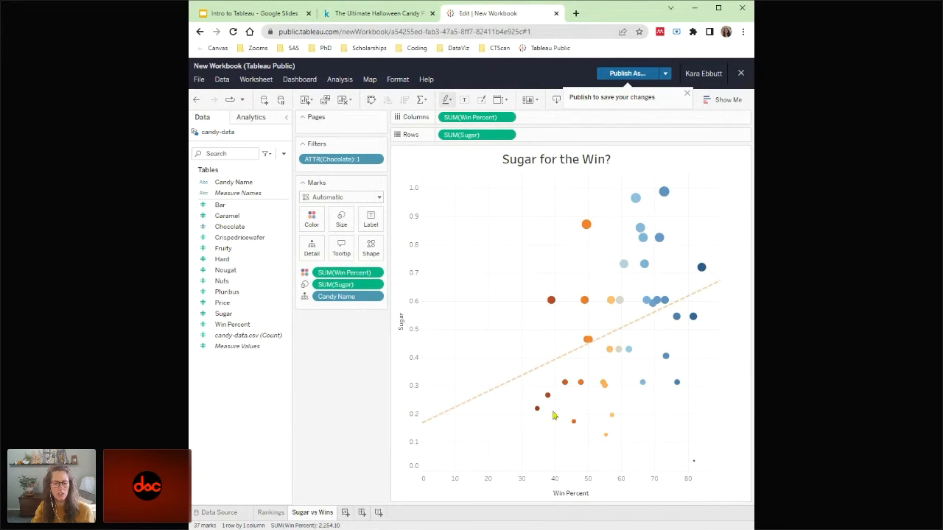
# - Remove the Chocolate filter from the Sugar vs Wins scatter plot
pyautogui.moveTo(564, 429)
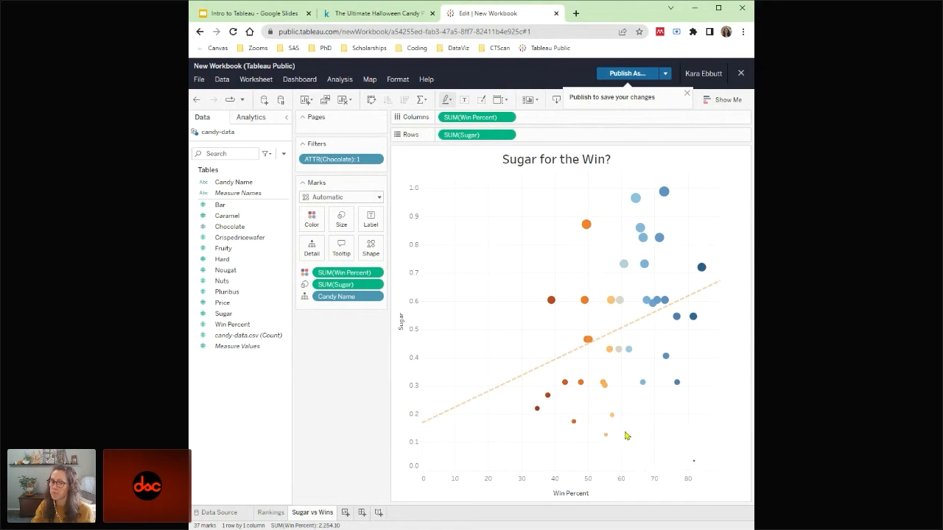
pyautogui.moveTo(662, 198)
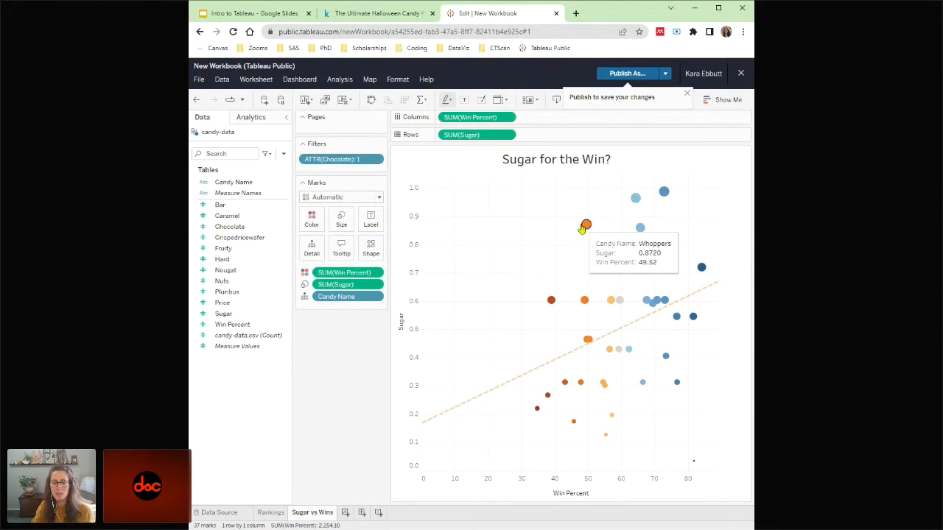
pyautogui.moveTo(584, 303)
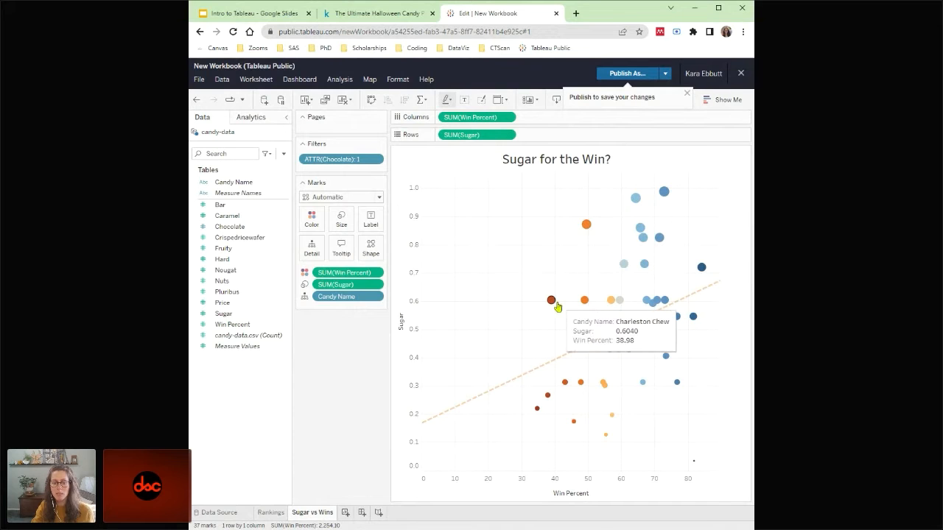
pyautogui.moveTo(552, 307)
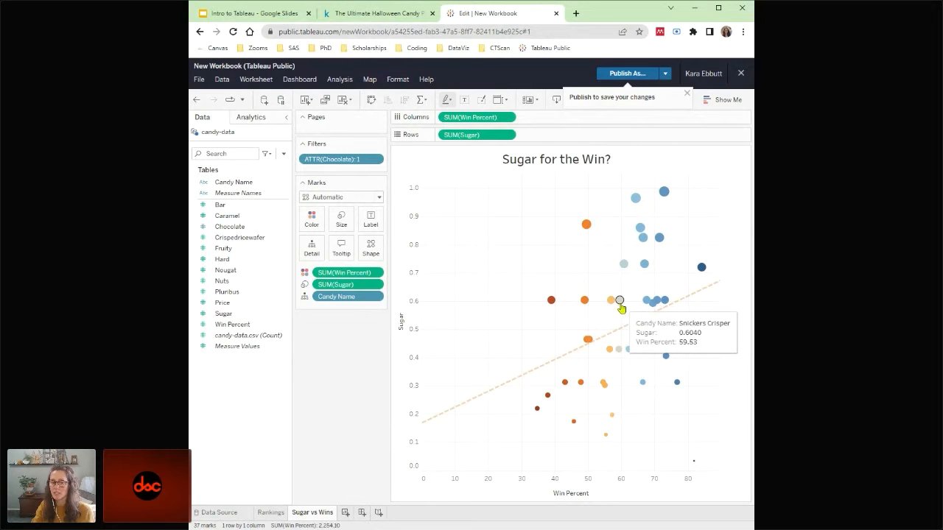
pyautogui.moveTo(646, 304)
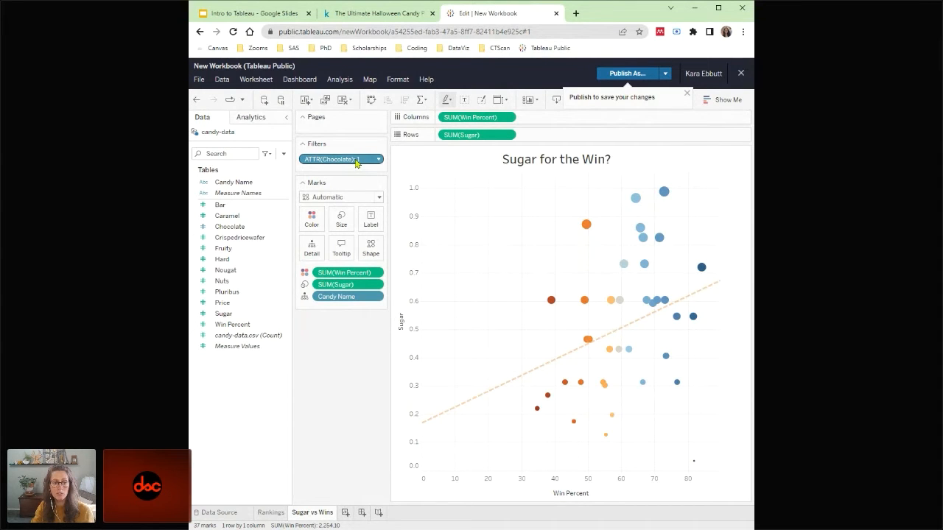
pyautogui.moveTo(356, 162); pyautogui.dragTo(238, 223)
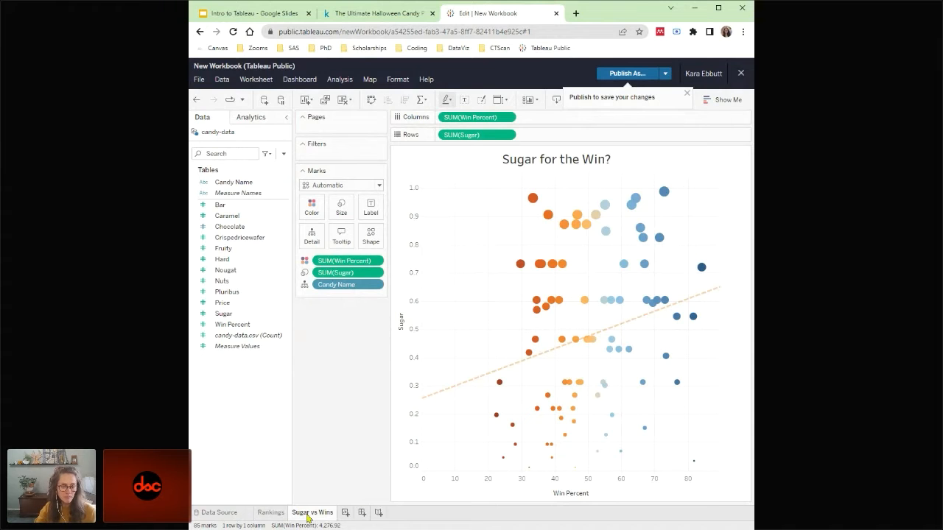
# - Add a new worksheet to the workbook and rename it "Fave 1"
pyautogui.click(345, 512)
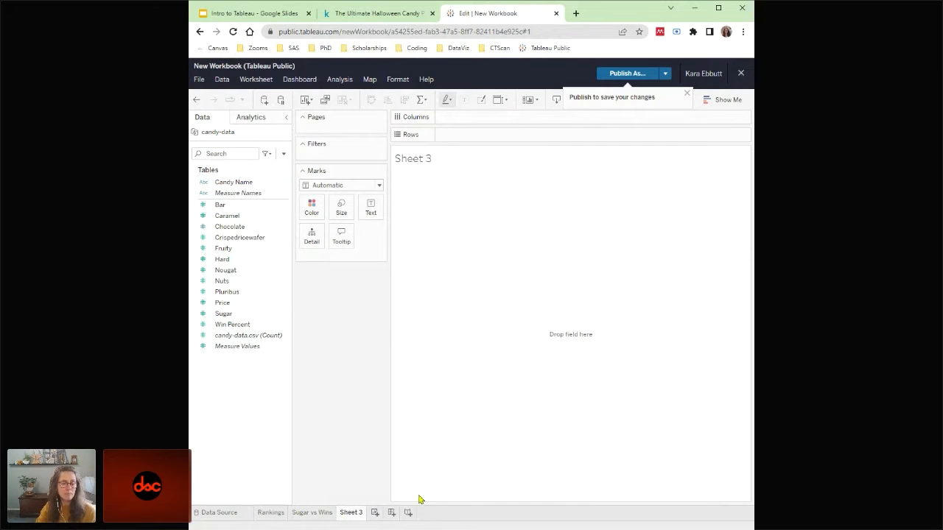
pyautogui.rightClick(349, 511)
pyautogui.moveTo(361, 488)
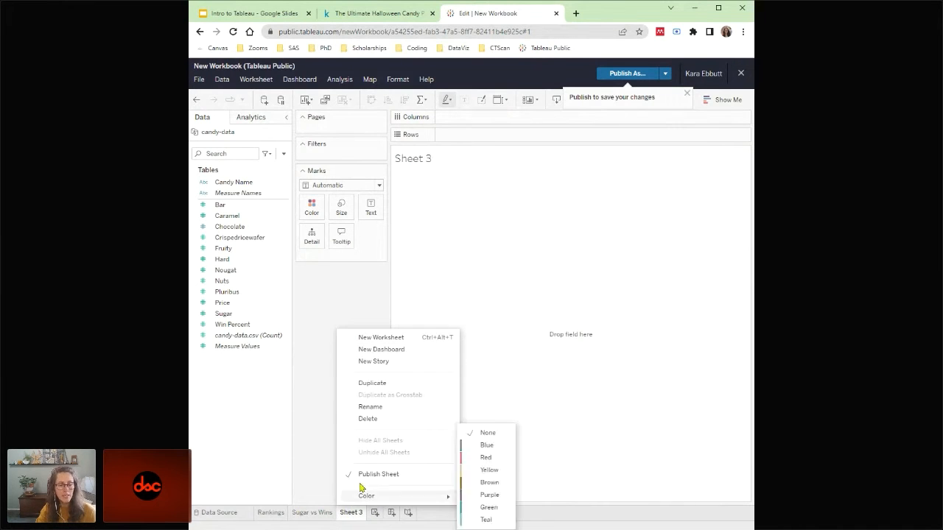
pyautogui.click(375, 410)
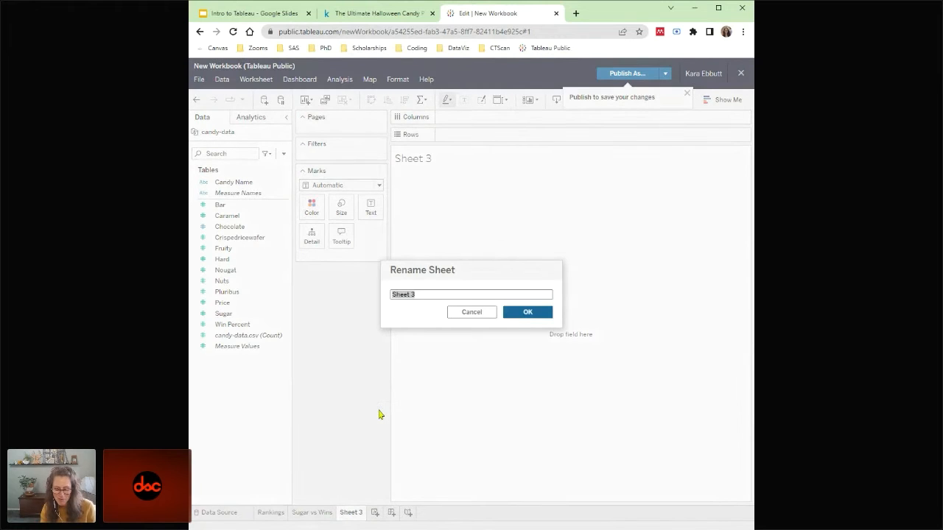
pyautogui.write('Fave 1')
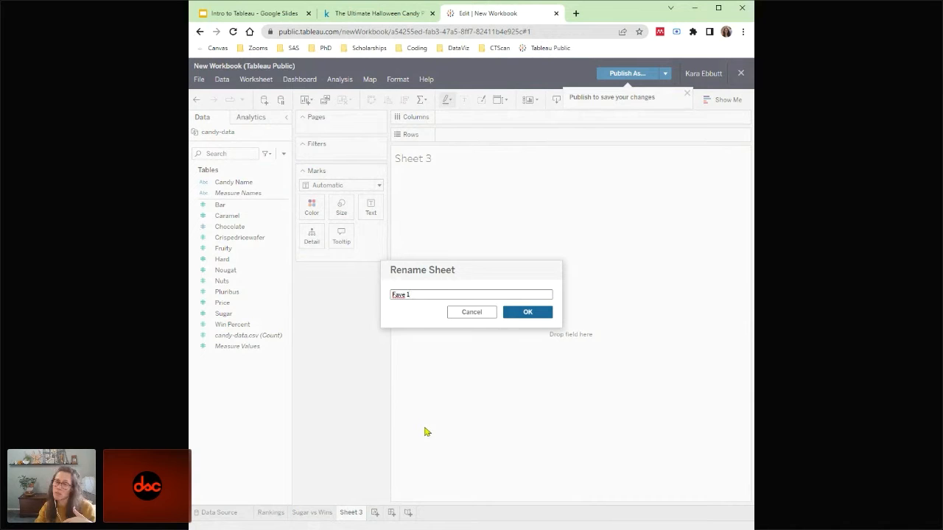
pyautogui.click(523, 316)
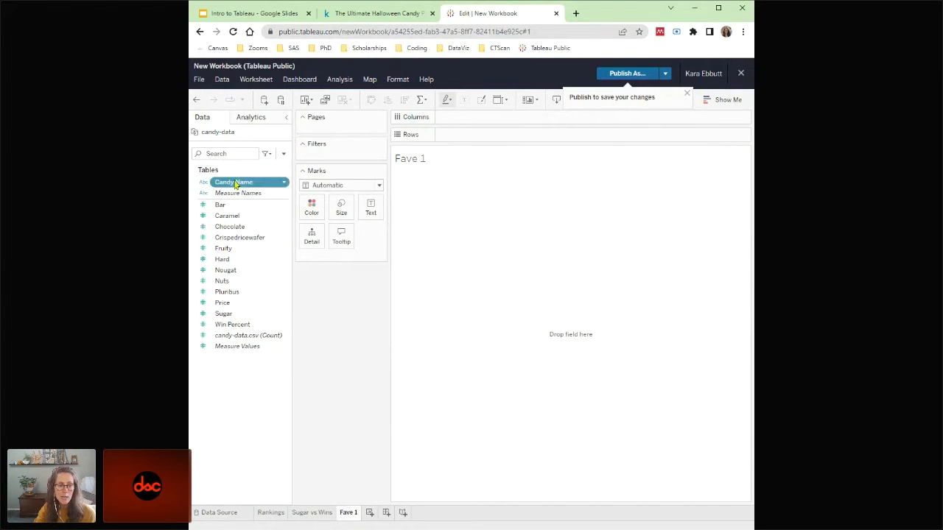
# - Build side-by-side bar charts with Candy Name as rows and Price and Sugar as columns, and dismiss the publish reminder
pyautogui.moveTo(232, 182); pyautogui.dragTo(484, 137)
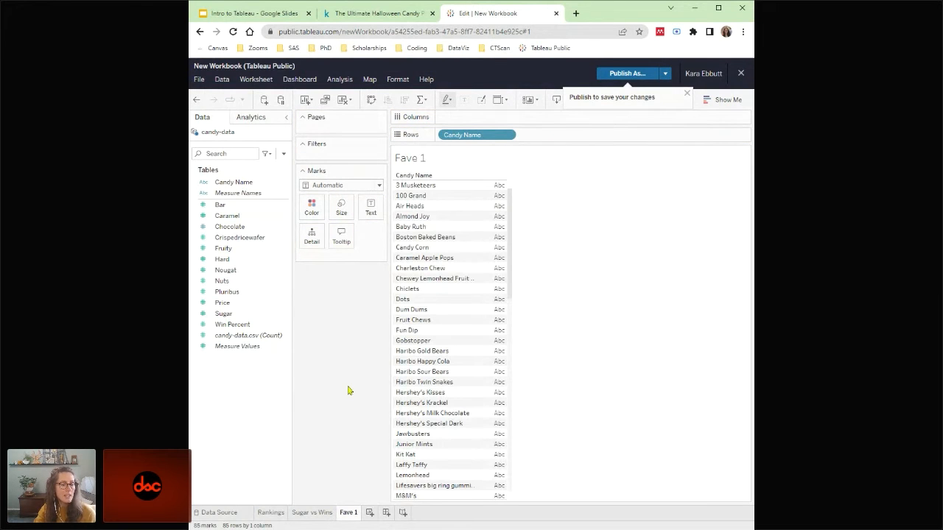
pyautogui.moveTo(242, 307); pyautogui.dragTo(493, 122)
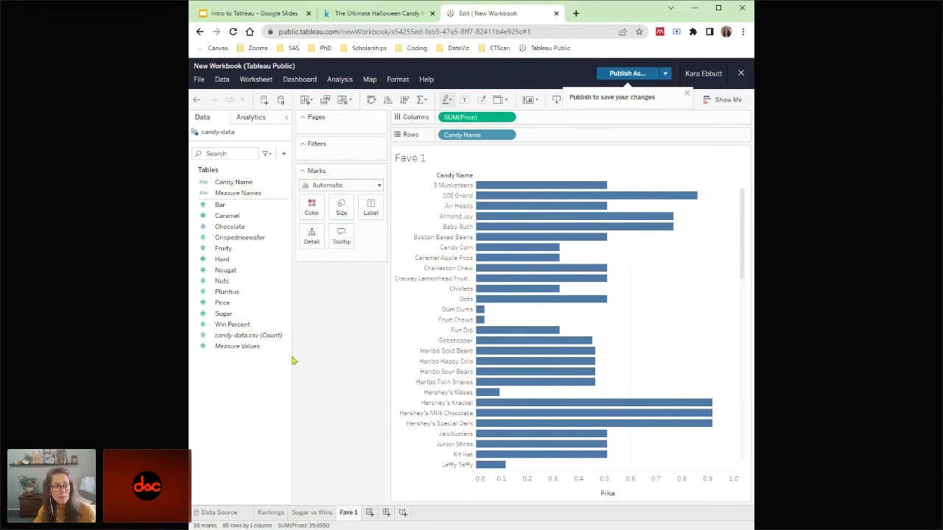
pyautogui.click(215, 314)
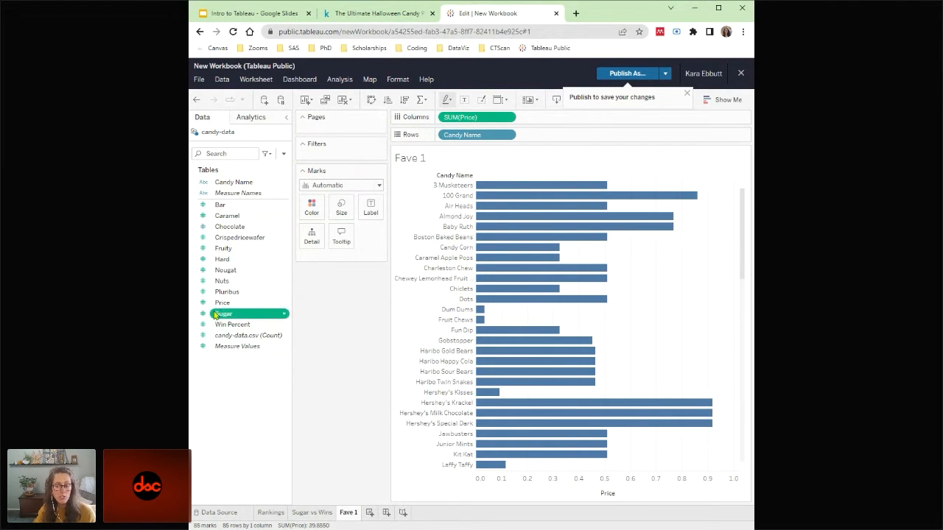
pyautogui.moveTo(215, 314); pyautogui.dragTo(553, 121)
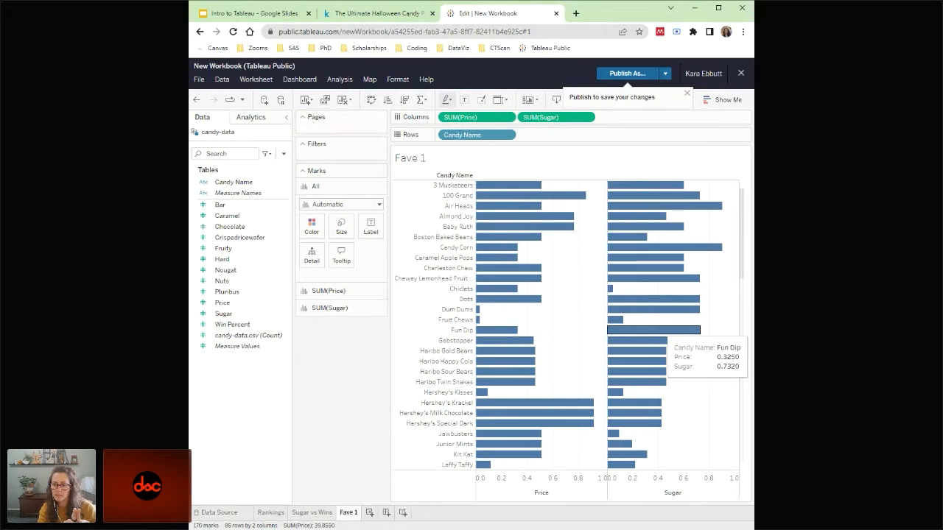
pyautogui.click(687, 95)
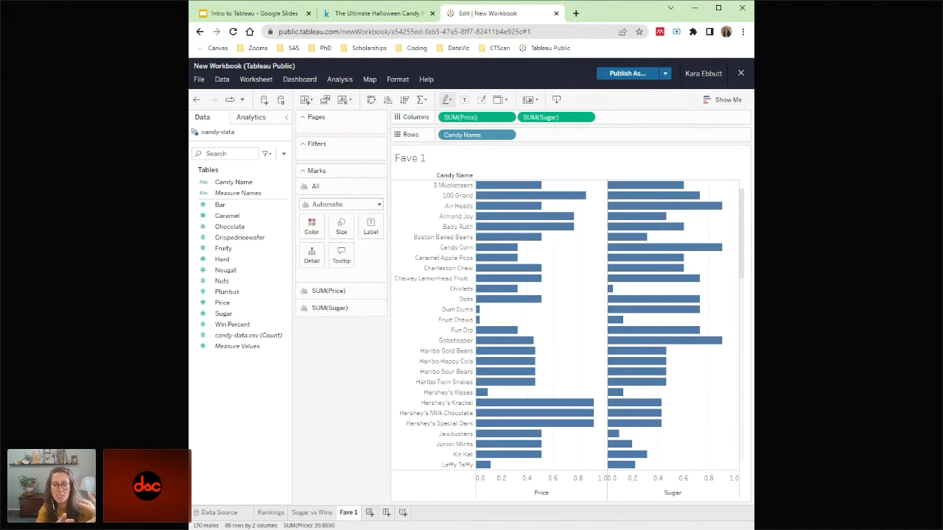
# - Change the chart to side-by-side bars and make them horizontal, with Measure Values as columns and Candy Name and Measure Names as rows
pyautogui.click(738, 100)
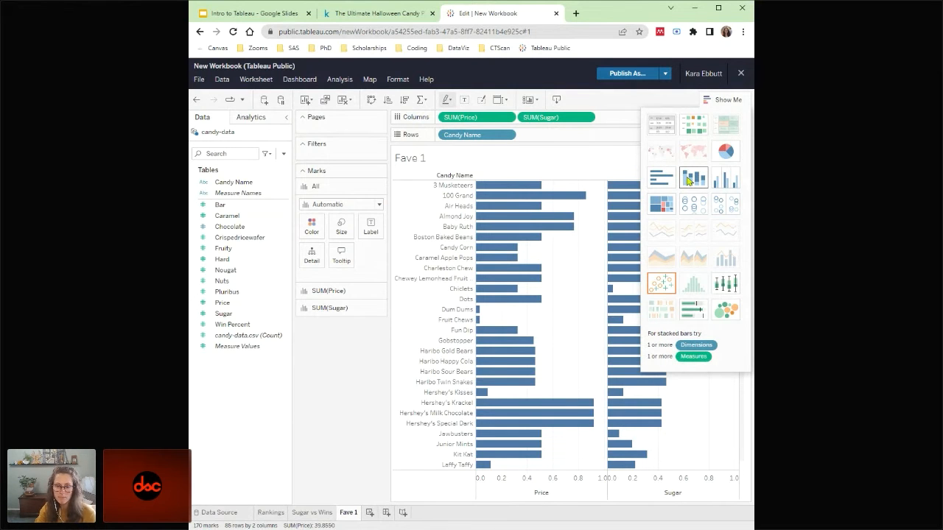
pyautogui.click(727, 181)
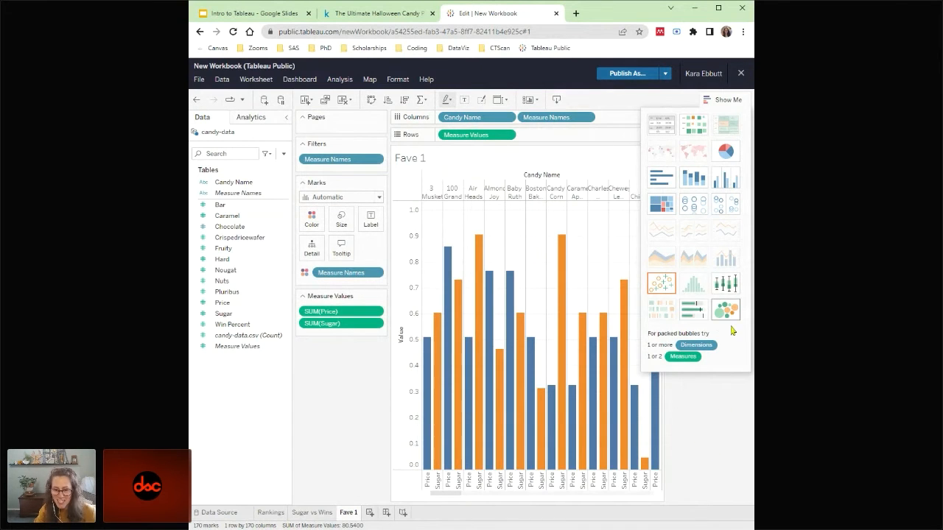
pyautogui.click(733, 99)
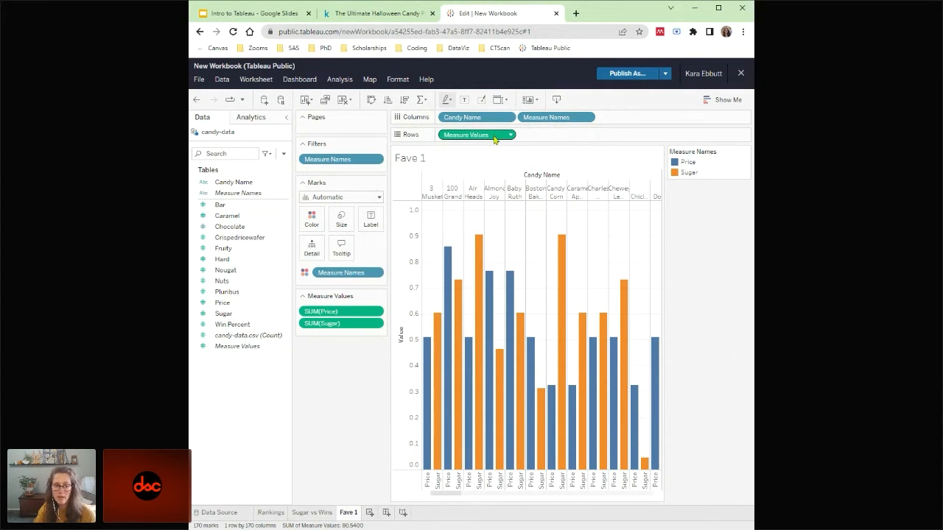
pyautogui.moveTo(492, 139); pyautogui.dragTo(635, 120)
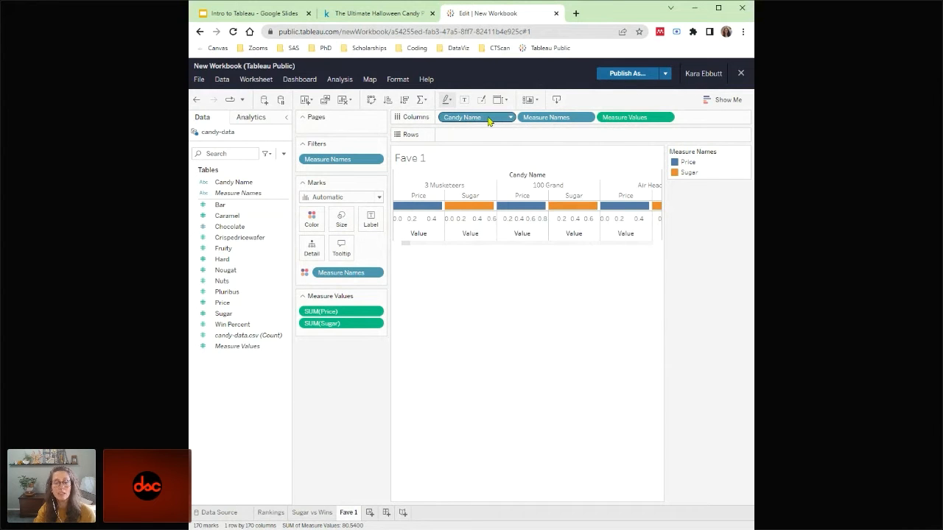
pyautogui.moveTo(487, 121); pyautogui.dragTo(554, 141)
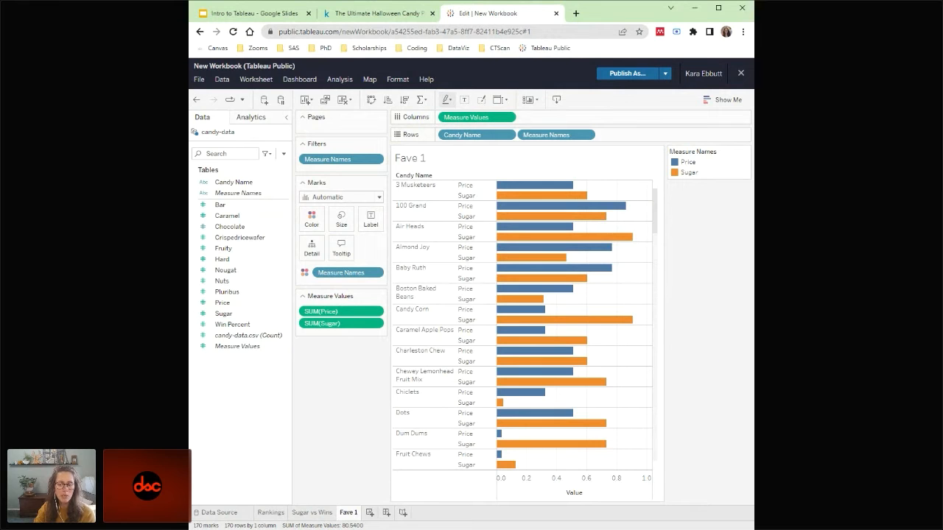
pyautogui.click(256, 327)
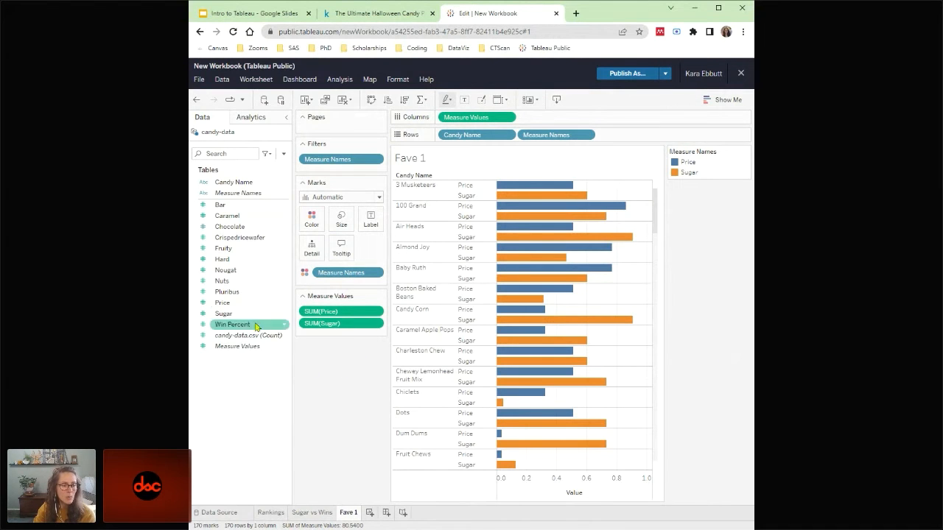
pyautogui.click(224, 182)
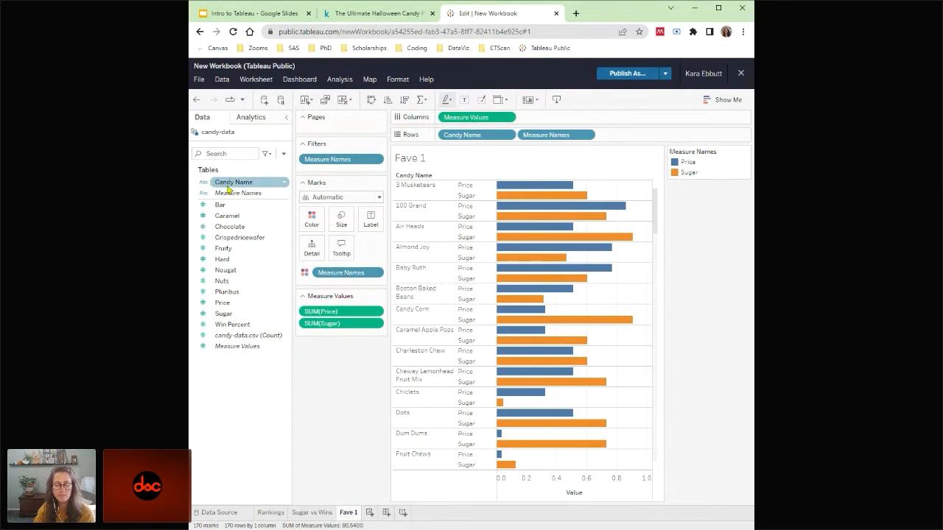
pyautogui.moveTo(229, 189); pyautogui.dragTo(343, 172)
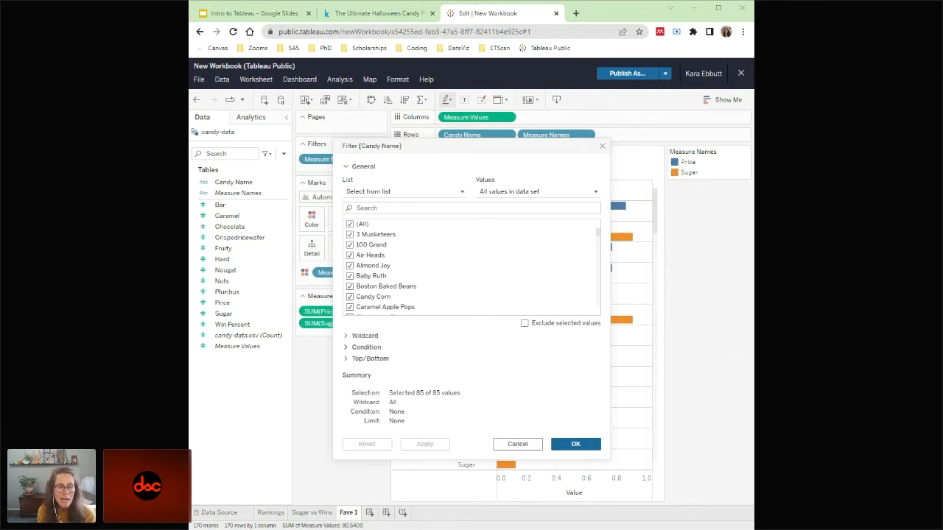
pyautogui.click(518, 444)
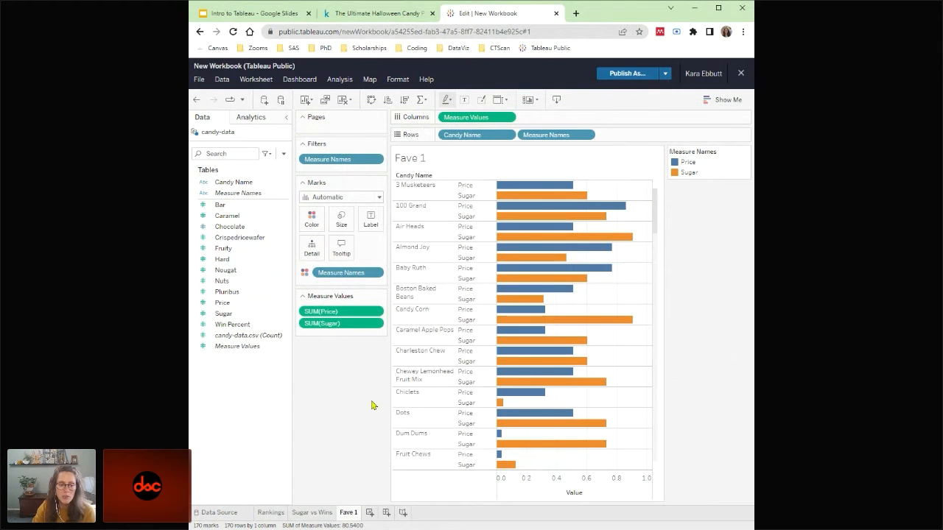
# - Add a Candy Name filter with all values selected and show it beside the chart as a single-value dropdown
pyautogui.moveTo(234, 182); pyautogui.dragTo(339, 168)
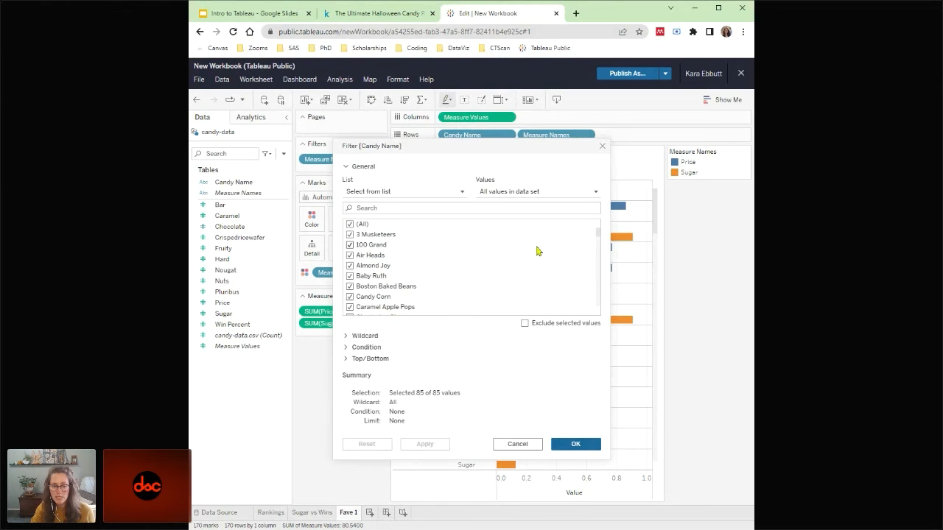
pyautogui.click(588, 445)
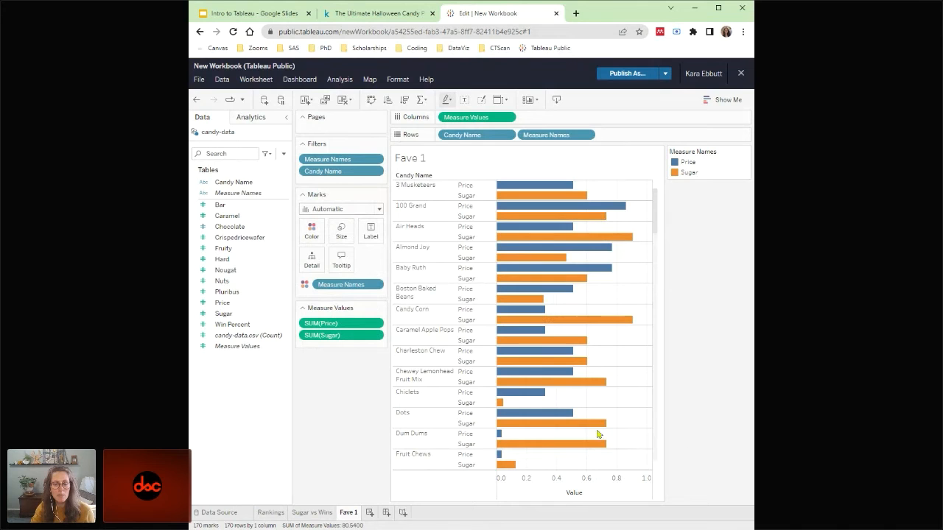
pyautogui.click(380, 172)
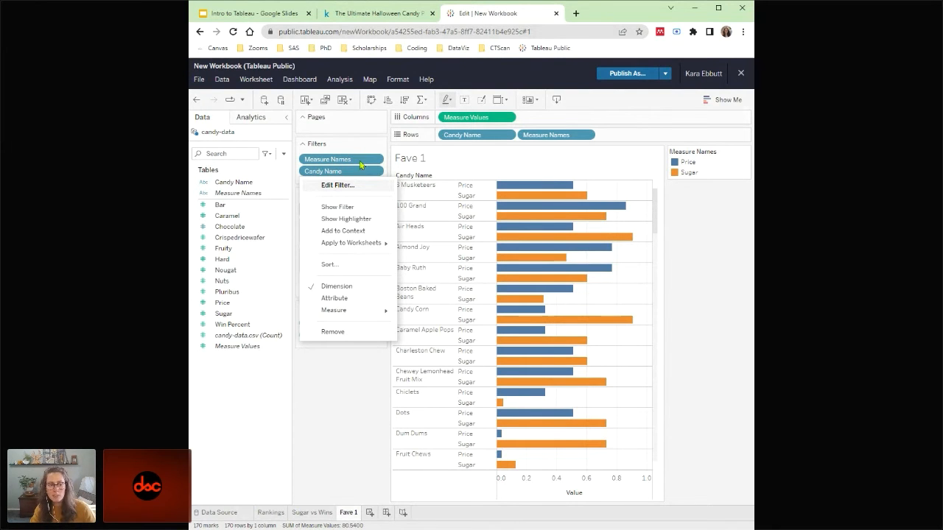
pyautogui.click(382, 210)
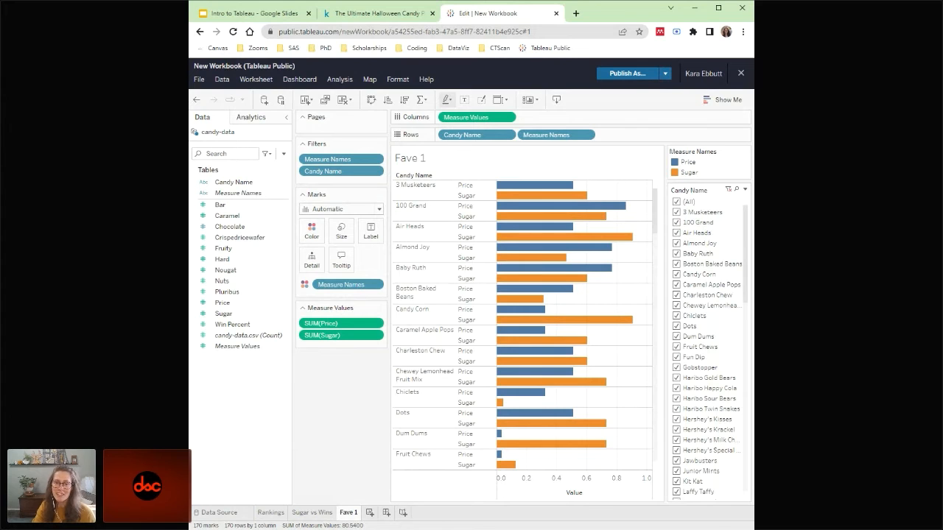
pyautogui.click(745, 191)
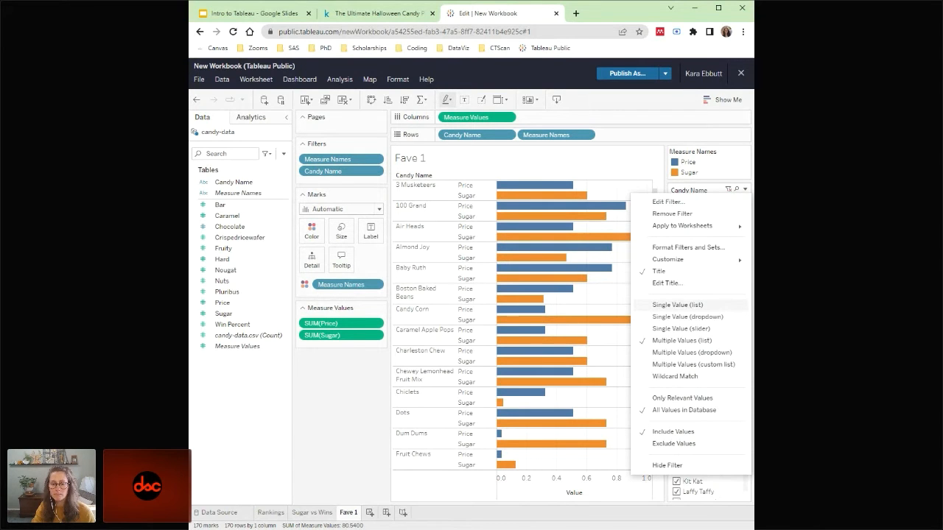
pyautogui.click(734, 318)
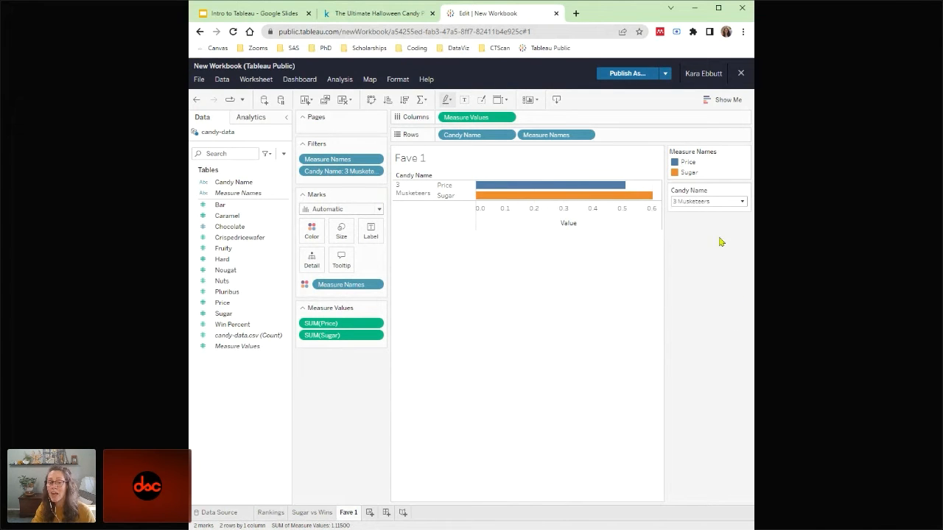
# - Try the Candy Name dropdown filter with Chiclets and with Hershey's Kisses
pyautogui.click(742, 201)
pyautogui.click(704, 347)
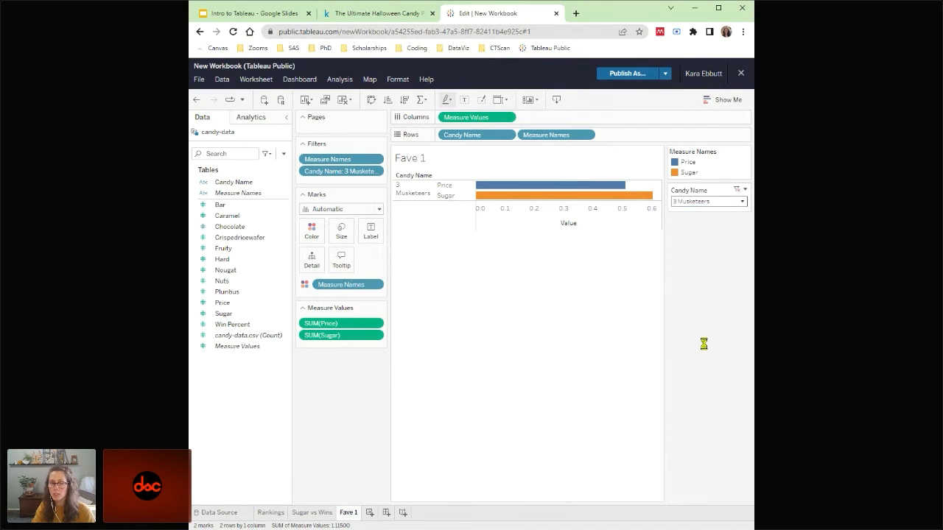
pyautogui.click(742, 202)
pyautogui.click(705, 338)
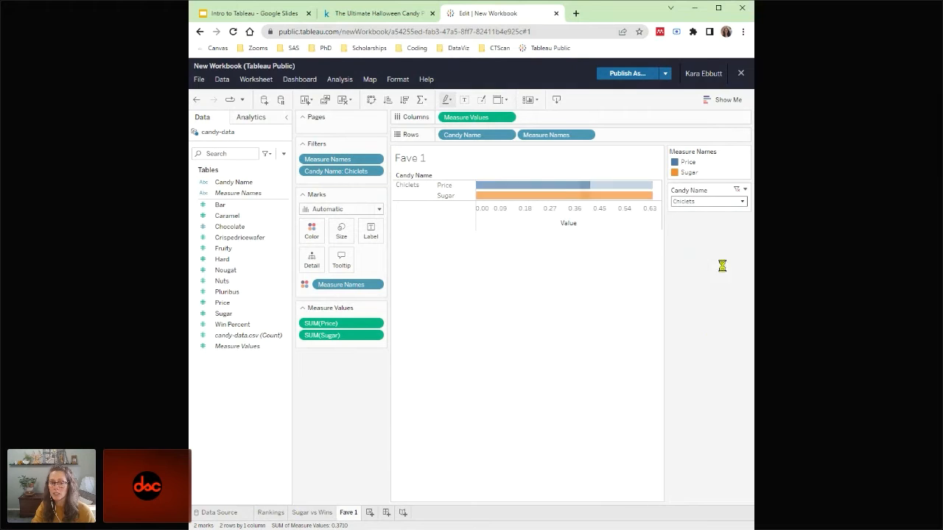
pyautogui.click(741, 203)
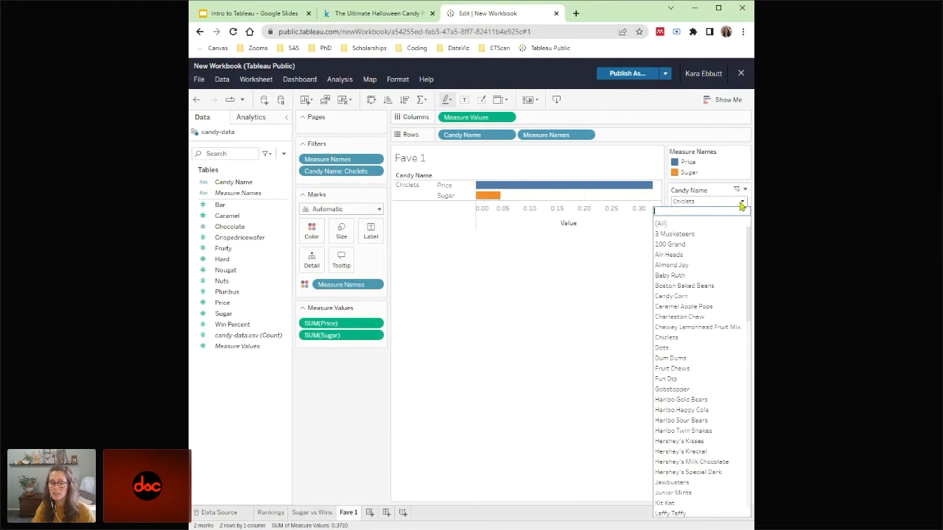
pyautogui.click(712, 441)
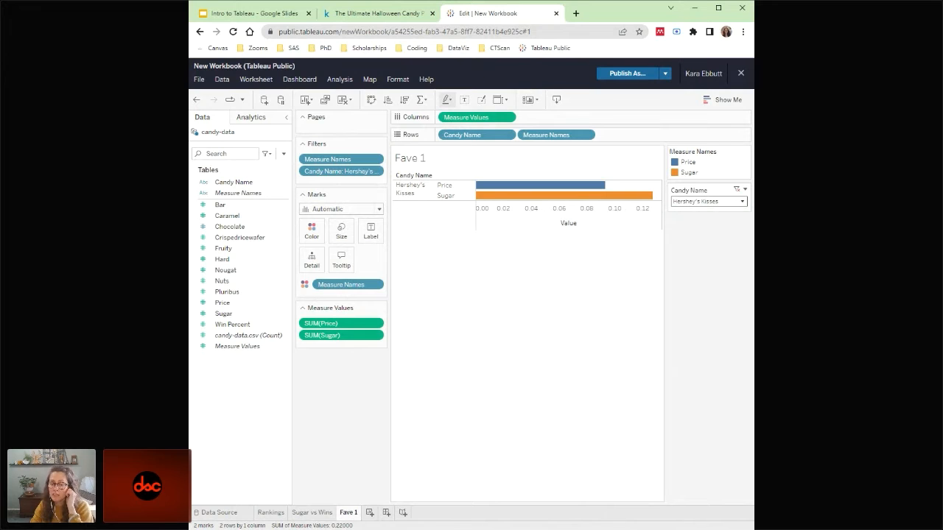
# - Change the Candy Name filter's title to "My Fave Candy", with "Candy" on a second line
pyautogui.click(745, 190)
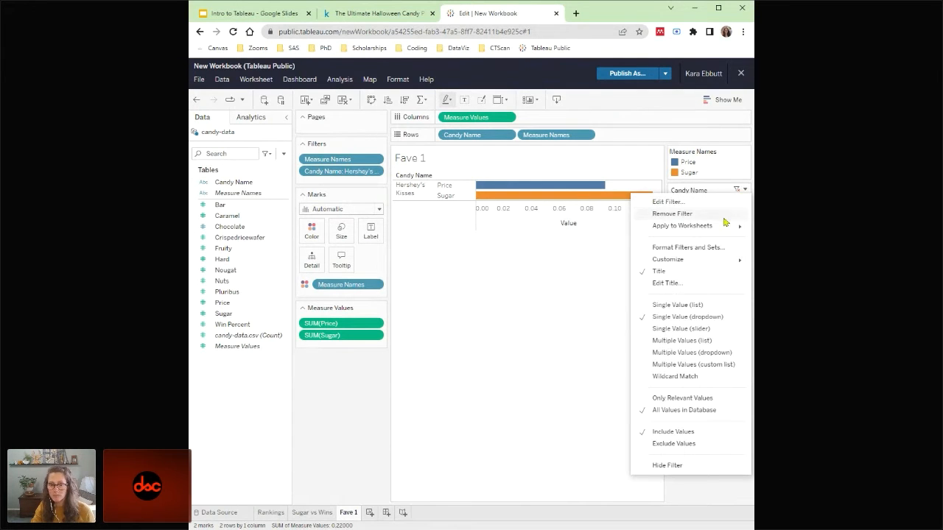
pyautogui.click(694, 286)
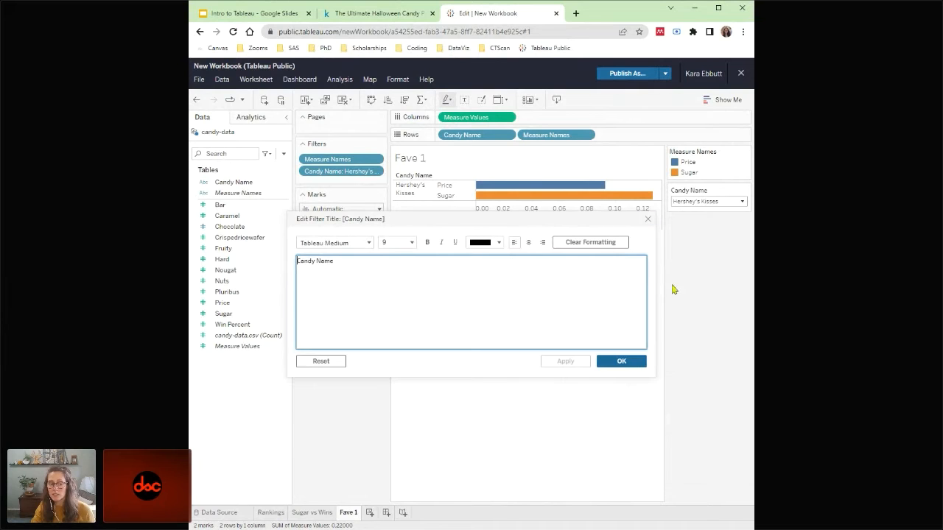
pyautogui.moveTo(364, 257); pyautogui.dragTo(288, 260)
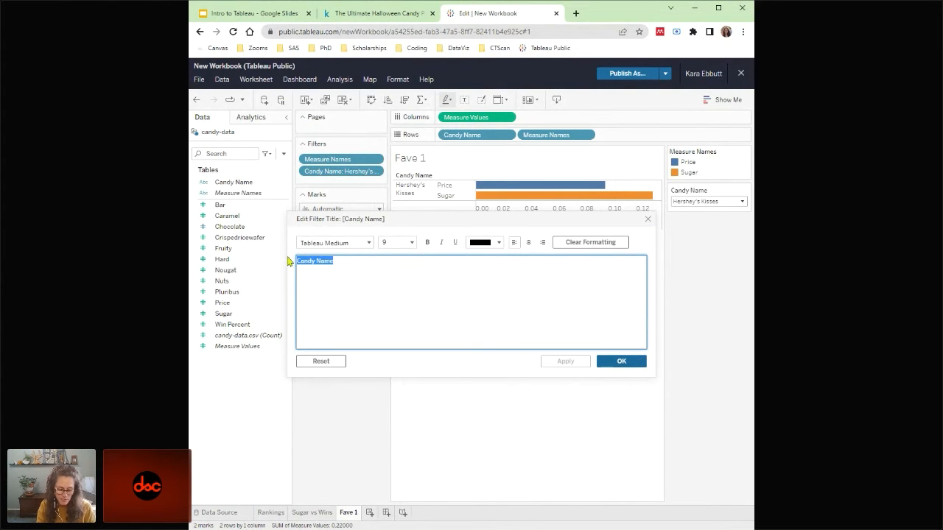
pyautogui.write('My Fae')
pyautogui.press('BackSpace')
pyautogui.write('v')
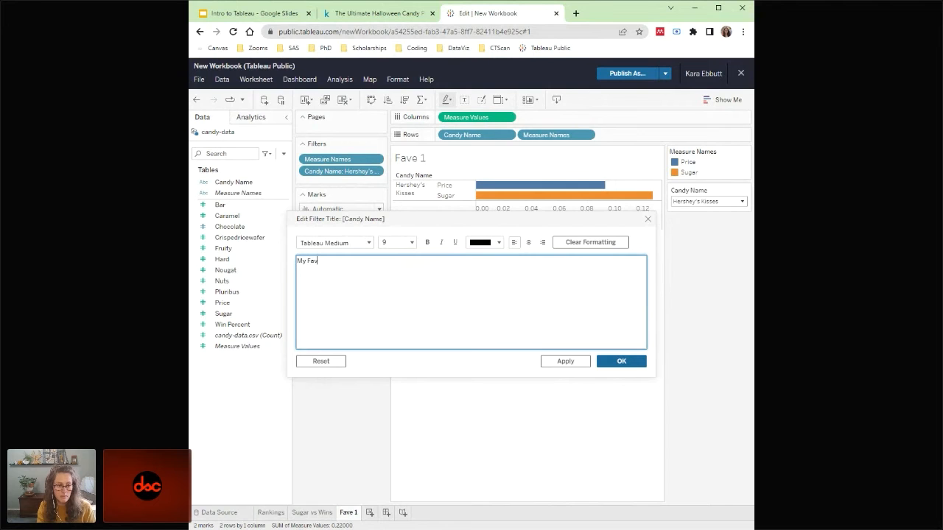
pyautogui.write('e')
pyautogui.press('Return')
pyautogui.write('Candy')
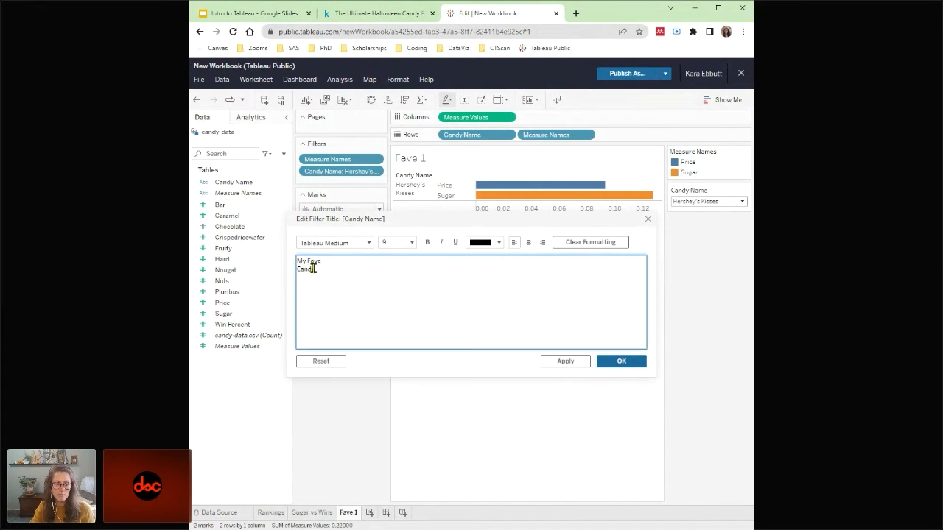
# - Format the whole filter title as centered, bold, size 18 text and apply the title changes
pyautogui.moveTo(318, 270); pyautogui.dragTo(298, 261)
pyautogui.click(528, 245)
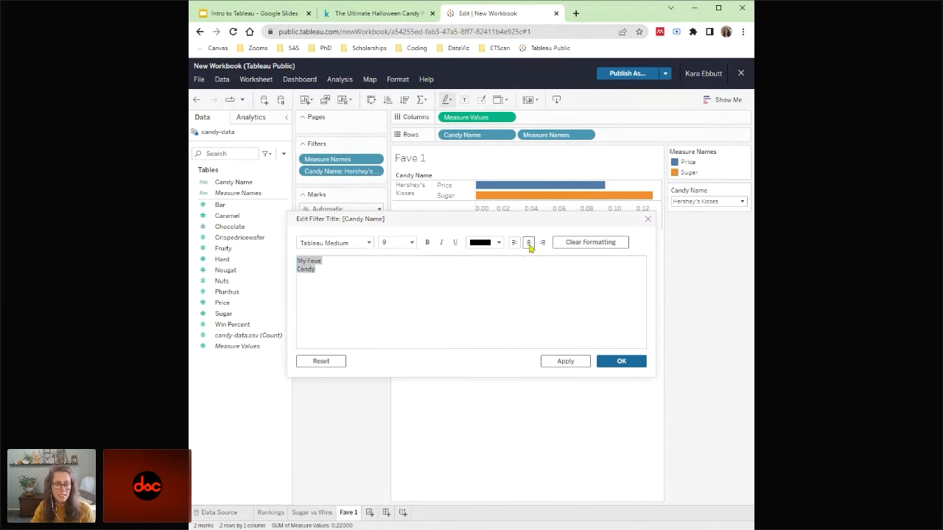
pyautogui.click(427, 243)
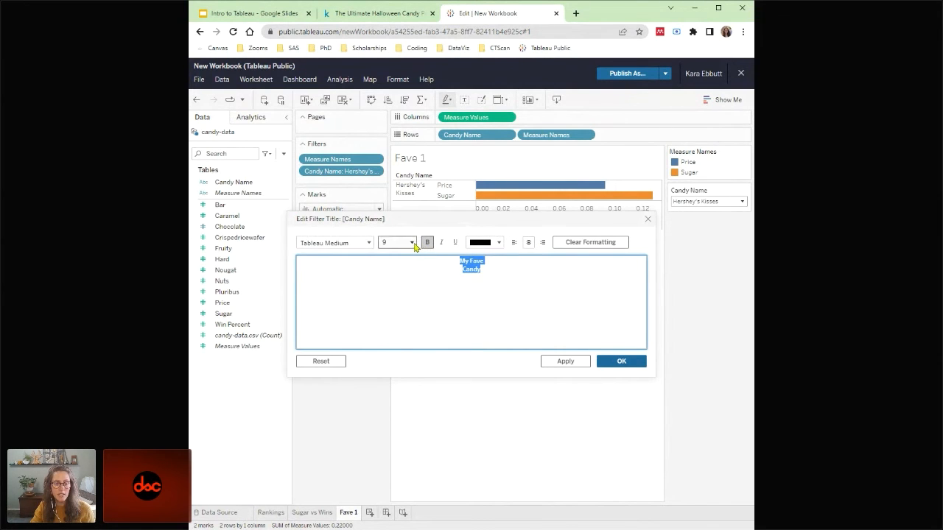
pyautogui.click(414, 243)
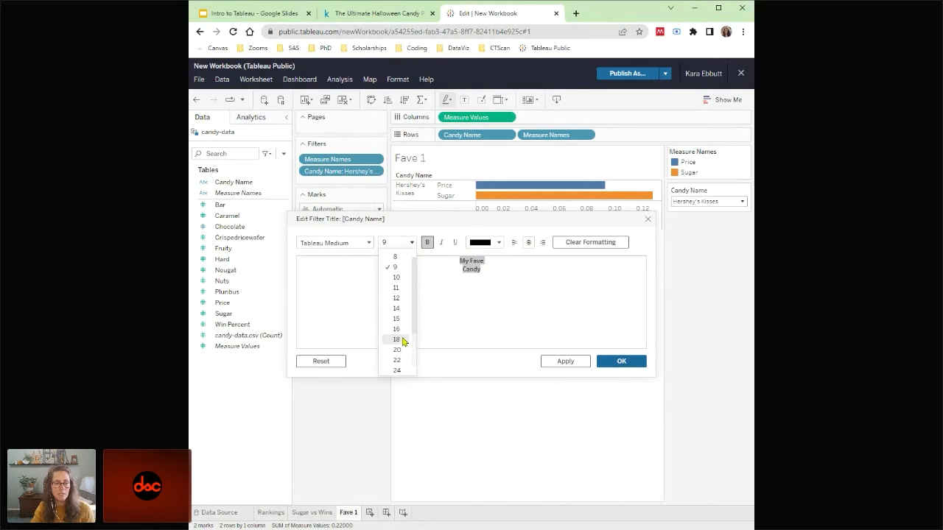
pyautogui.click(397, 339)
pyautogui.click(617, 361)
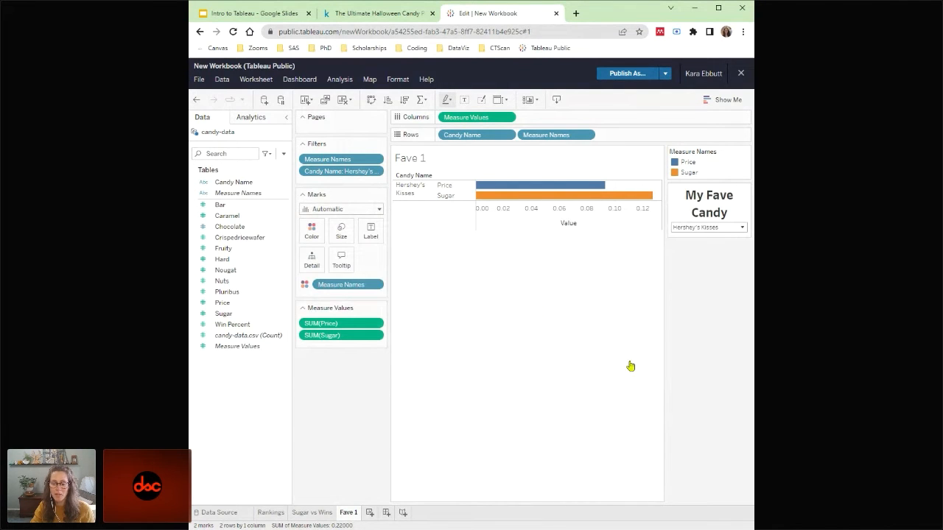
# - Hide the Measure Names color legend and set the My Fave Candy filter to 3 Musketeers
pyautogui.click(741, 157)
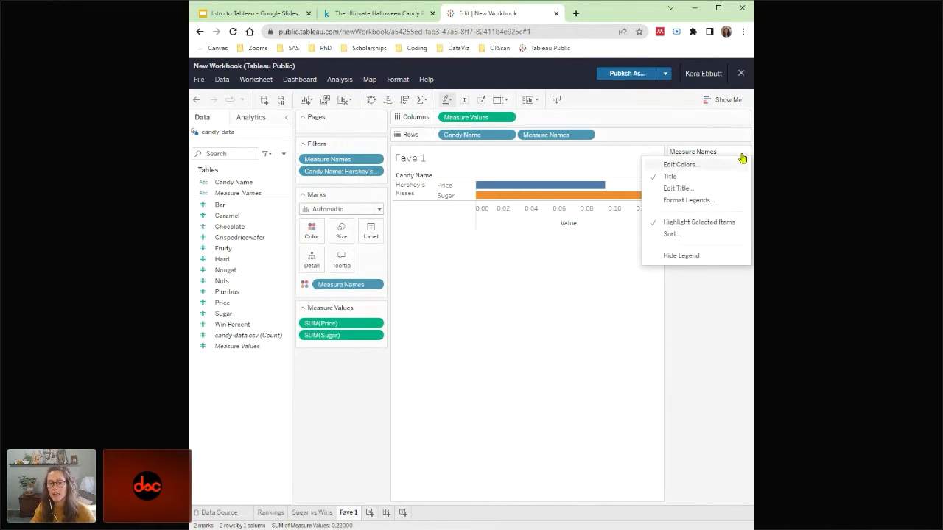
pyautogui.click(696, 256)
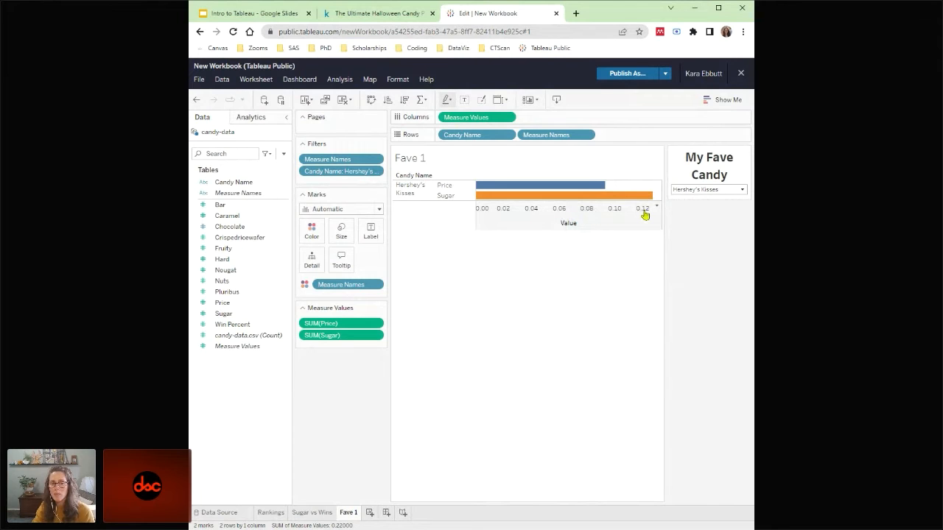
pyautogui.click(743, 190)
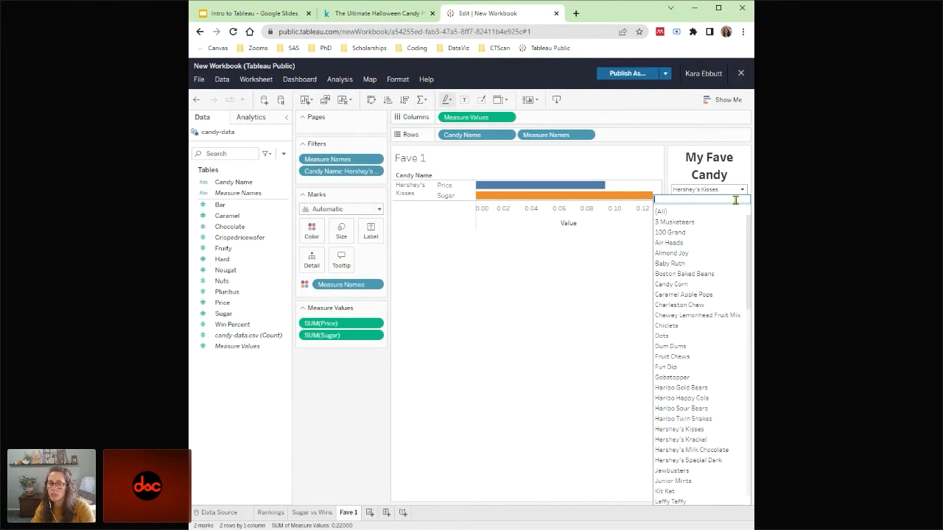
pyautogui.click(674, 221)
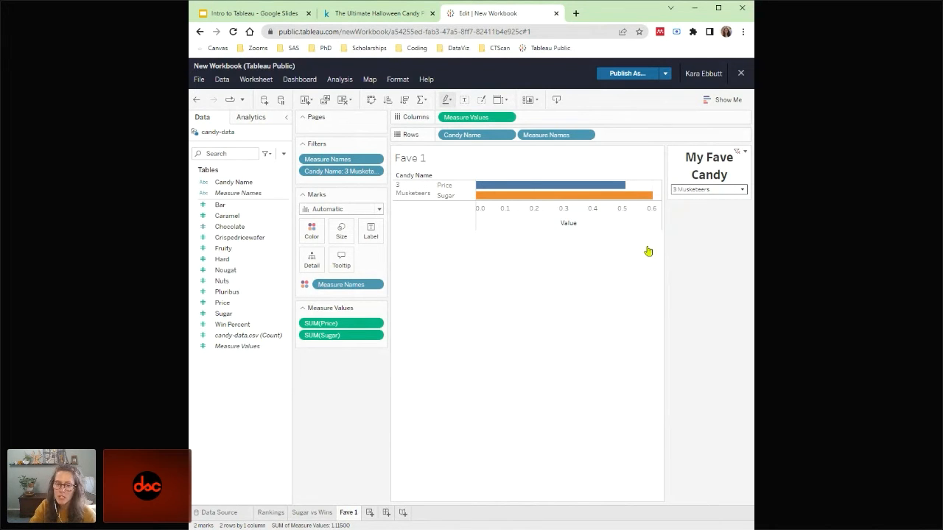
# - Set the Measure Values axis to a fixed range from 0 to 1
pyautogui.rightClick(629, 222)
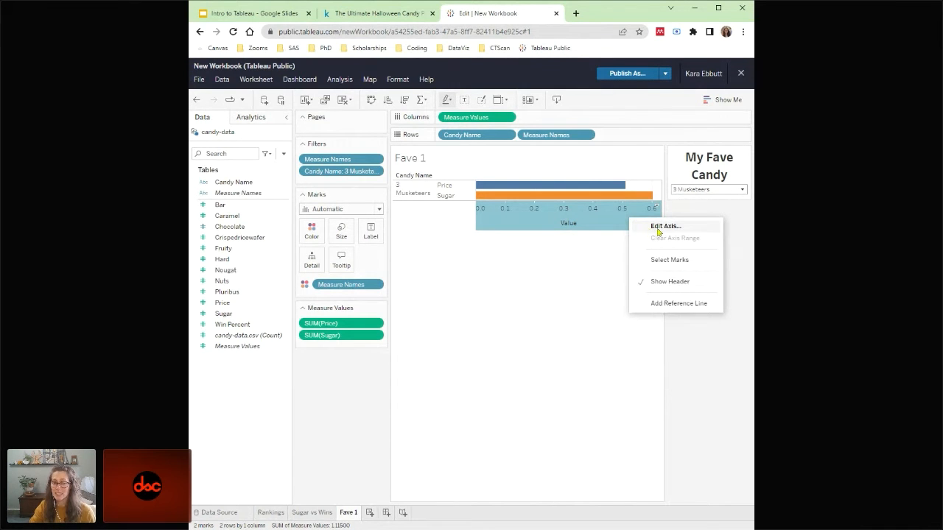
pyautogui.click(651, 228)
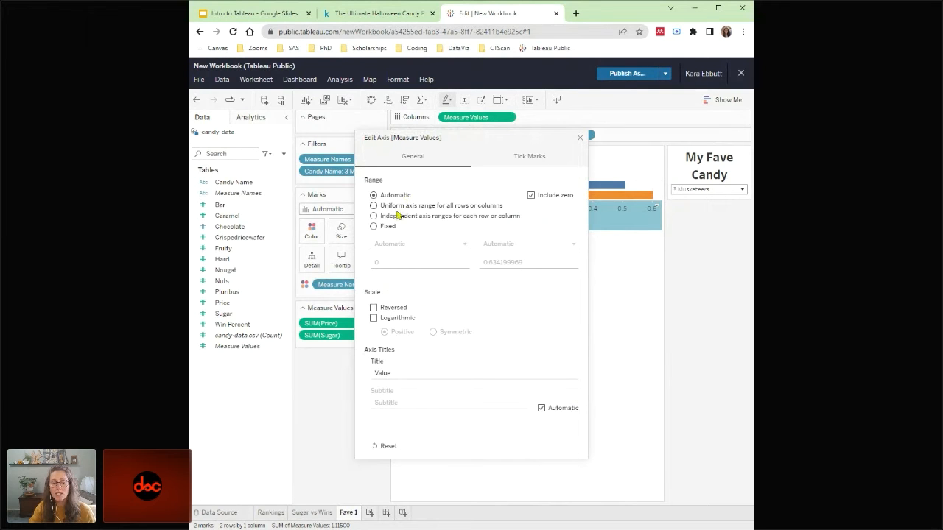
pyautogui.click(374, 226)
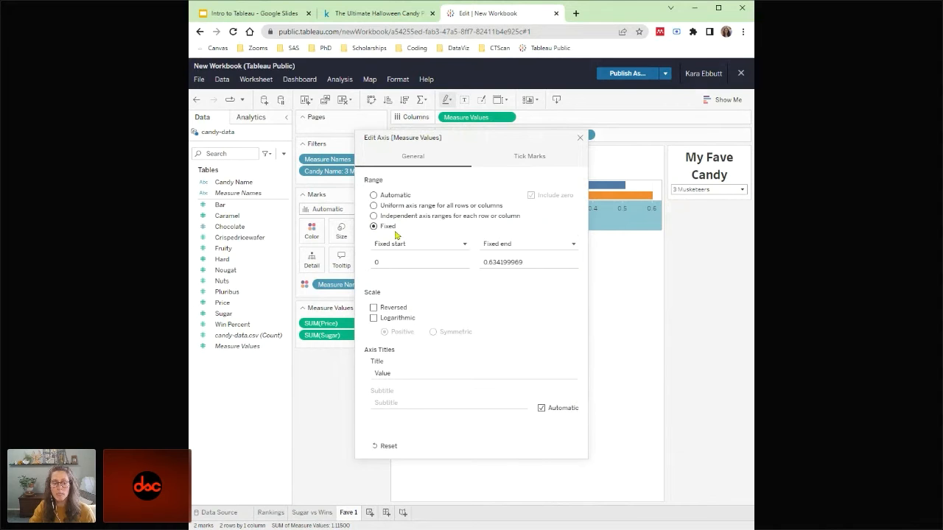
pyautogui.doubleClick(540, 261)
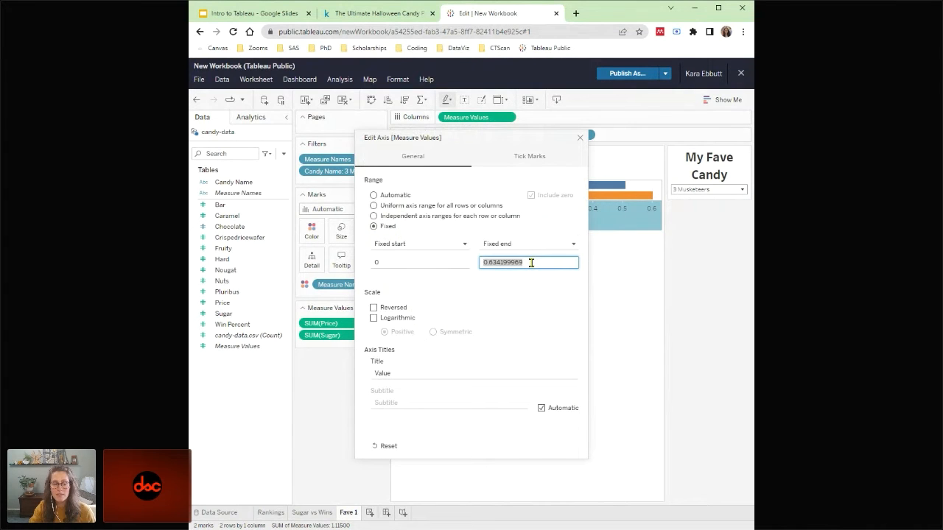
pyautogui.write('1')
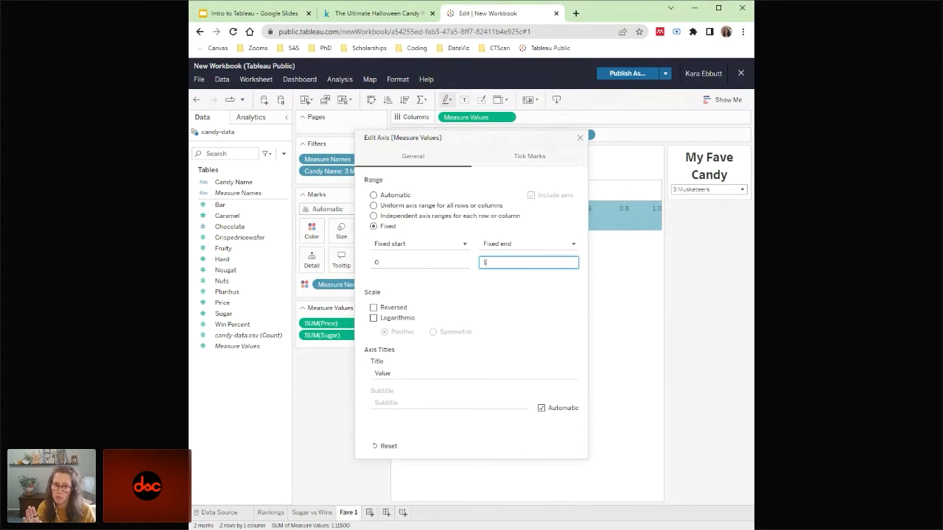
# - Change the Measure Values axis title to "Percentile" and close the axis settings
pyautogui.click(396, 374)
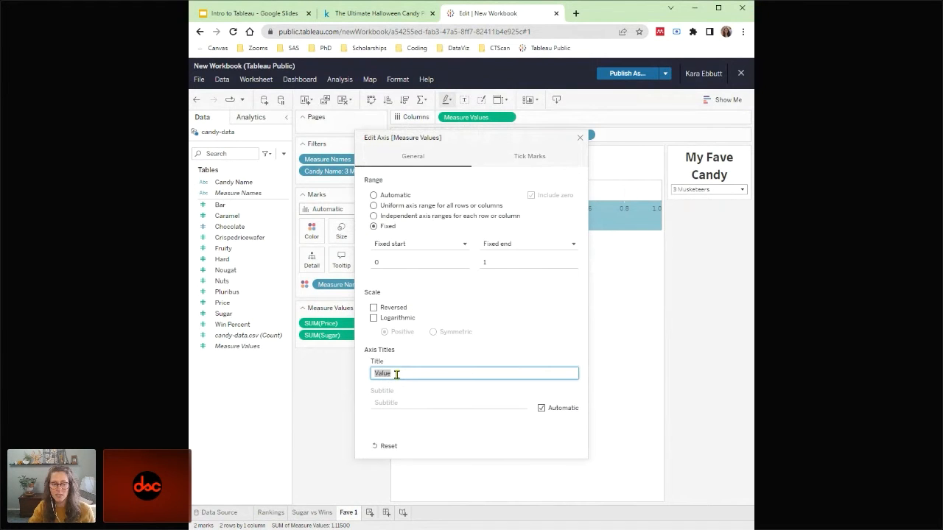
pyautogui.write('Per')
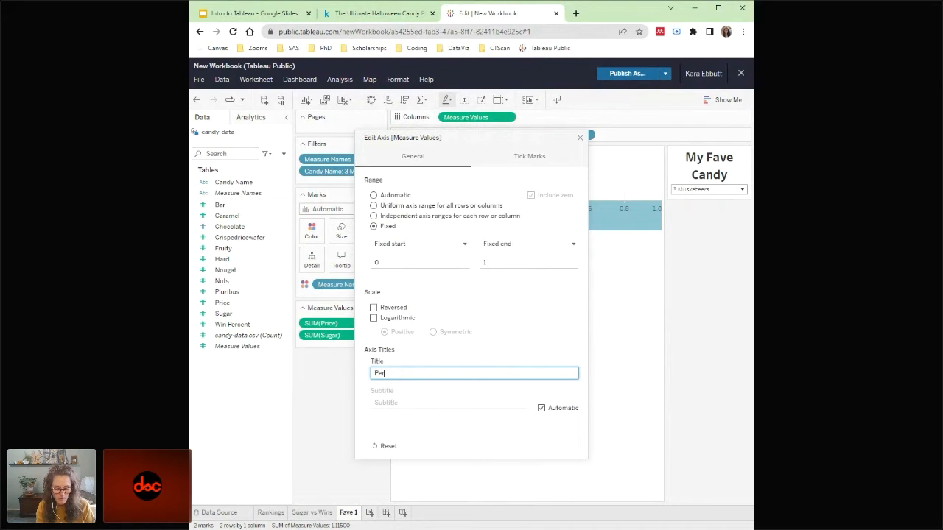
pyautogui.write('centile')
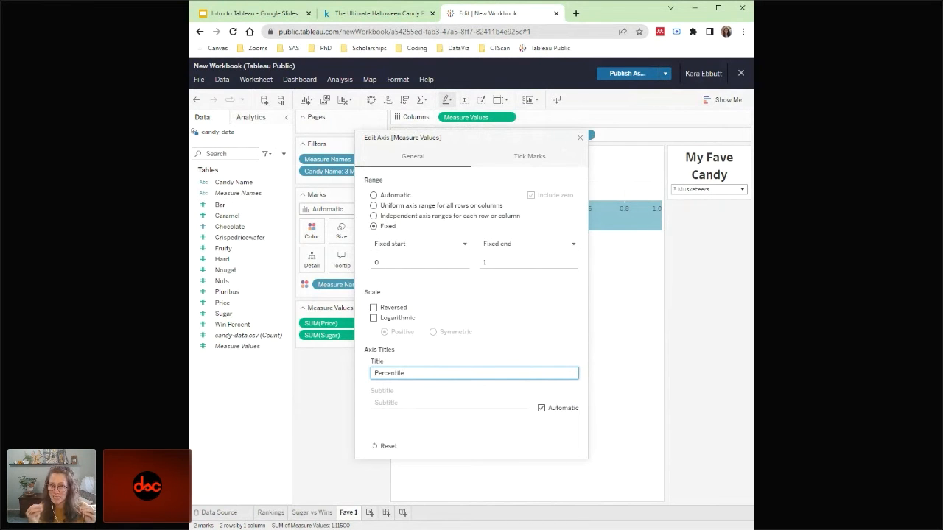
pyautogui.click(647, 289)
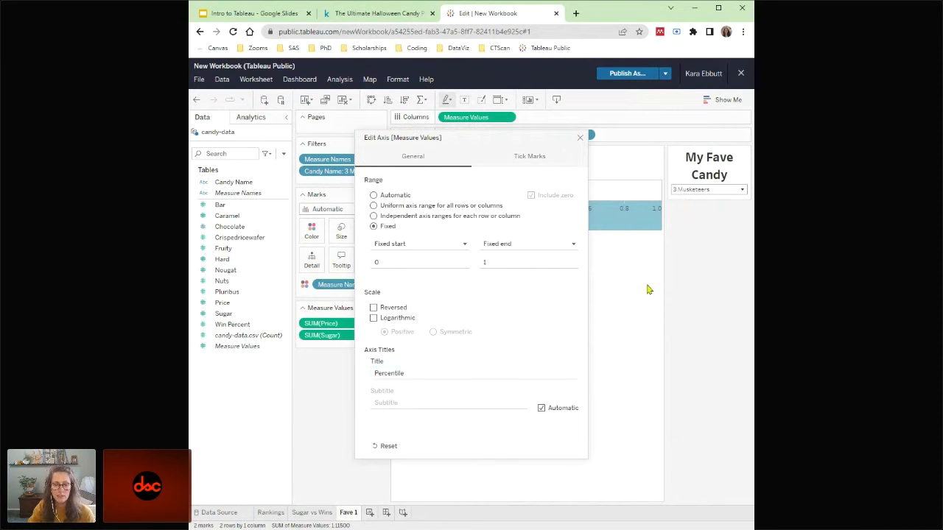
pyautogui.click(580, 137)
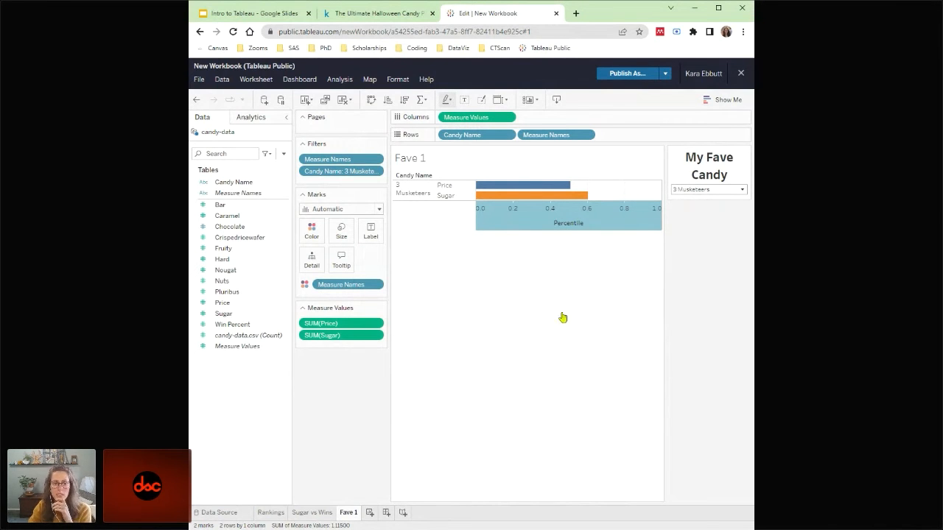
# - Try hiding the Candy Name row header beside the bars and undo the change
pyautogui.rightClick(407, 197)
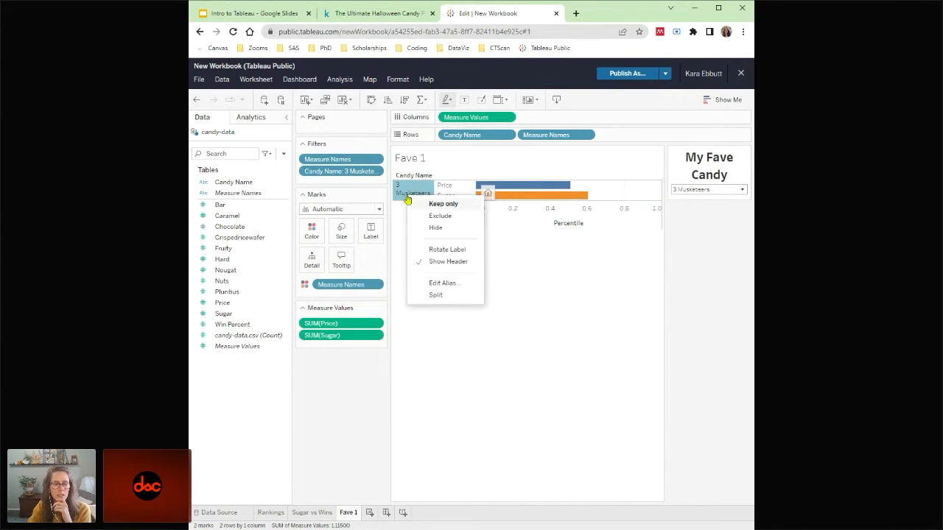
pyautogui.click(416, 227)
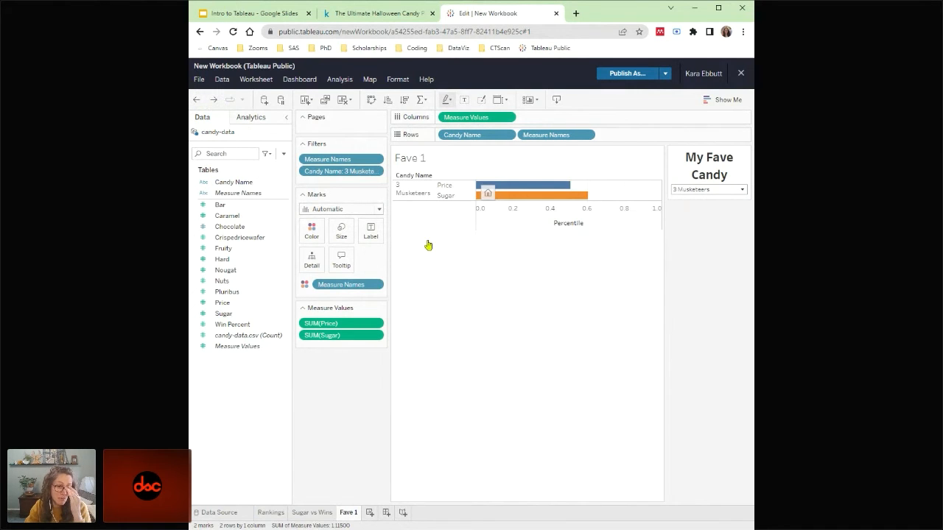
pyautogui.click(417, 196)
pyautogui.rightClick(417, 195)
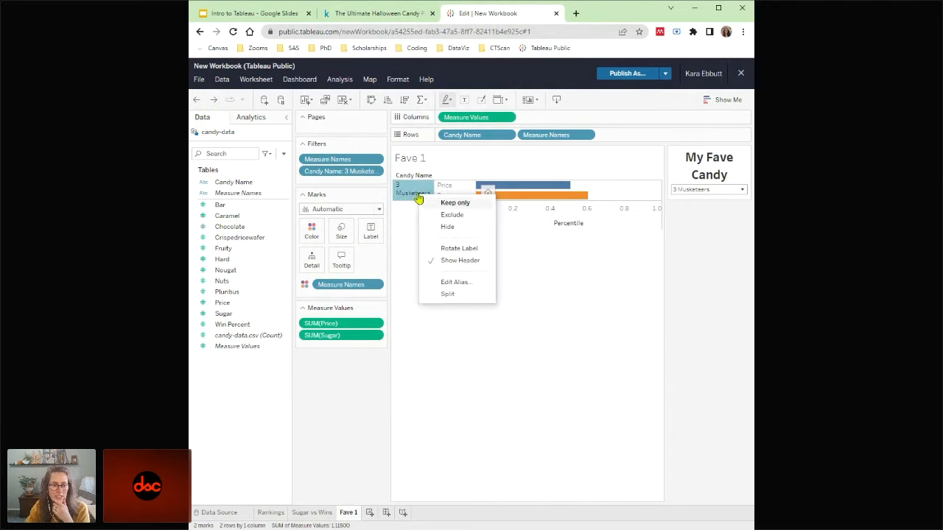
pyautogui.click(450, 260)
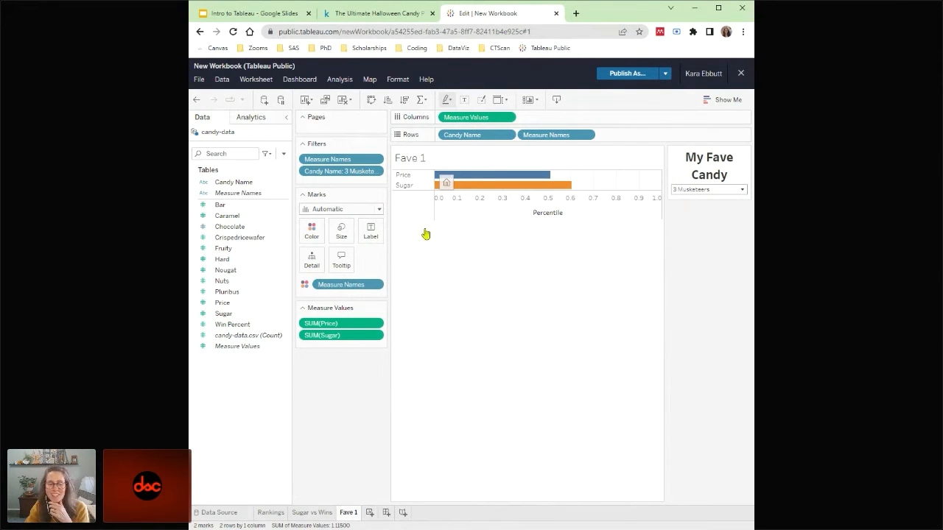
pyautogui.hotkey('ctrl', 'z')
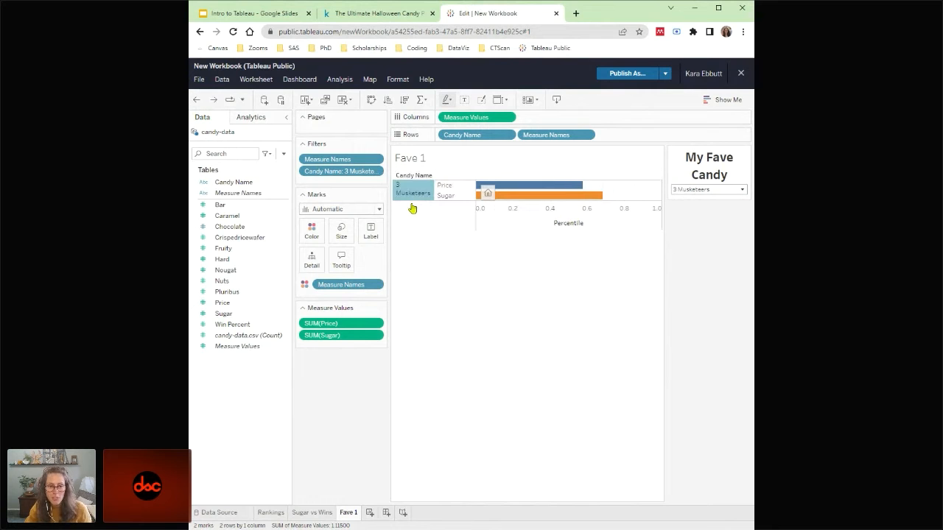
# - Hide the Candy Name row header so only the Price and Sugar labels remain beside the bars
pyautogui.moveTo(413, 198)
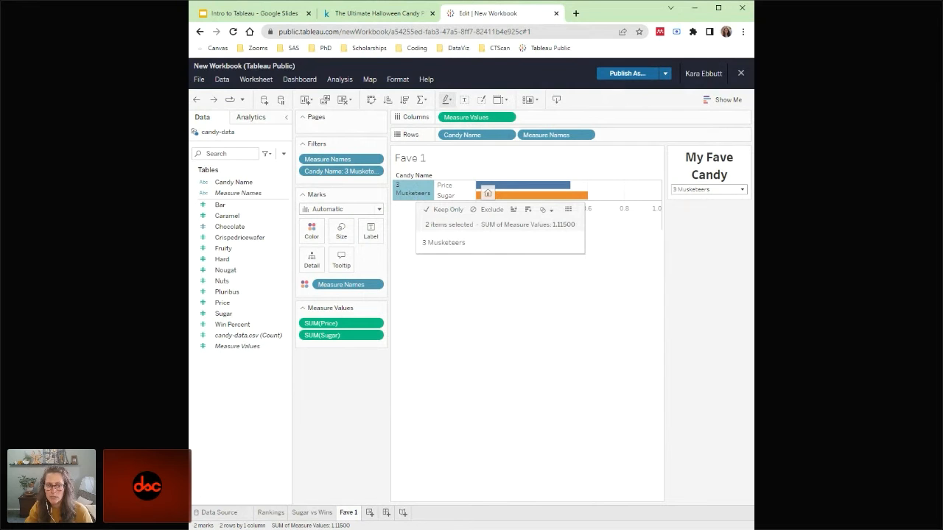
pyautogui.rightClick(407, 197)
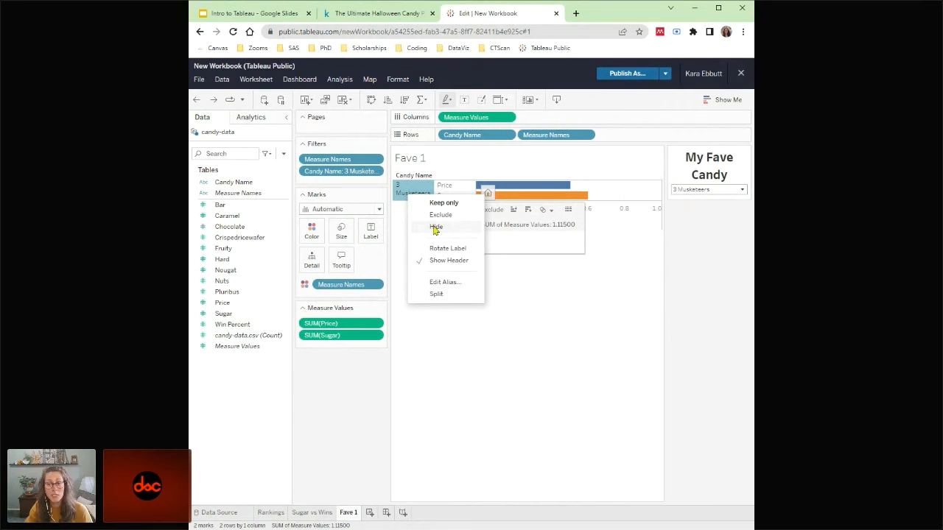
pyautogui.click(445, 267)
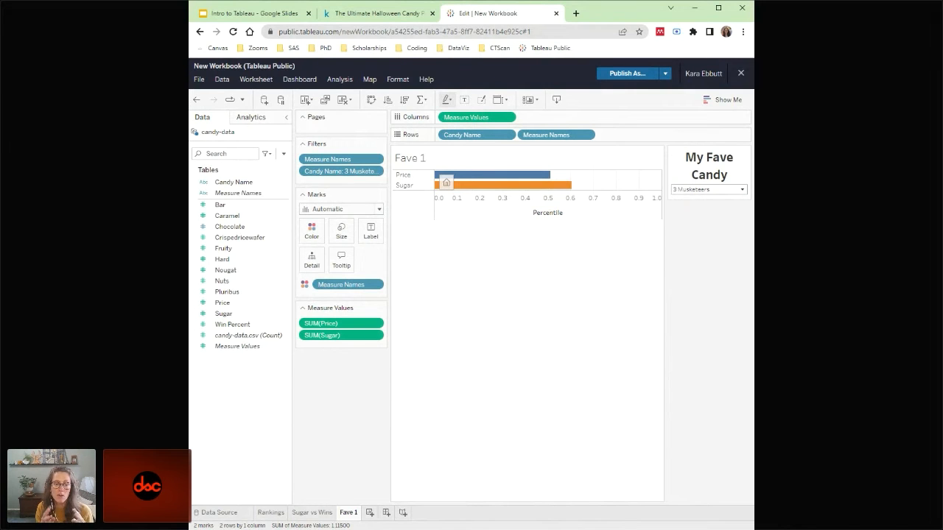
# - Duplicate the Fave 1 worksheet and open the copy's name for editing
pyautogui.rightClick(347, 513)
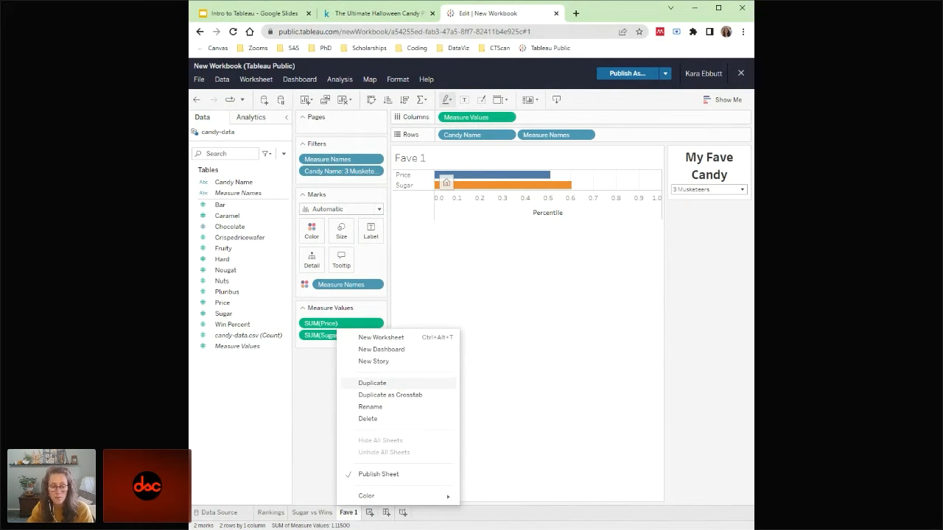
pyautogui.click(398, 383)
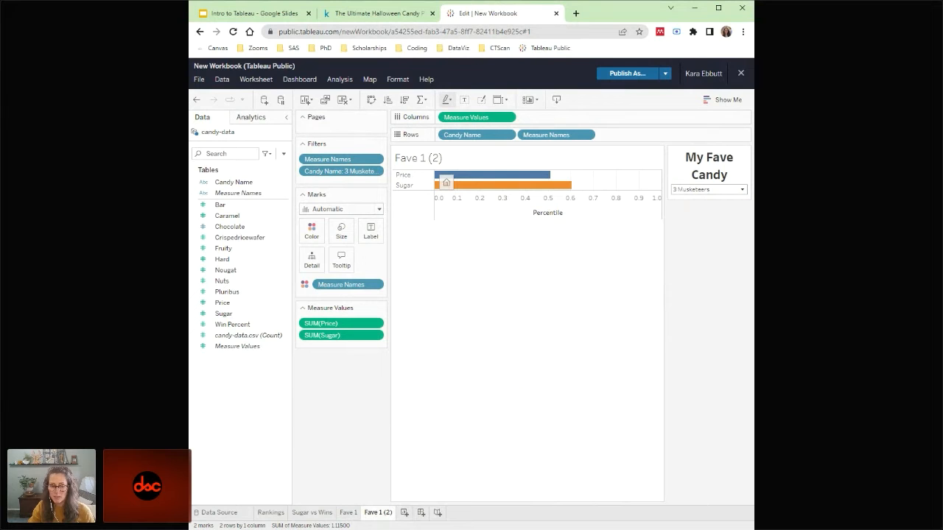
pyautogui.rightClick(378, 514)
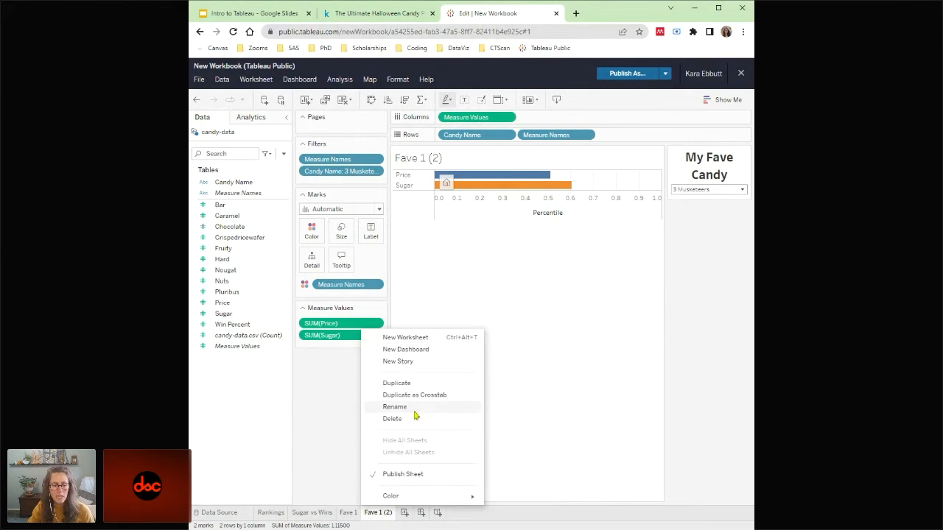
pyautogui.click(414, 407)
pyautogui.click(428, 295)
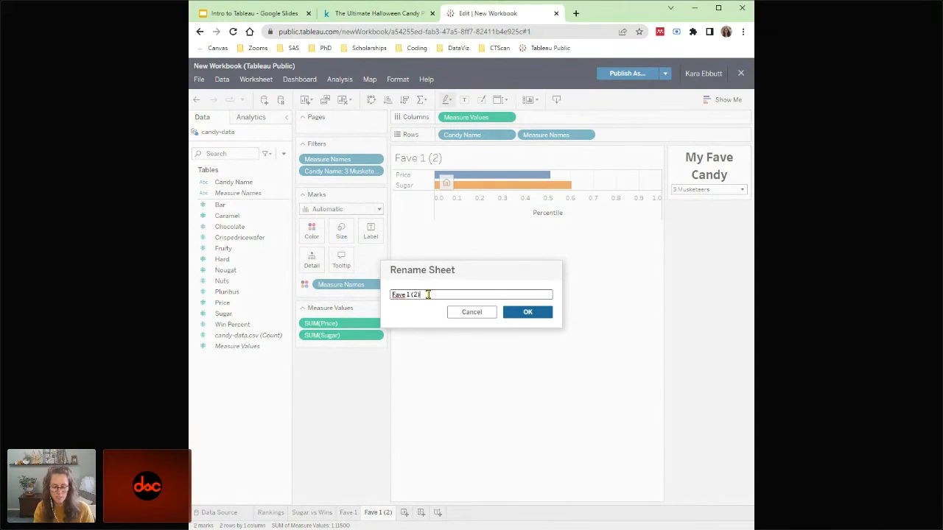
# - Rename the duplicated Fave 1 (2) sheet as Fave 2
pyautogui.press('BackSpace')
pyautogui.press('BackSpace')
pyautogui.press('BackSpace')
pyautogui.press('BackSpace')
pyautogui.press('BackSpace')
pyautogui.write('2')
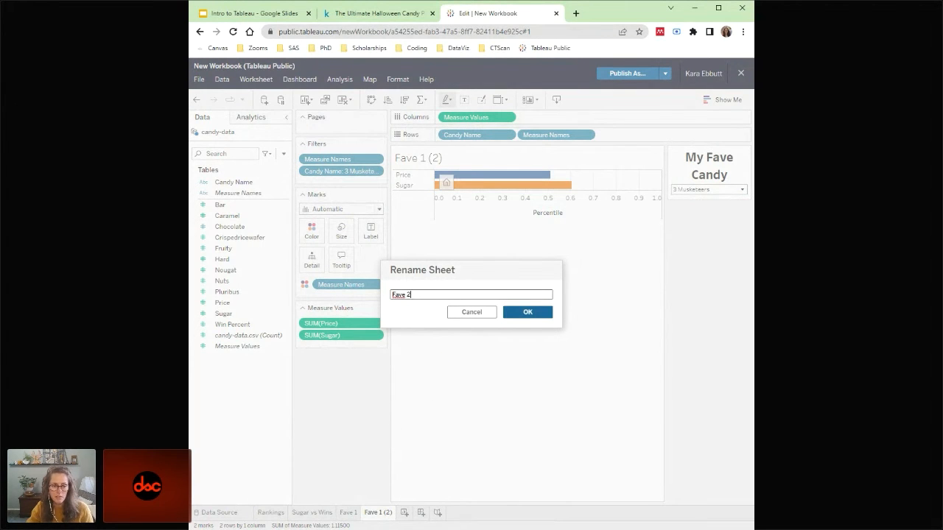
pyautogui.click(518, 317)
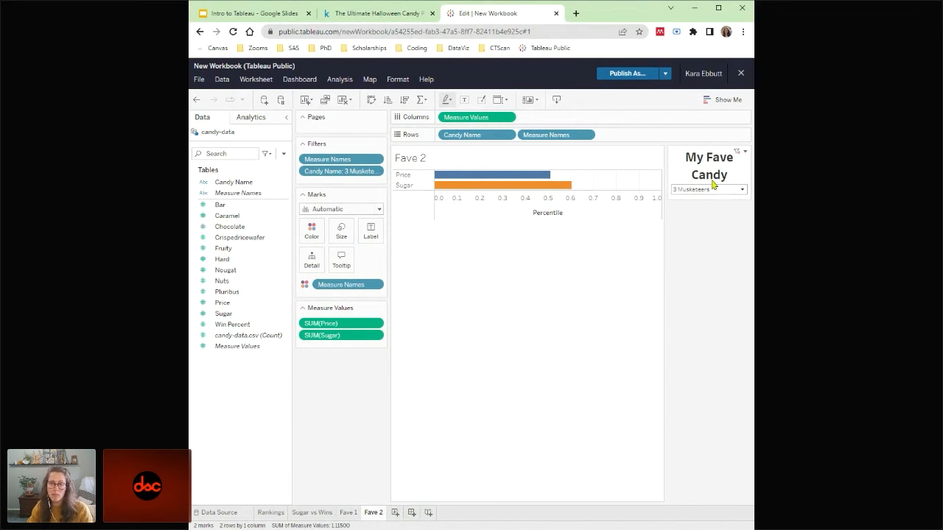
# - Change the candy filter's title on the Fave 2 sheet to "Your Fave Candy"
pyautogui.click(745, 154)
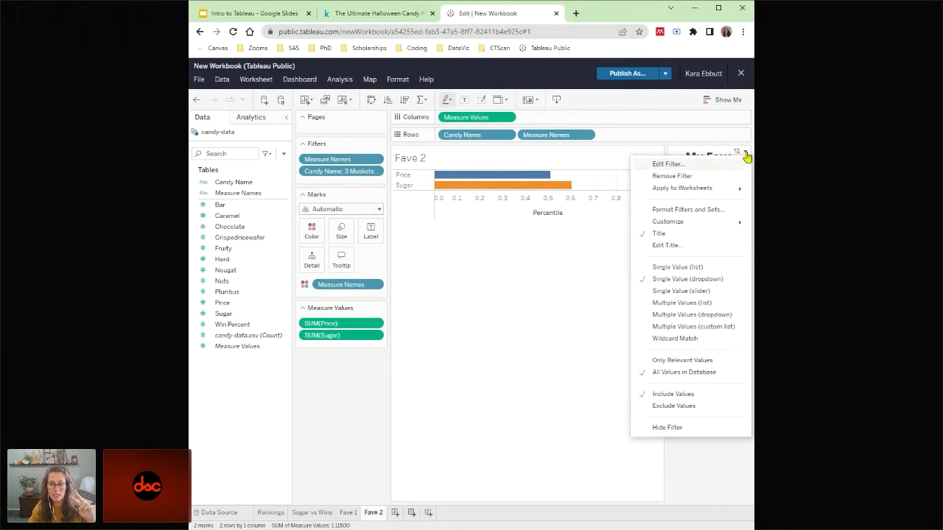
pyautogui.click(709, 245)
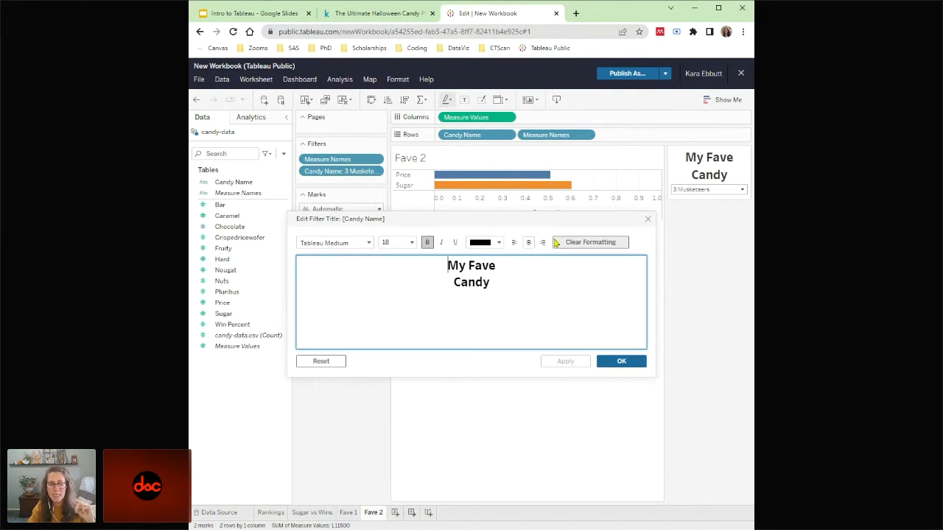
pyautogui.doubleClick(464, 259)
pyautogui.press('BackSpace')
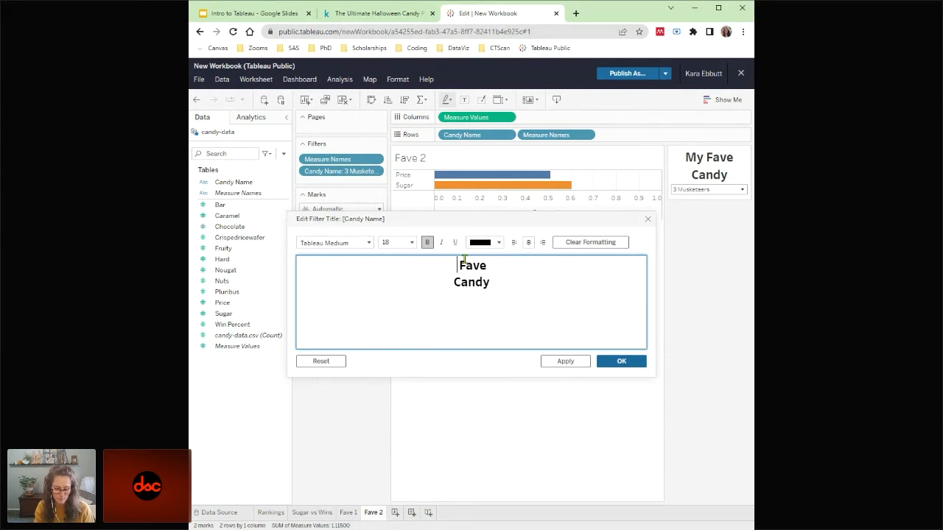
pyautogui.write('Your')
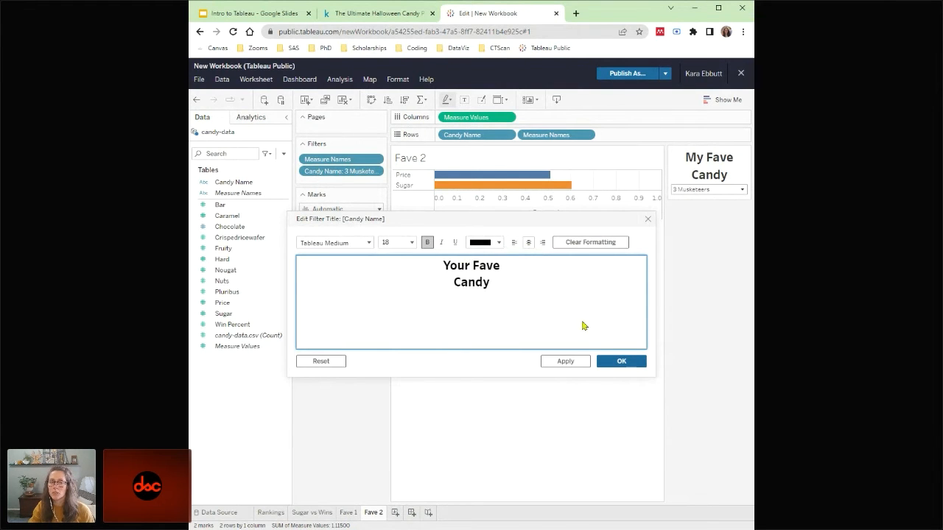
pyautogui.click(619, 361)
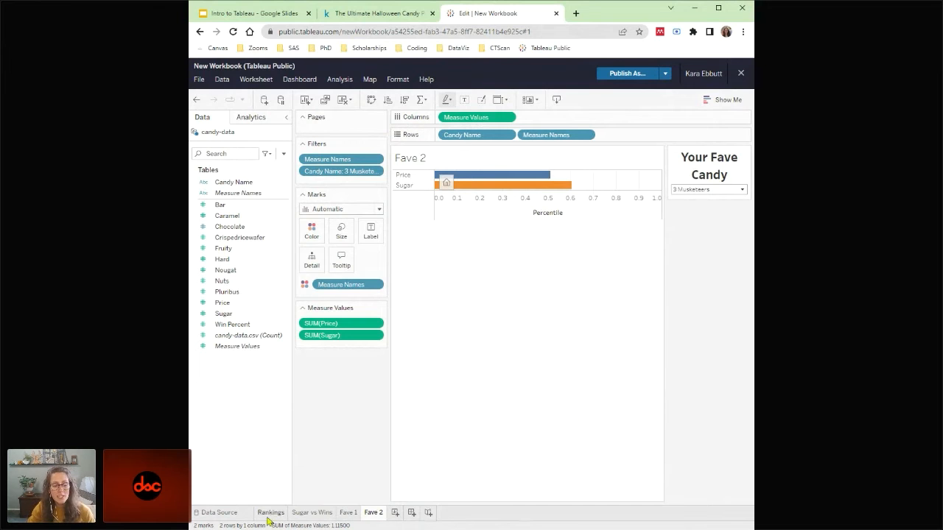
# - Create a new dashboard and review its layout and size options, keeping the fixed size
pyautogui.click(411, 512)
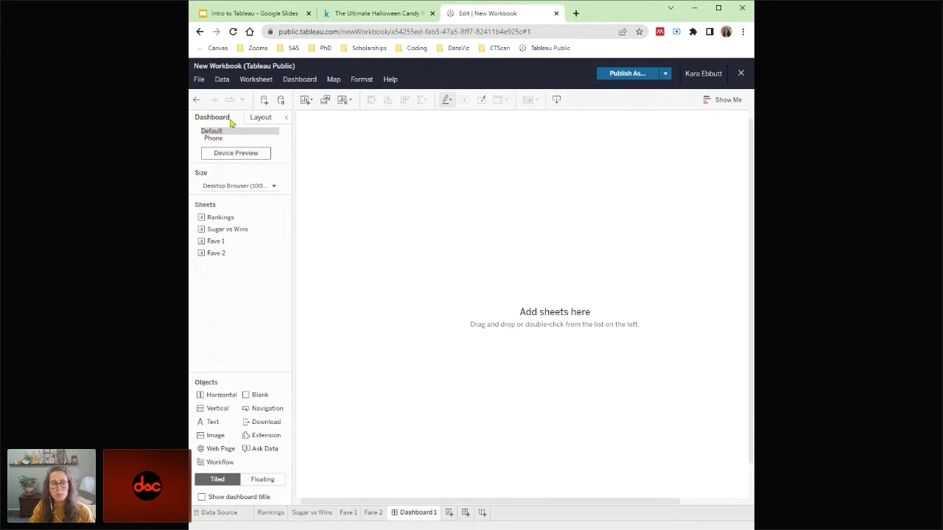
pyautogui.click(256, 119)
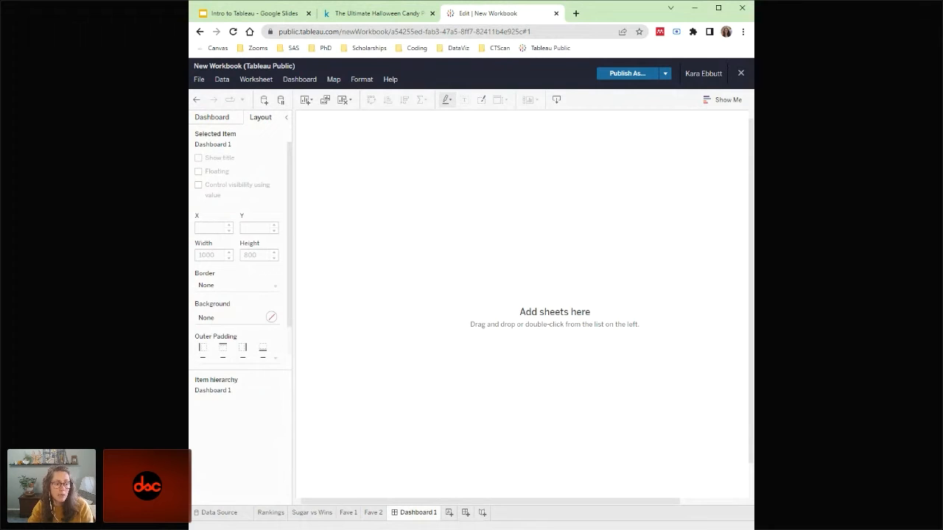
pyautogui.click(216, 116)
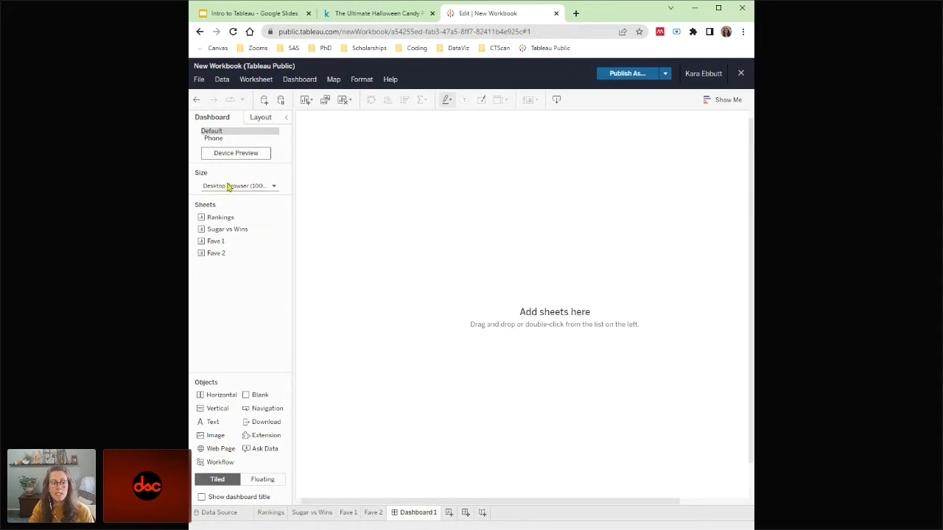
pyautogui.click(274, 189)
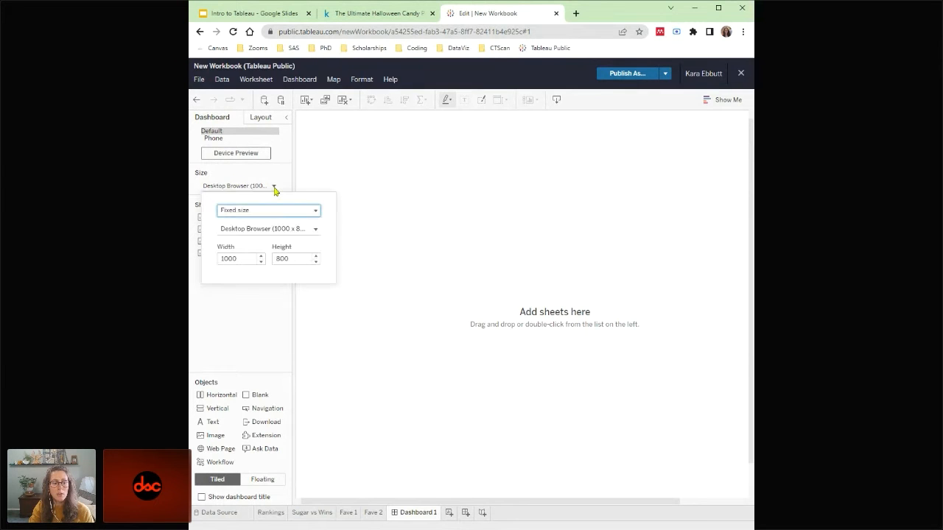
pyautogui.click(315, 212)
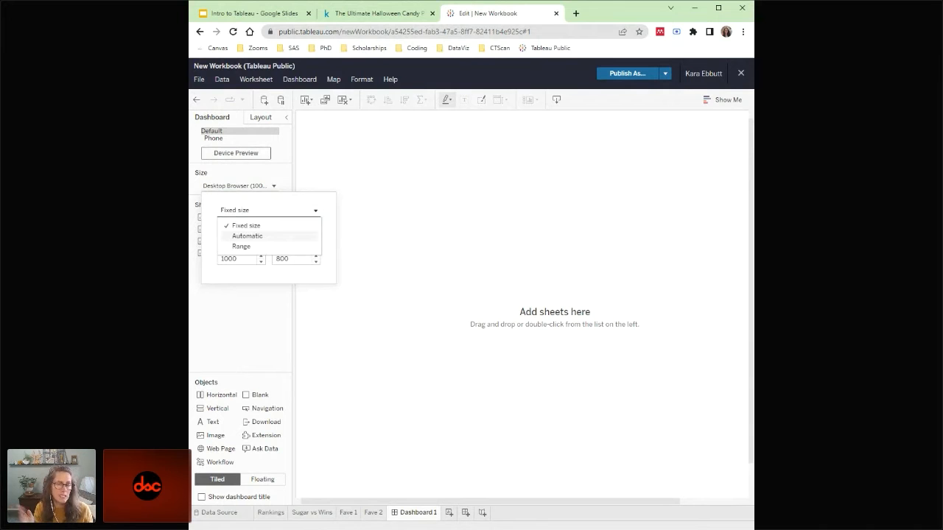
pyautogui.click(277, 226)
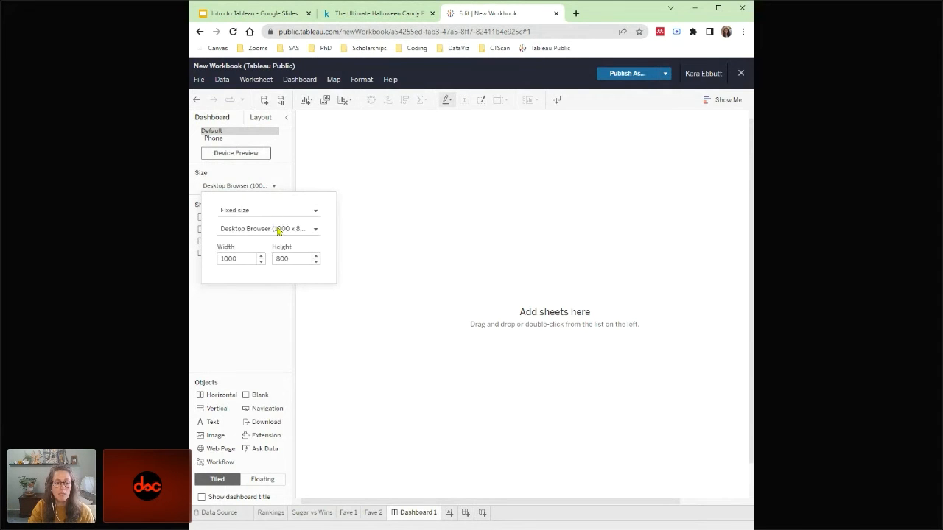
pyautogui.click(306, 176)
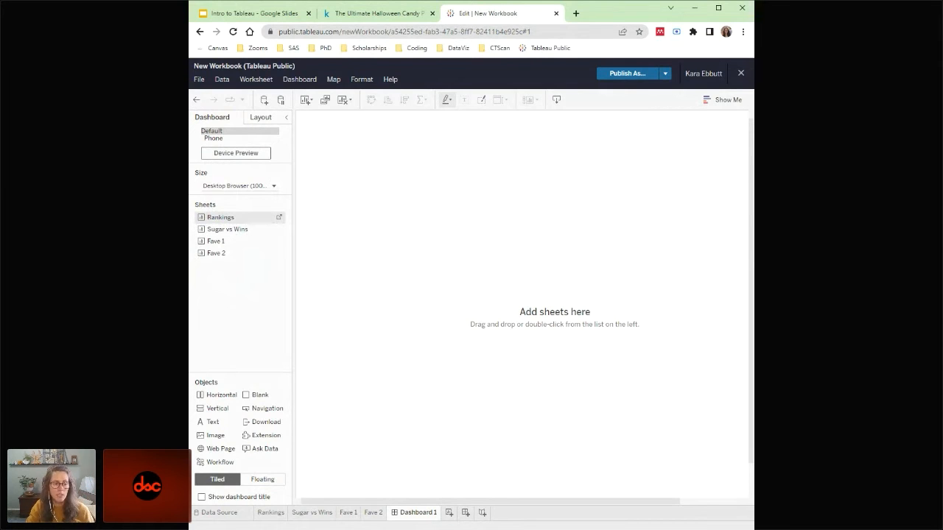
# - Add the Rankings sheet to the empty dashboard and place the Sugar vs Wins sheet to the right of it
pyautogui.moveTo(216, 221); pyautogui.dragTo(333, 233)
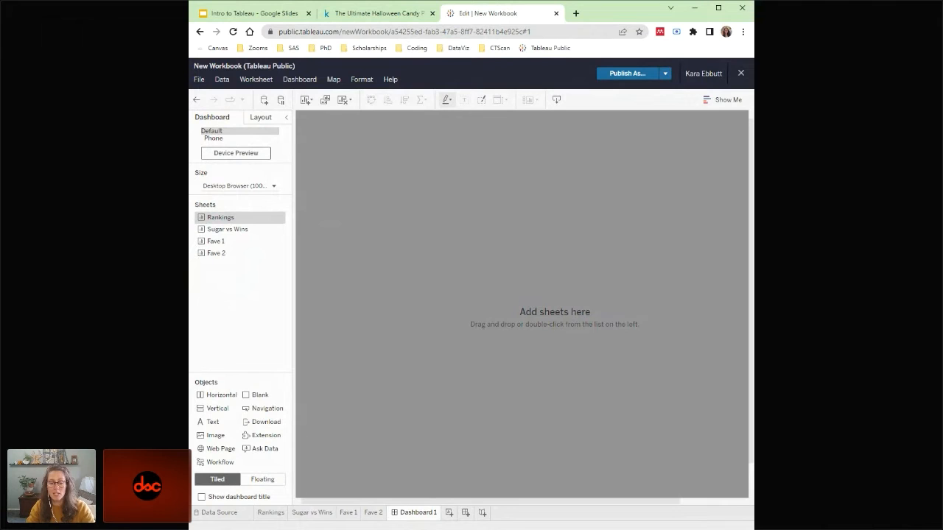
pyautogui.moveTo(333, 233); pyautogui.dragTo(354, 234)
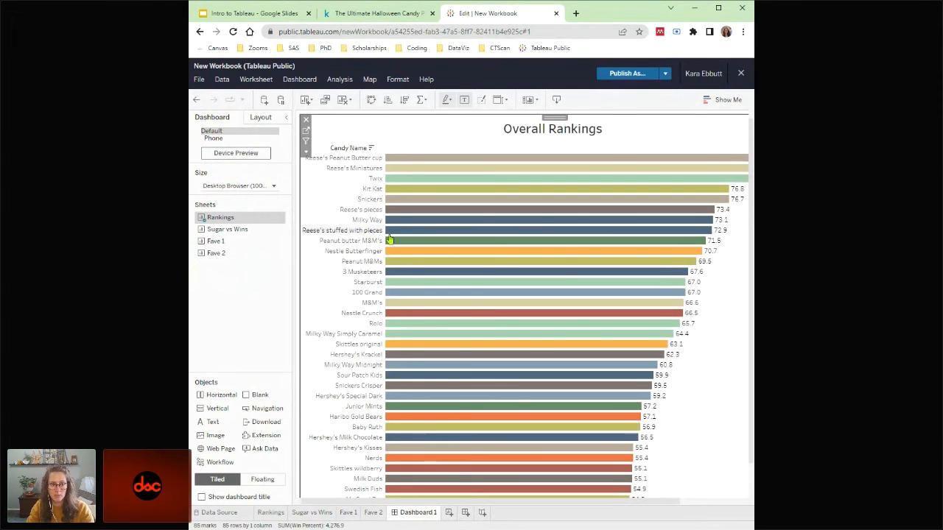
pyautogui.moveTo(500, 253)
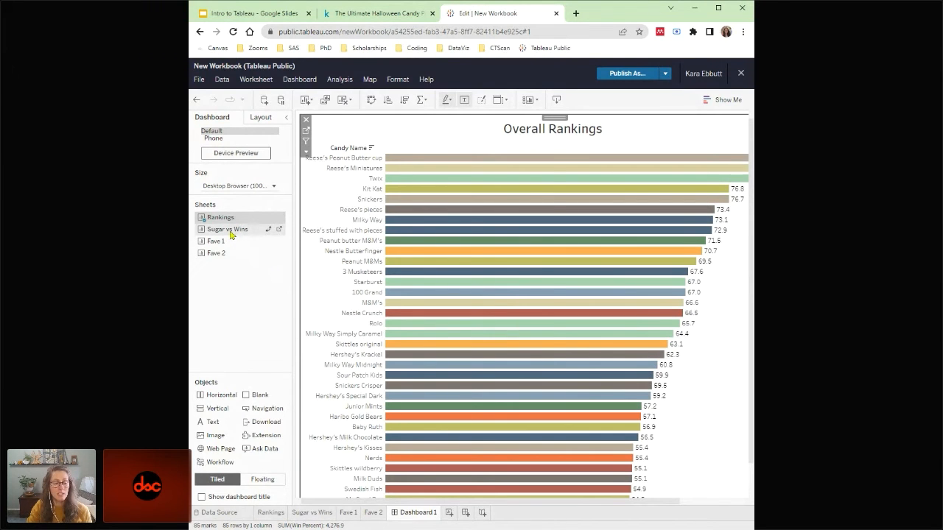
pyautogui.moveTo(230, 234); pyautogui.dragTo(337, 262)
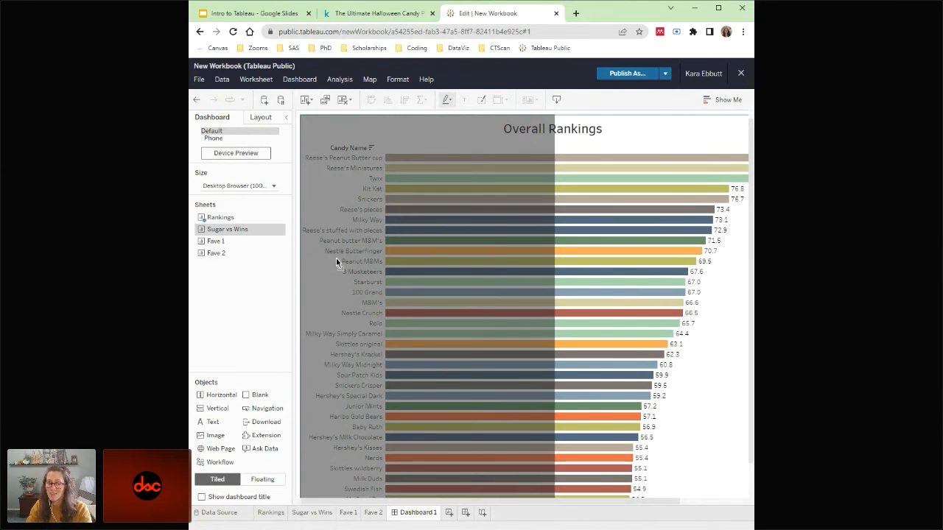
pyautogui.moveTo(336, 263)
pyautogui.mouseDown()
pyautogui.moveTo(652, 272)
pyautogui.moveTo(655, 294)
pyautogui.moveTo(593, 405)
pyautogui.moveTo(614, 353)
pyautogui.moveTo(618, 287)
pyautogui.moveTo(539, 276)
pyautogui.moveTo(626, 288)
pyautogui.moveTo(632, 318)
pyautogui.mouseUp()
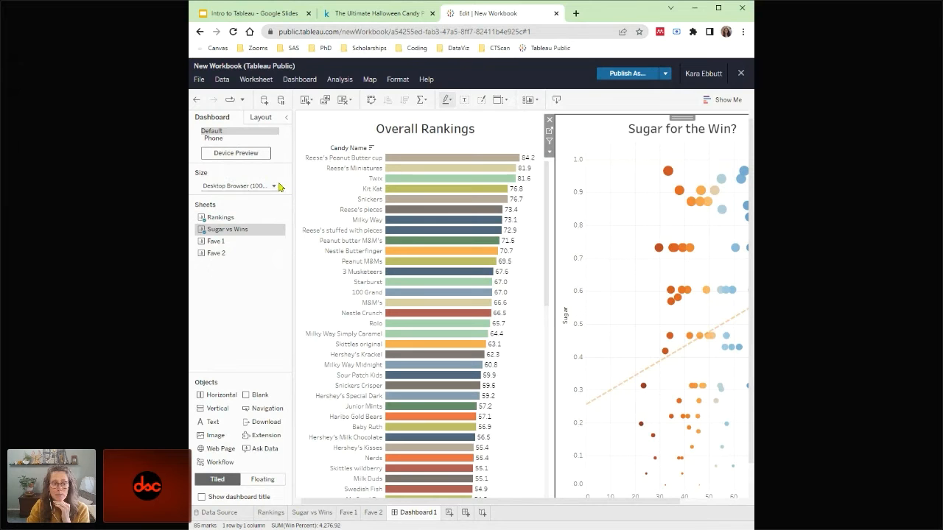
# - Set the dashboard size to Automatic
pyautogui.click(274, 186)
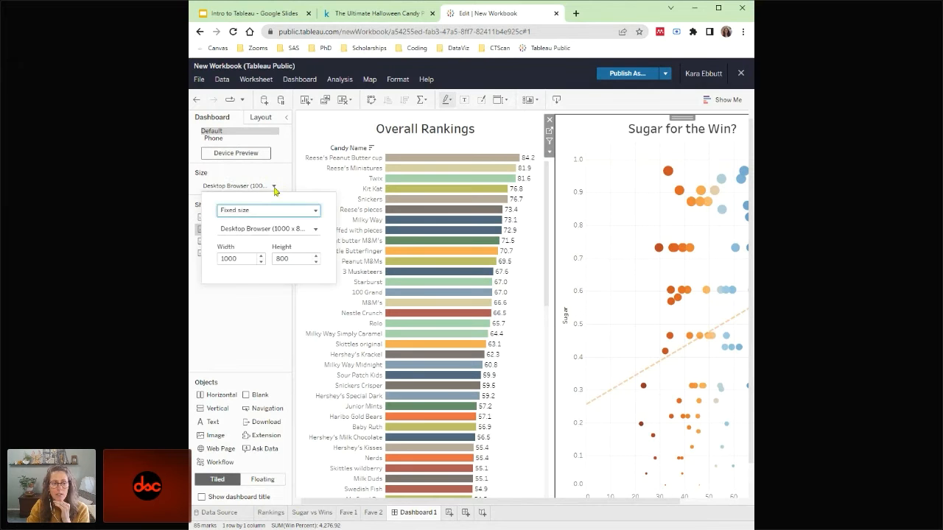
pyautogui.click(317, 230)
pyautogui.click(318, 211)
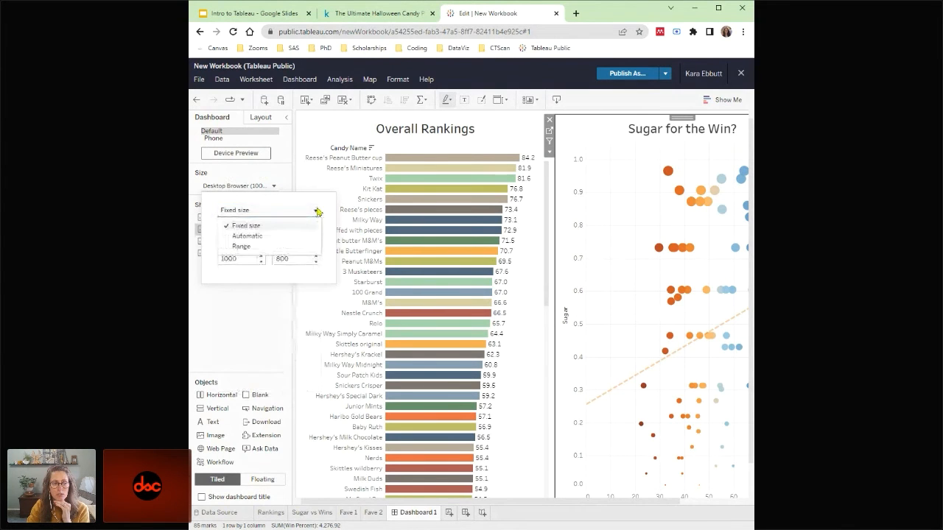
pyautogui.click(288, 236)
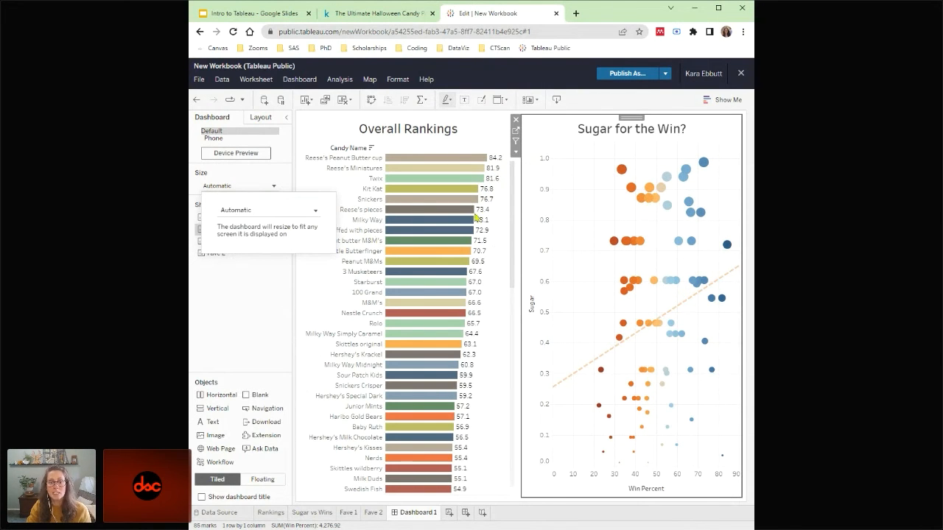
pyautogui.click(251, 287)
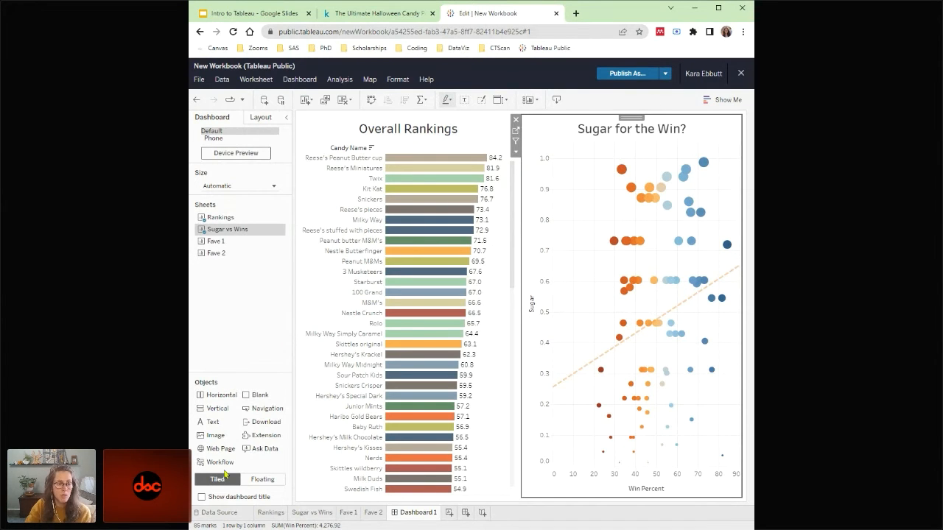
# - Add the Fave 1 sheet below the Sugar for the Win? chart and the Fave 2 sheet below Fave 1
pyautogui.moveTo(217, 243); pyautogui.dragTo(620, 386)
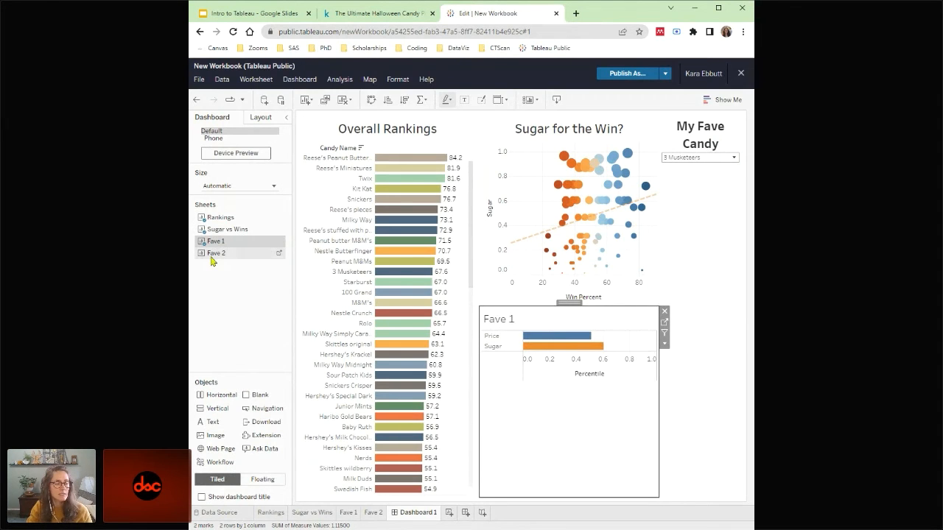
pyautogui.moveTo(211, 258)
pyautogui.mouseDown()
pyautogui.moveTo(500, 361)
pyautogui.moveTo(544, 393)
pyautogui.moveTo(564, 425)
pyautogui.mouseUp()
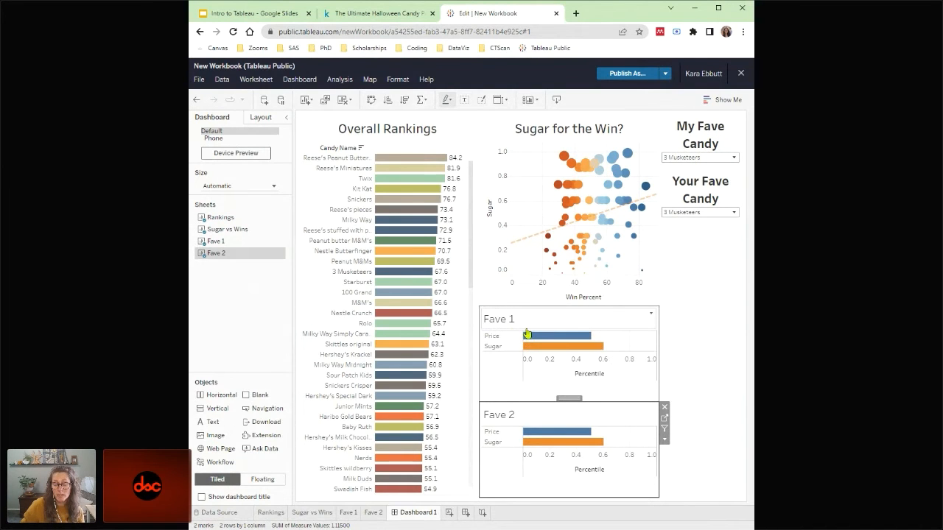
# - Move the My Fave Candy filter to the left of the Fave 1 chart and the Your Fave Candy filter to the left of Fave 2
pyautogui.click(700, 123)
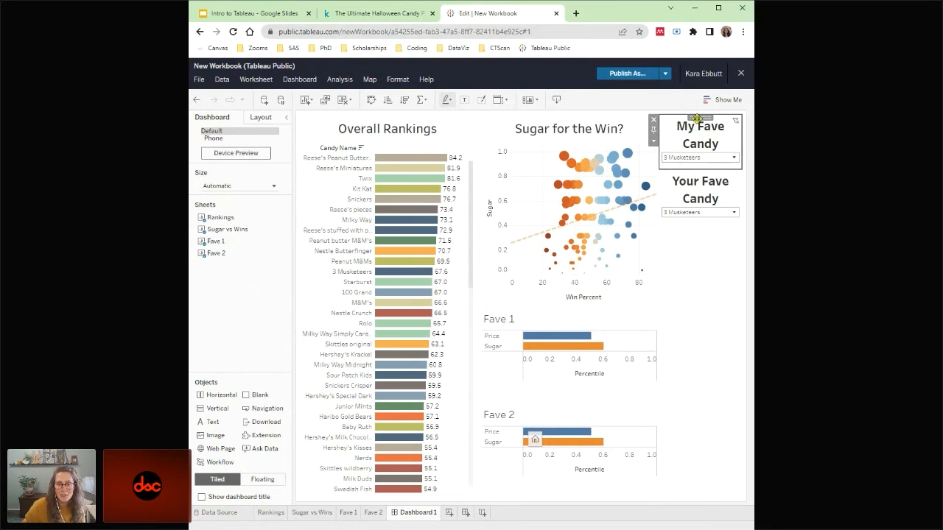
pyautogui.moveTo(700, 117); pyautogui.dragTo(493, 327)
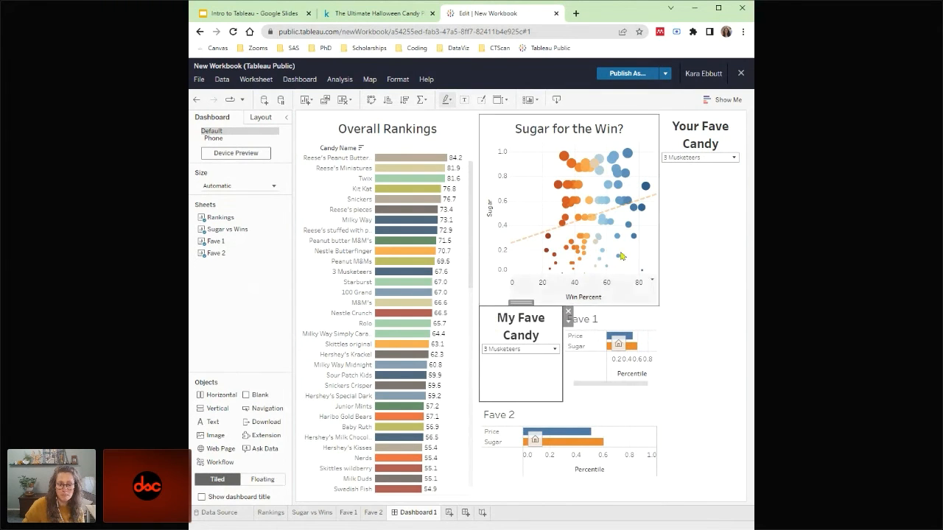
pyautogui.click(703, 122)
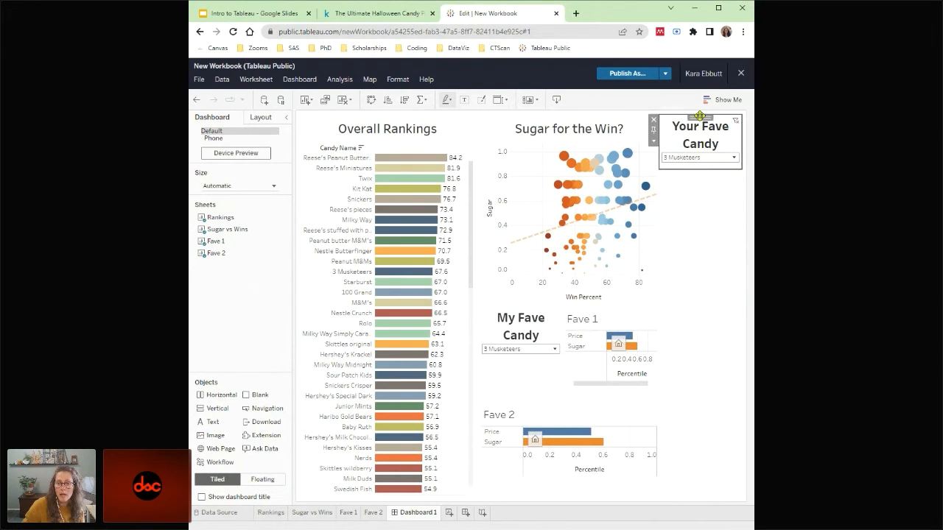
pyautogui.moveTo(701, 131); pyautogui.dragTo(494, 443)
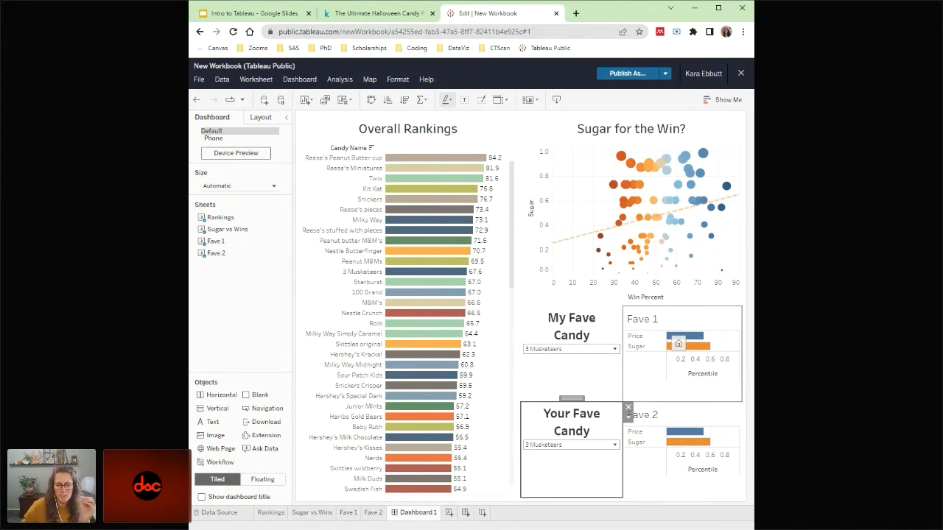
# - Narrow the My Fave Candy and Your Fave Candy filter tiles to matching widths to give their charts more room
pyautogui.click(600, 374)
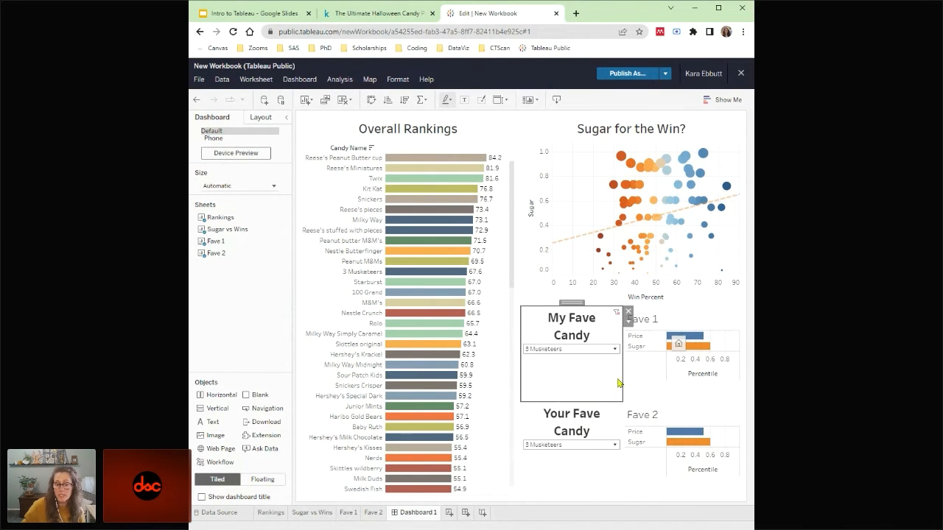
pyautogui.moveTo(623, 384); pyautogui.dragTo(613, 382)
pyautogui.moveTo(597, 378); pyautogui.dragTo(595, 377)
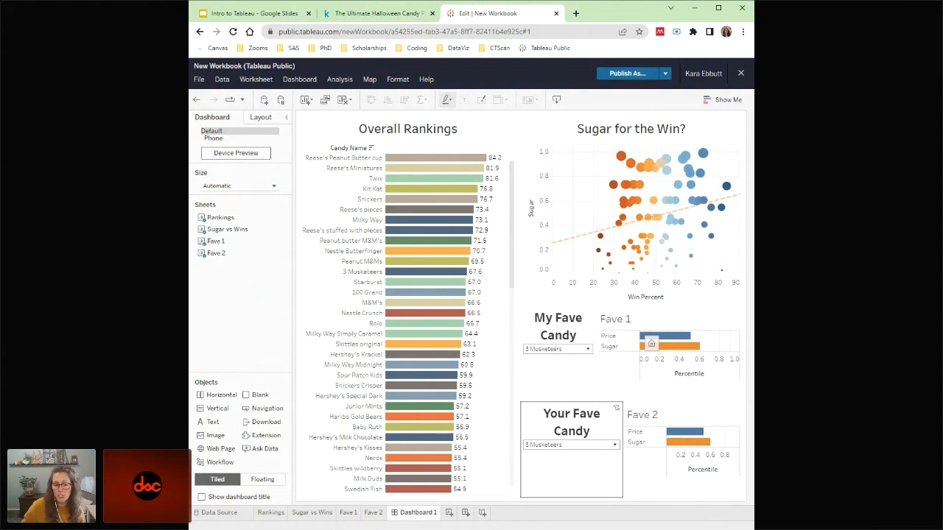
pyautogui.click(572, 467)
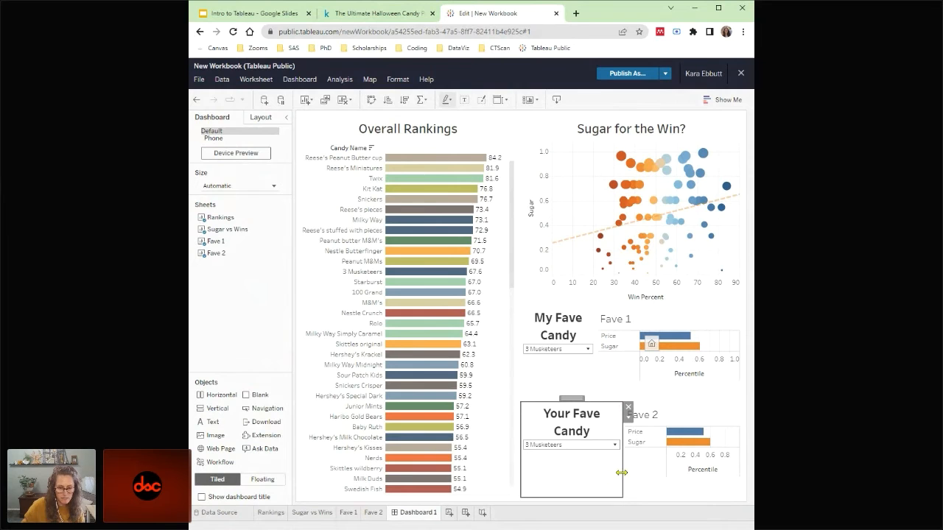
pyautogui.moveTo(622, 472); pyautogui.dragTo(609, 469)
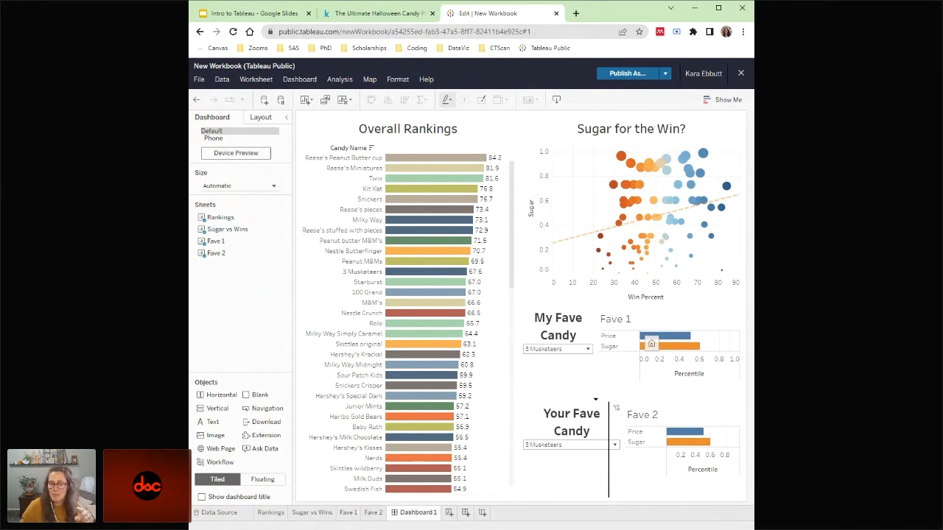
pyautogui.moveTo(608, 469)
pyautogui.mouseDown()
pyautogui.moveTo(595, 469)
pyautogui.moveTo(611, 462)
pyautogui.moveTo(601, 462)
pyautogui.mouseUp()
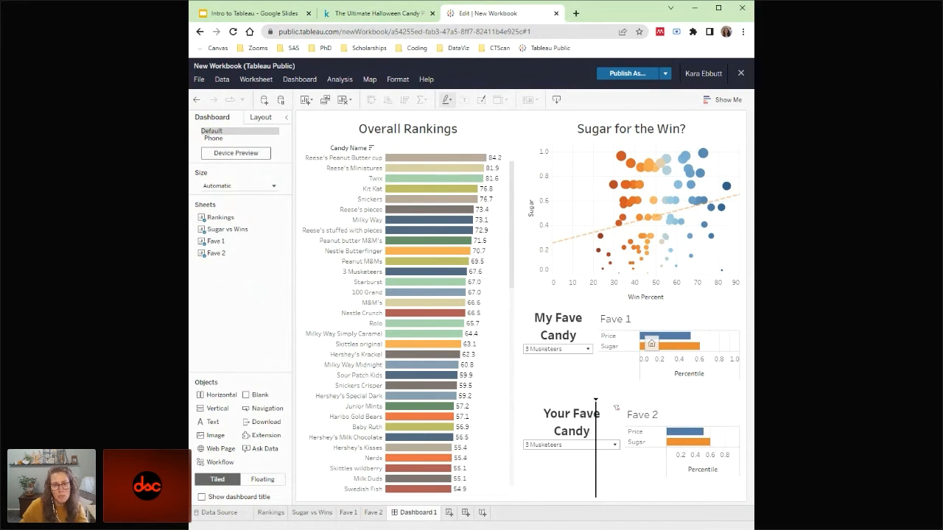
pyautogui.moveTo(595, 468); pyautogui.dragTo(600, 462)
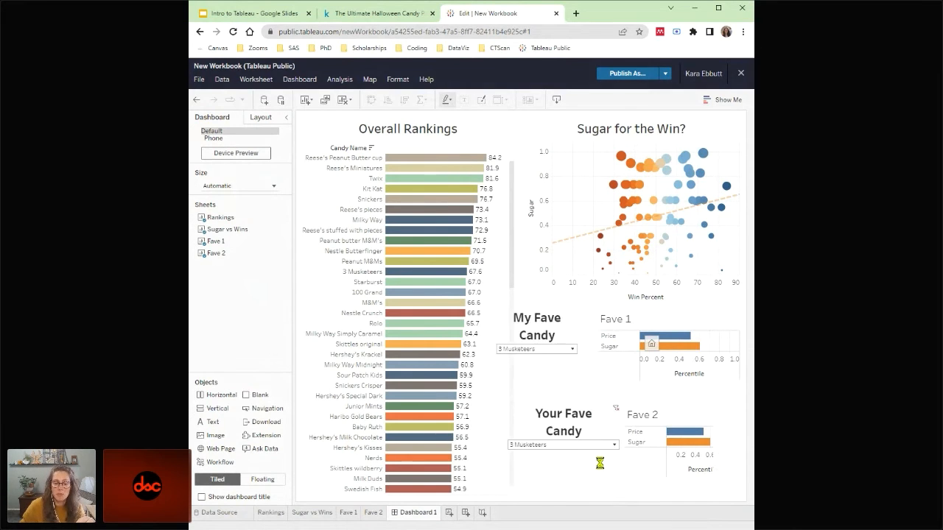
# - Hide the titles of the Fave 1 and Fave 2 charts on the dashboard
pyautogui.click(600, 464)
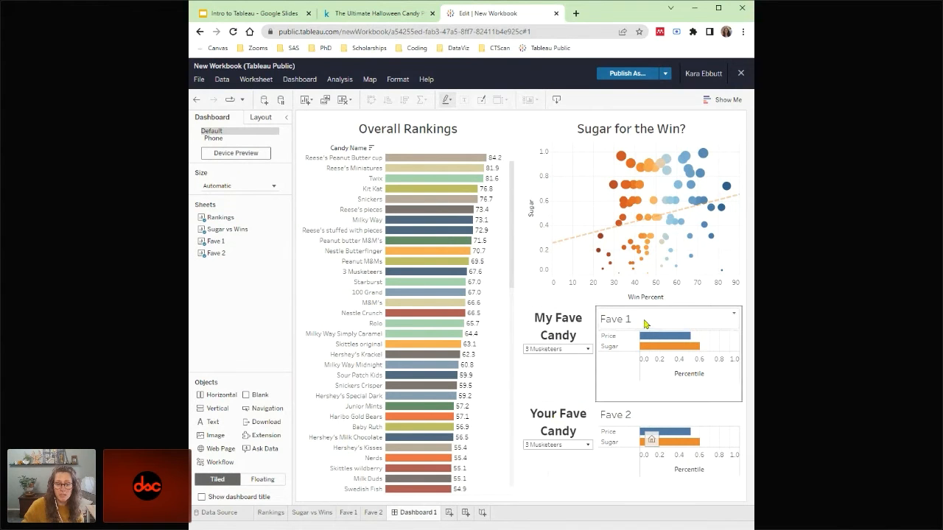
pyautogui.click(669, 324)
pyautogui.rightClick(670, 323)
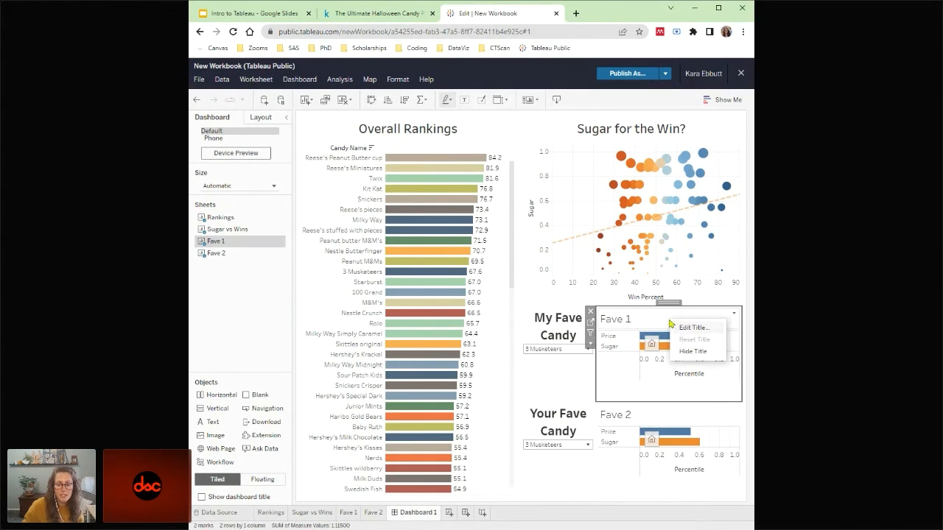
pyautogui.click(693, 351)
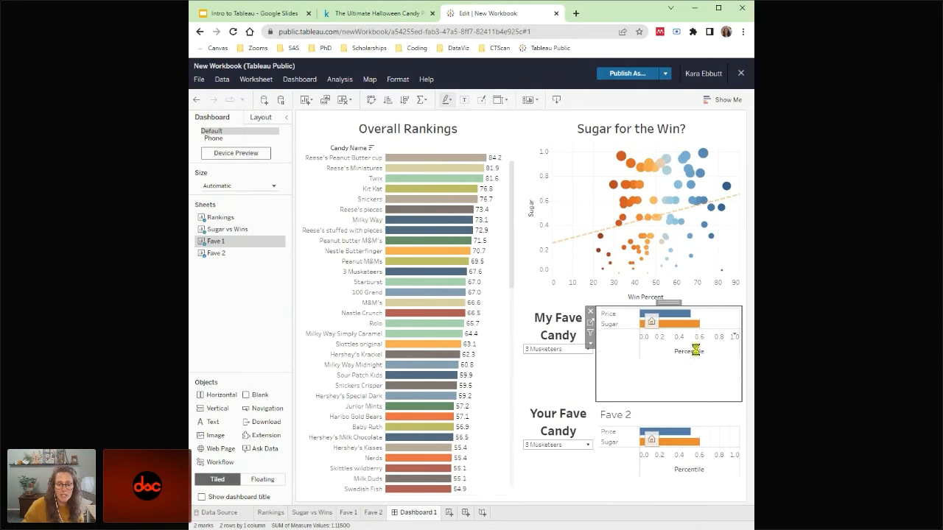
pyautogui.click(677, 416)
pyautogui.rightClick(676, 416)
pyautogui.click(705, 444)
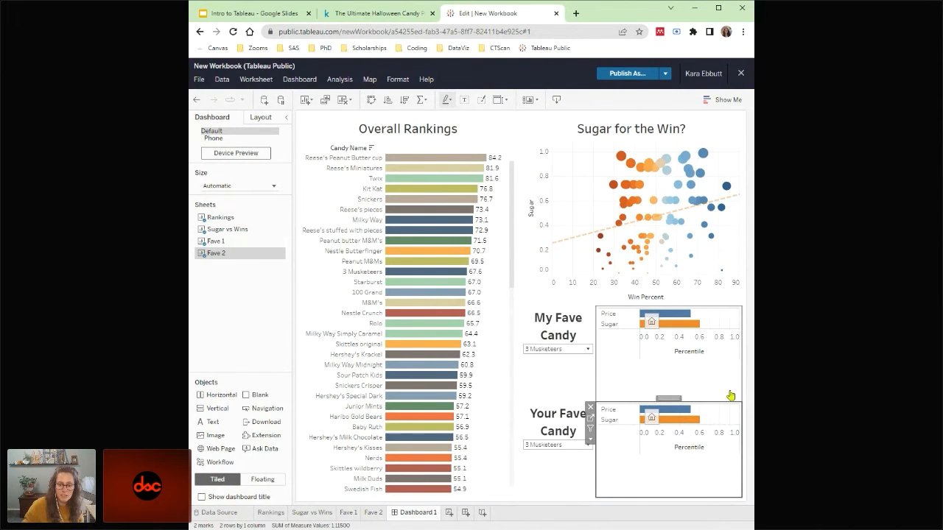
pyautogui.click(753, 398)
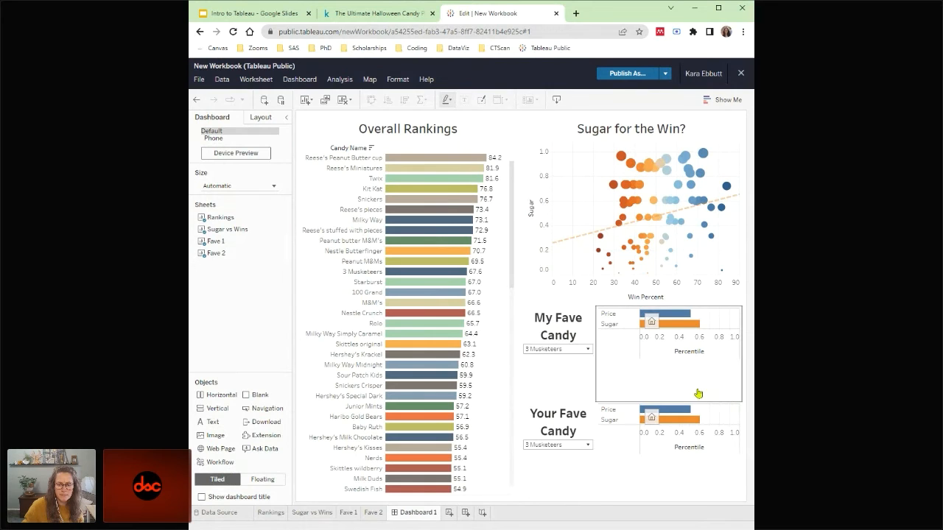
# - Hide the Percentile axis header of the Fave 1 chart
pyautogui.click(549, 383)
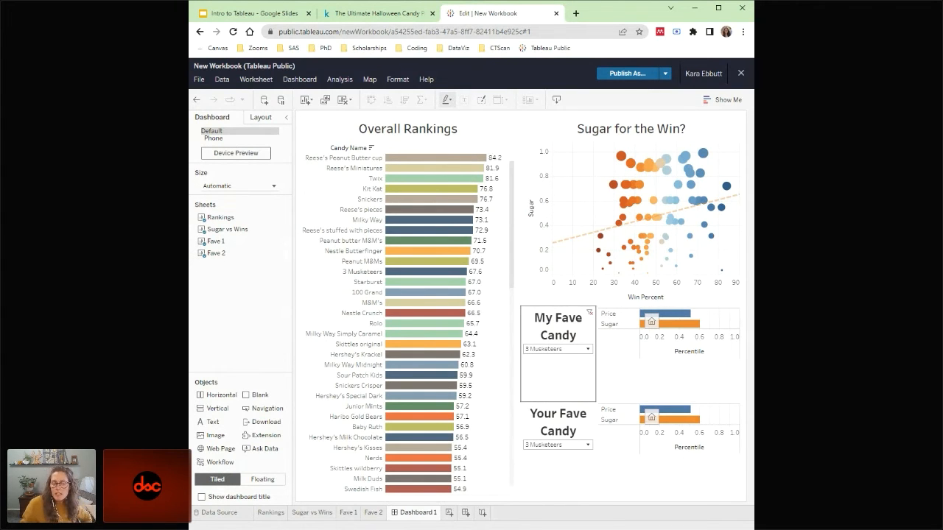
pyautogui.click(672, 367)
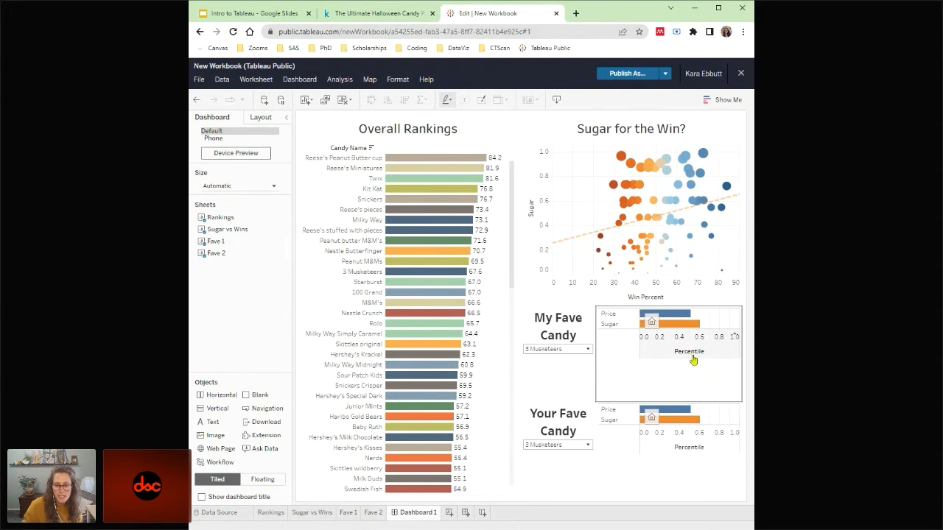
pyautogui.click(690, 451)
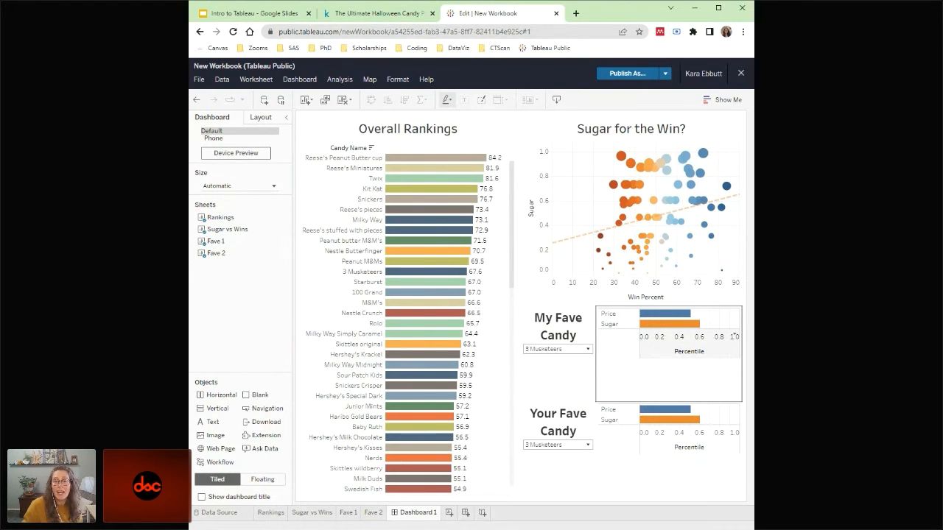
pyautogui.rightClick(710, 359)
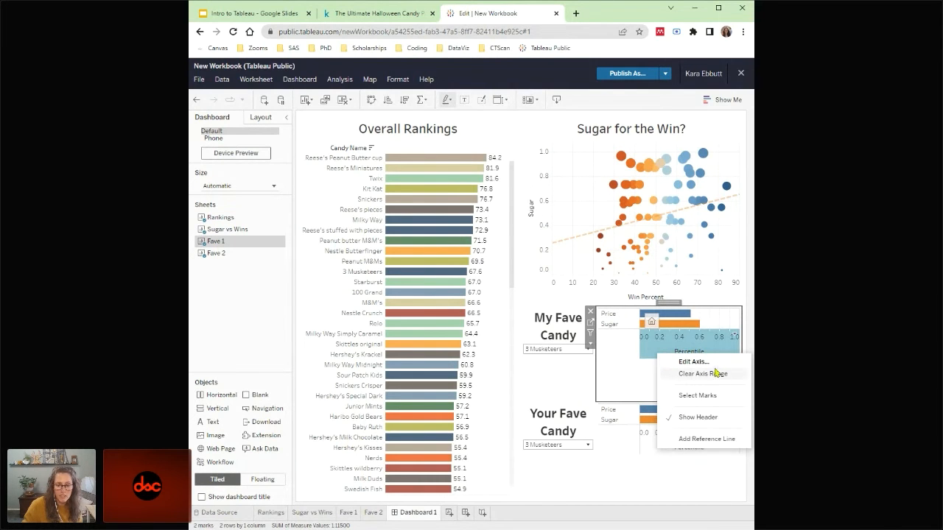
pyautogui.click(719, 418)
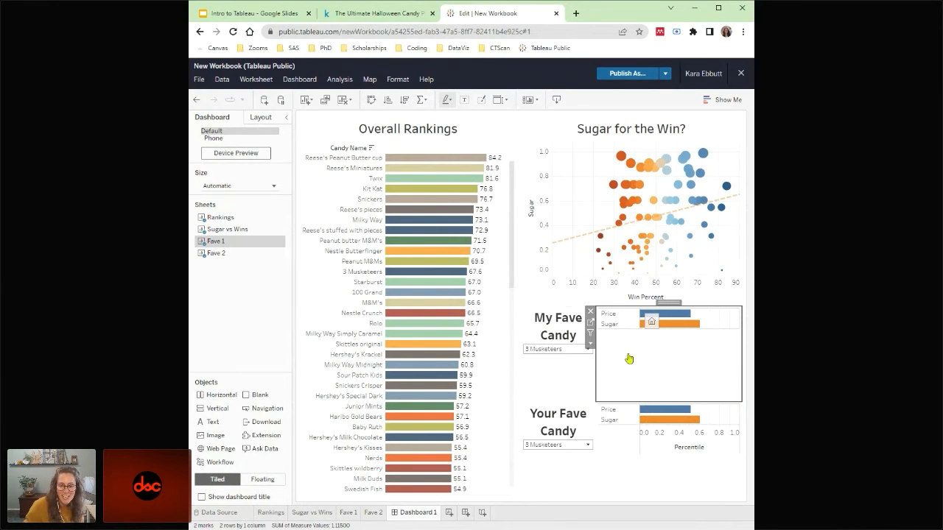
pyautogui.click(746, 295)
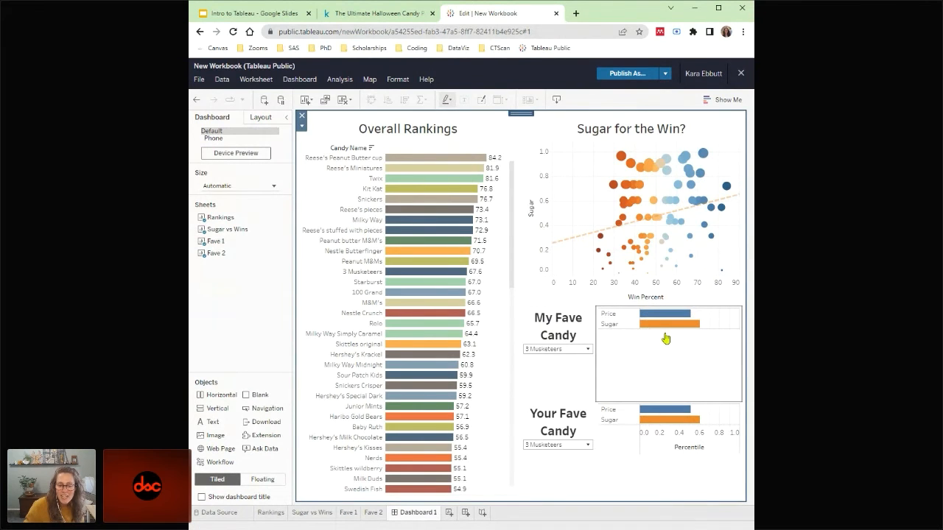
# - Widen the browser window to give the dashboard more horizontal room
pyautogui.click(709, 332)
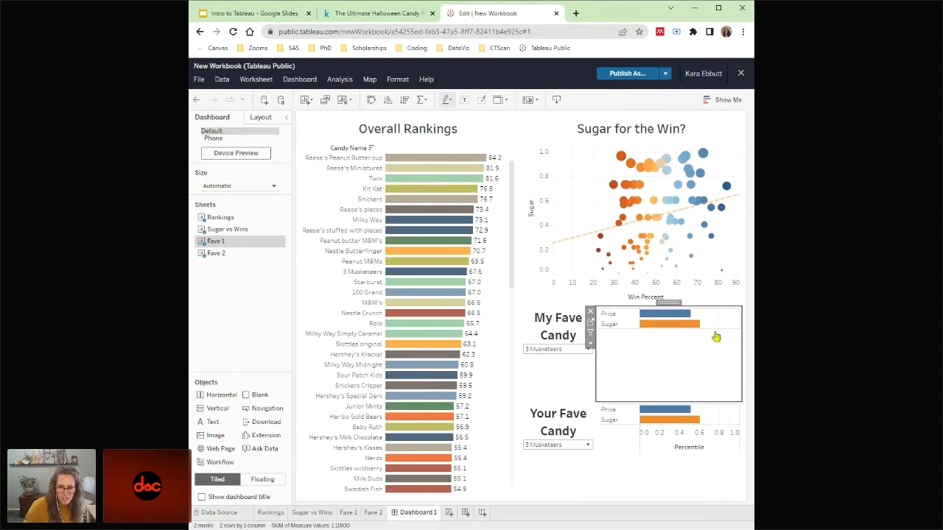
pyautogui.click(750, 383)
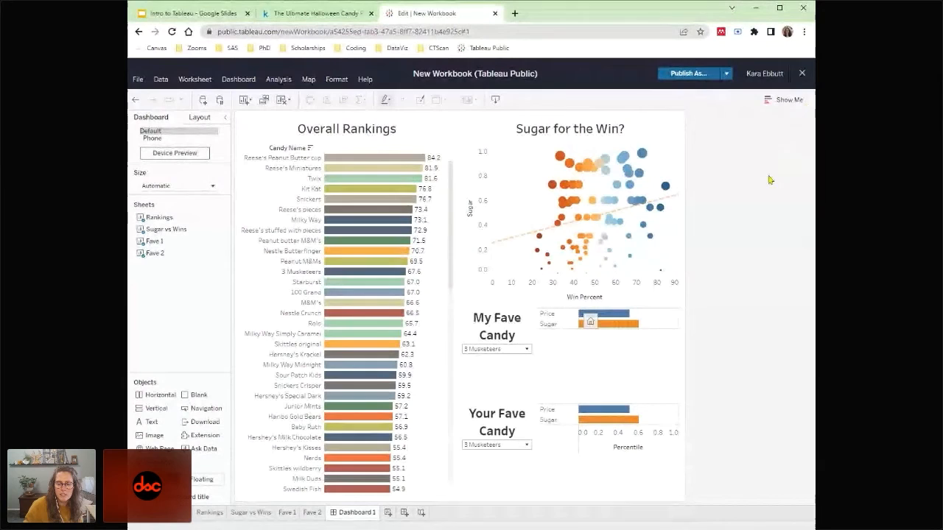
pyautogui.click(706, 339)
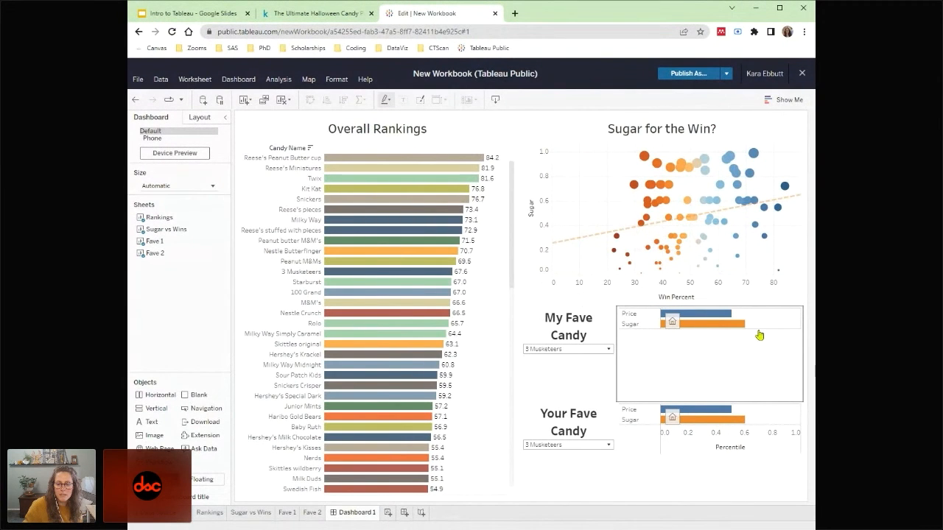
pyautogui.click(759, 333)
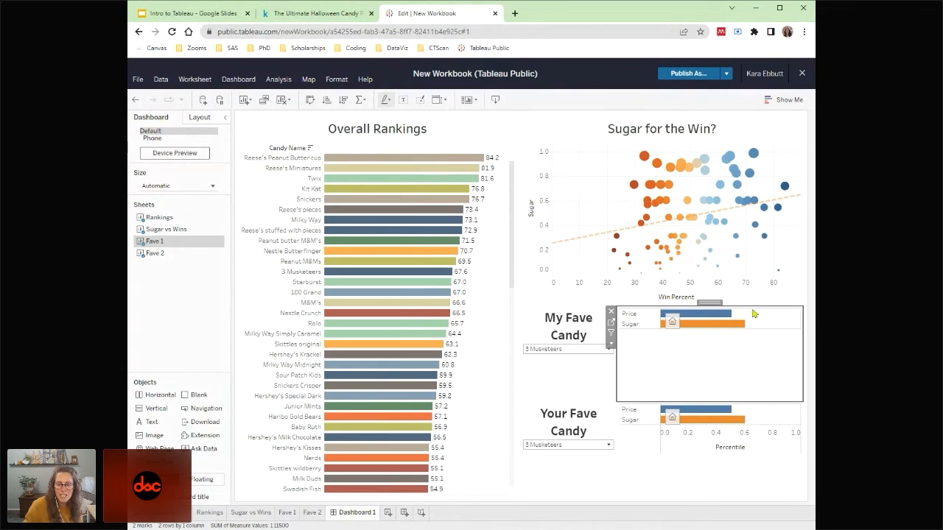
# - Increase the height of the Sugar for the Win? chart and extend the Fave 1 tile further down
pyautogui.click(738, 126)
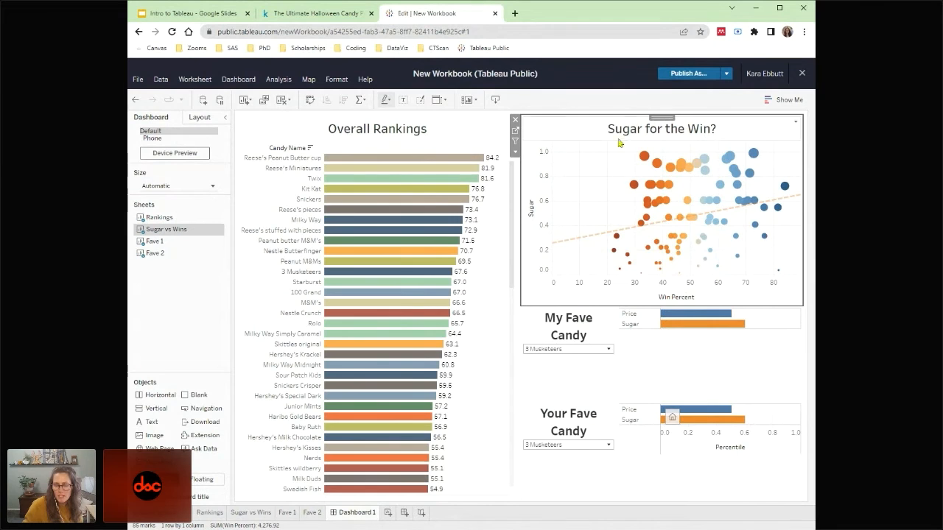
pyautogui.moveTo(642, 238)
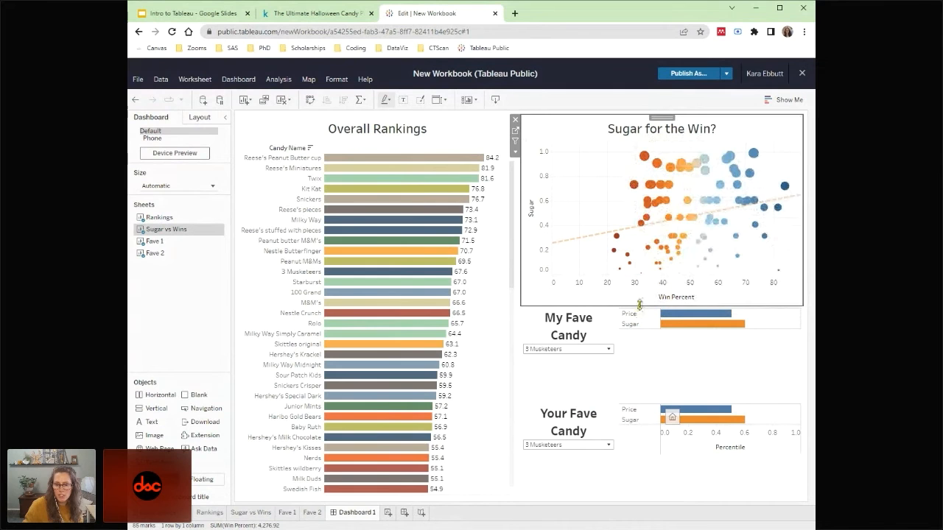
pyautogui.moveTo(640, 310); pyautogui.dragTo(637, 348)
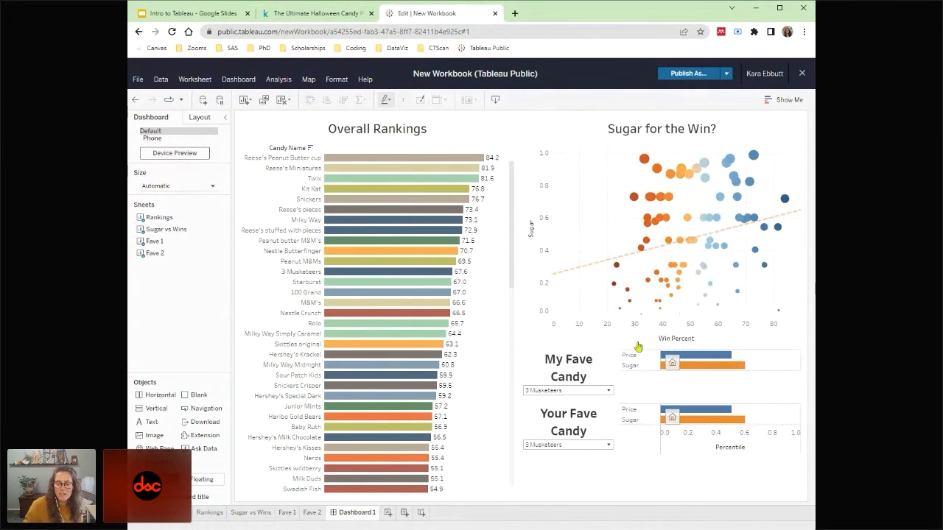
pyautogui.click(696, 398)
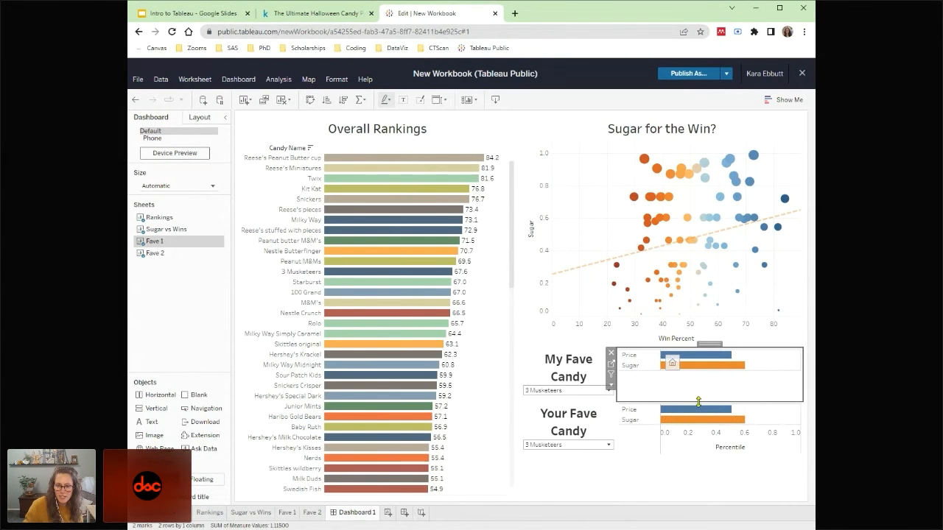
pyautogui.moveTo(698, 402); pyautogui.dragTo(699, 419)
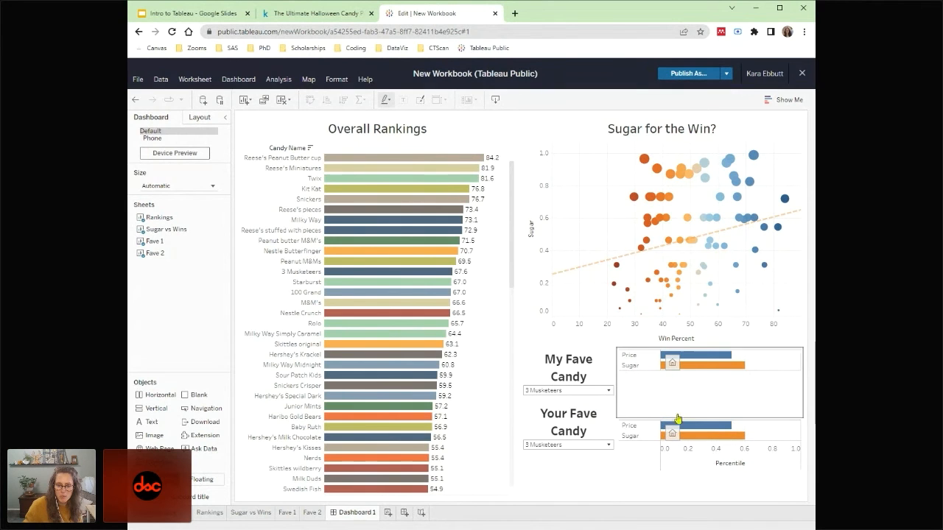
# - Enlarge the row height in the Fave 2 chart to make its Price and Sugar bars thicker
pyautogui.click(608, 391)
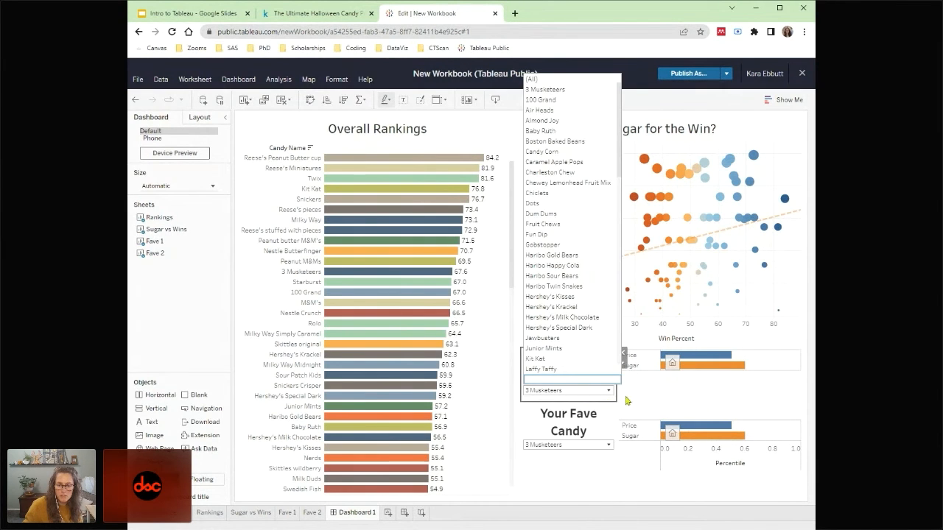
pyautogui.click(681, 472)
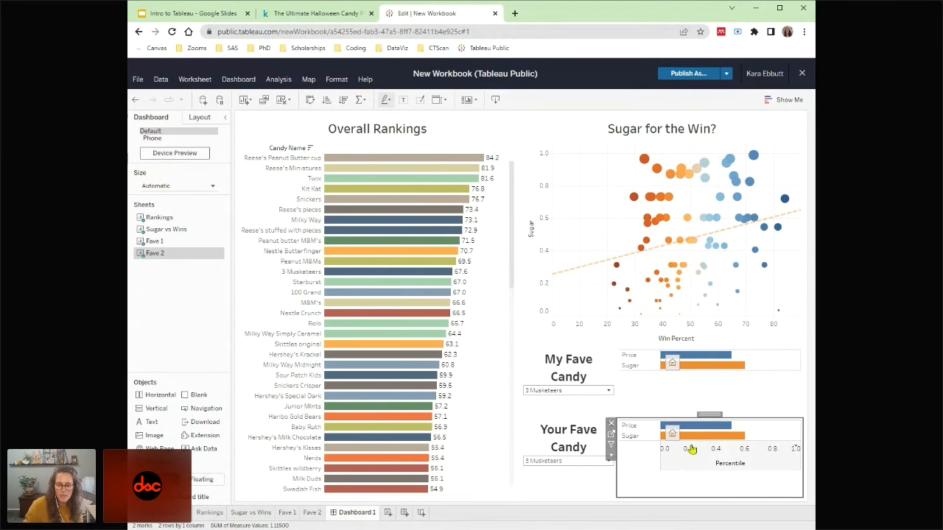
pyautogui.moveTo(694, 442); pyautogui.dragTo(695, 465)
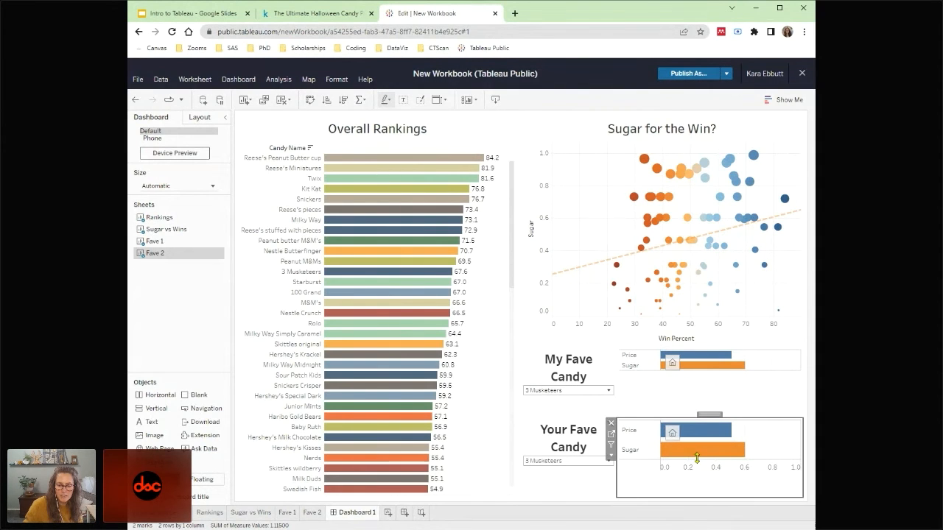
pyautogui.moveTo(698, 460); pyautogui.dragTo(698, 456)
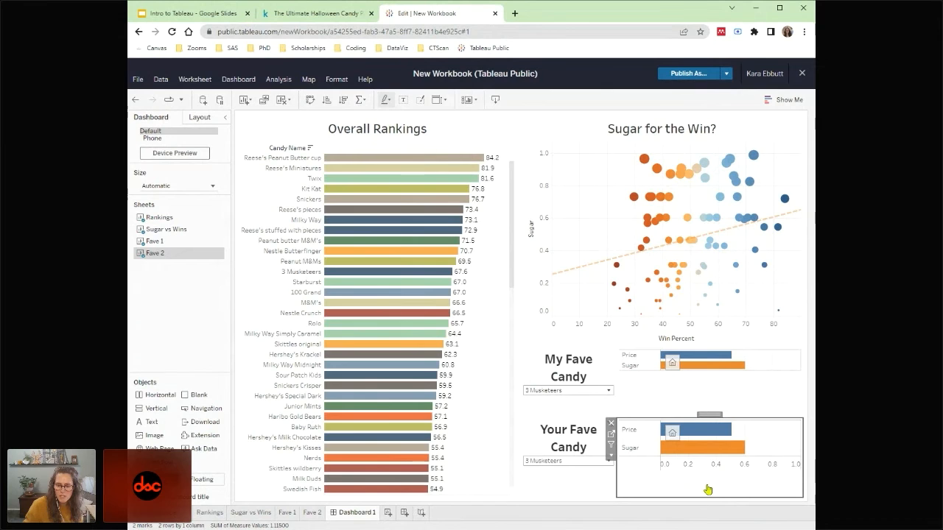
pyautogui.click(712, 391)
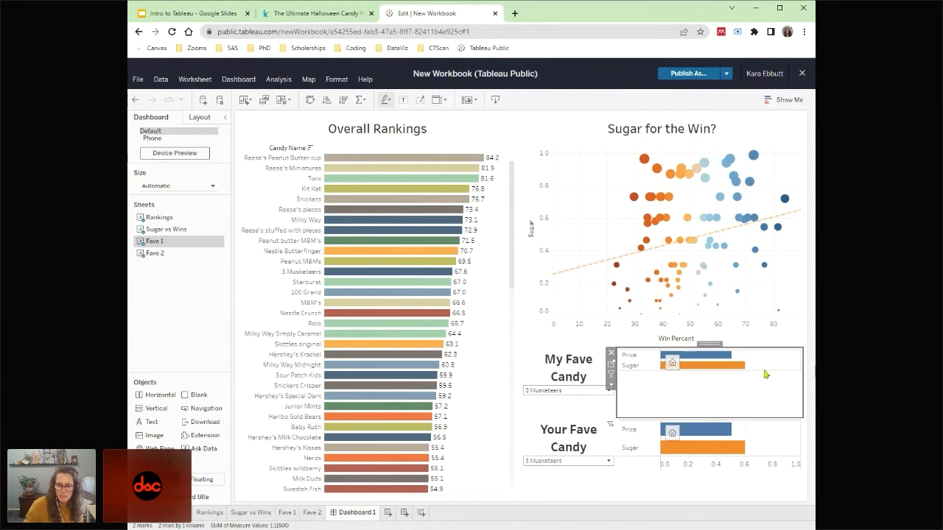
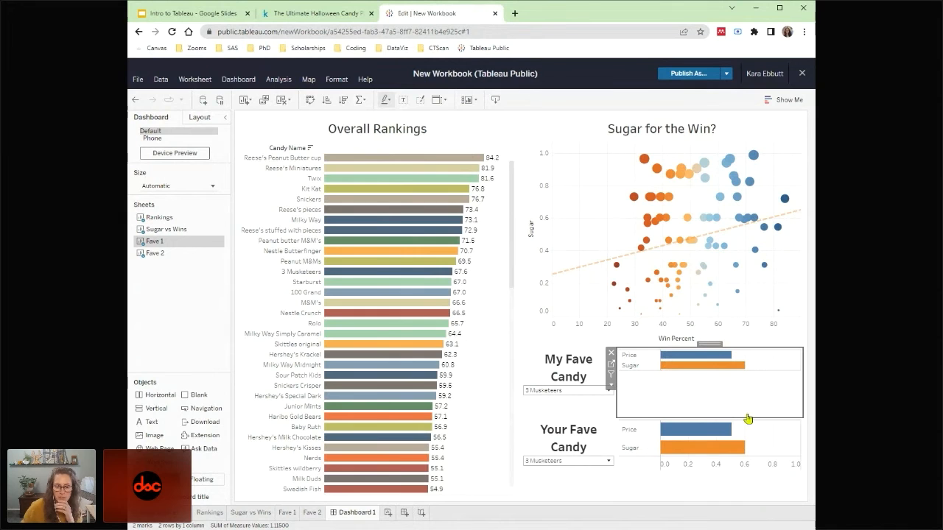
pyautogui.click(287, 512)
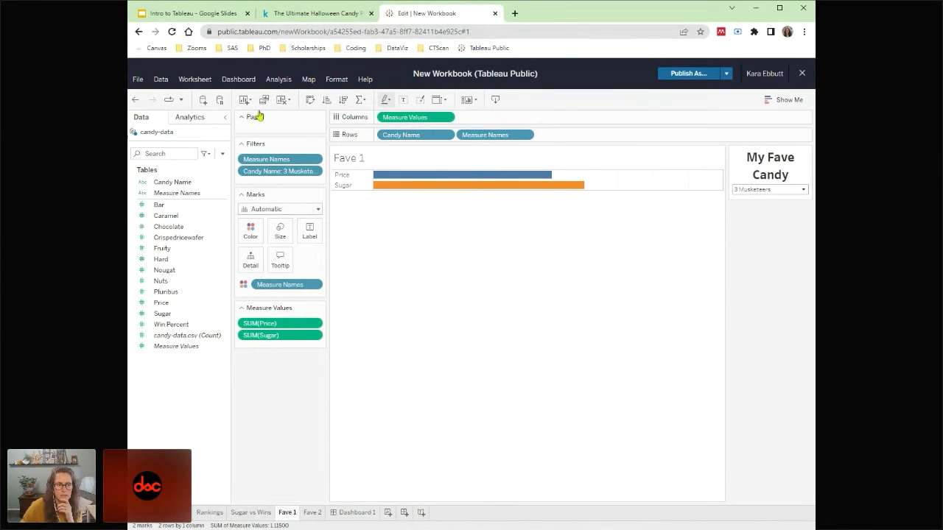
pyautogui.click(210, 80)
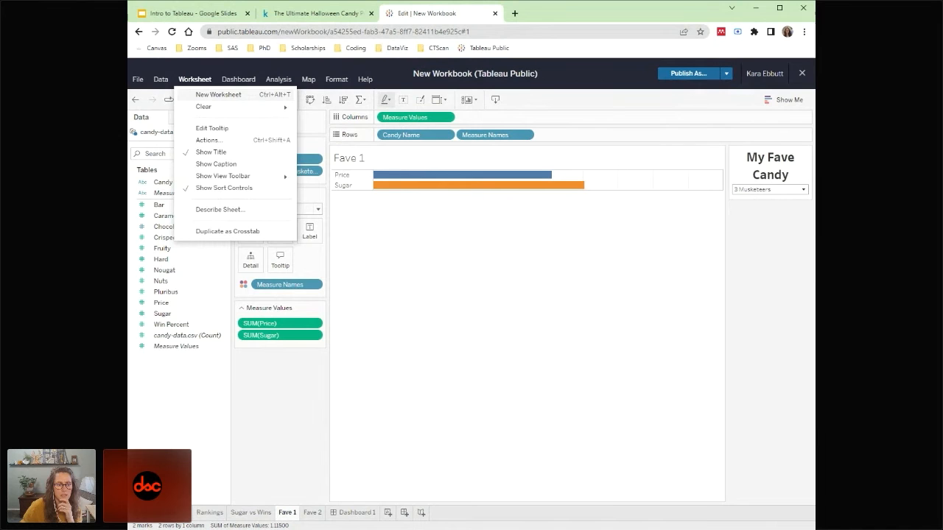
pyautogui.click(650, 302)
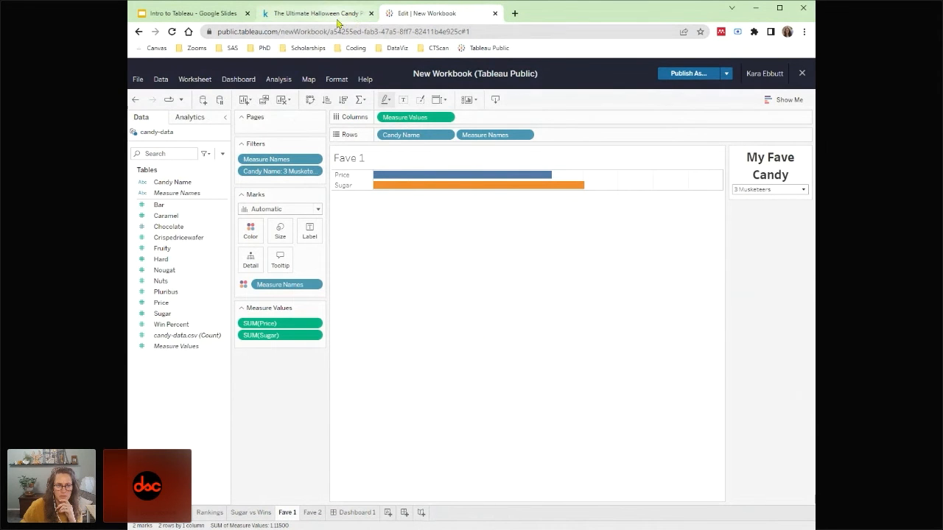
pyautogui.click(345, 515)
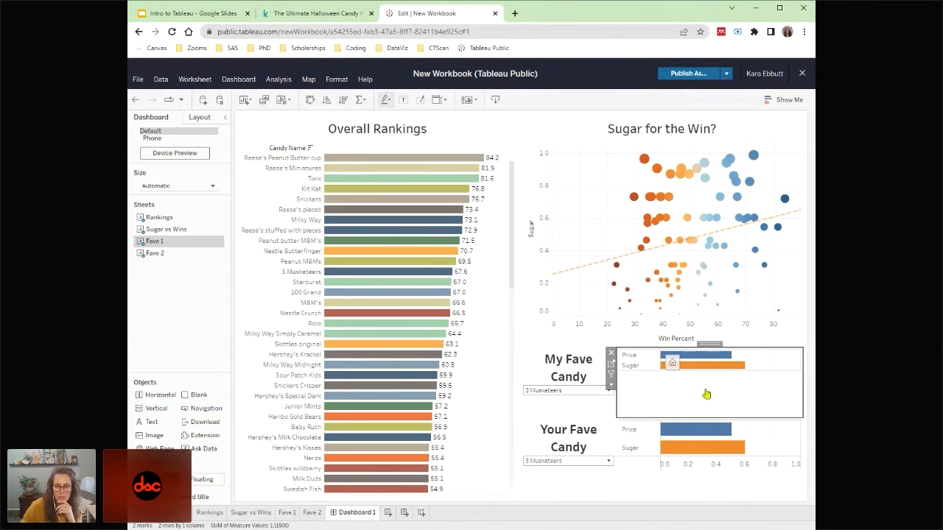
# - Narrow the browser window slightly and set the Fave 1 chart's fit to Entire View
pyautogui.moveTo(814, 384); pyautogui.dragTo(794, 386)
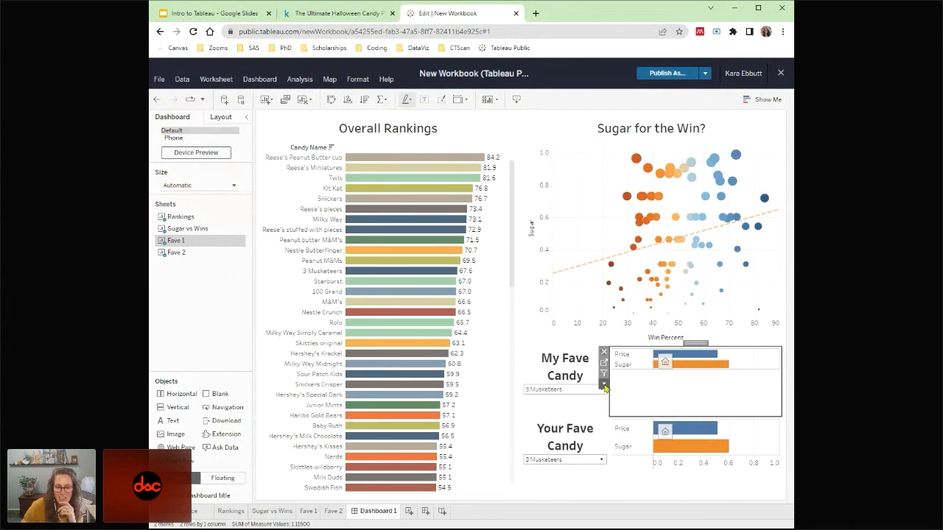
pyautogui.click(604, 385)
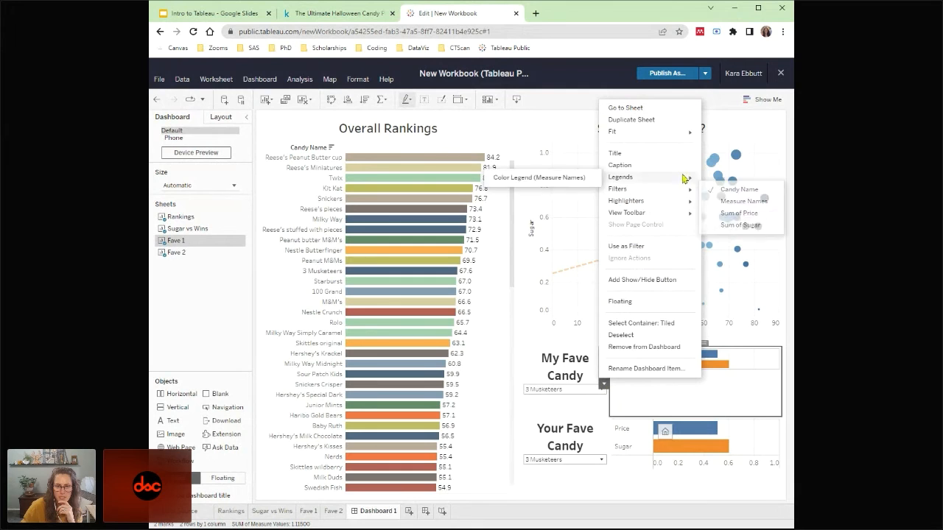
pyautogui.moveTo(666, 134)
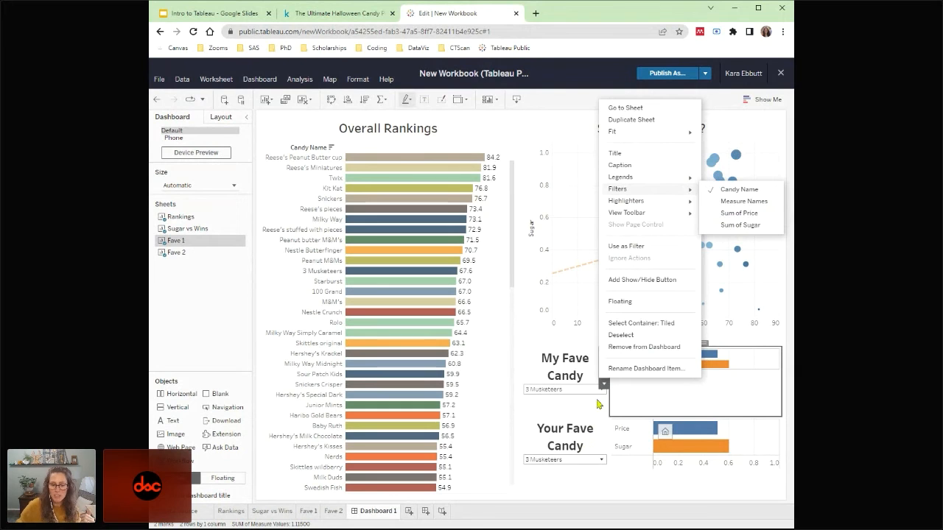
pyautogui.click(635, 394)
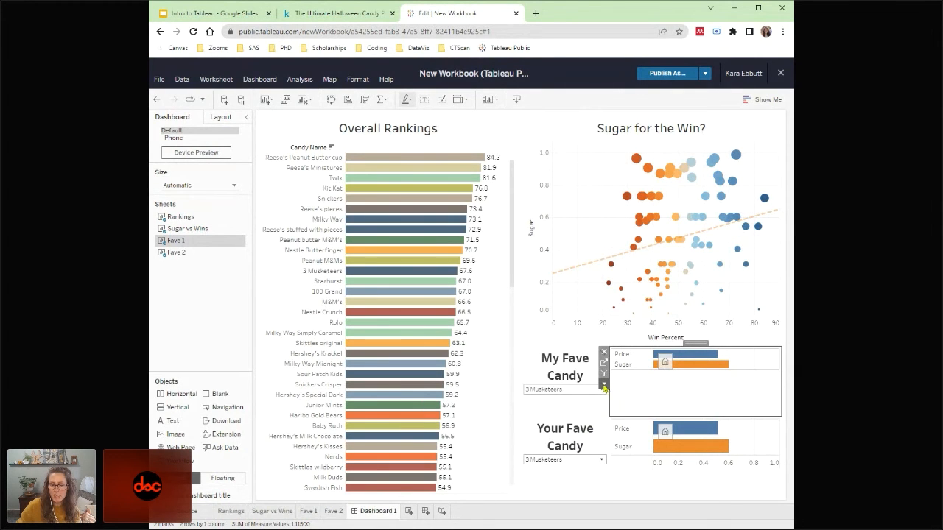
pyautogui.click(604, 386)
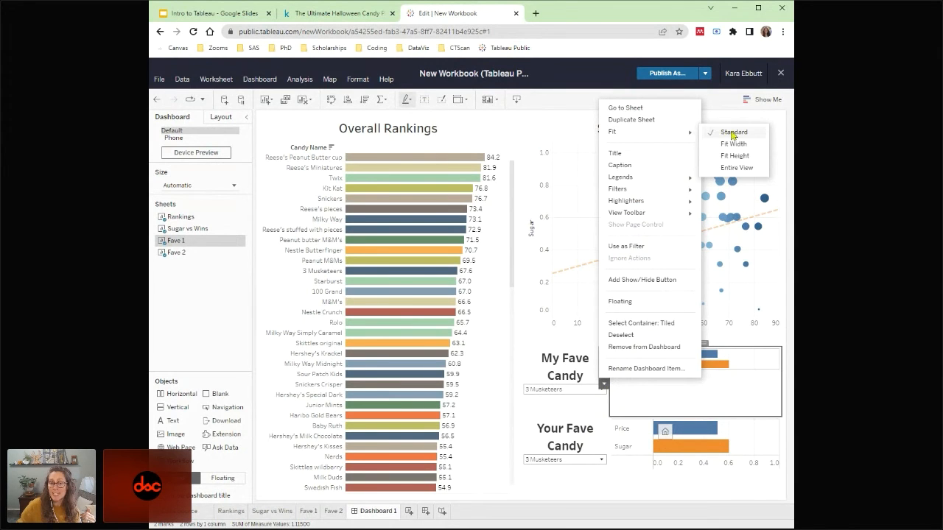
pyautogui.click(737, 168)
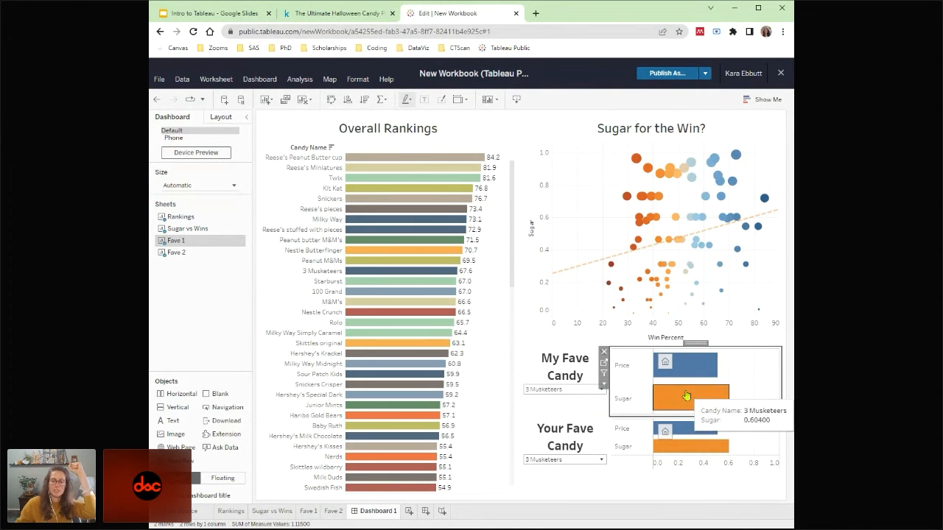
# - Set the Fave 2 chart's fit to Entire View so its bars fill the tile
pyautogui.click(633, 474)
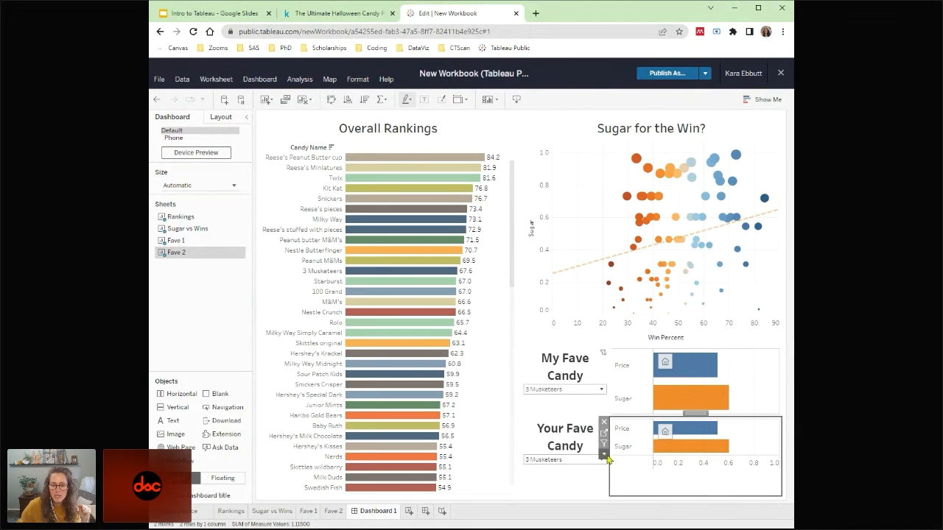
pyautogui.click(604, 454)
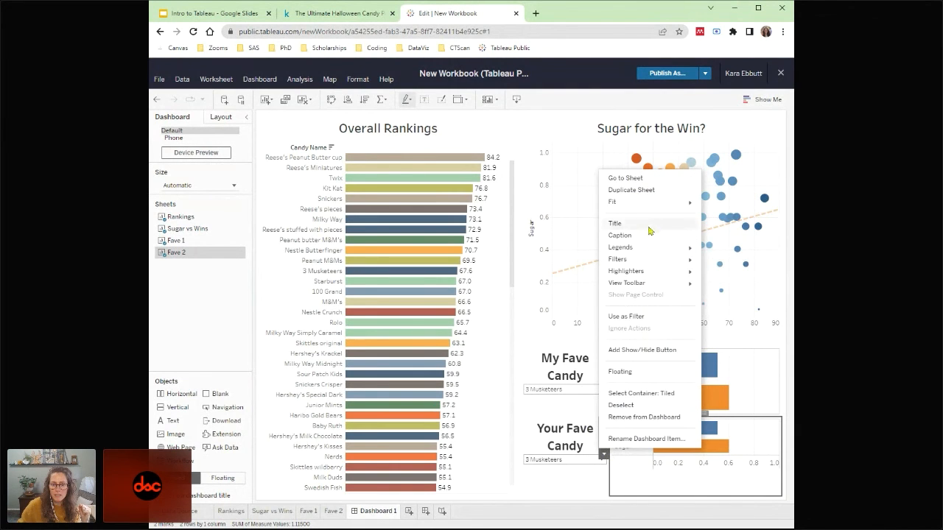
pyautogui.moveTo(659, 202)
pyautogui.click(737, 238)
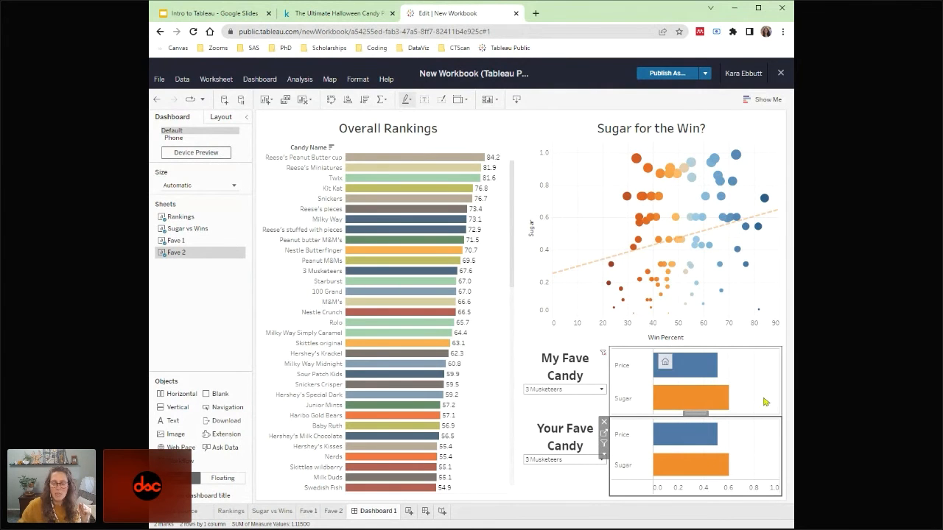
pyautogui.click(566, 490)
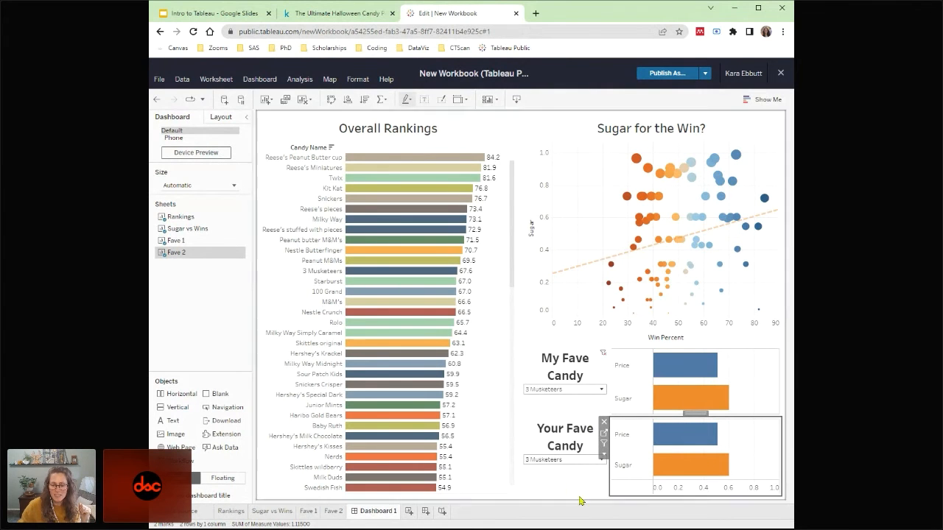
pyautogui.click(788, 347)
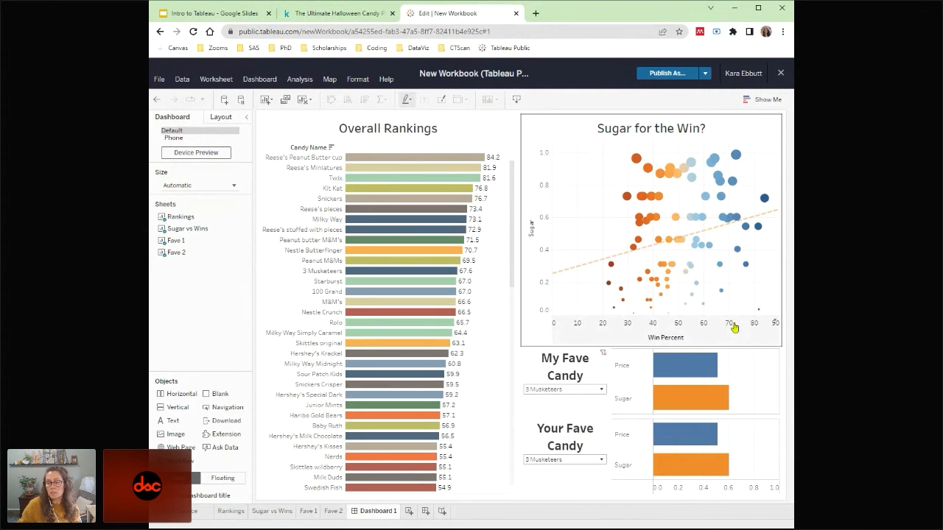
pyautogui.moveTo(648, 178)
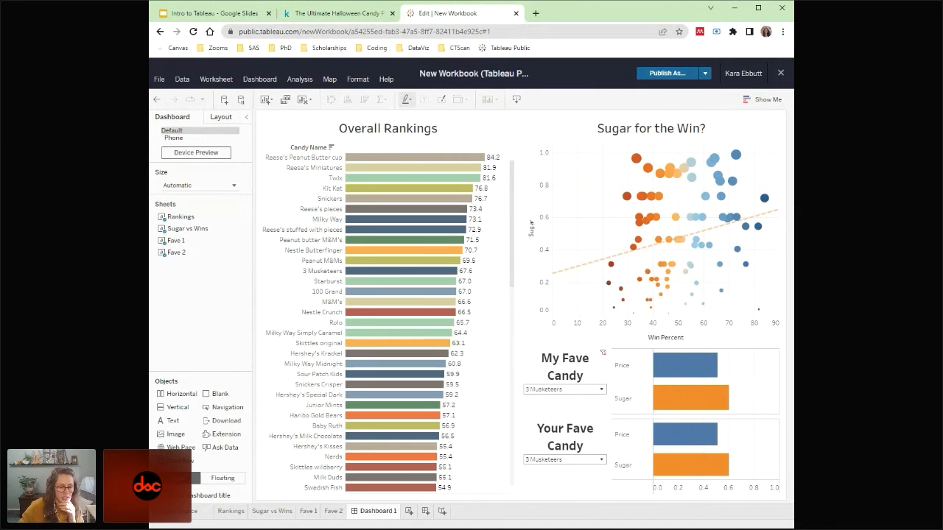
# - Open the Rankings sheet and examine the label text editor for its Win Percent labels
pyautogui.click(231, 511)
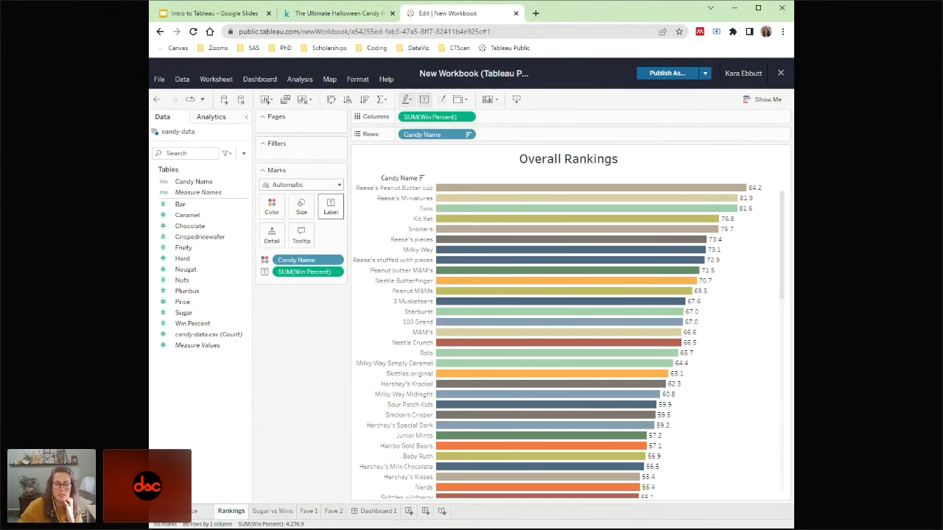
pyautogui.click(336, 213)
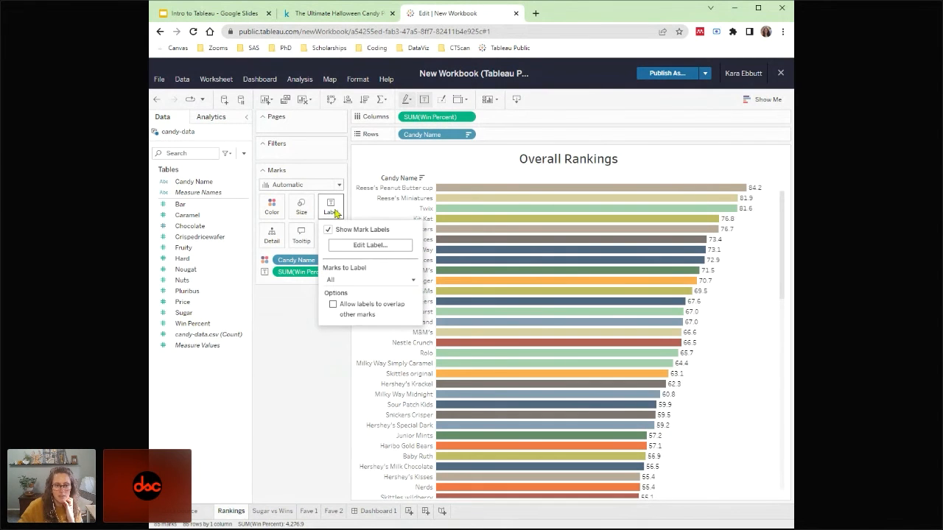
pyautogui.click(363, 246)
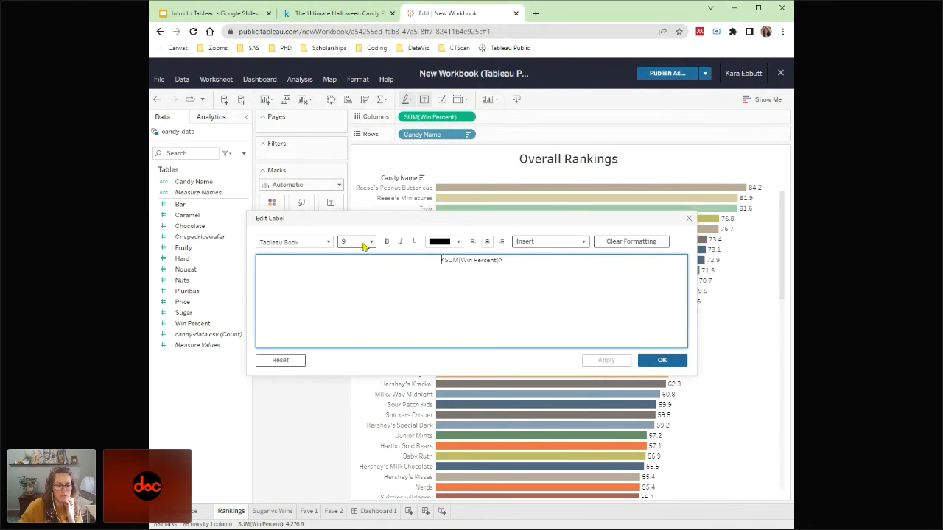
pyautogui.click(583, 243)
pyautogui.click(582, 225)
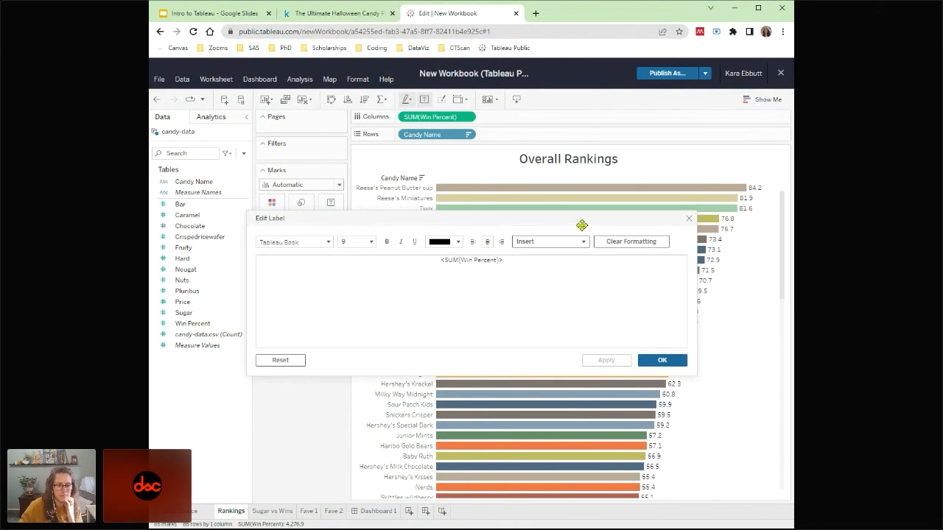
pyautogui.click(663, 360)
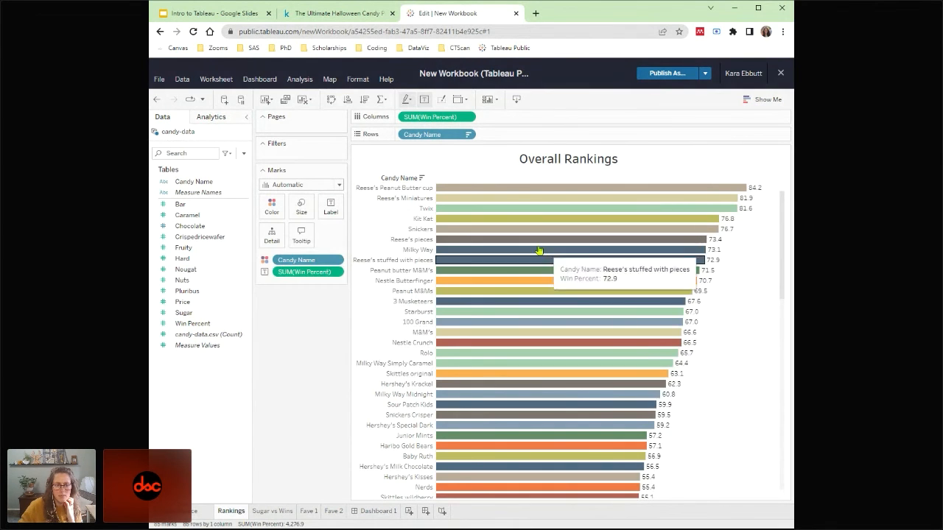
pyautogui.rightClick(752, 191)
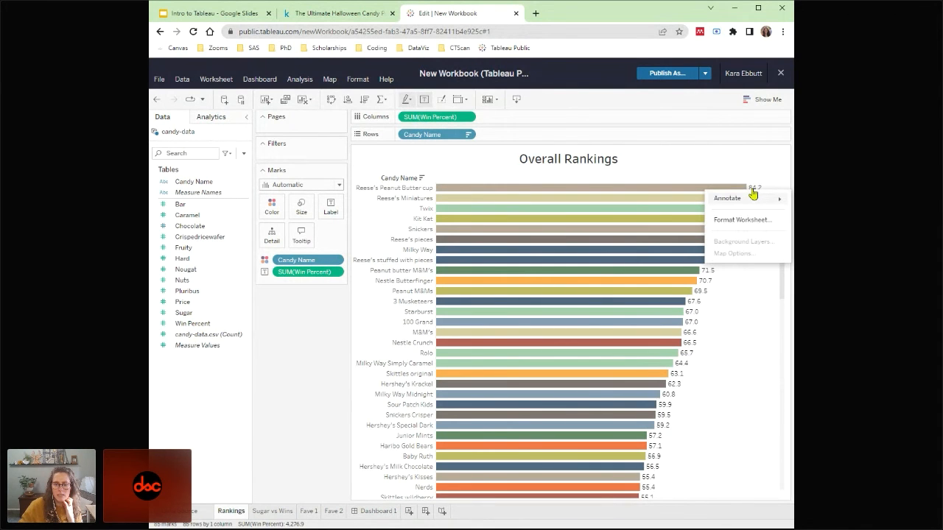
pyautogui.click(662, 192)
pyautogui.rightClick(662, 193)
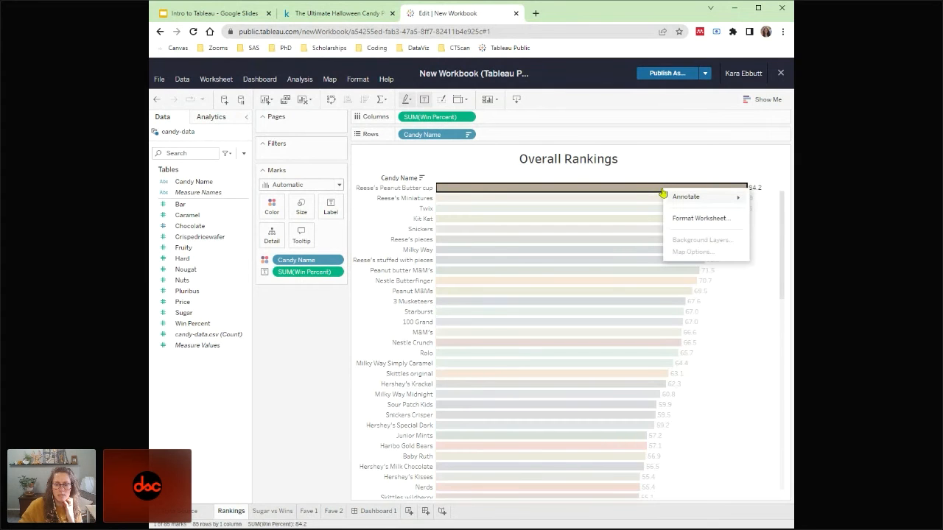
pyautogui.moveTo(680, 201)
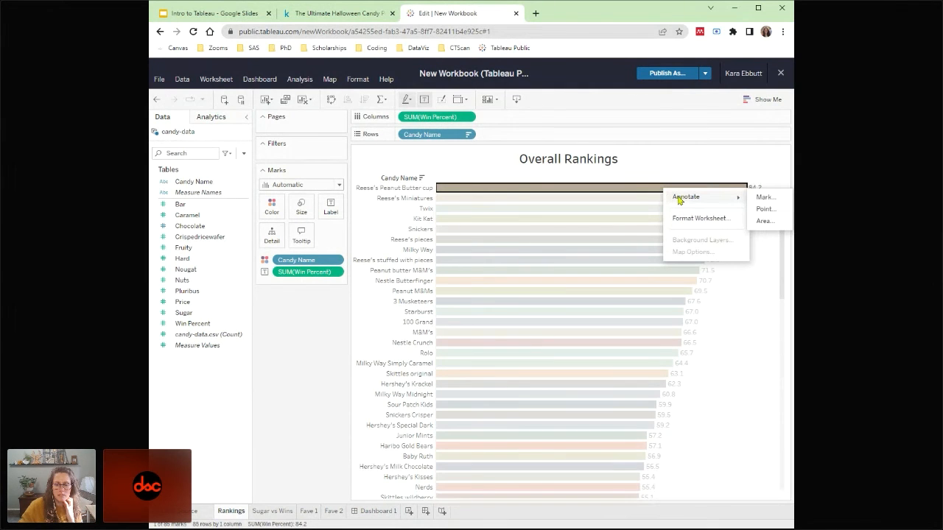
pyautogui.click(682, 175)
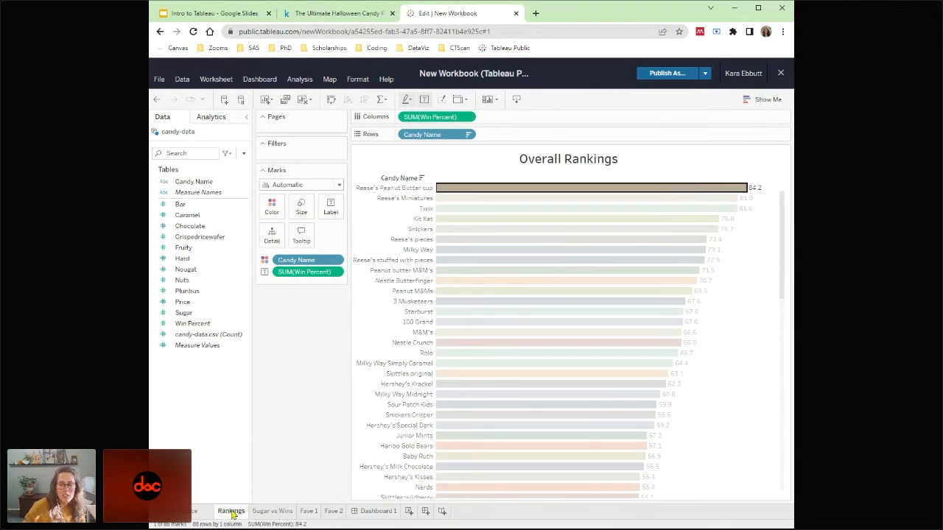
pyautogui.click(766, 439)
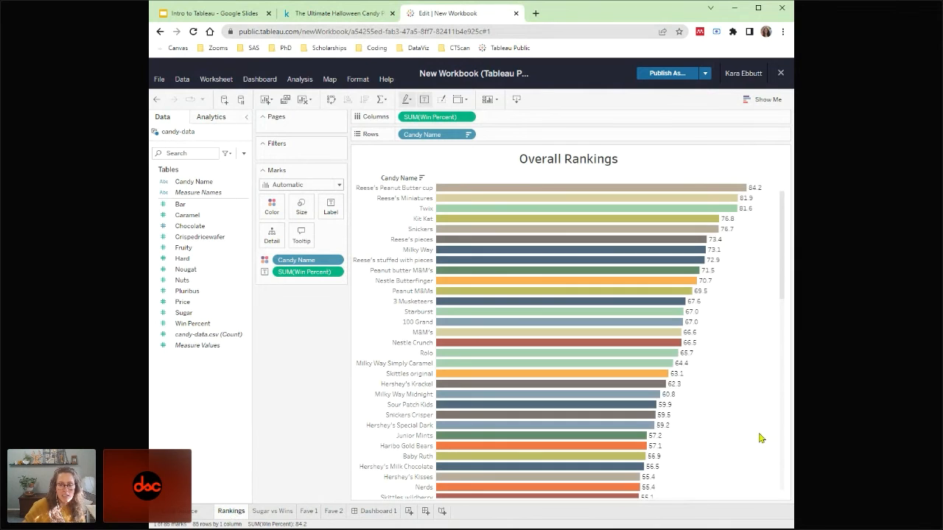
# - Duplicate the Rankings sheet and rename the copy NF Rankings
pyautogui.rightClick(237, 517)
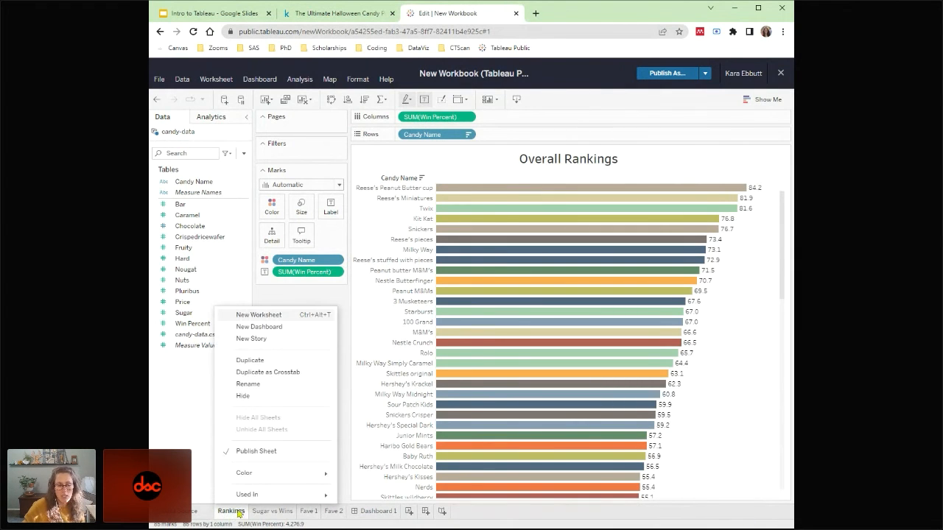
pyautogui.click(268, 361)
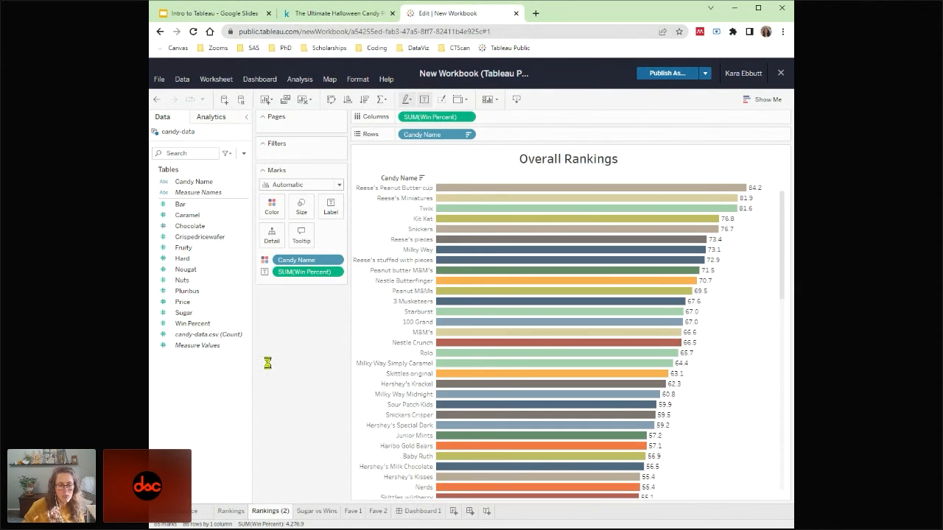
pyautogui.rightClick(273, 518)
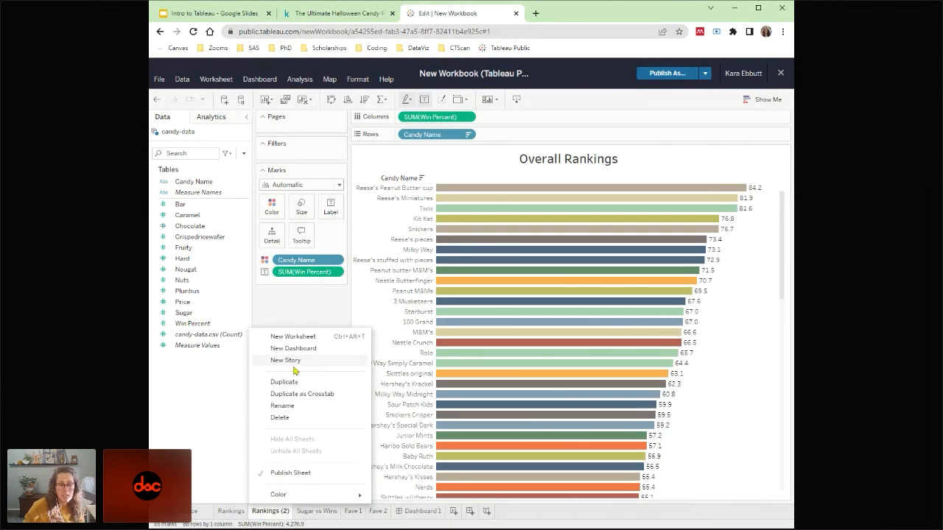
pyautogui.click(297, 406)
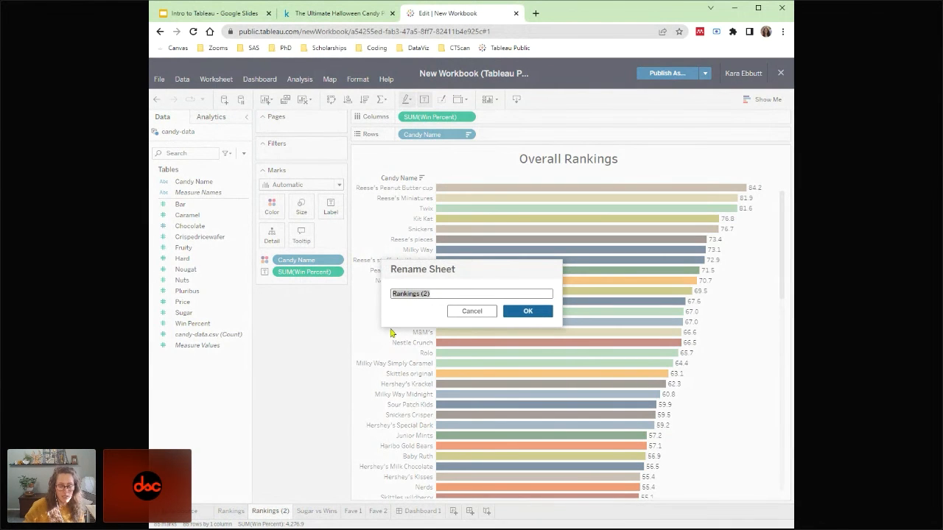
pyautogui.press('Home')
pyautogui.write('N')
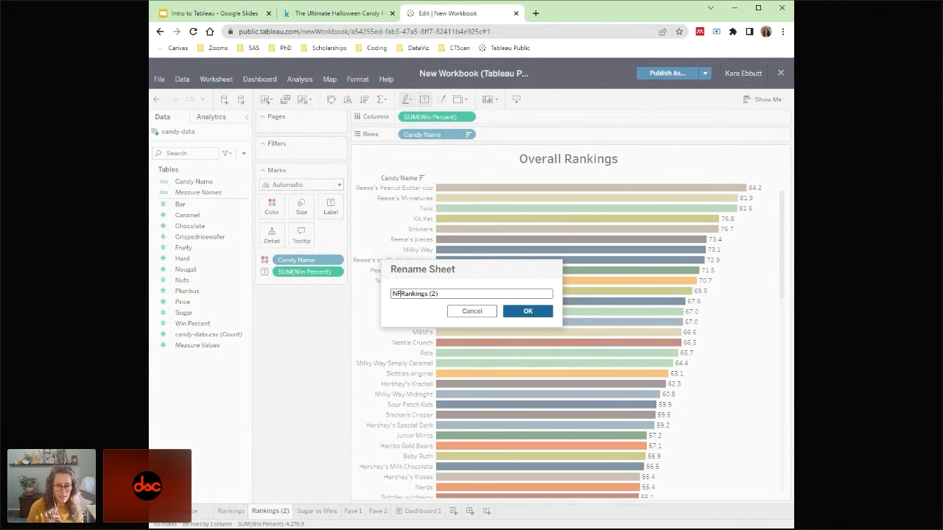
pyautogui.click(468, 293)
pyautogui.press('BackSpace')
pyautogui.press('BackSpace')
pyautogui.press('BackSpace')
pyautogui.press('BackSpace')
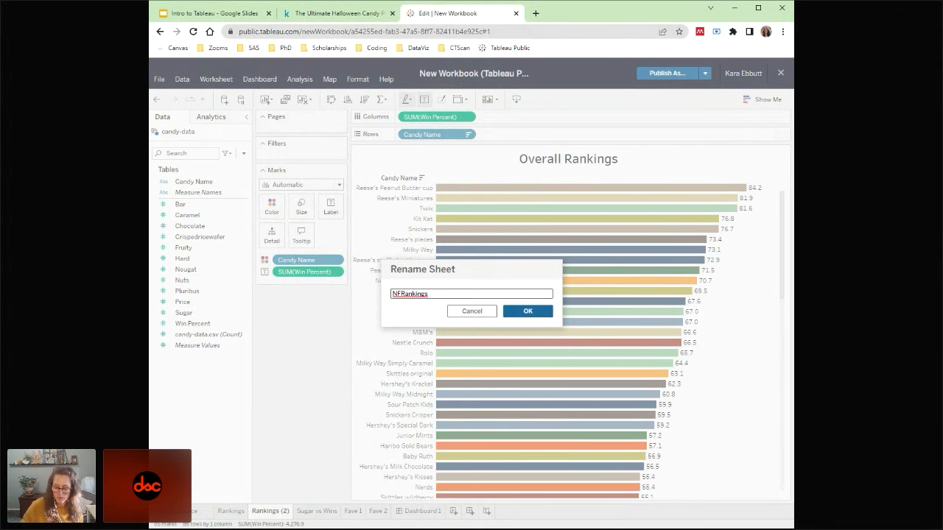
pyautogui.press('Home')
pyautogui.press('Right')
pyautogui.press('Right')
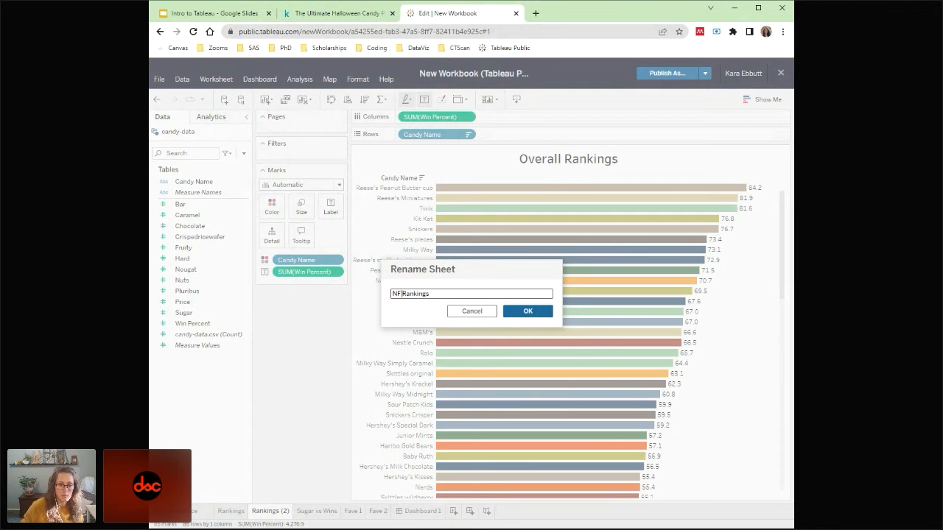
pyautogui.click(527, 311)
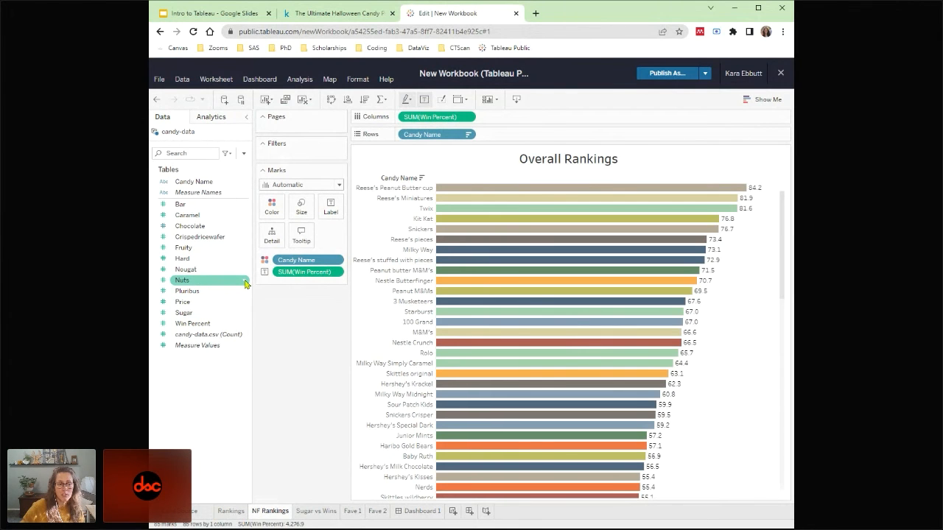
# - Convert the Nuts field to discrete and filter the NF Rankings sheet on its Attribute, keeping only value 0
pyautogui.click(244, 282)
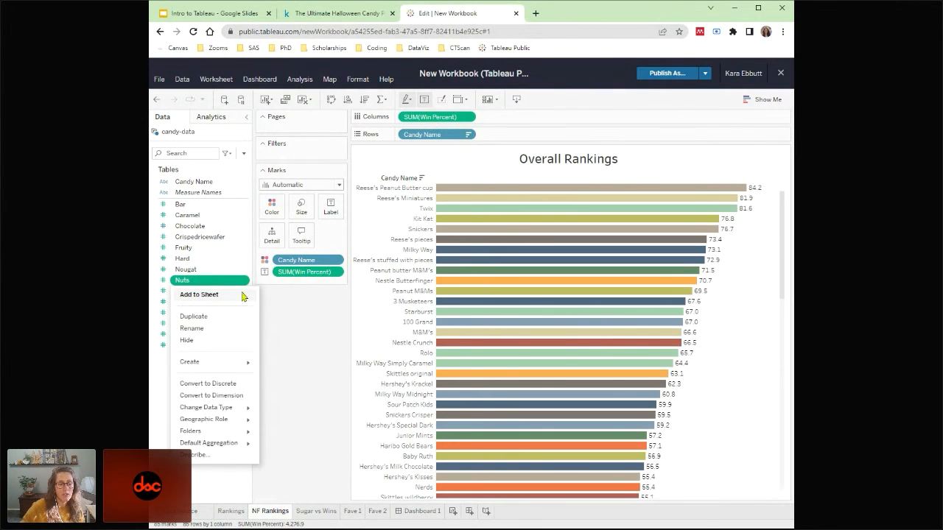
pyautogui.click(236, 385)
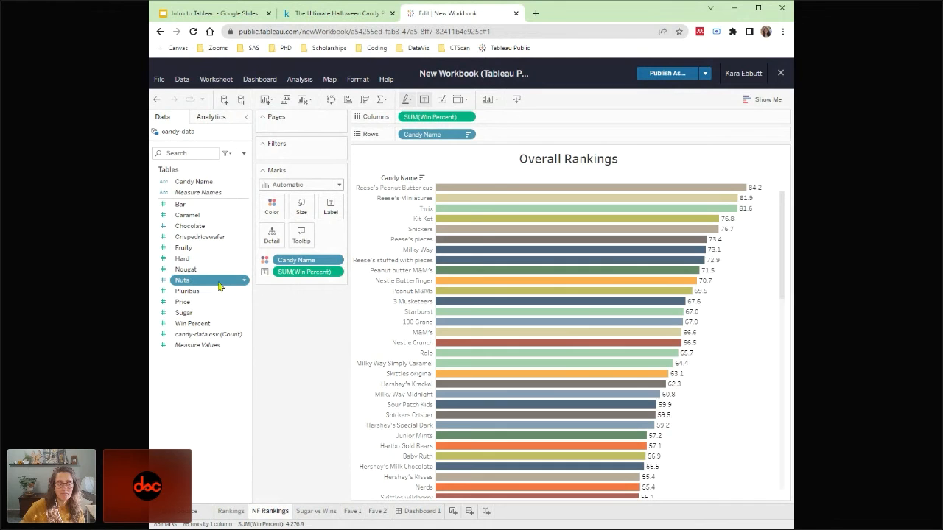
pyautogui.moveTo(201, 284); pyautogui.dragTo(300, 158)
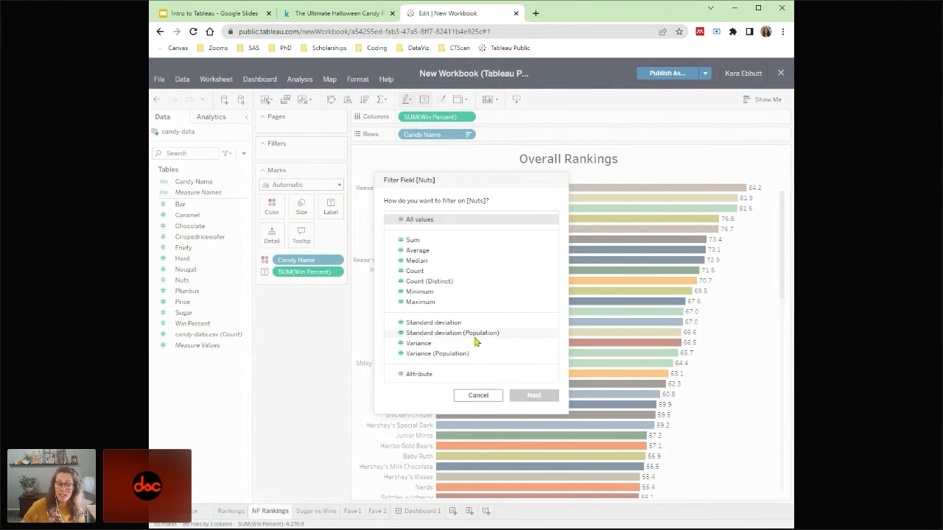
pyautogui.click(420, 374)
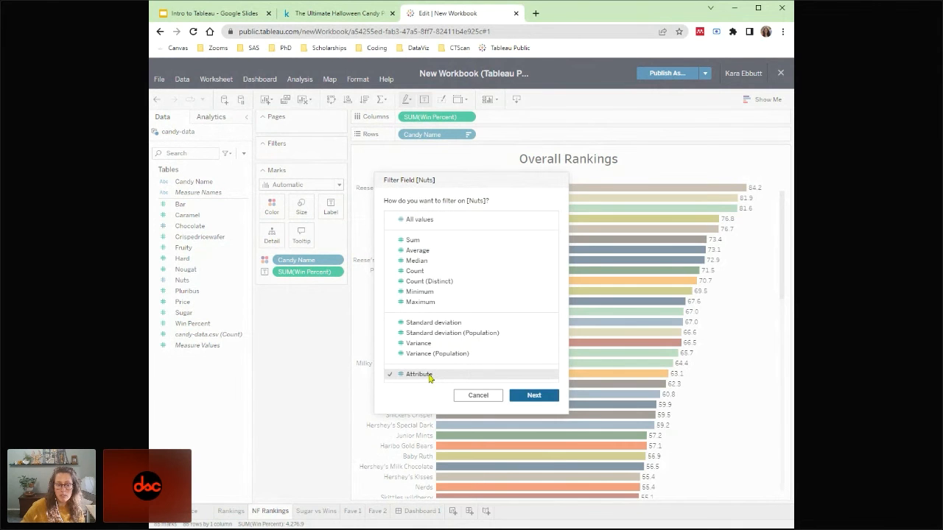
pyautogui.click(534, 396)
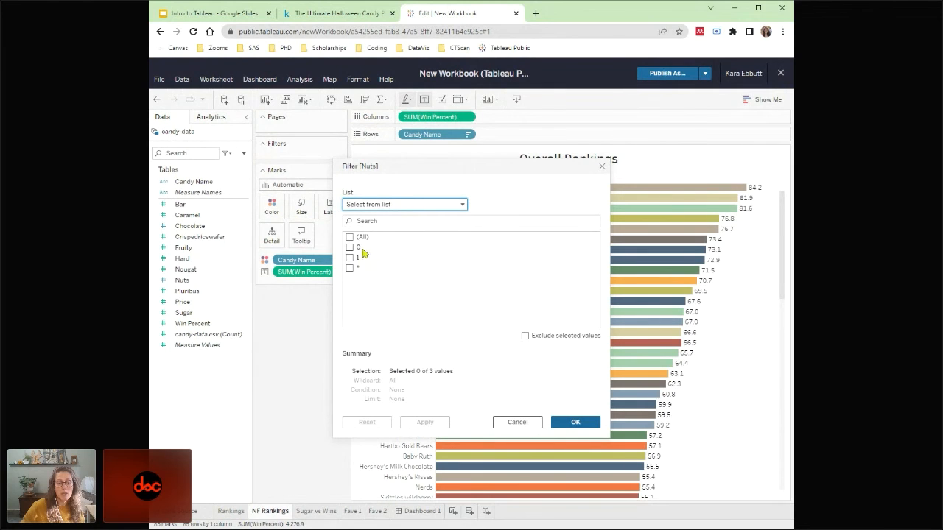
pyautogui.click(359, 248)
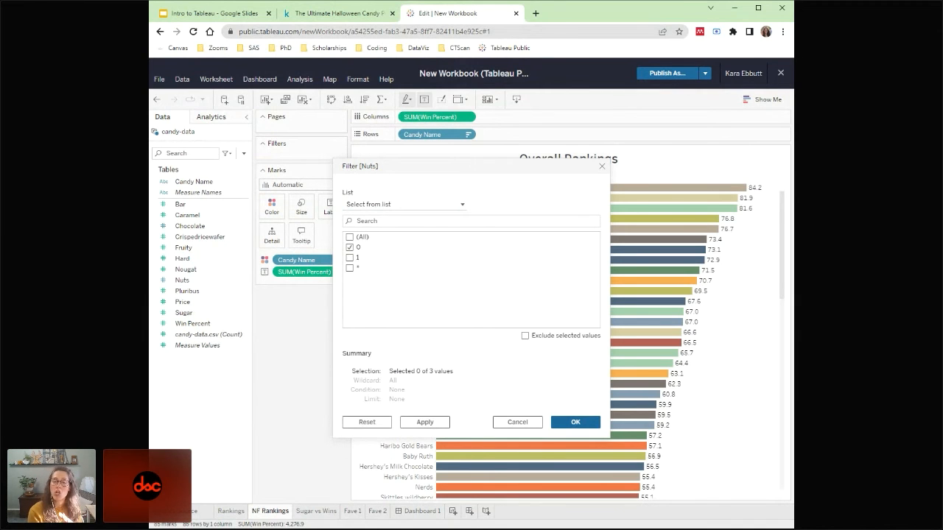
pyautogui.click(577, 423)
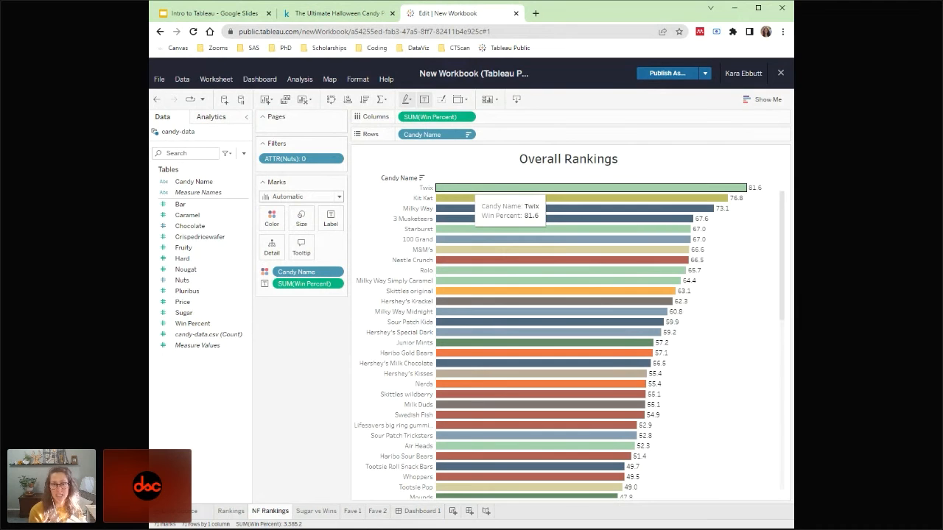
# - Change the NF Rankings chart title to Overall NF Rankings
pyautogui.doubleClick(566, 164)
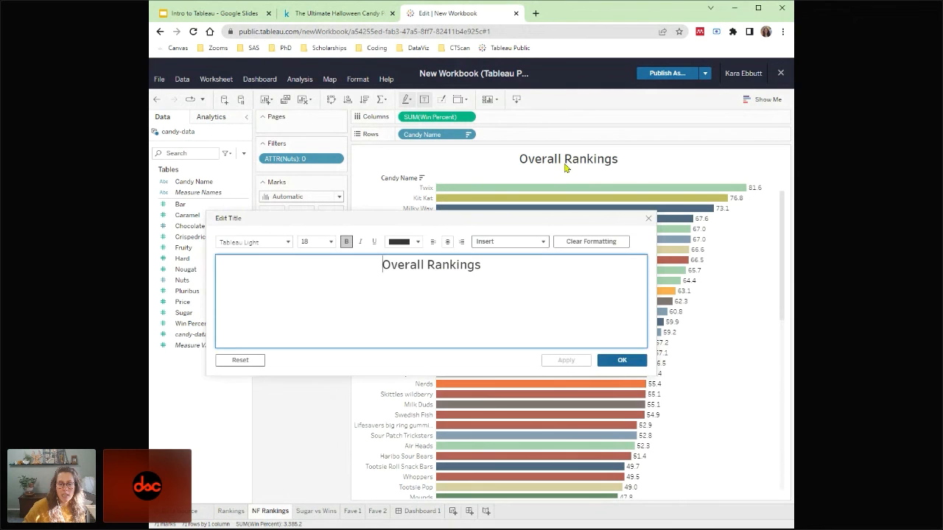
pyautogui.click(427, 264)
pyautogui.write('NF')
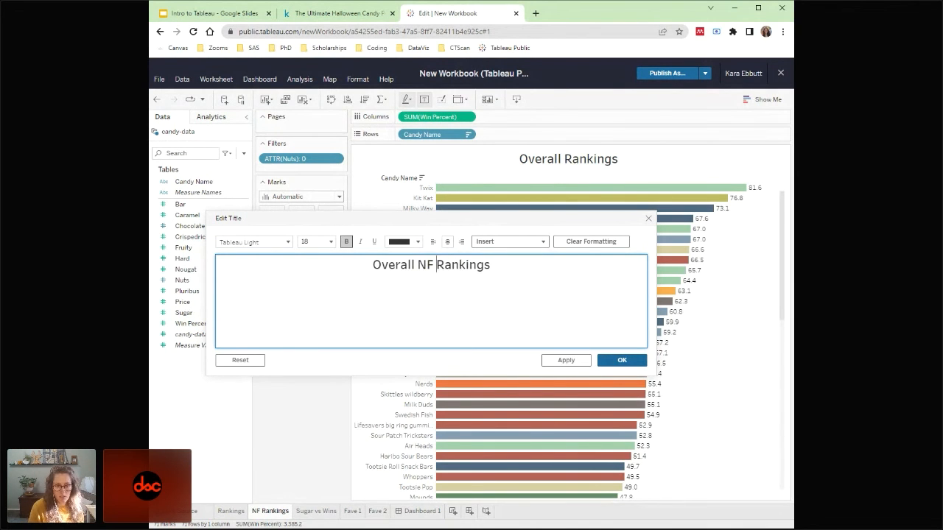
pyautogui.click(624, 363)
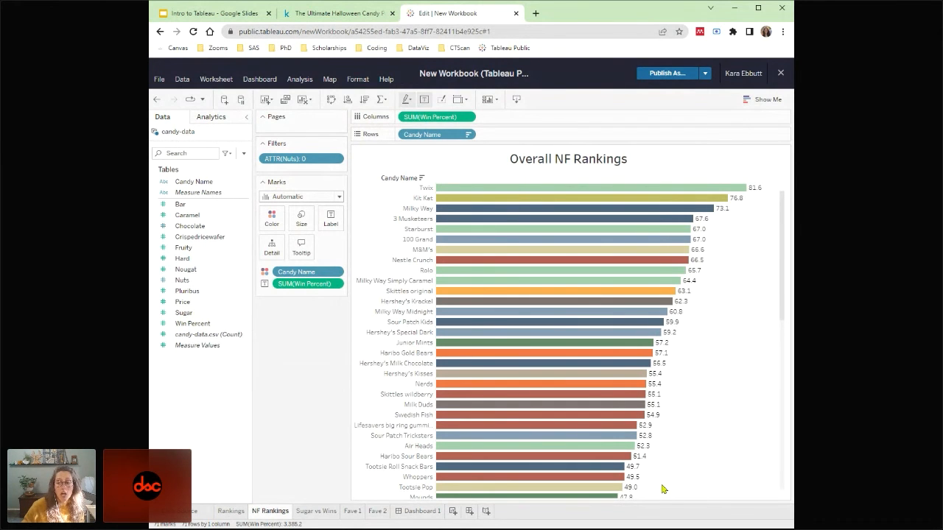
# - Duplicate the Sugar vs Wins sheet and rename the copy NF Sugar vs Wins
pyautogui.click(308, 512)
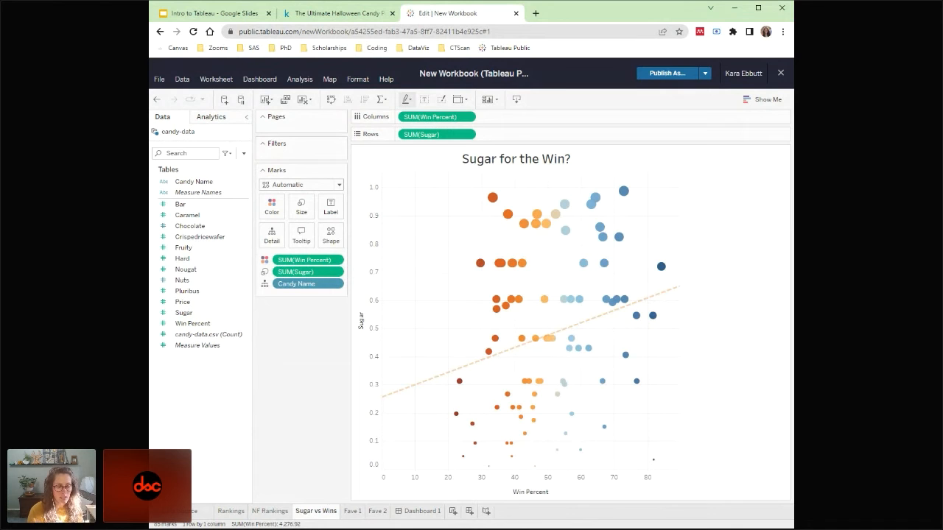
pyautogui.rightClick(322, 516)
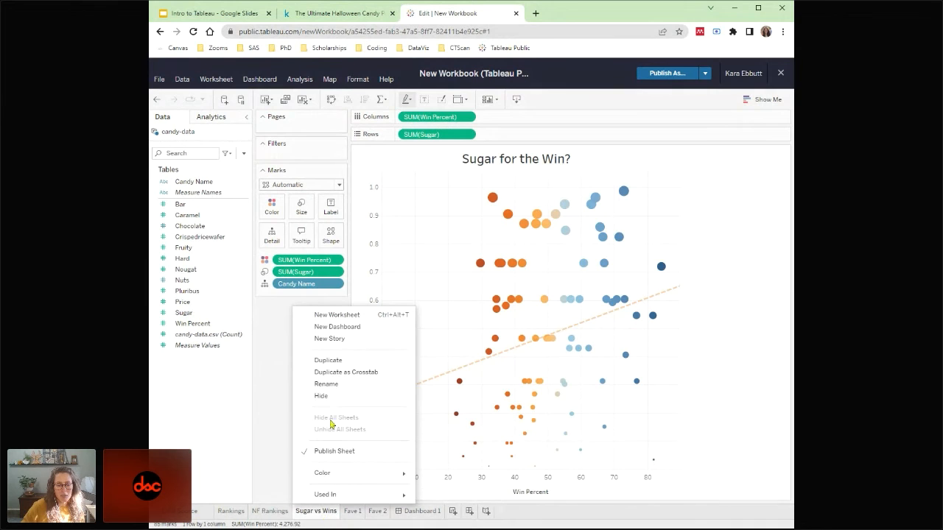
pyautogui.click(337, 360)
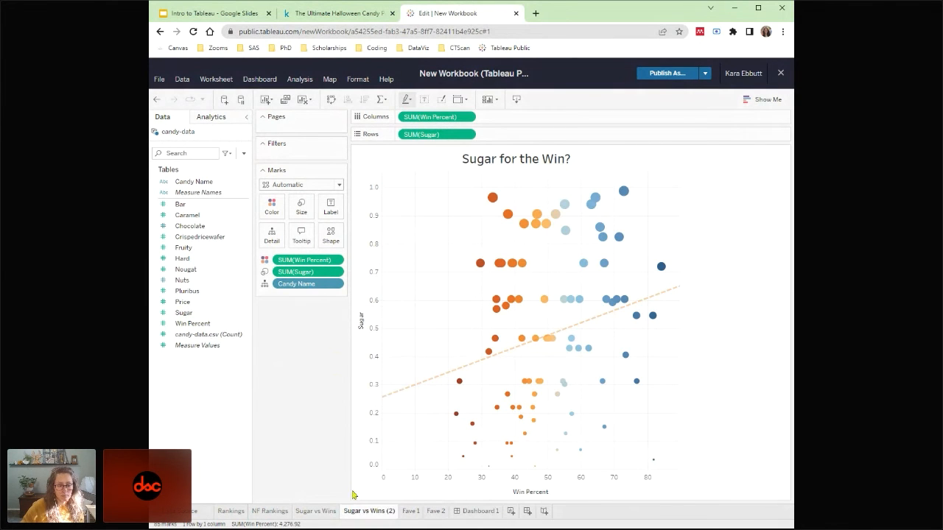
pyautogui.rightClick(373, 516)
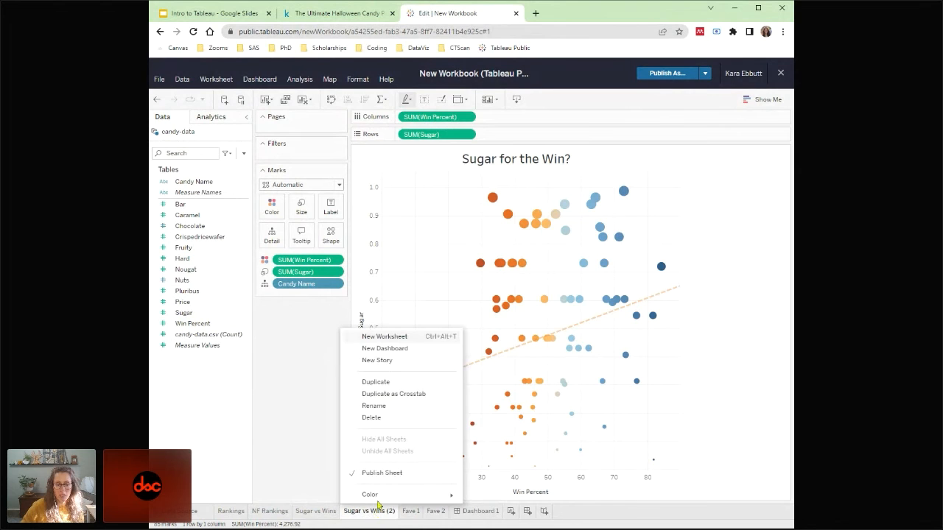
pyautogui.click(384, 406)
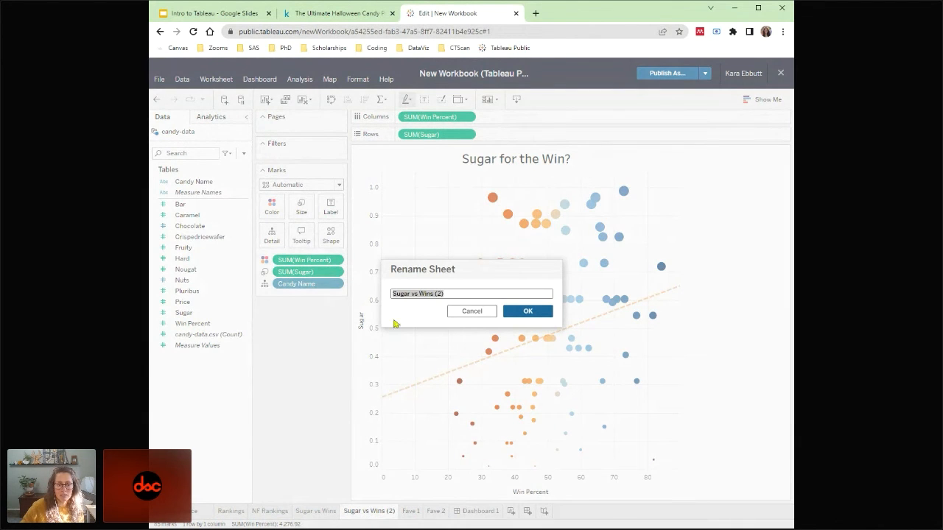
pyautogui.click(393, 295)
pyautogui.write('NF')
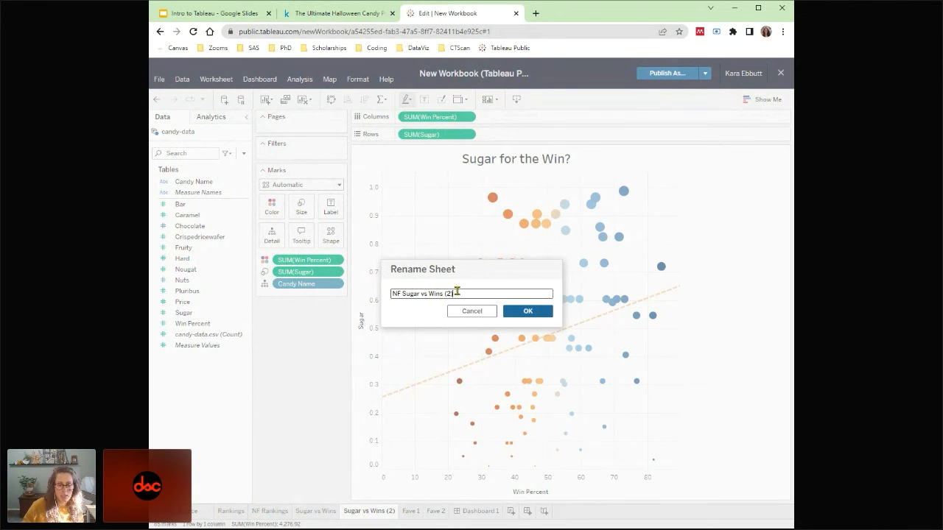
pyautogui.press('BackSpace')
pyautogui.press('BackSpace')
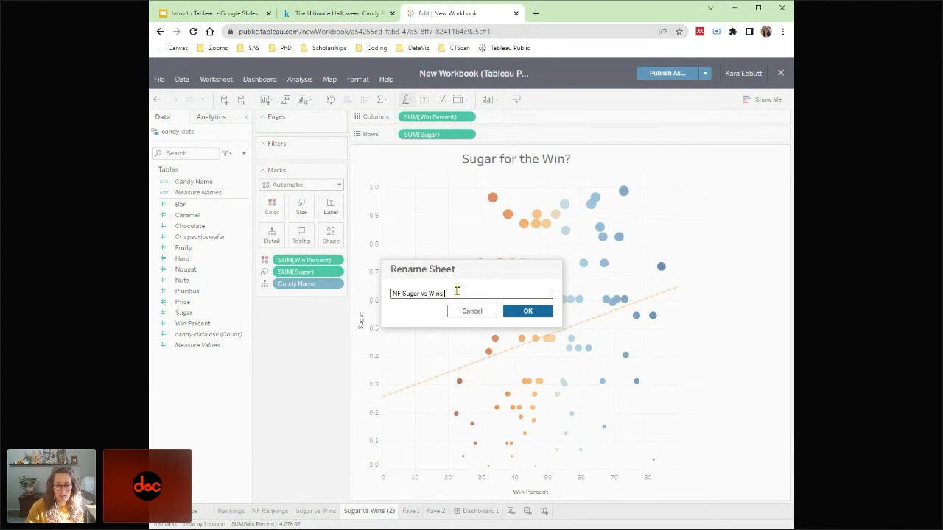
pyautogui.click(530, 315)
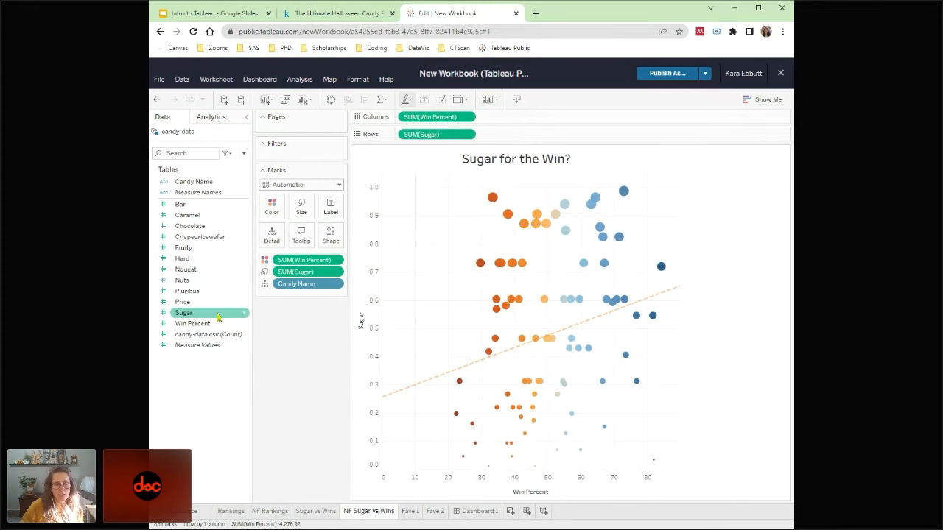
# - Filter the NF Sugar vs Wins sheet on the Attribute of Nuts, keeping only value 0
pyautogui.click(188, 283)
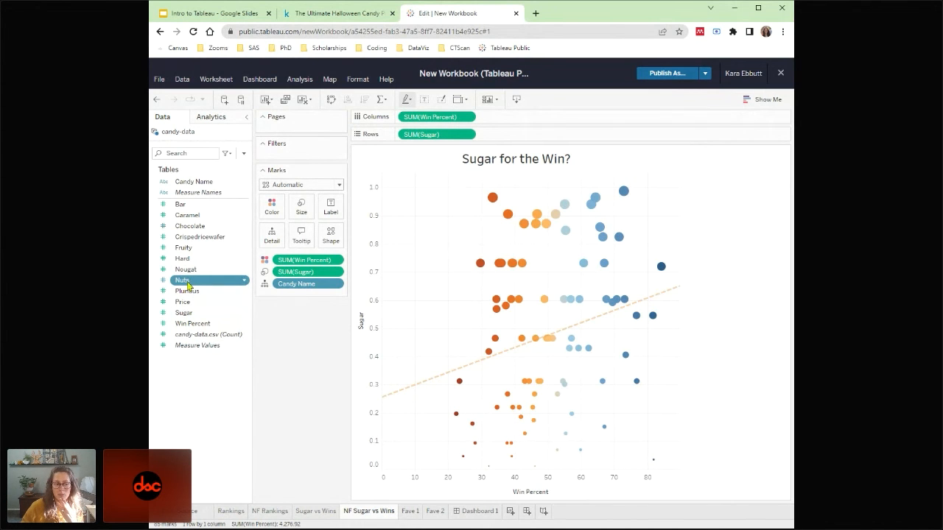
pyautogui.moveTo(188, 285); pyautogui.dragTo(309, 153)
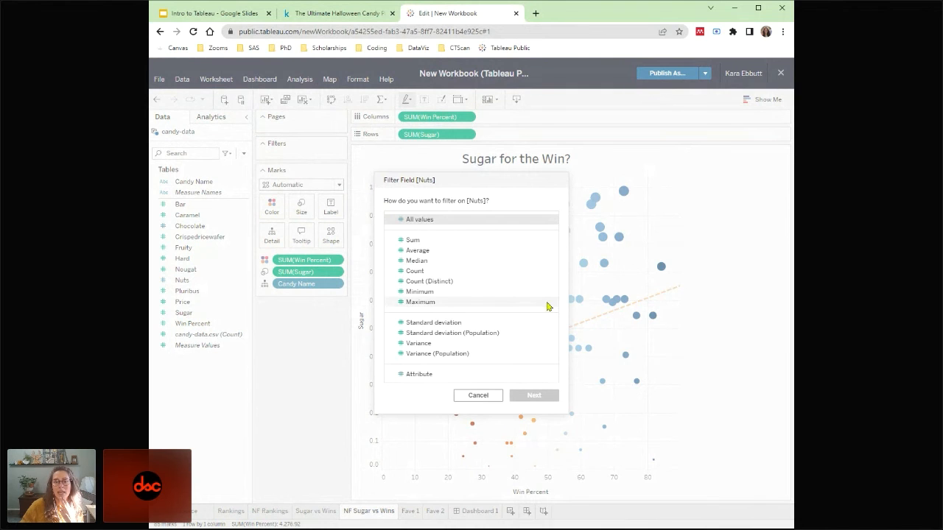
pyautogui.click(419, 375)
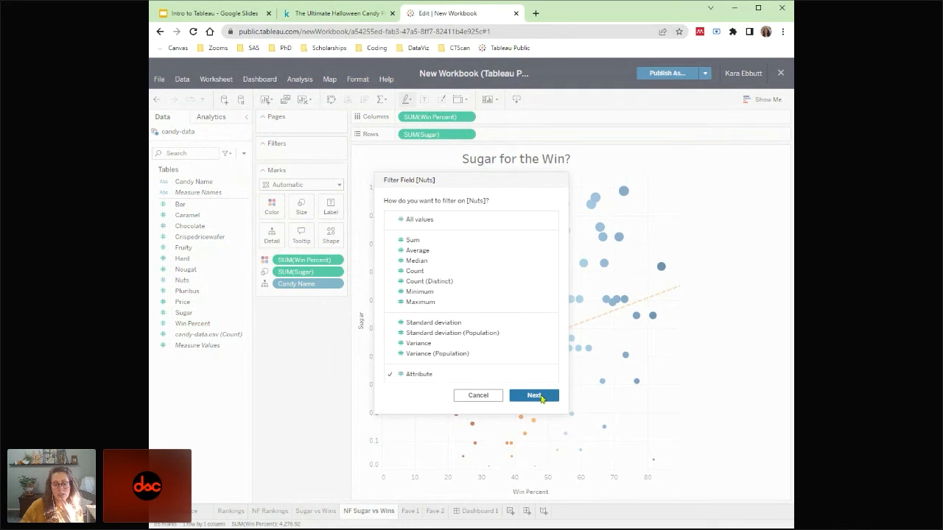
pyautogui.click(535, 394)
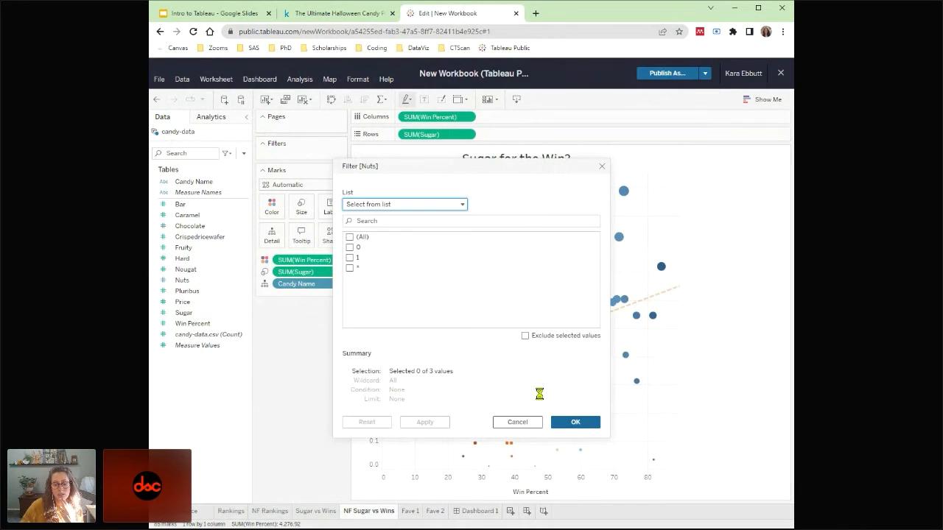
pyautogui.click(350, 248)
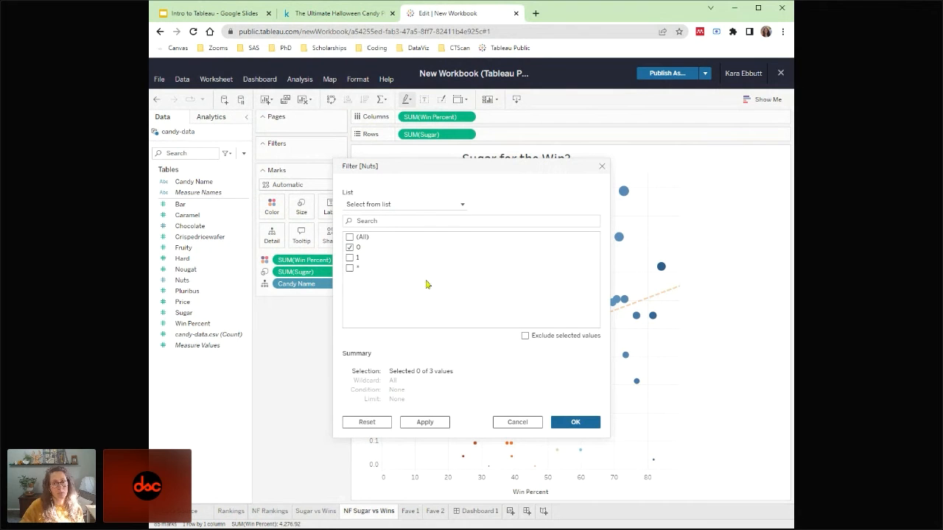
pyautogui.click(569, 422)
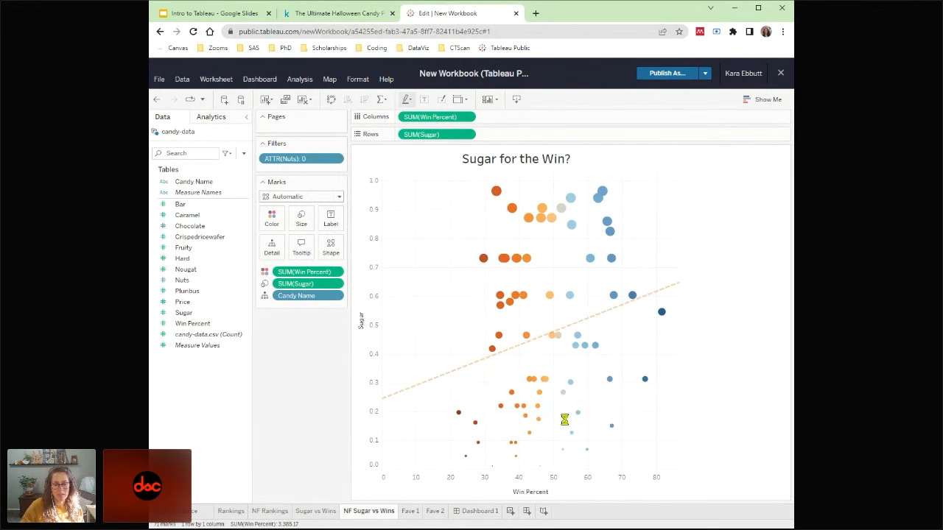
# - Add a new worksheet and name it NF Chocolates
pyautogui.moveTo(562, 398)
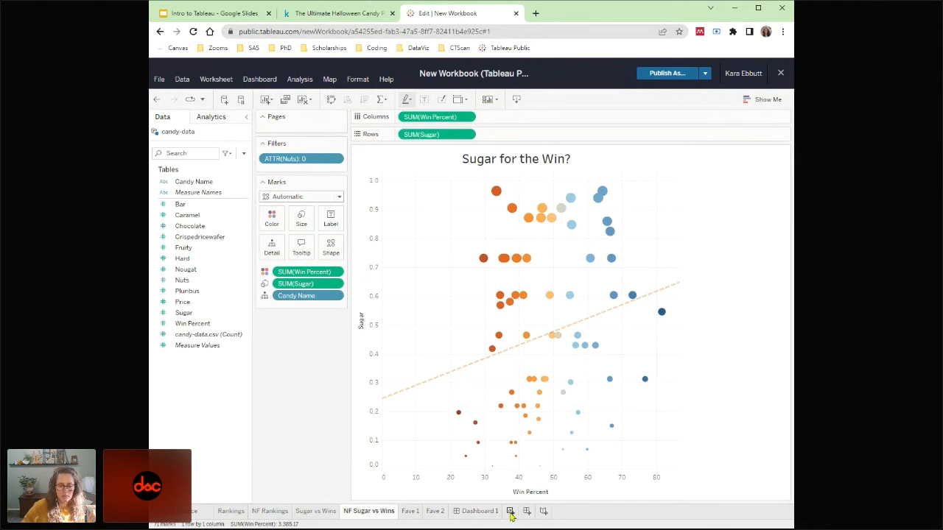
pyautogui.click(510, 511)
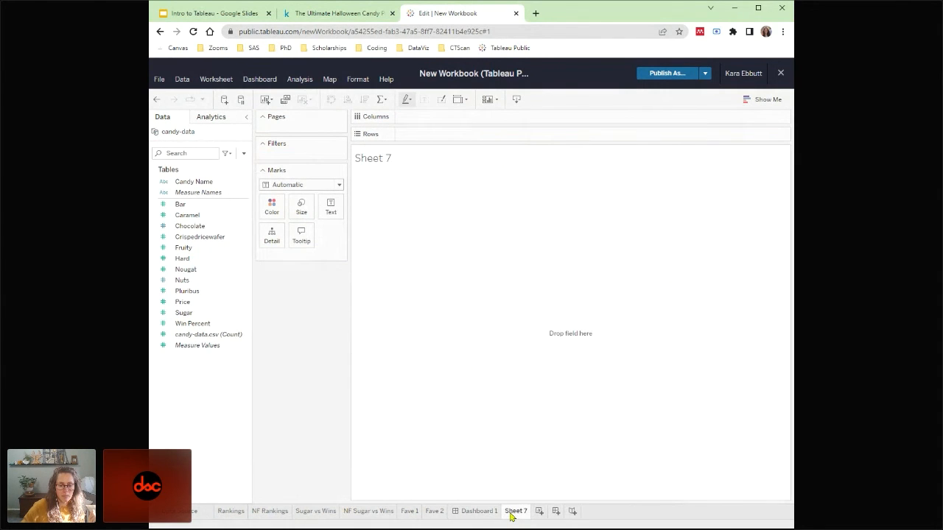
pyautogui.rightClick(515, 516)
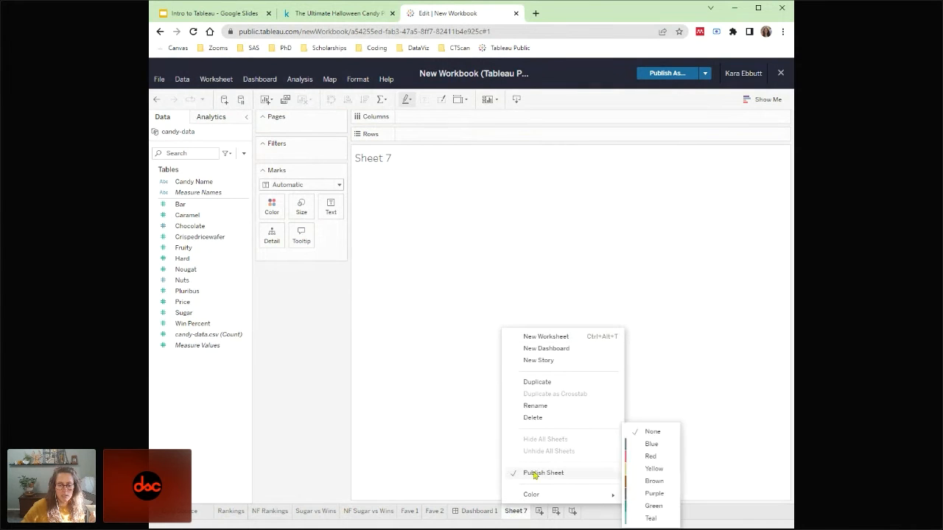
pyautogui.click(536, 406)
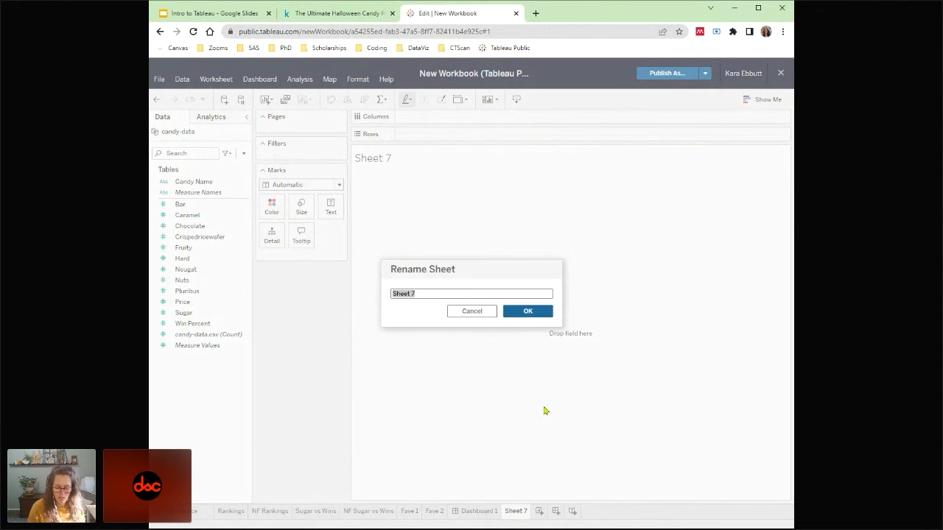
pyautogui.write('NF Choc')
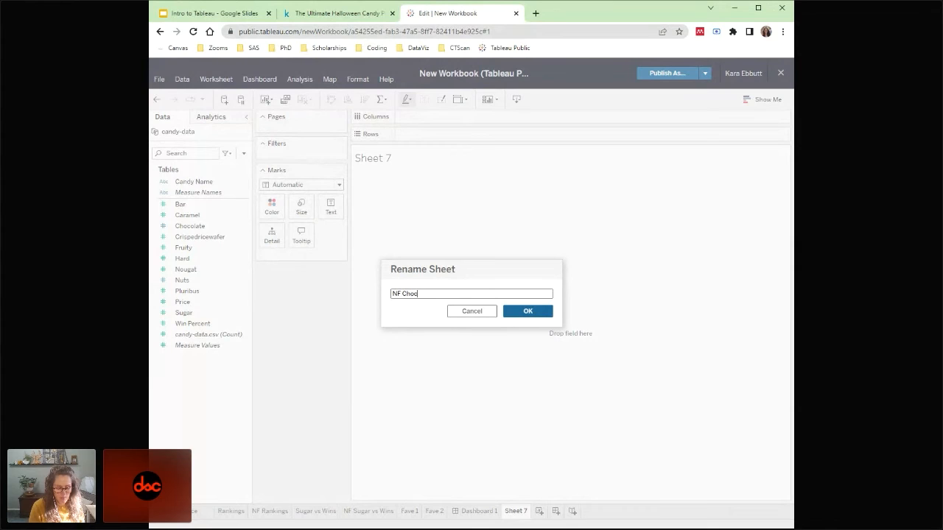
pyautogui.write('oltea')
pyautogui.press('BackSpace')
pyautogui.press('BackSpace')
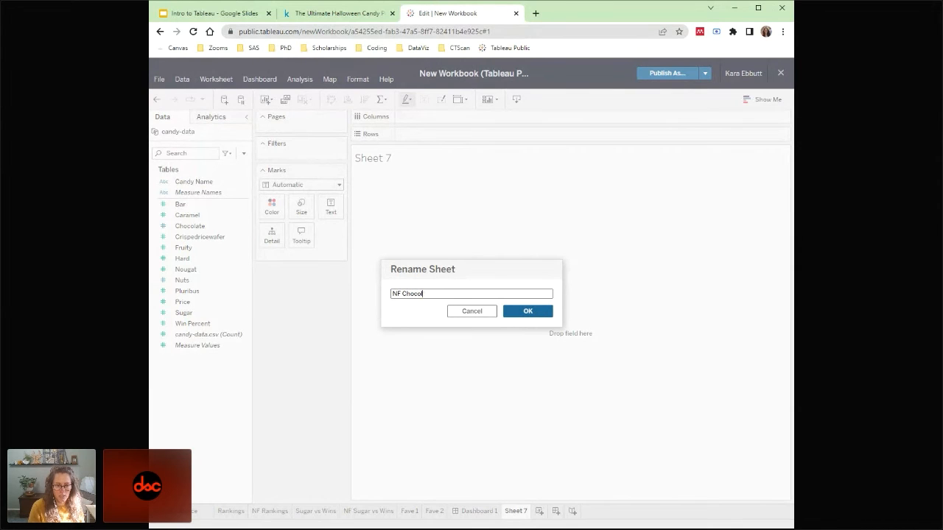
pyautogui.write('ates')
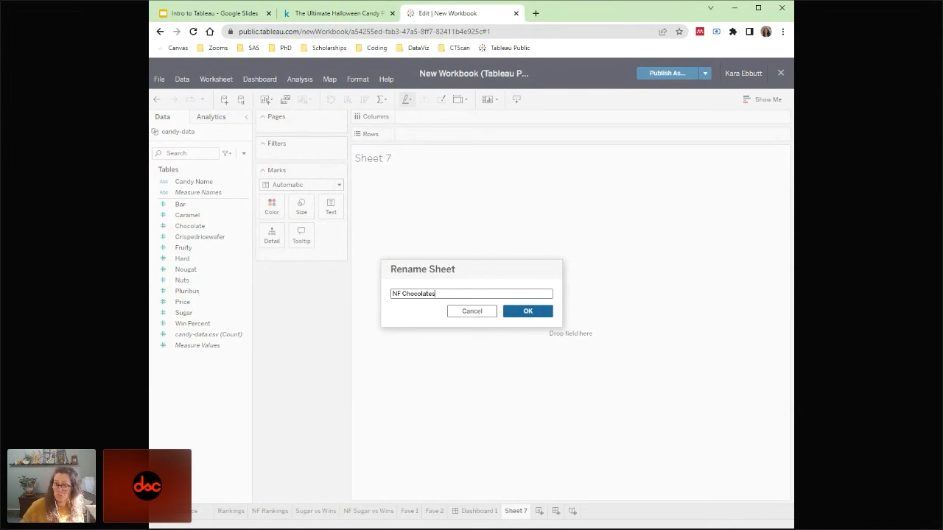
pyautogui.click(525, 314)
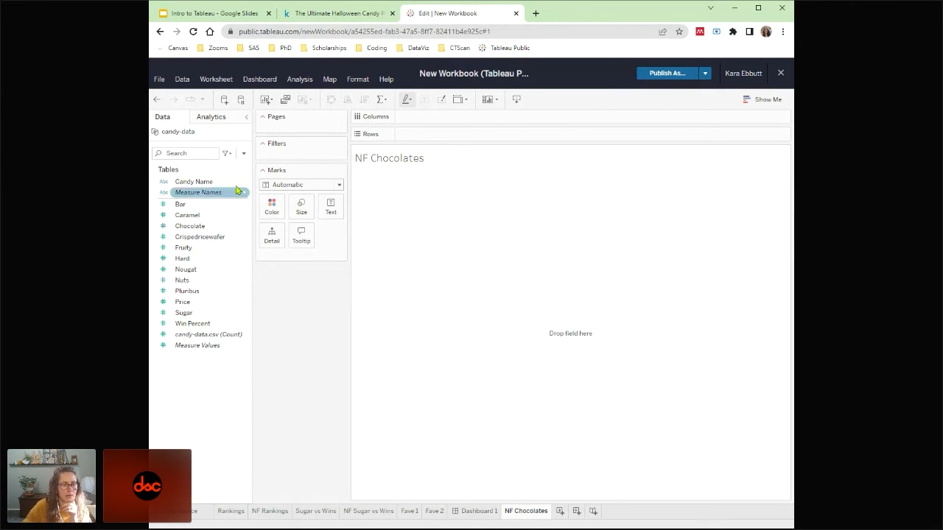
# - Build a bar chart on NF Chocolates with Candy Name as rows and the sum of Win Percent as columns
pyautogui.moveTo(192, 181); pyautogui.dragTo(566, 265)
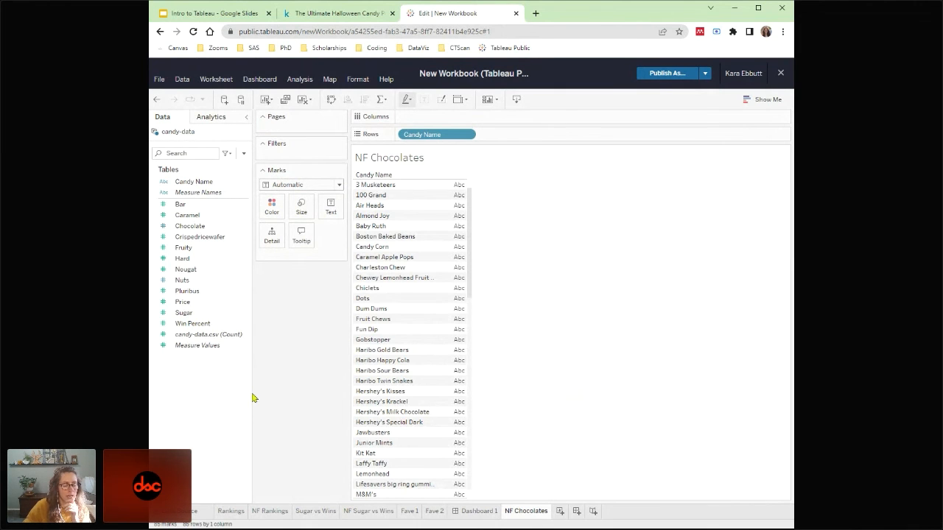
pyautogui.click(204, 324)
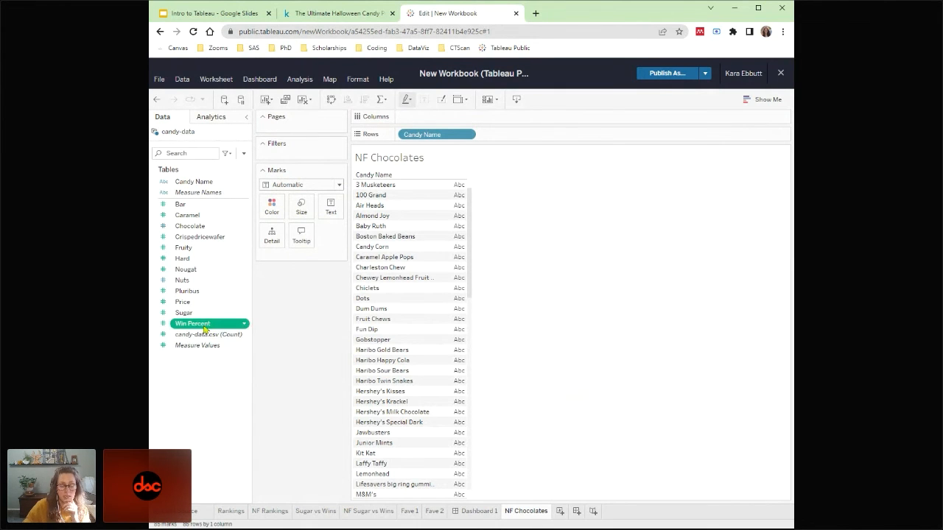
pyautogui.moveTo(204, 329); pyautogui.dragTo(533, 322)
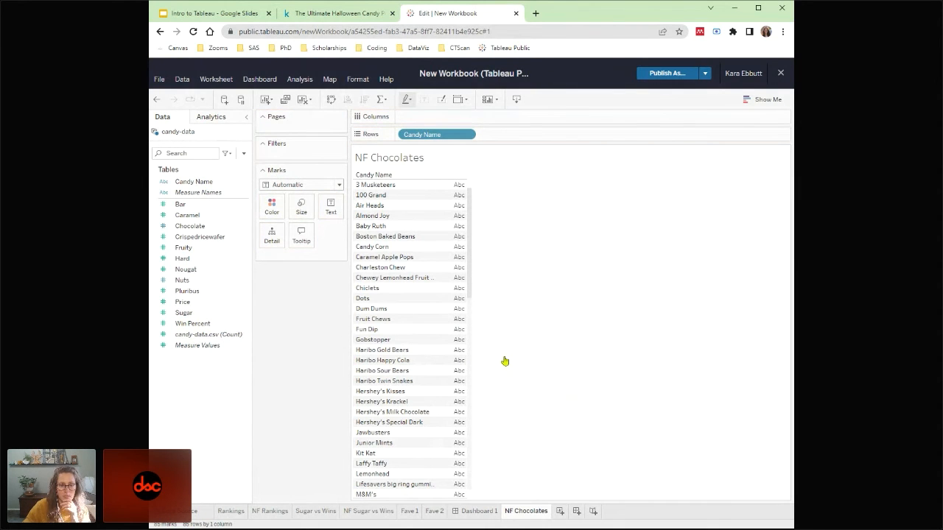
pyautogui.moveTo(193, 324); pyautogui.dragTo(495, 115)
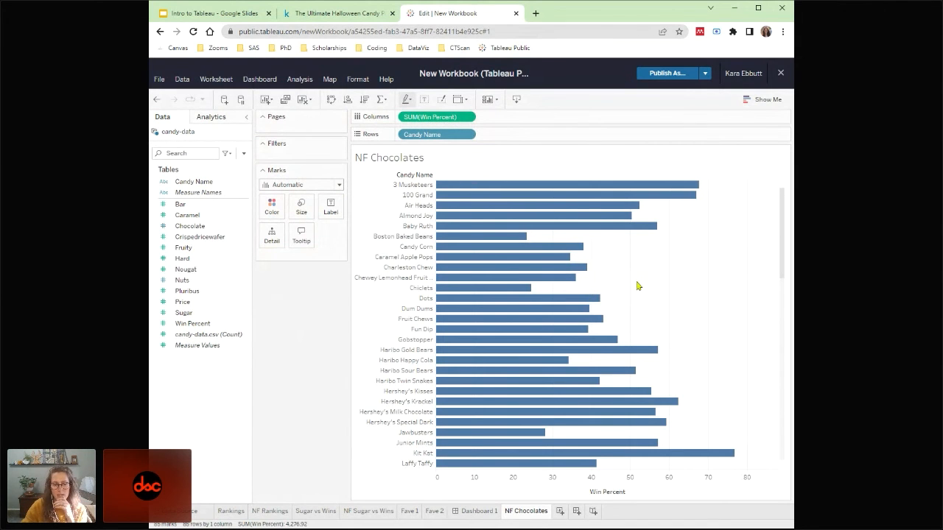
pyautogui.moveTo(583, 203)
pyautogui.moveTo(532, 321)
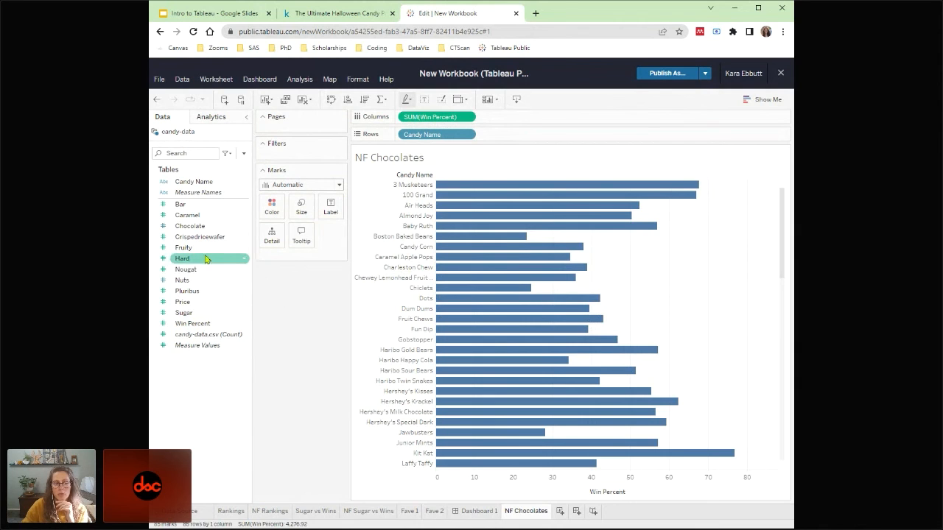
# - Filter the NF Chocolates sheet on the Attribute of Chocolate, keeping only value 1
pyautogui.click(190, 229)
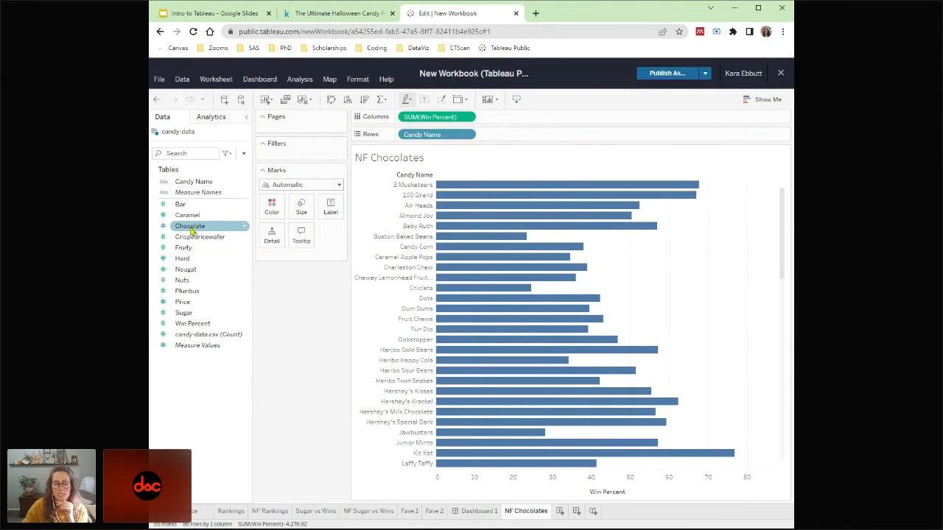
pyautogui.click(192, 230)
pyautogui.moveTo(192, 230); pyautogui.dragTo(306, 154)
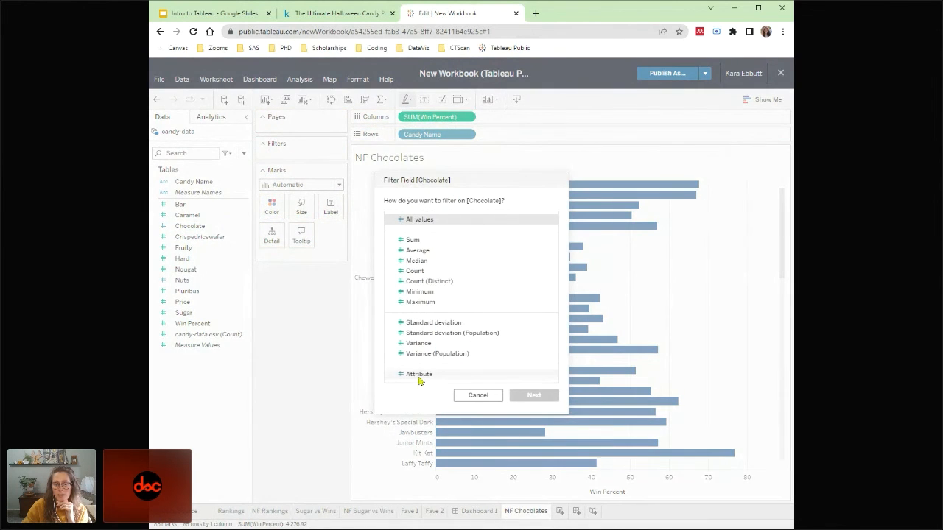
pyautogui.click(420, 376)
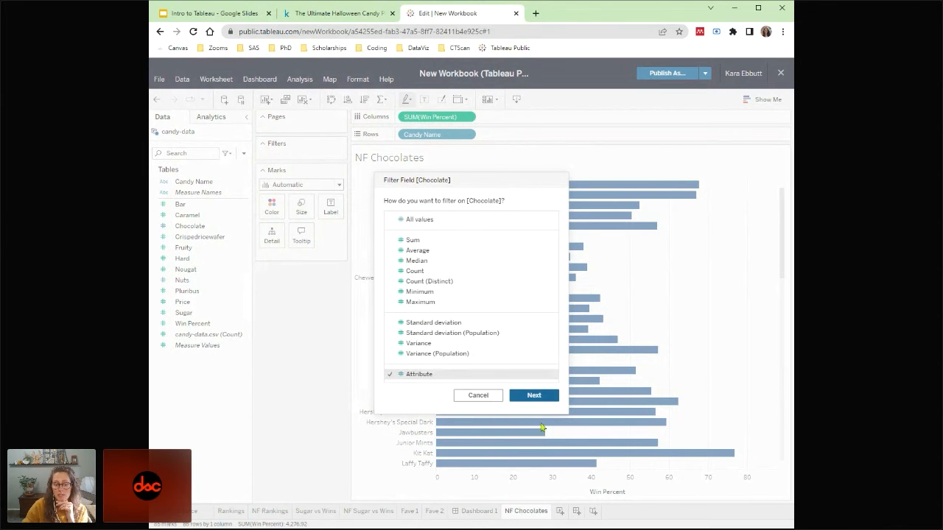
pyautogui.click(543, 398)
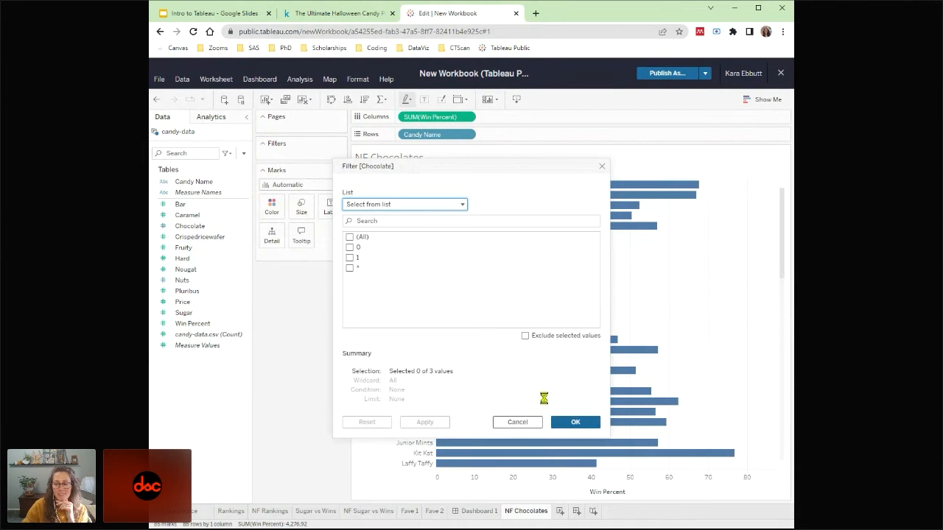
pyautogui.click(352, 258)
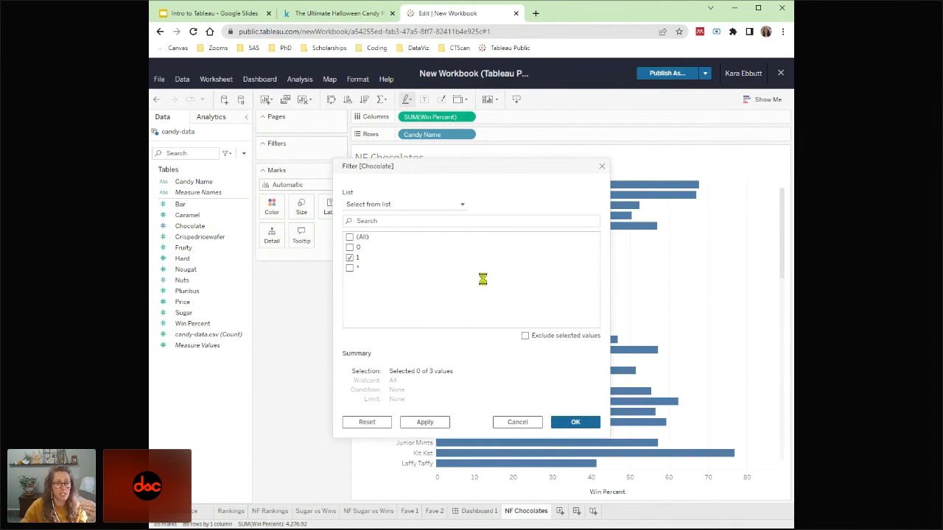
pyautogui.click(568, 422)
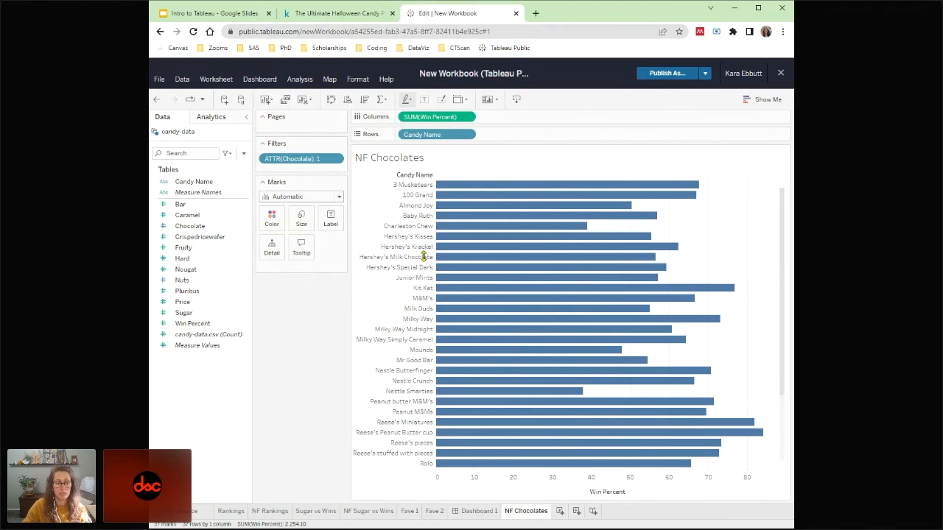
# - Filter the NF Chocolates sheet on the Attribute of Nuts as well, keeping only value 0
pyautogui.click(193, 283)
pyautogui.moveTo(193, 287); pyautogui.dragTo(308, 172)
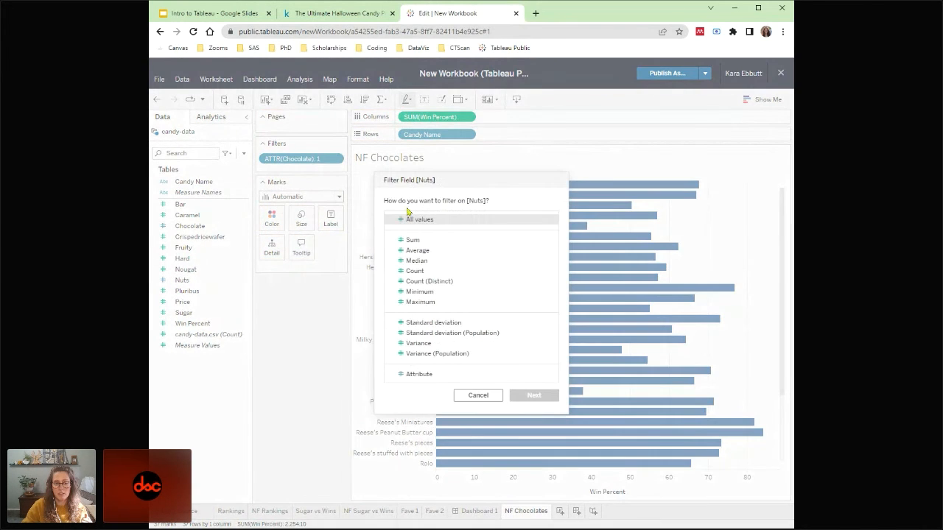
pyautogui.click(426, 375)
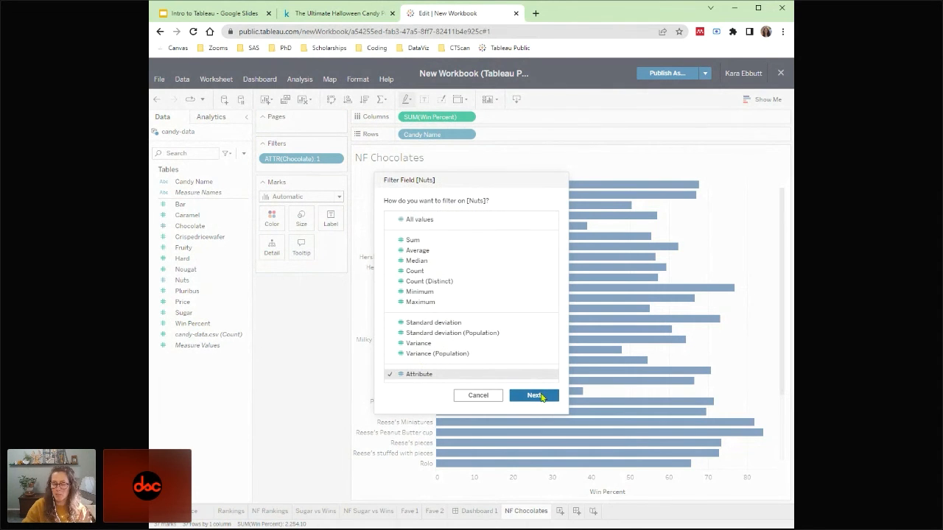
pyautogui.click(540, 396)
pyautogui.click(350, 247)
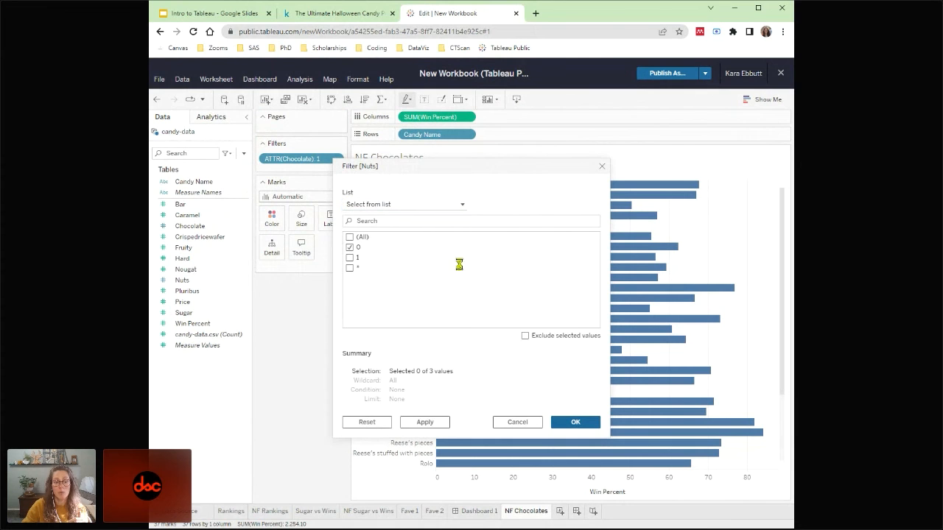
pyautogui.click(579, 418)
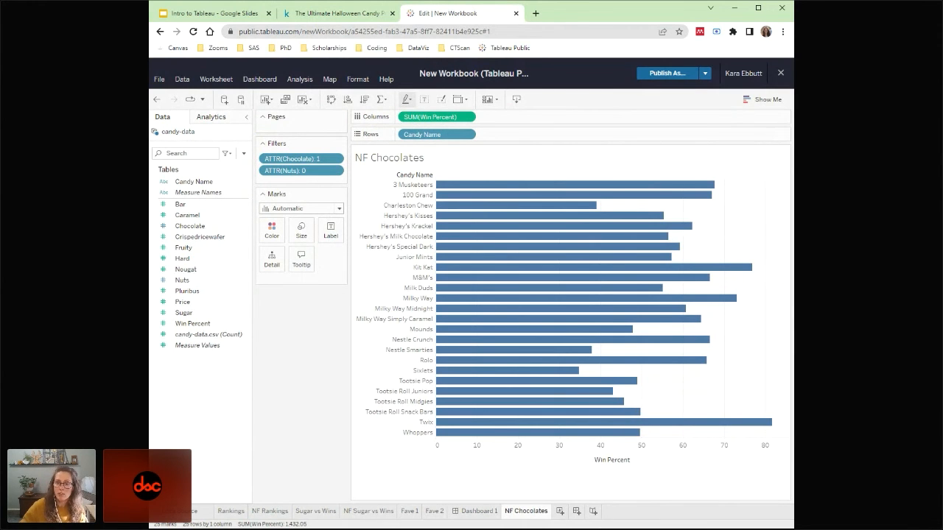
# - Convert the NF Chocolates bar chart into a treemap
pyautogui.click(766, 101)
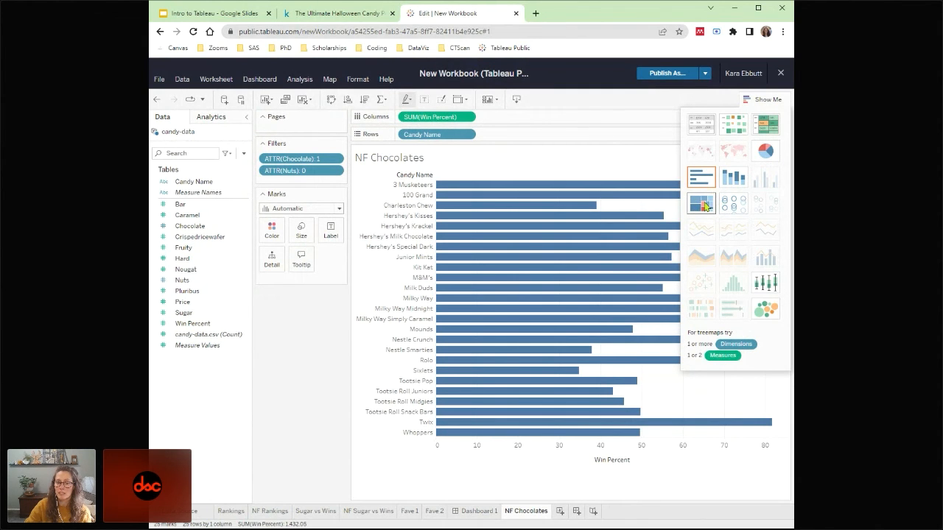
pyautogui.click(704, 205)
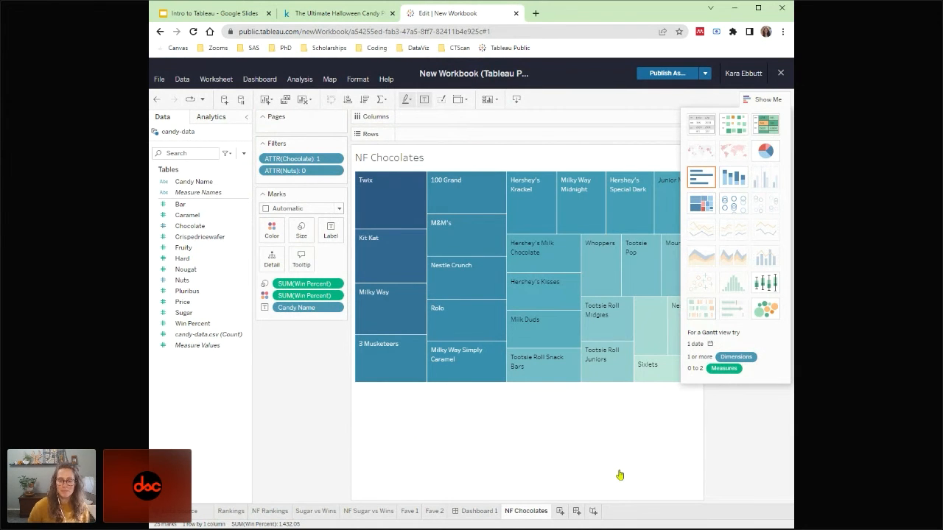
pyautogui.click(770, 99)
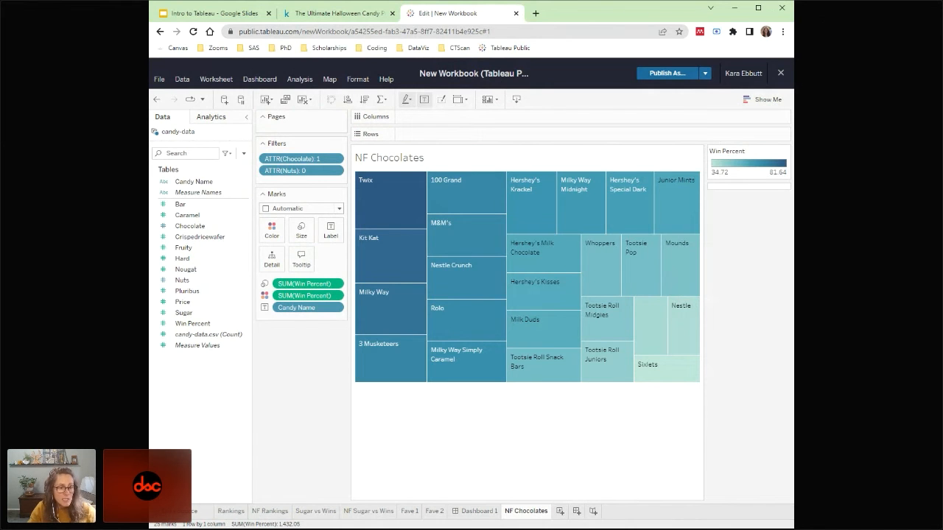
# - Apply the Brown palette to the treemap's Win Percent colors and hide the Win Percent legend
pyautogui.click(274, 233)
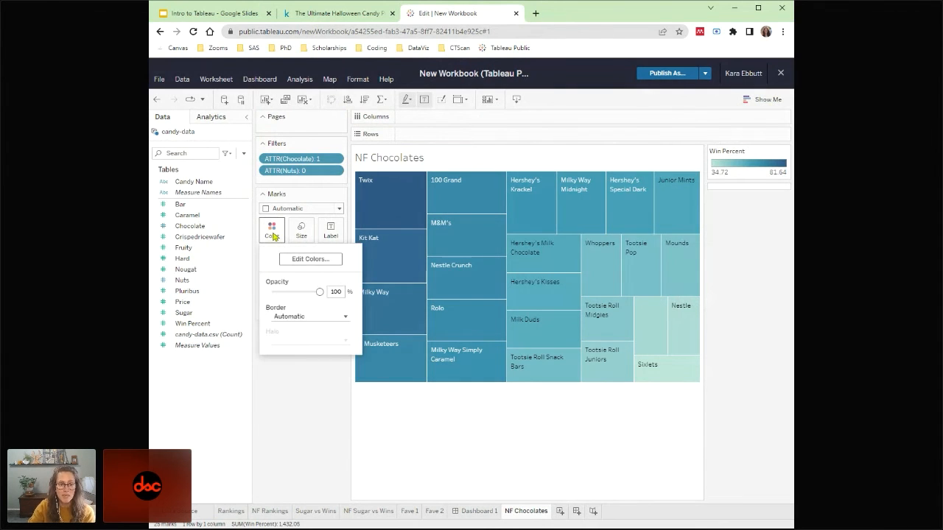
pyautogui.click(318, 260)
pyautogui.click(558, 251)
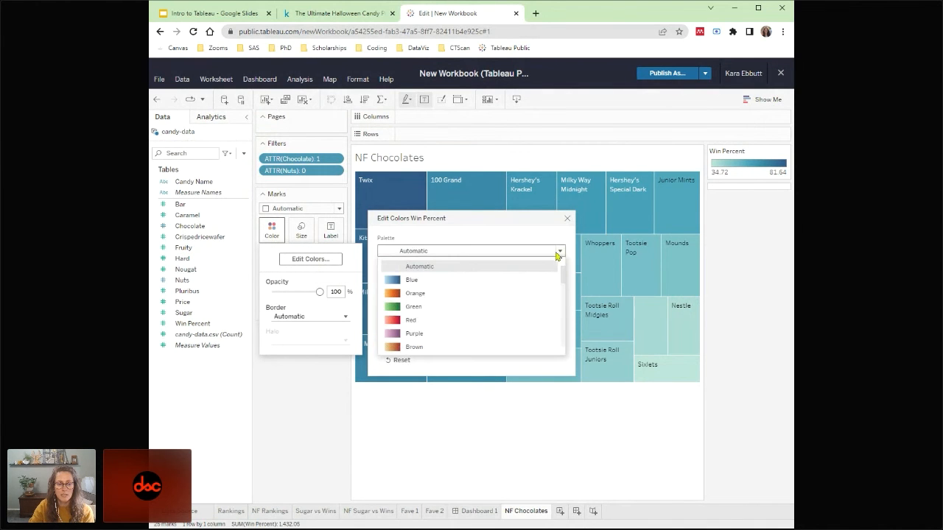
pyautogui.click(446, 346)
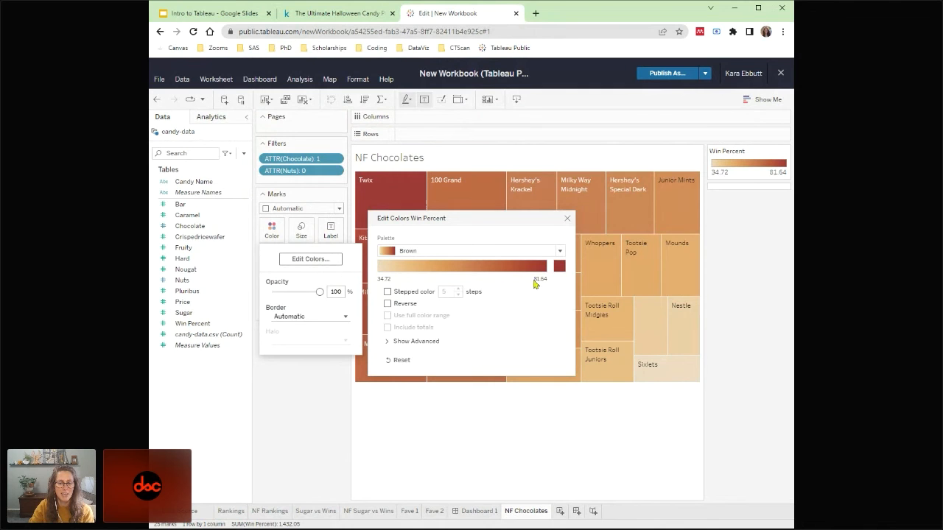
pyautogui.click(565, 219)
pyautogui.click(309, 388)
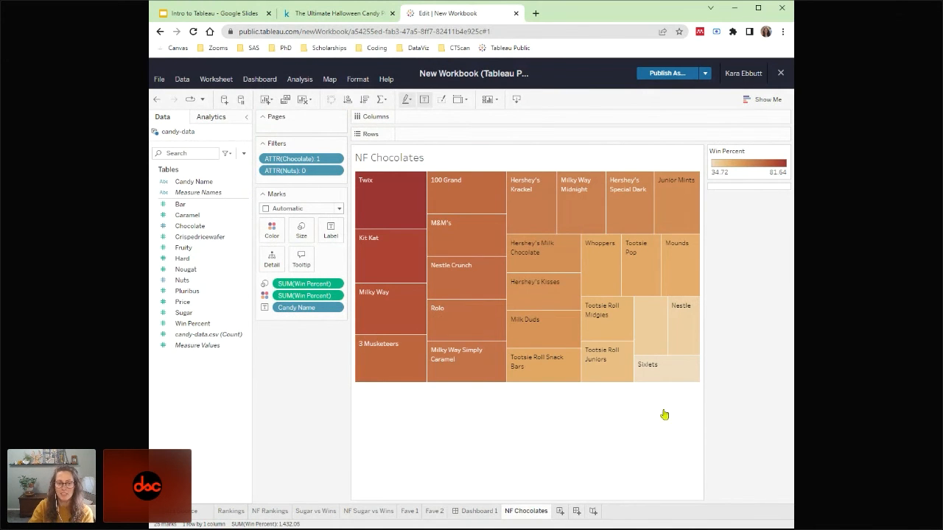
pyautogui.click(784, 152)
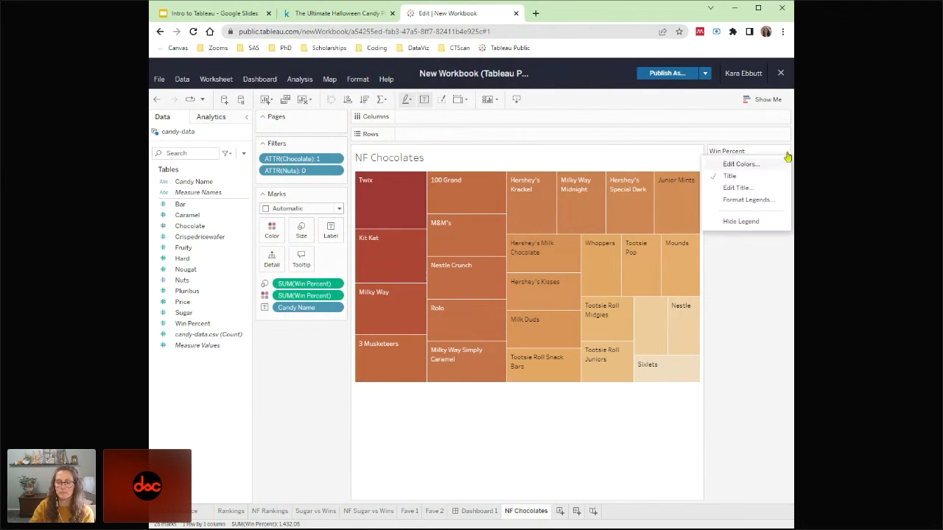
pyautogui.click(757, 221)
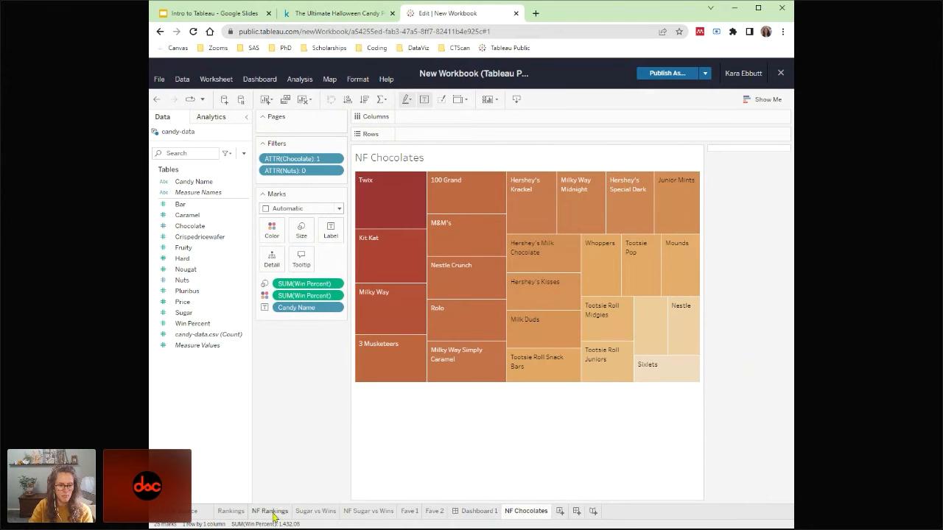
# - Move the NF Rankings and NF Sugar vs Wins sheets to sit directly before NF Chocolates in the sheet order
pyautogui.moveTo(270, 511)
pyautogui.mouseDown()
pyautogui.moveTo(286, 520)
pyautogui.moveTo(493, 520)
pyautogui.mouseUp()
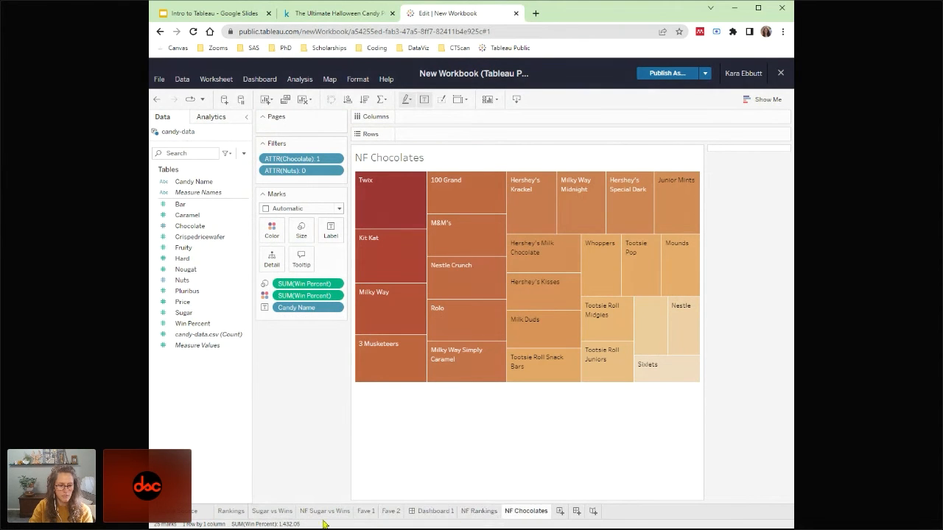
pyautogui.moveTo(322, 516); pyautogui.dragTo(499, 518)
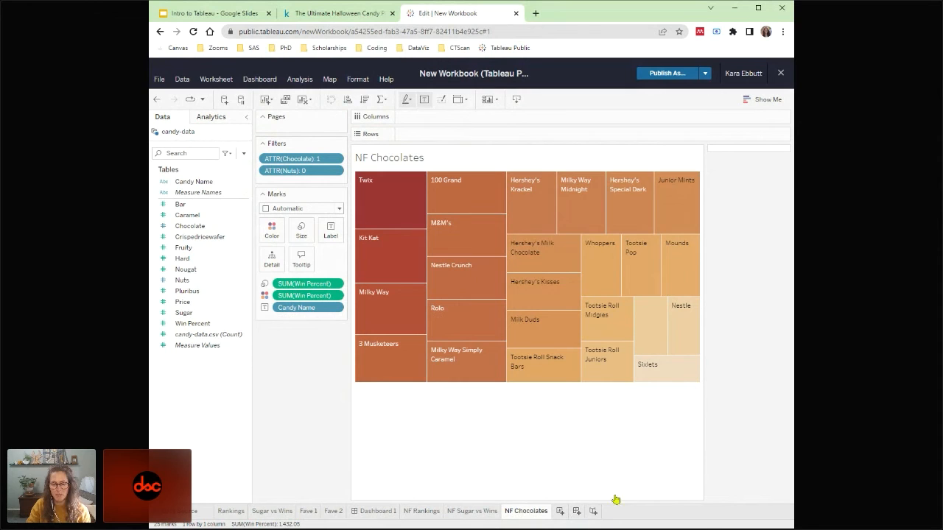
# - Add a new dashboard and look through its size options, leaving it at the fixed Desktop Browser size
pyautogui.click(576, 511)
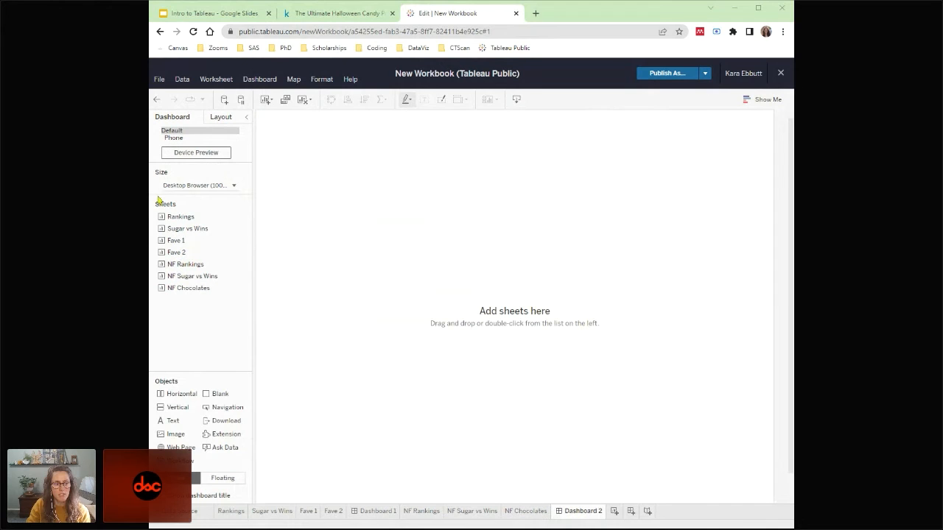
pyautogui.click(234, 187)
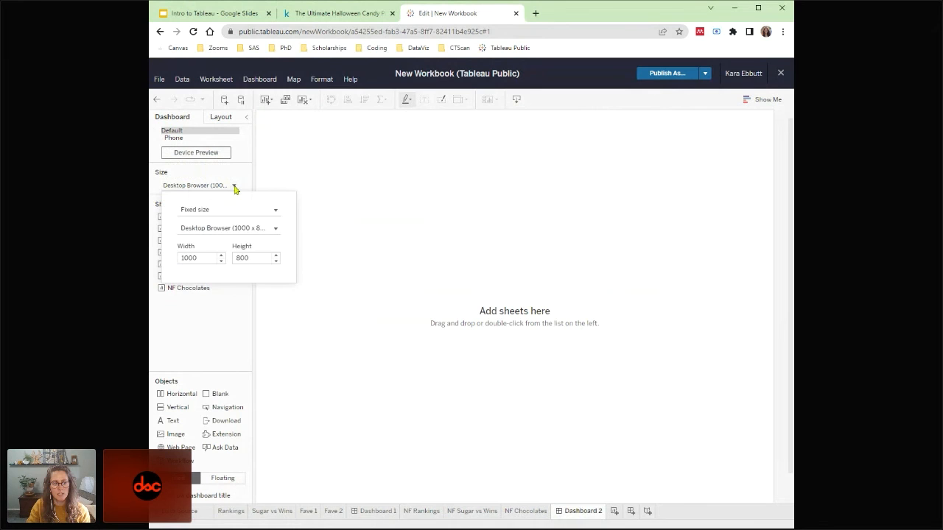
pyautogui.click(263, 212)
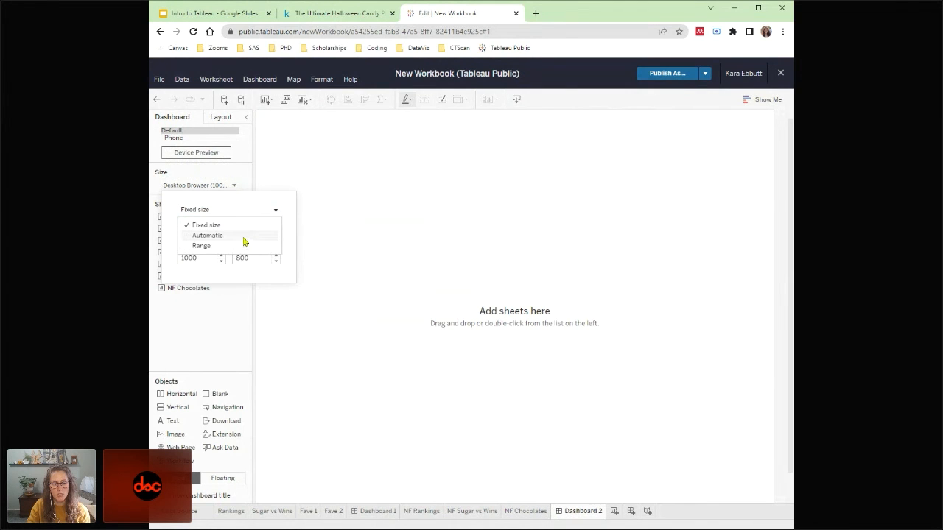
pyautogui.click(271, 178)
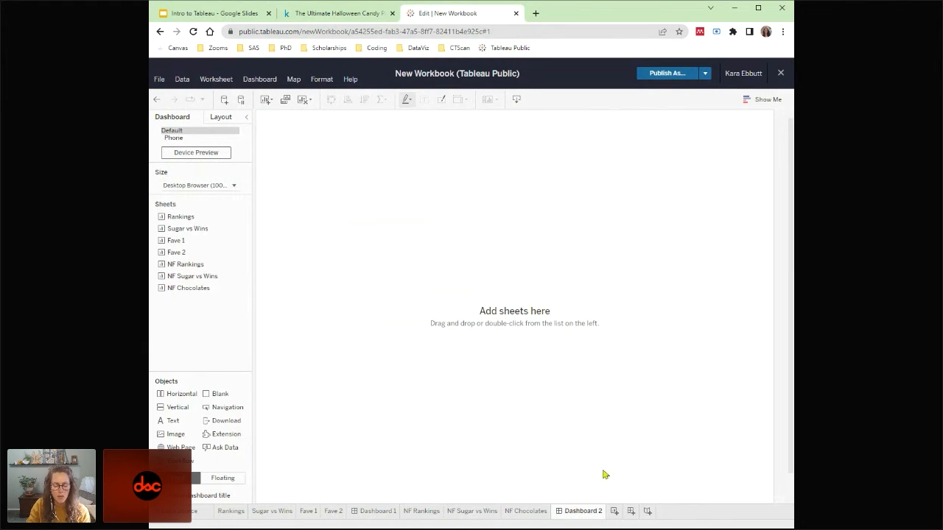
# - Lay out Dashboard 2 with NF Rankings on one side, NF Sugar vs Wins beside it and NF Chocolates beneath NF Sugar vs Wins
pyautogui.click(516, 511)
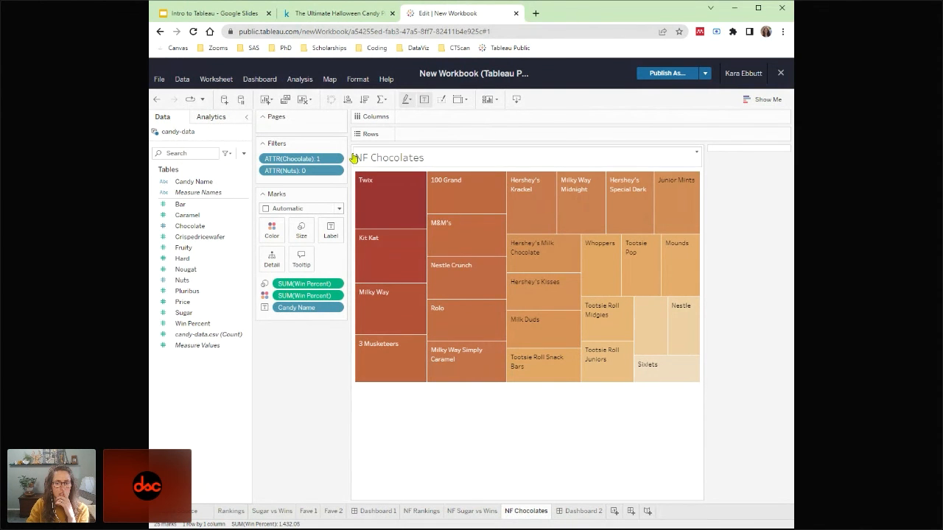
pyautogui.click(579, 512)
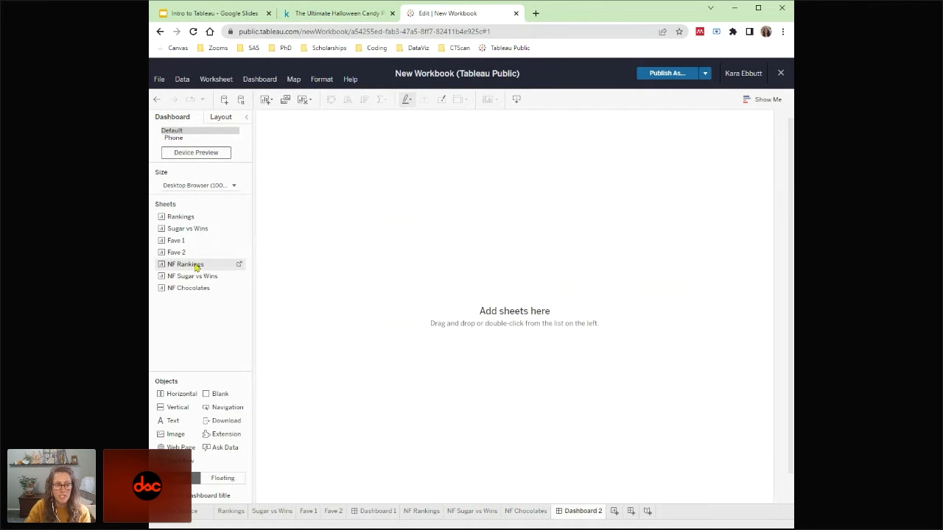
pyautogui.moveTo(189, 269); pyautogui.dragTo(362, 240)
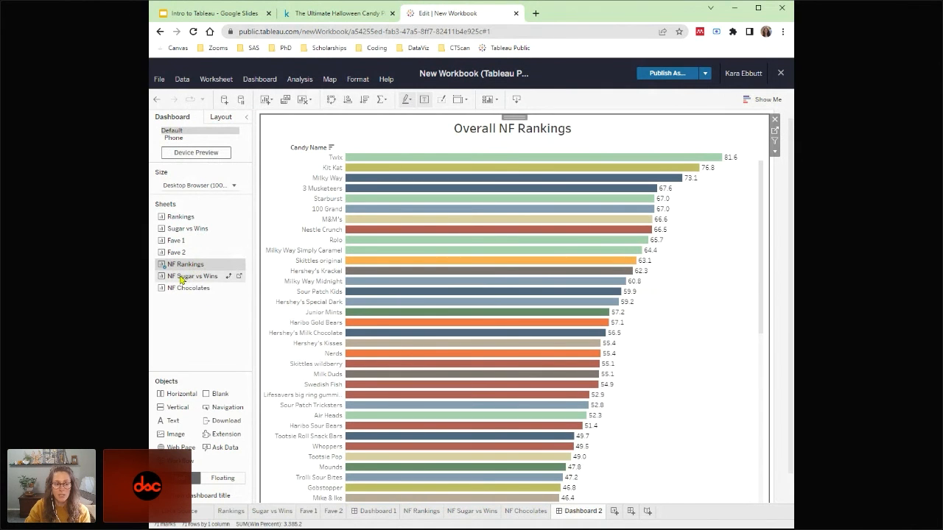
pyautogui.moveTo(182, 280)
pyautogui.mouseDown()
pyautogui.moveTo(325, 287)
pyautogui.moveTo(629, 249)
pyautogui.mouseUp()
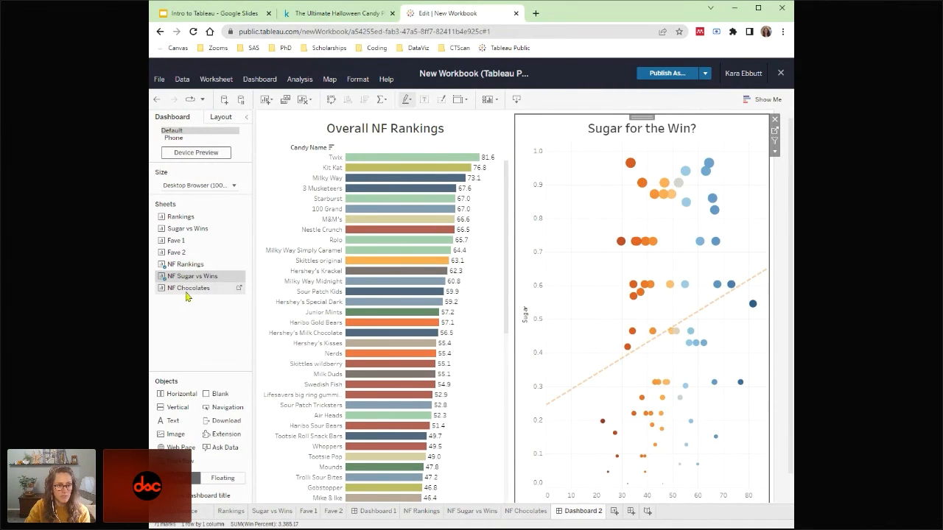
pyautogui.moveTo(186, 295)
pyautogui.mouseDown()
pyautogui.moveTo(282, 301)
pyautogui.moveTo(473, 358)
pyautogui.moveTo(635, 428)
pyautogui.mouseUp()
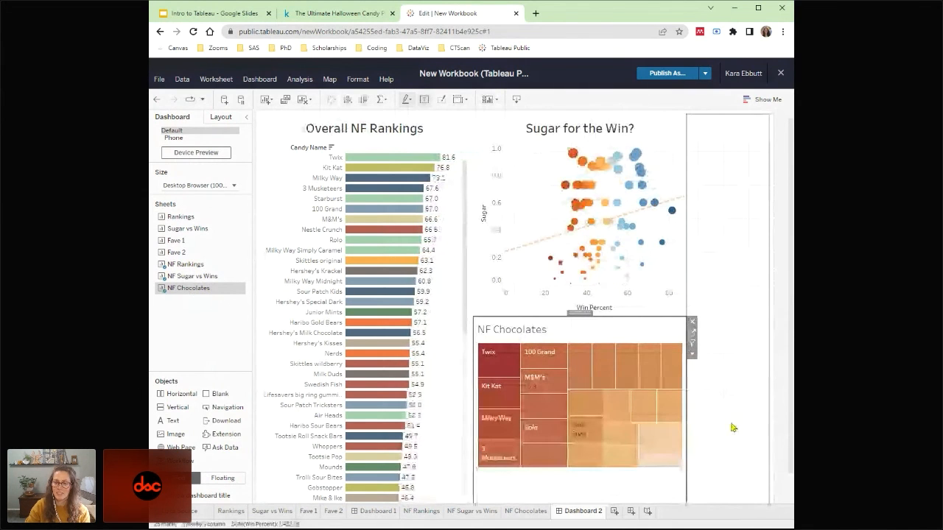
# - Remove the empty container beside the Sugar for the Win? and NF Chocolates views from Dashboard 2
pyautogui.rightClick(746, 375)
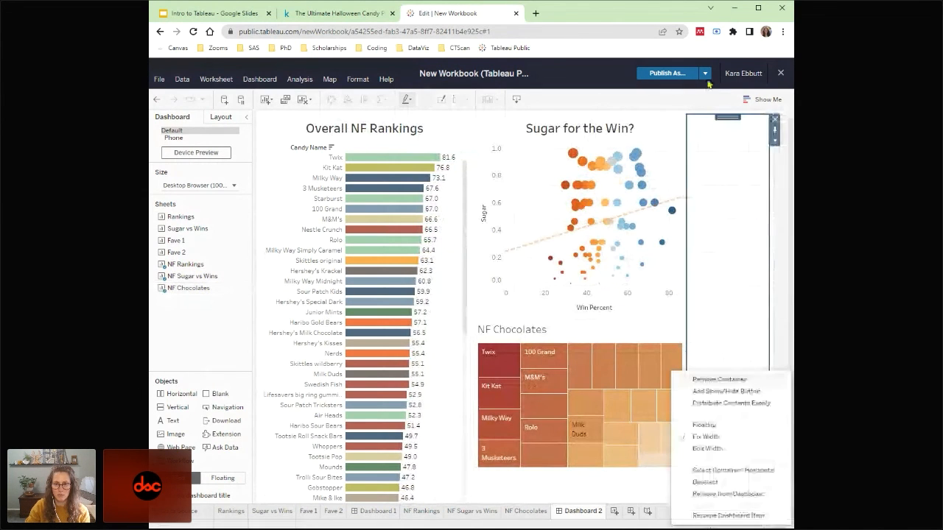
pyautogui.click(775, 122)
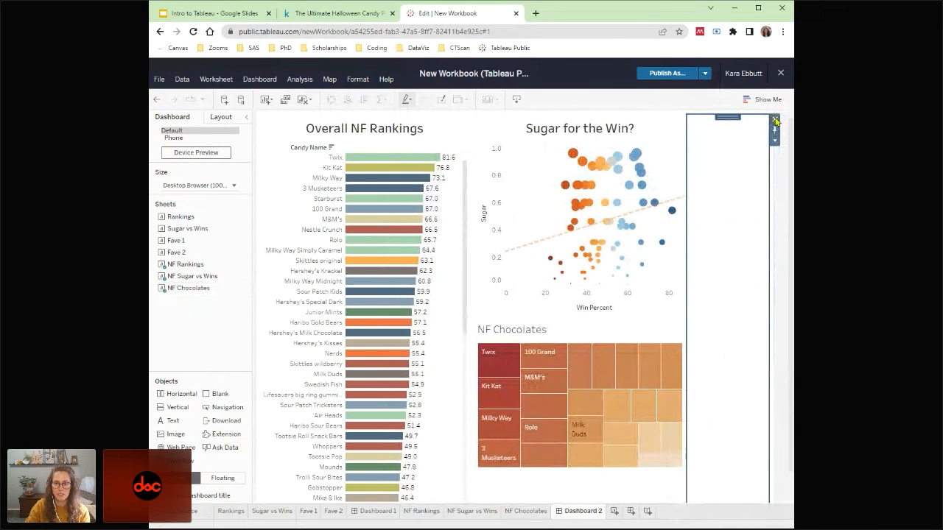
pyautogui.click(775, 120)
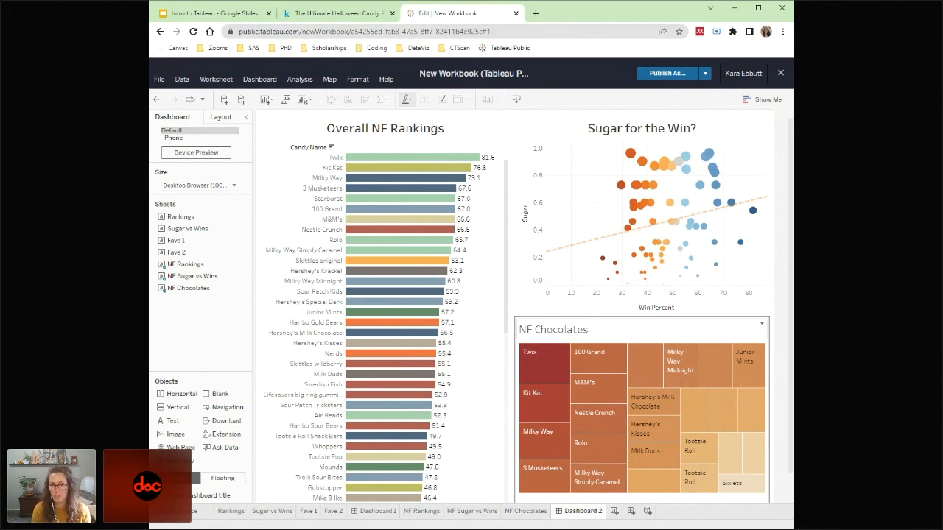
# - Replace the NF Chocolates view's title text with "NutFree Chocolate Faves"
pyautogui.doubleClick(627, 332)
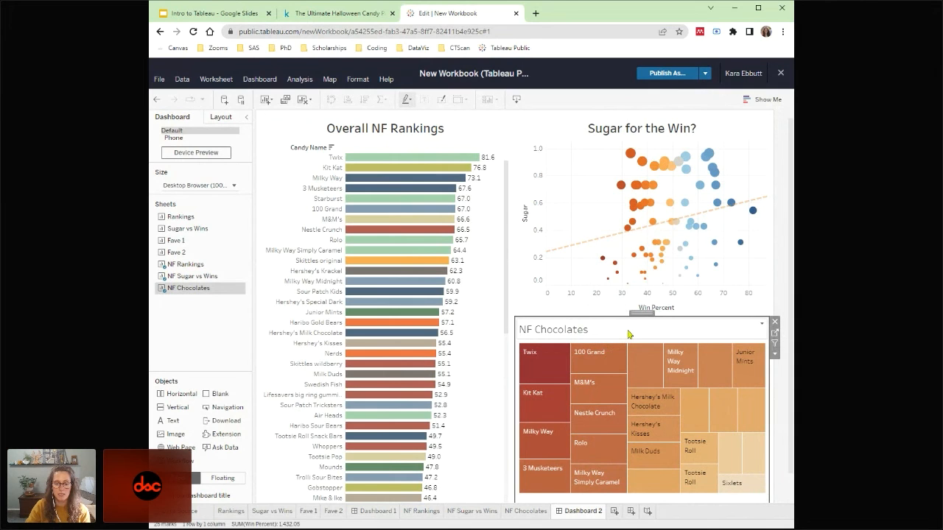
pyautogui.moveTo(361, 265); pyautogui.dragTo(187, 261)
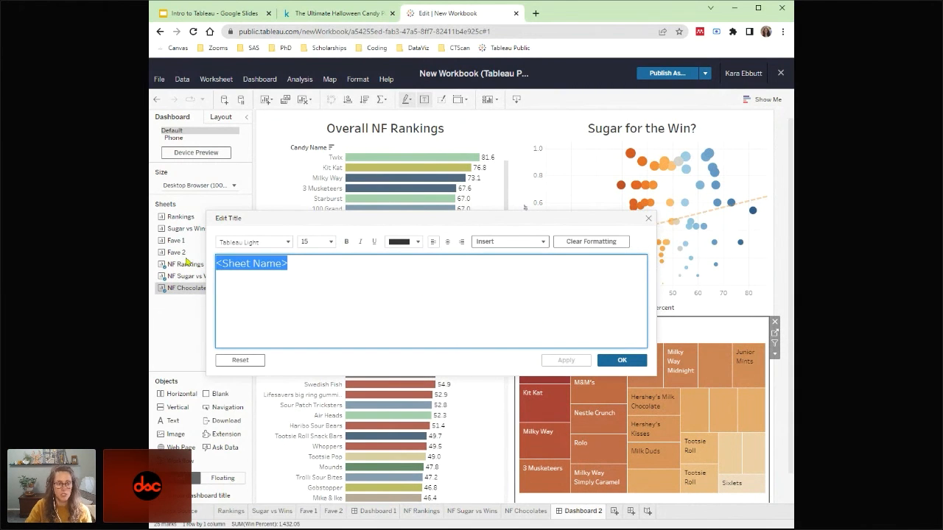
pyautogui.write('Nu')
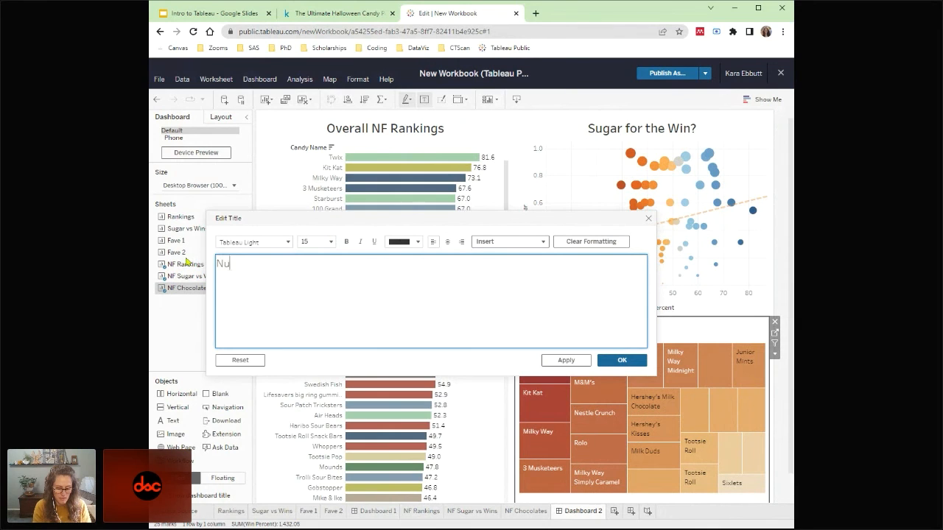
pyautogui.write('tFree Chocolate Faves')
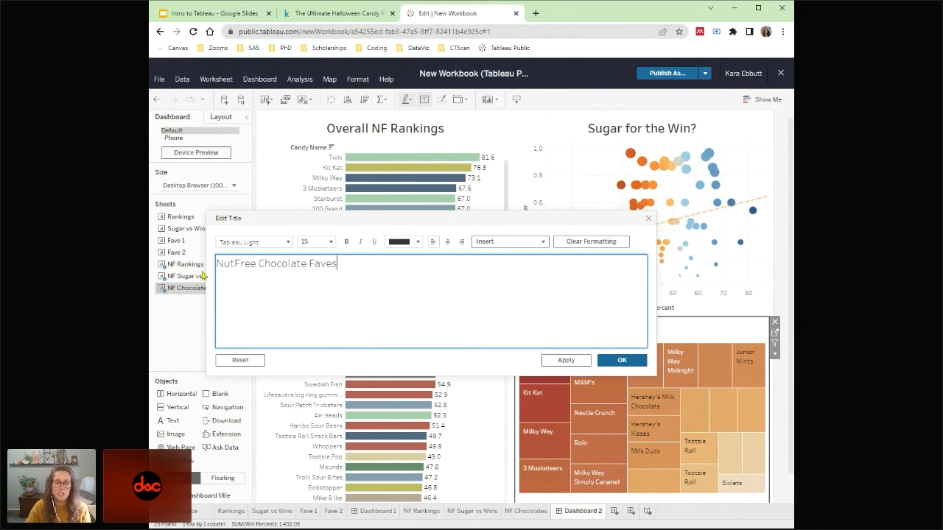
# - Format the NutFree Chocolate Faves title as bold, centered, size 18 text and apply it
pyautogui.click(347, 242)
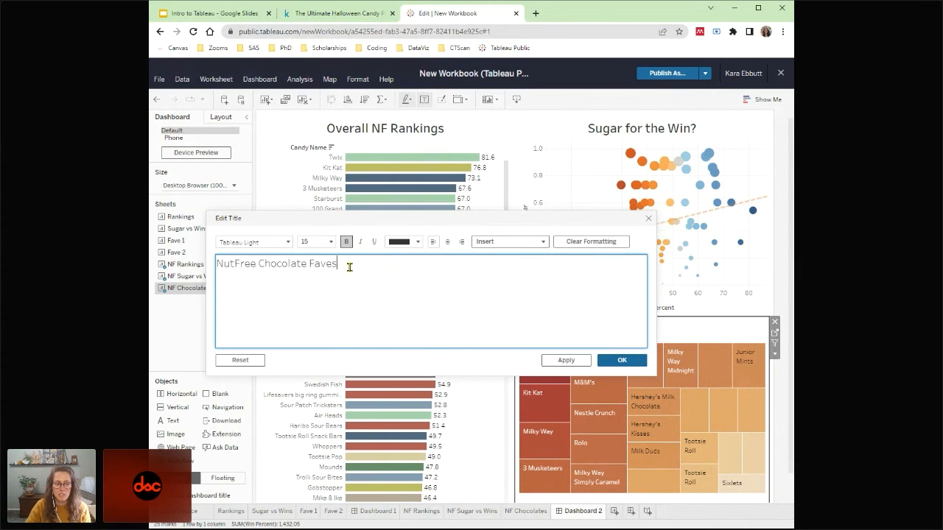
pyautogui.moveTo(349, 268); pyautogui.dragTo(215, 264)
pyautogui.click(347, 241)
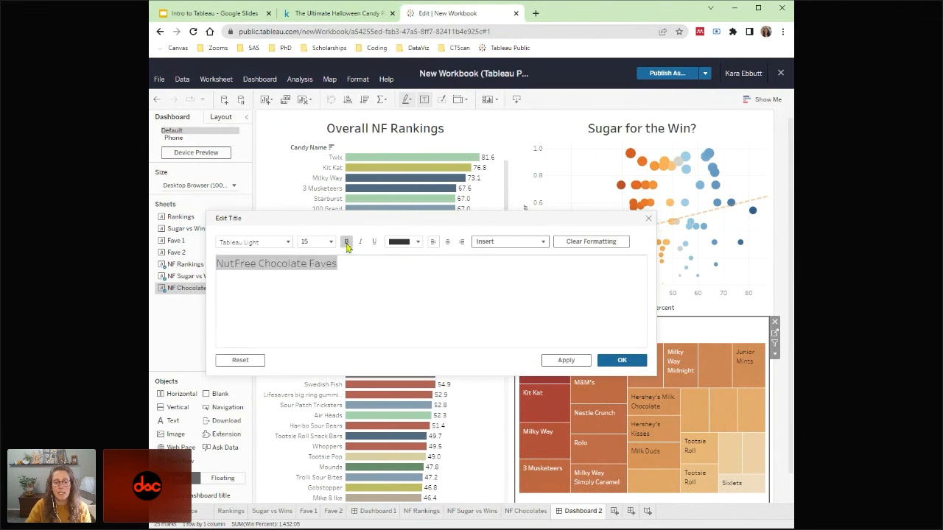
pyautogui.click(445, 242)
pyautogui.click(316, 242)
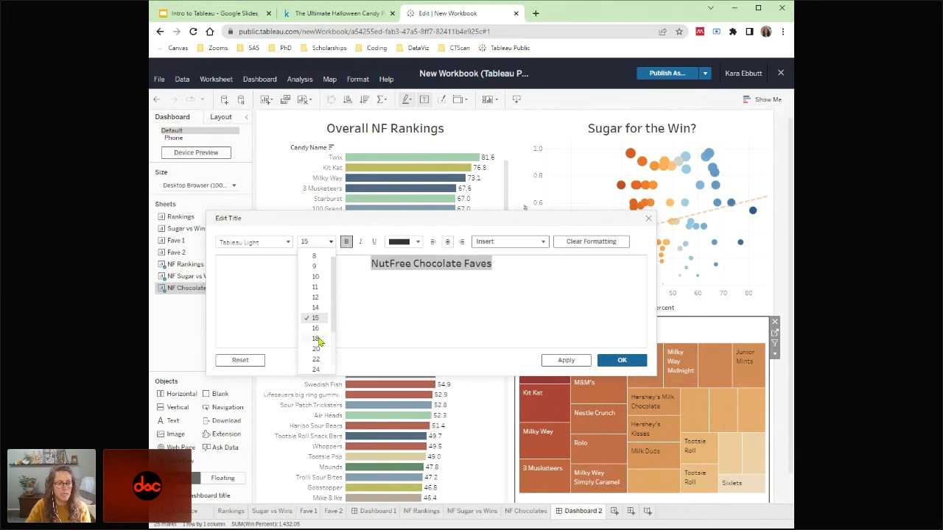
pyautogui.click(316, 339)
pyautogui.click(620, 361)
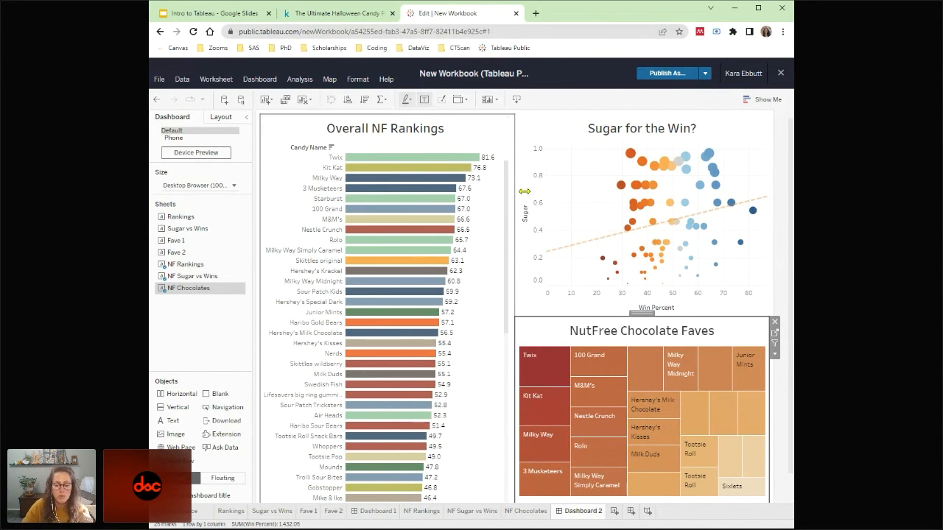
# - Rename Dashboard 2 as "NF Dashboard"
pyautogui.rightClick(589, 518)
pyautogui.click(592, 409)
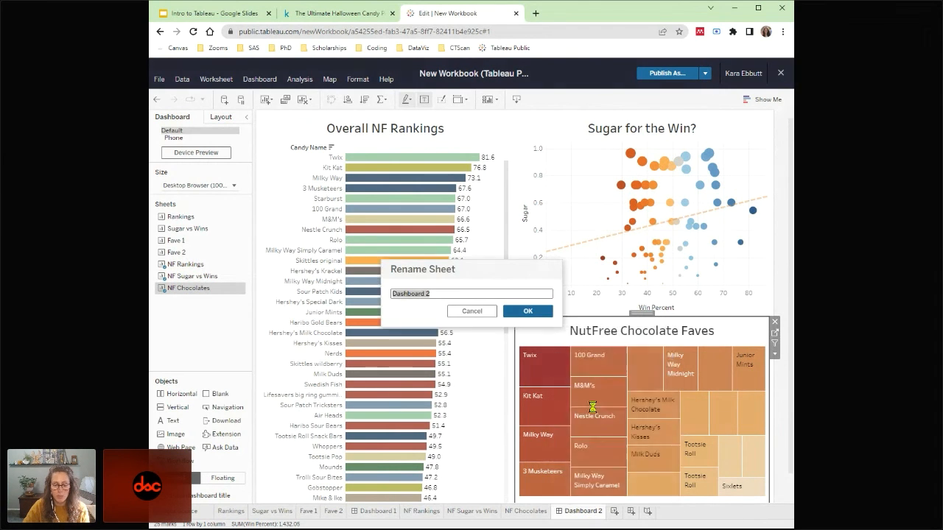
pyautogui.write('NF Da')
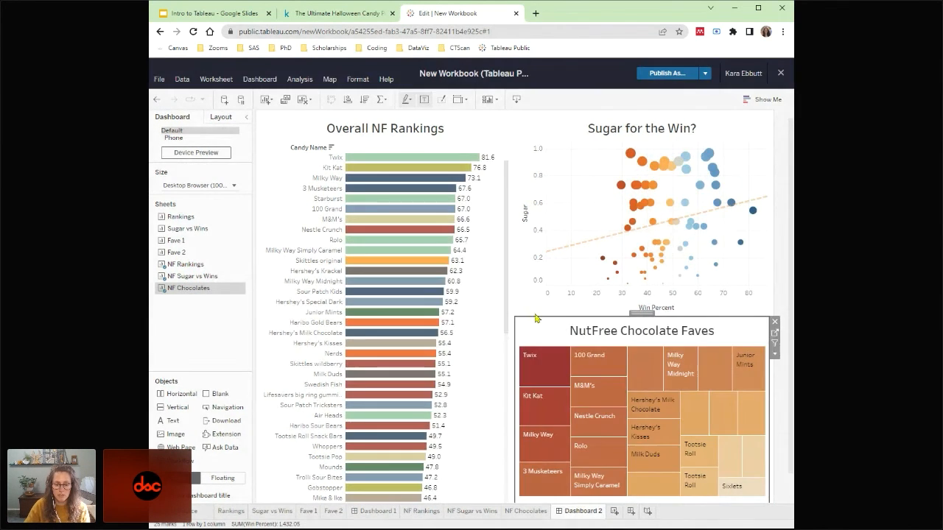
pyautogui.click(528, 311)
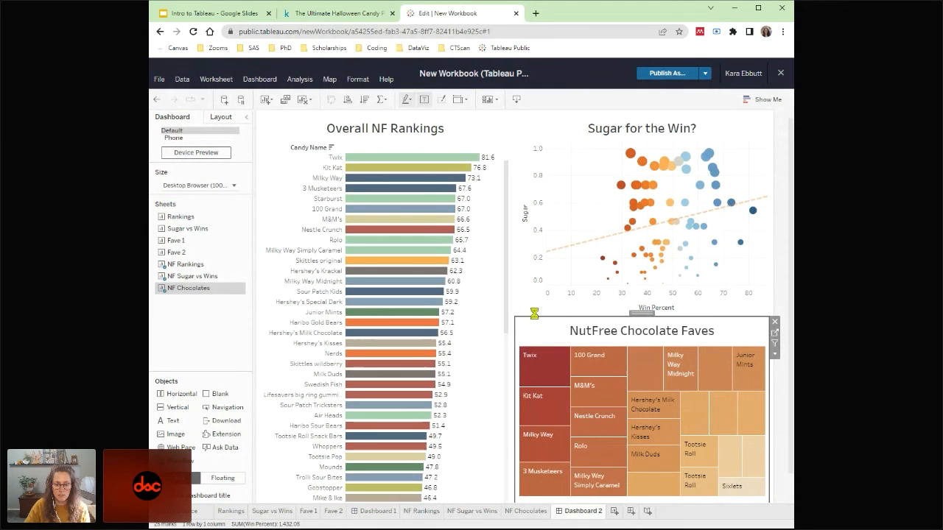
# - Rename Dashboard 1 as "Main Dashboard"
pyautogui.click(378, 511)
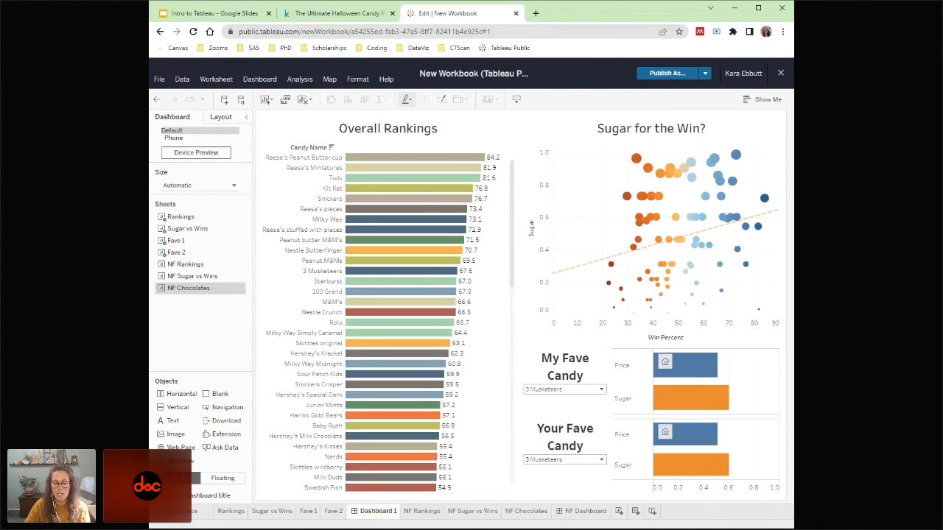
pyautogui.rightClick(378, 513)
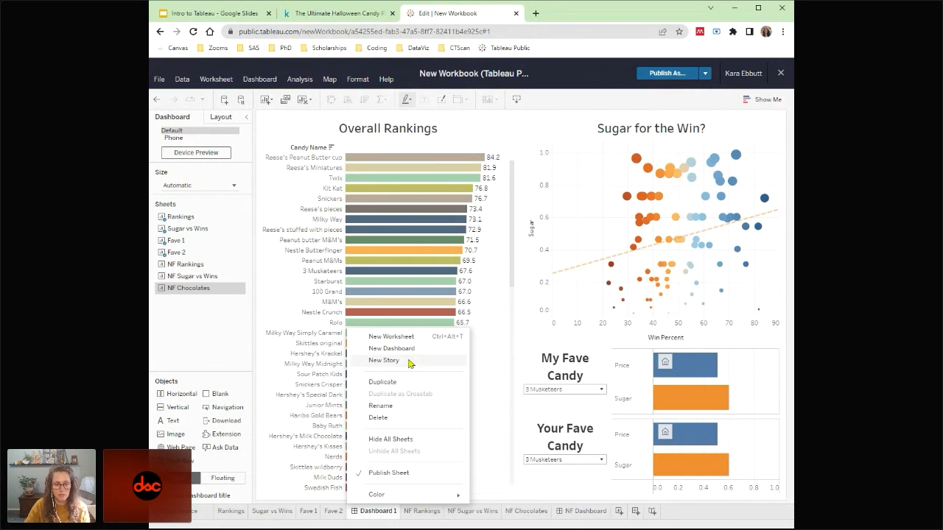
pyautogui.click(414, 405)
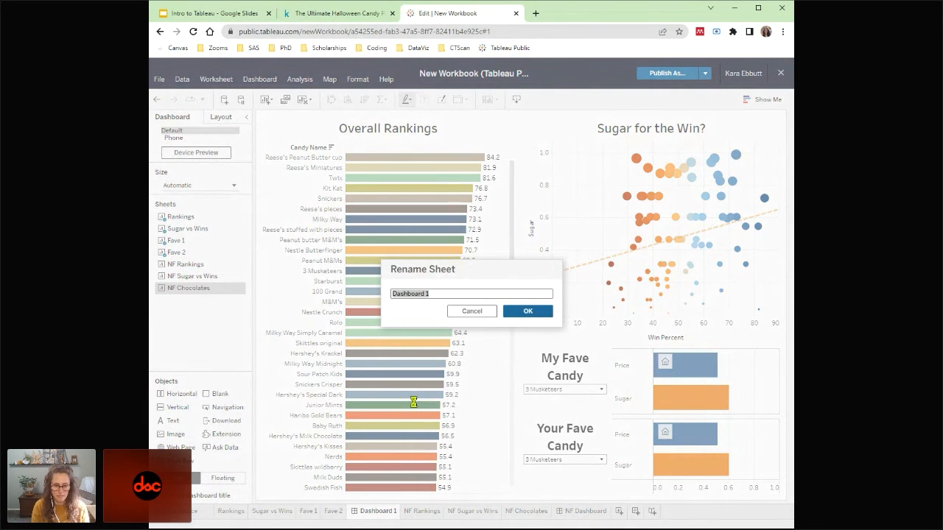
pyautogui.write('Mainn Dashb')
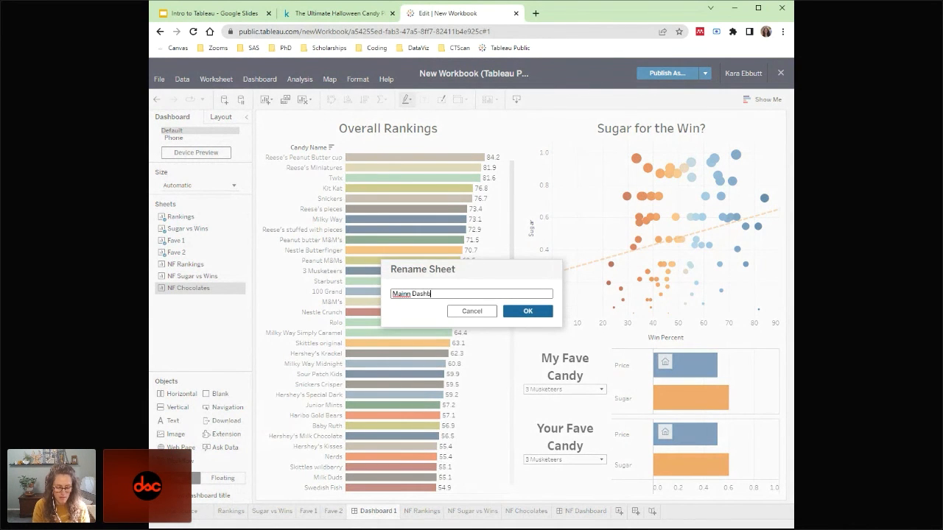
pyautogui.write('oard')
pyautogui.click(410, 294)
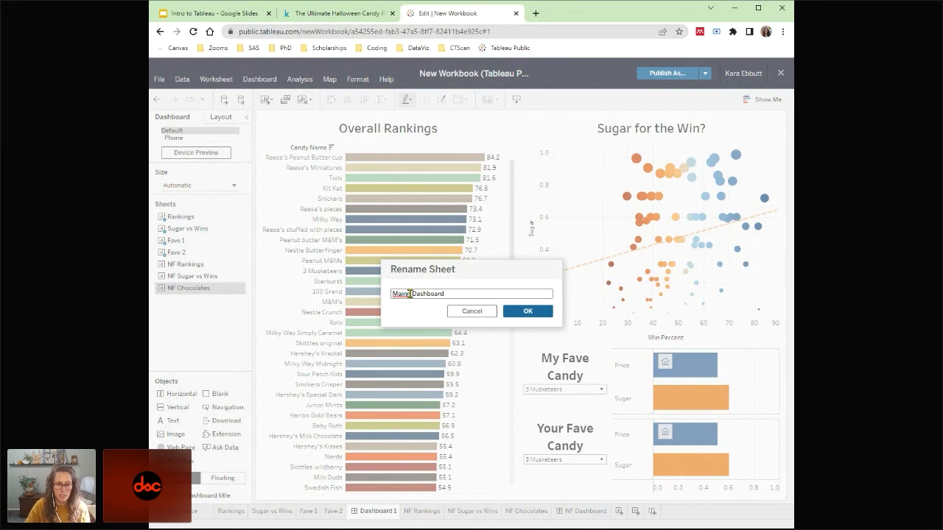
pyautogui.press('BackSpace')
pyautogui.click(527, 311)
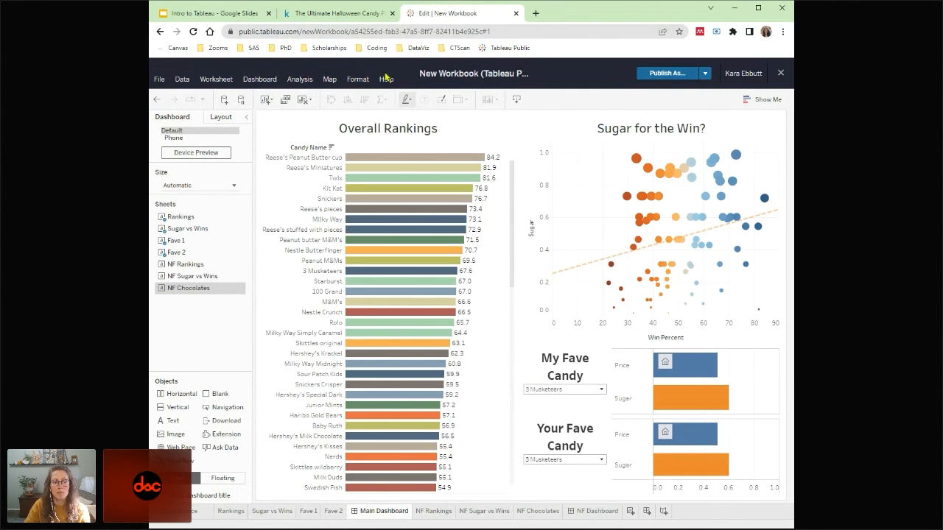
# - Show the Main Dashboard's title and replace its text with "Candy Favorites"
pyautogui.click(261, 79)
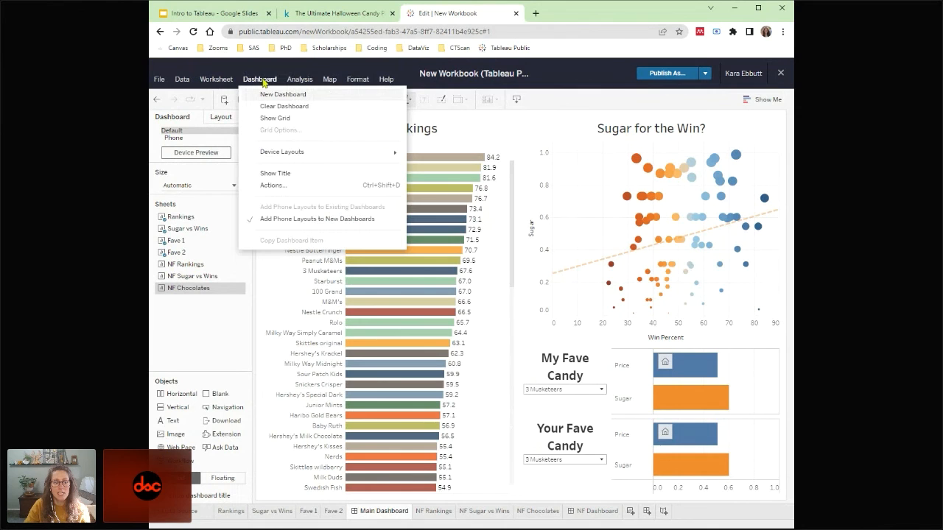
pyautogui.click(301, 177)
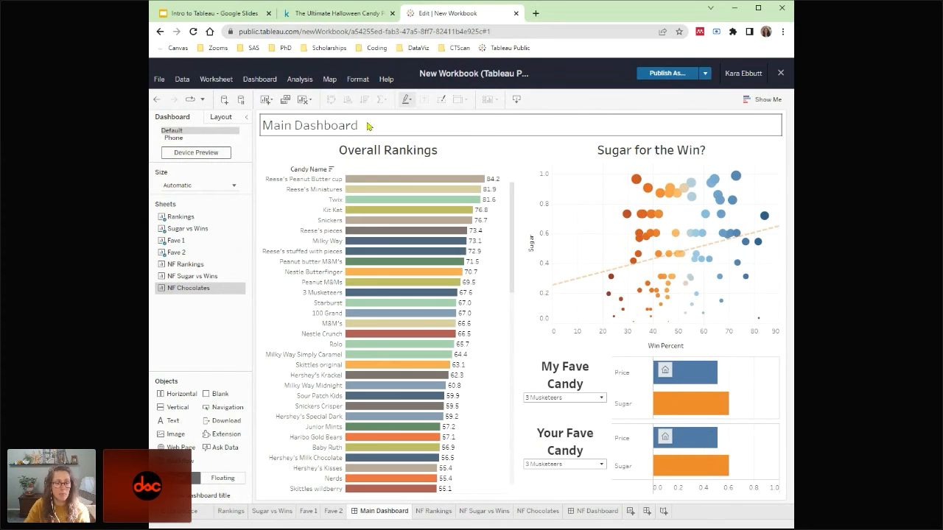
pyautogui.doubleClick(369, 127)
pyautogui.moveTo(347, 263); pyautogui.dragTo(210, 262)
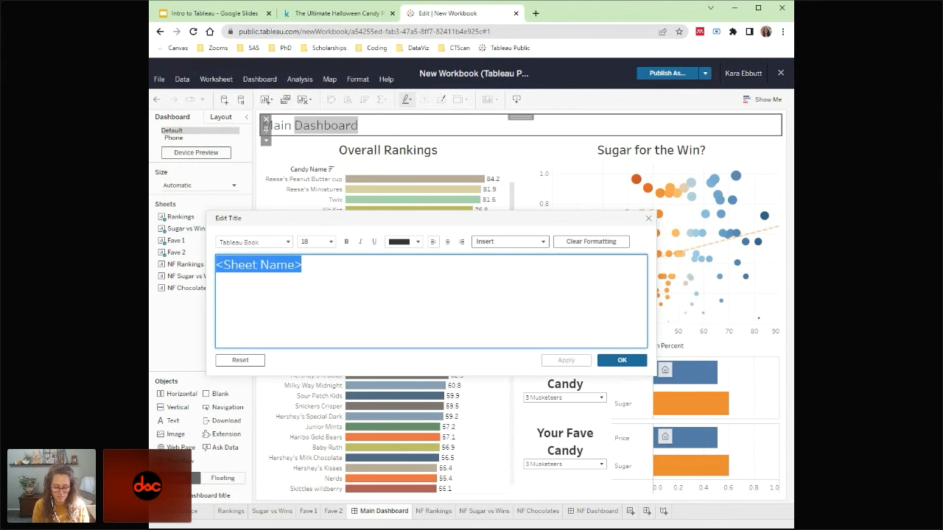
pyautogui.write('CAndy Favorites')
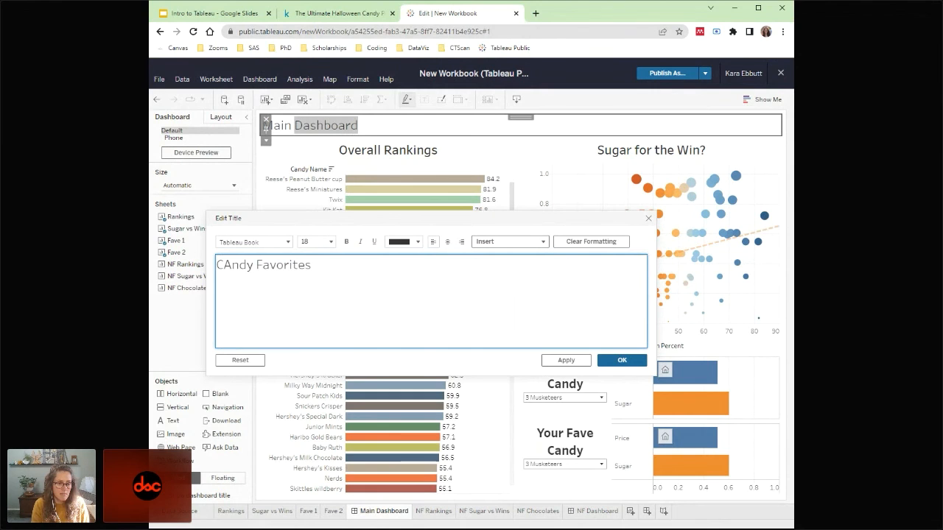
pyautogui.click(234, 263)
pyautogui.press('BackSpace')
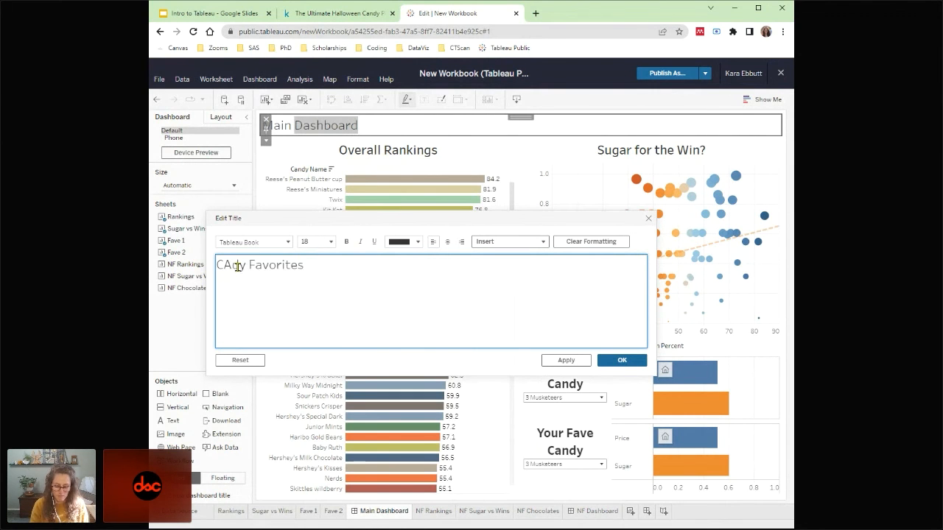
pyautogui.write('a')
# - Format the Candy Favorites title as bold, size 22, centered text and apply it
pyautogui.moveTo(343, 272); pyautogui.dragTo(214, 279)
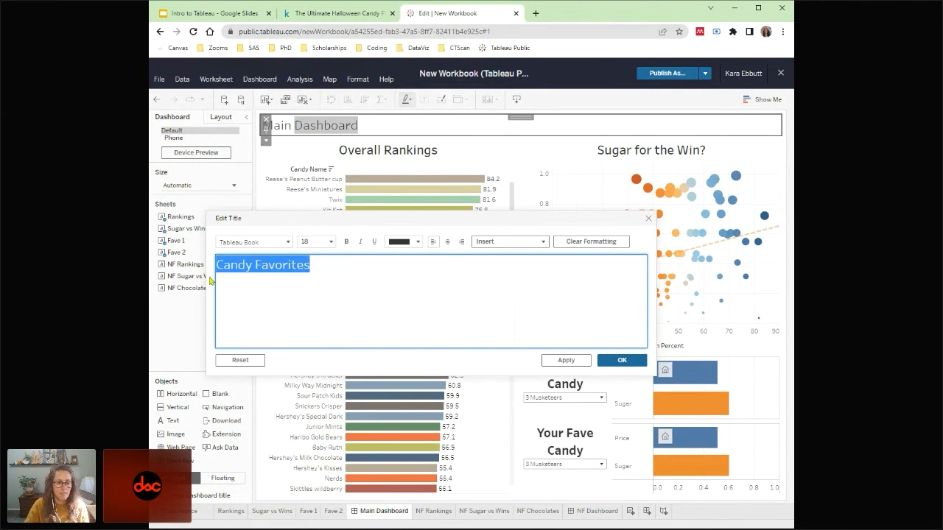
pyautogui.click(346, 243)
pyautogui.click(331, 242)
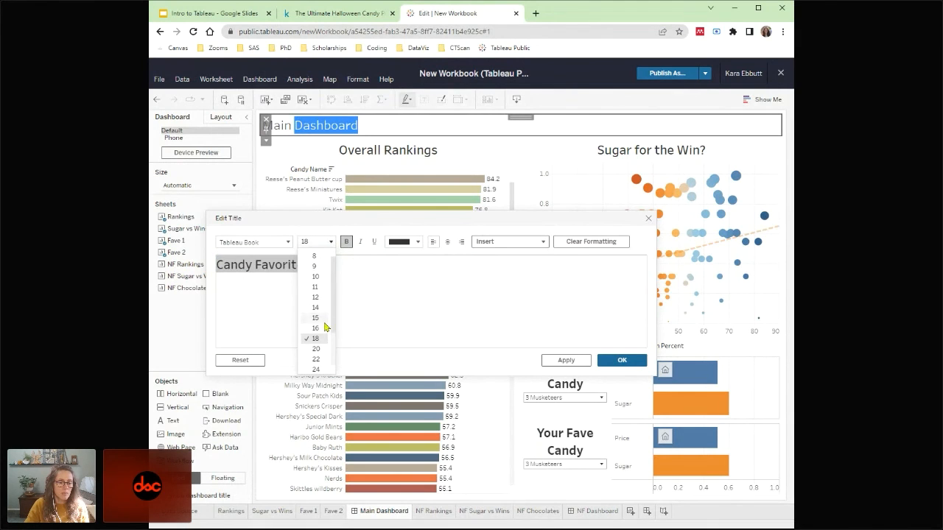
pyautogui.click(323, 359)
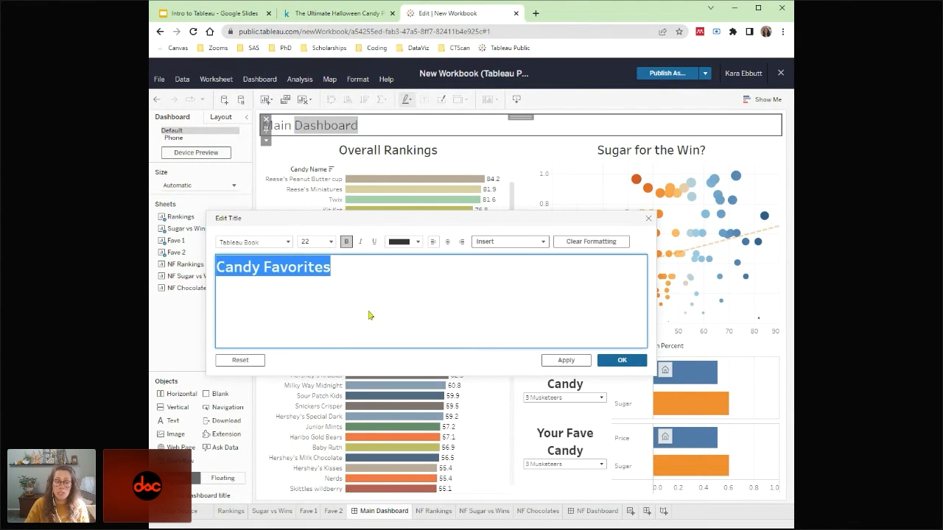
pyautogui.click(447, 242)
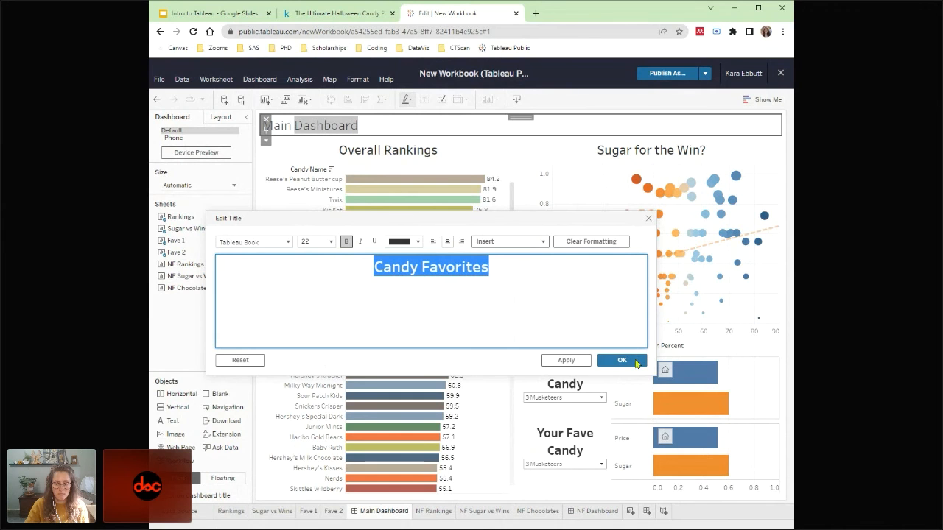
pyautogui.click(622, 361)
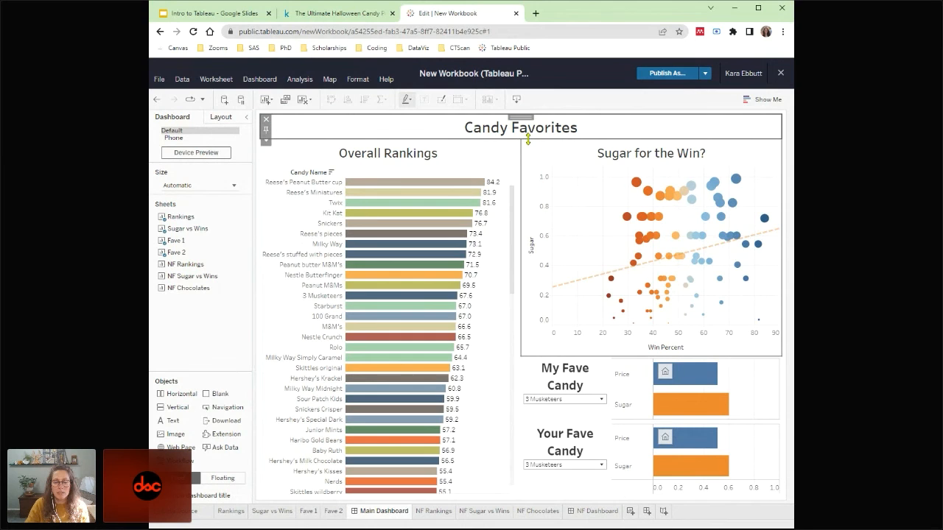
# - Increase the height of the Candy Favorites title area slightly to add space above the charts
pyautogui.moveTo(528, 139); pyautogui.dragTo(528, 139)
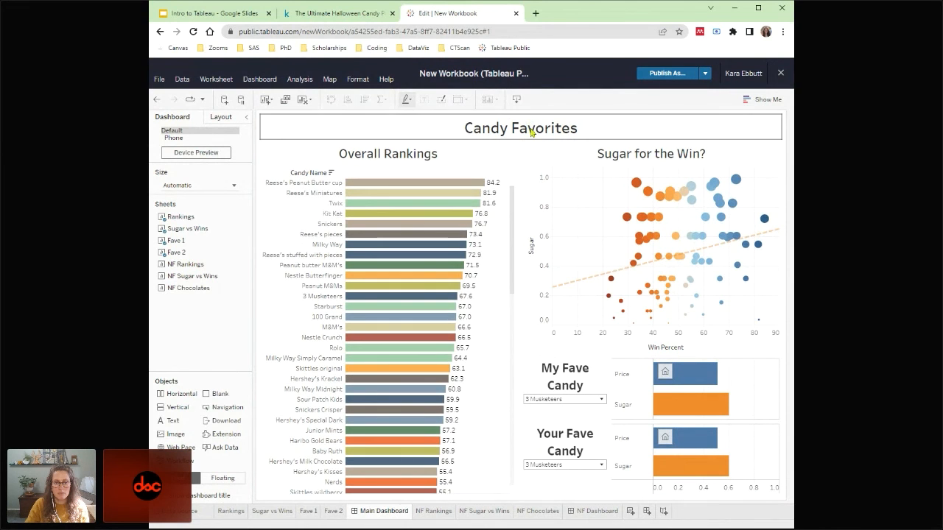
pyautogui.click(530, 138)
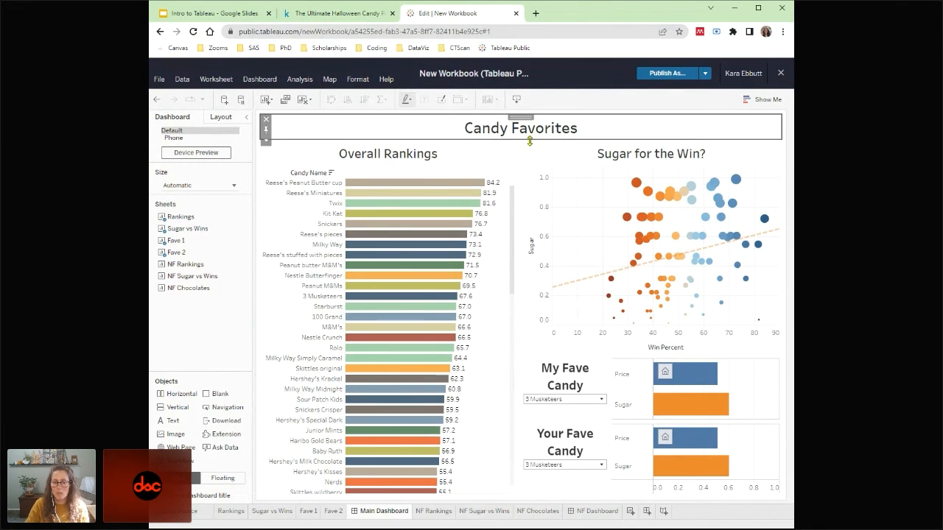
pyautogui.moveTo(531, 140); pyautogui.dragTo(530, 145)
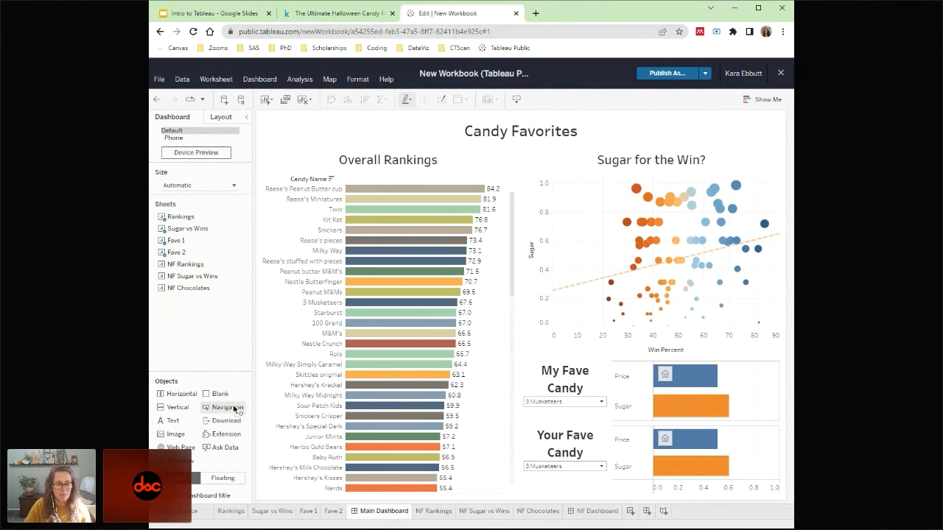
pyautogui.moveTo(233, 411)
pyautogui.mouseDown()
pyautogui.moveTo(507, 316)
pyautogui.moveTo(658, 176)
pyautogui.moveTo(689, 123)
pyautogui.moveTo(713, 142)
pyautogui.moveTo(655, 141)
pyautogui.moveTo(312, 250)
pyautogui.moveTo(215, 436)
pyautogui.moveTo(231, 410)
pyautogui.mouseUp()
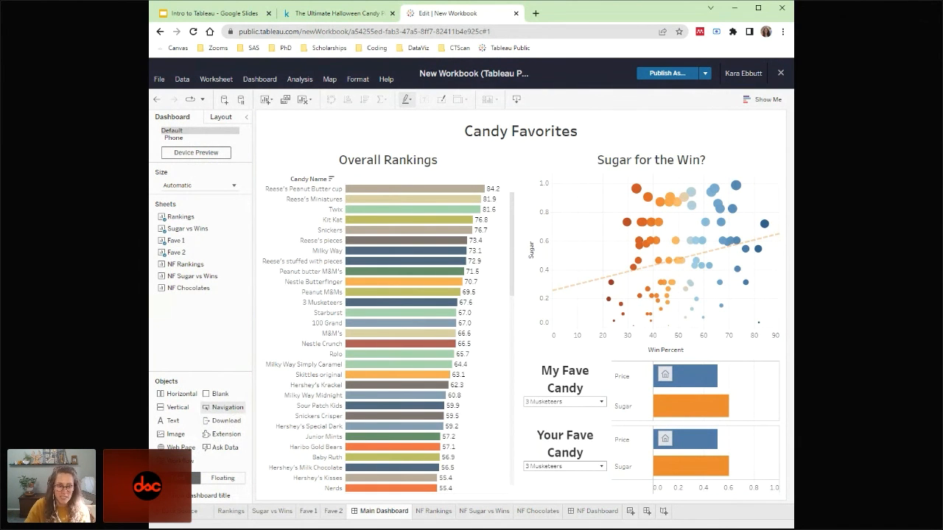
pyautogui.moveTo(233, 411); pyautogui.dragTo(456, 291)
pyautogui.moveTo(534, 304)
pyautogui.mouseDown()
pyautogui.moveTo(619, 311)
pyautogui.moveTo(630, 355)
pyautogui.moveTo(617, 376)
pyautogui.moveTo(573, 377)
pyautogui.moveTo(553, 324)
pyautogui.moveTo(685, 145)
pyautogui.moveTo(733, 136)
pyautogui.moveTo(715, 130)
pyautogui.moveTo(557, 270)
pyautogui.moveTo(245, 409)
pyautogui.mouseUp()
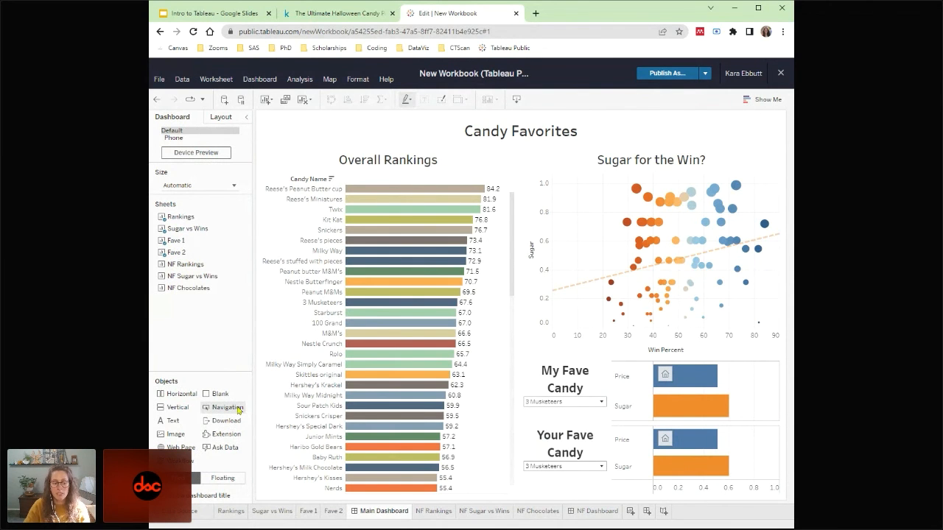
# - Add a floating Navigation object to the Main Dashboard and place it to the right of the Candy Favorites title
pyautogui.moveTo(237, 409); pyautogui.dragTo(598, 214)
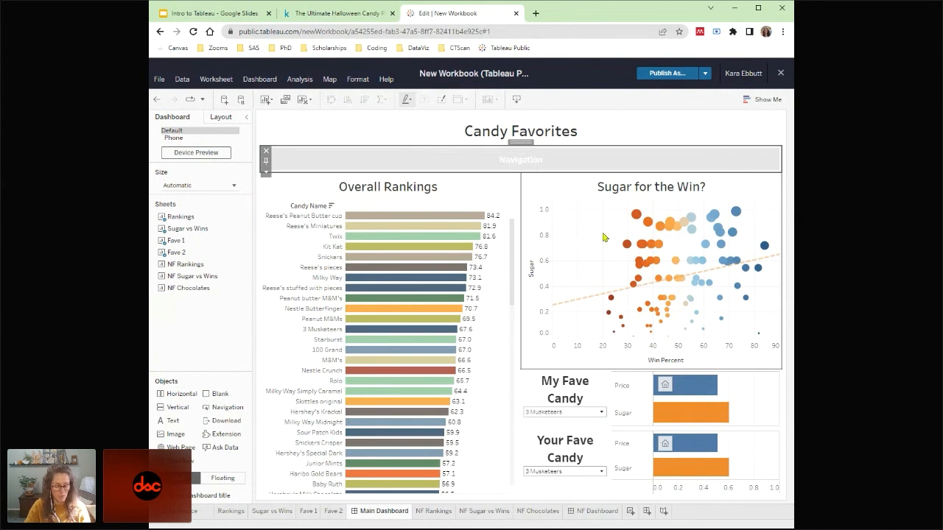
pyautogui.hotkey('ctrl', 'z')
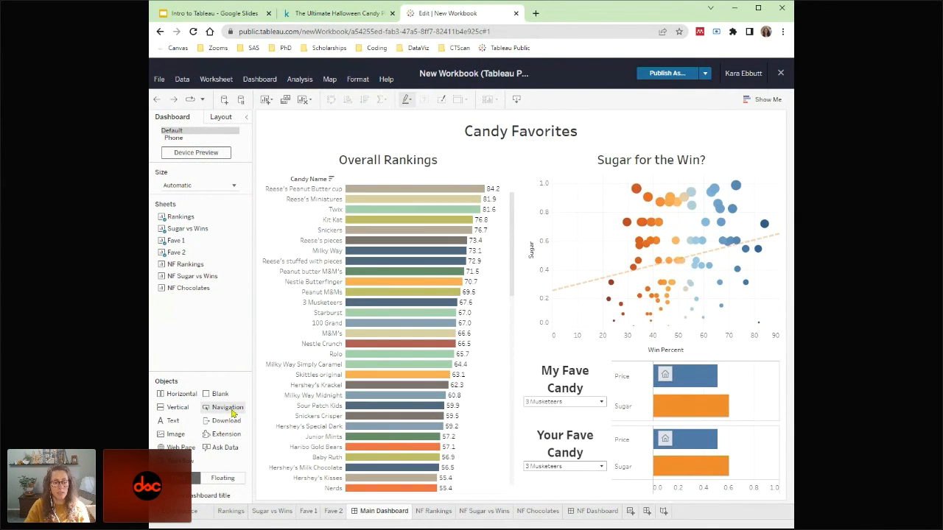
pyautogui.moveTo(231, 413); pyautogui.dragTo(566, 201)
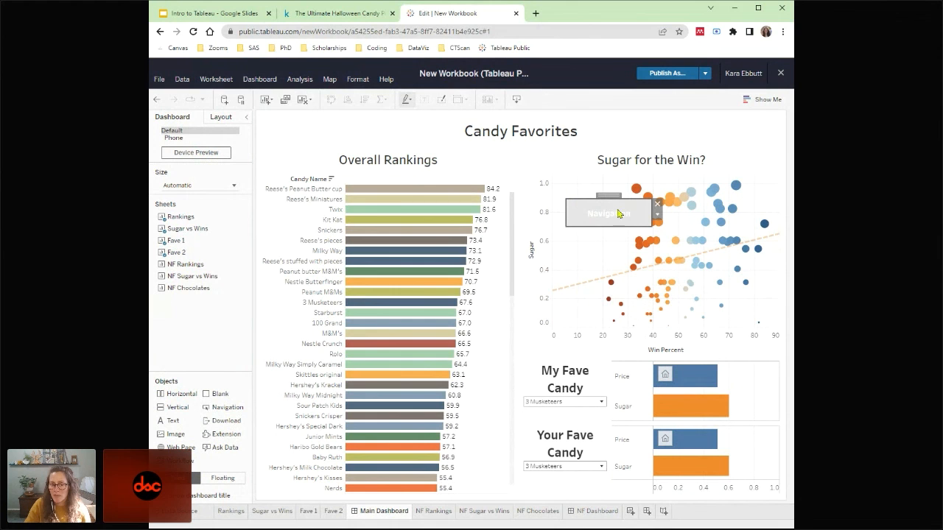
pyautogui.moveTo(611, 196); pyautogui.dragTo(716, 116)
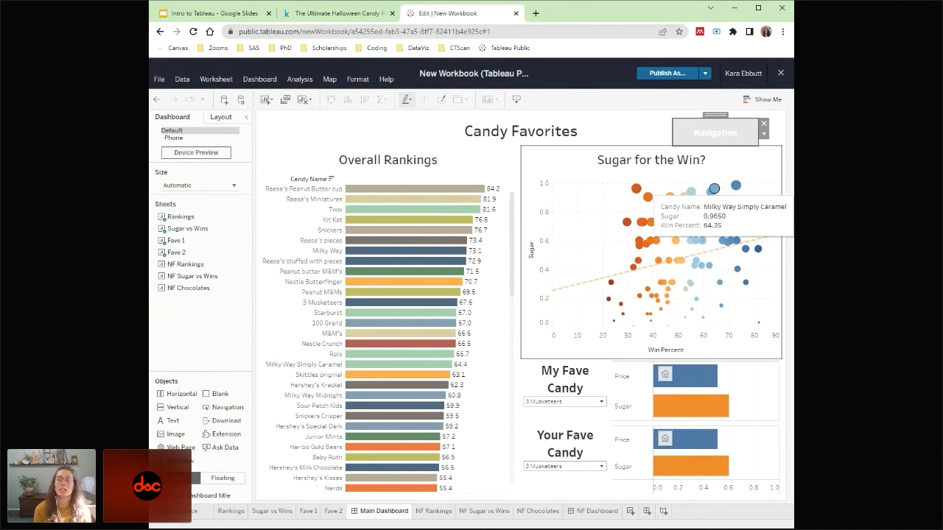
# - Edit the new navigation button so that it navigates to the NF Dashboard
pyautogui.click(764, 134)
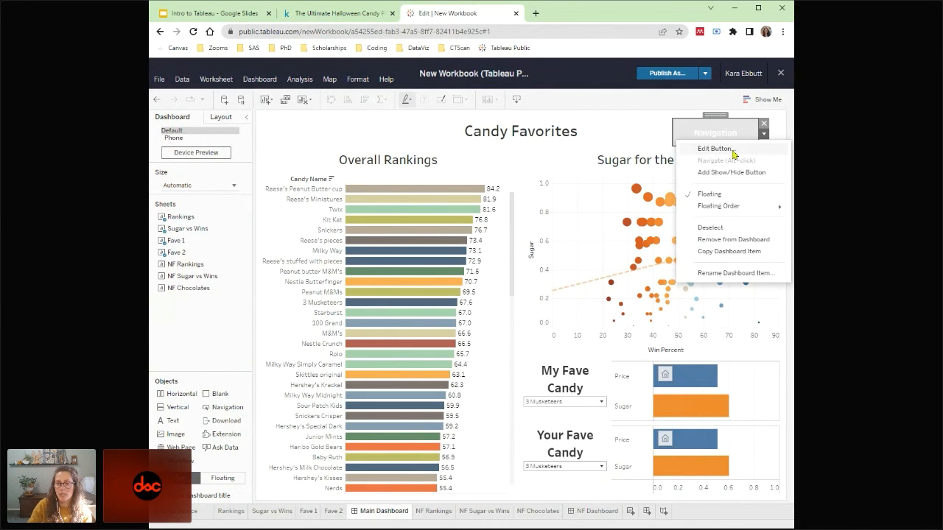
pyautogui.click(734, 154)
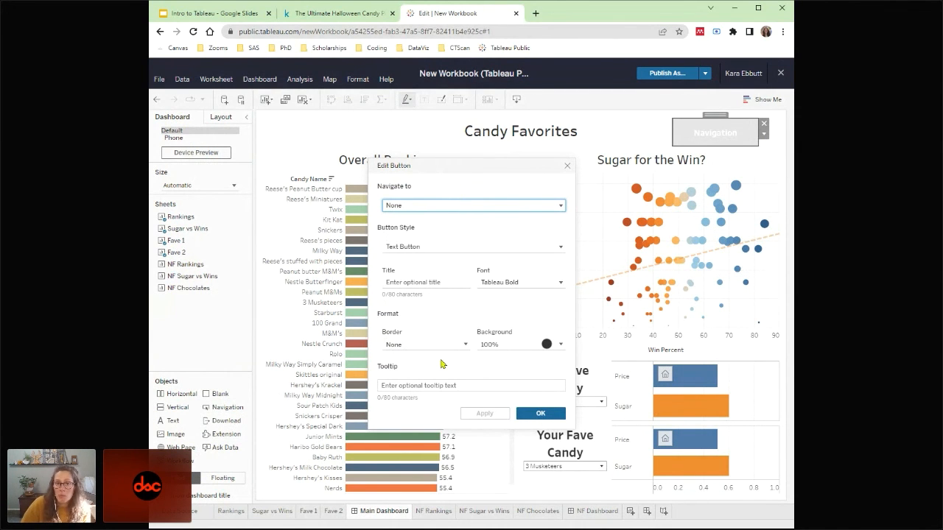
pyautogui.click(483, 207)
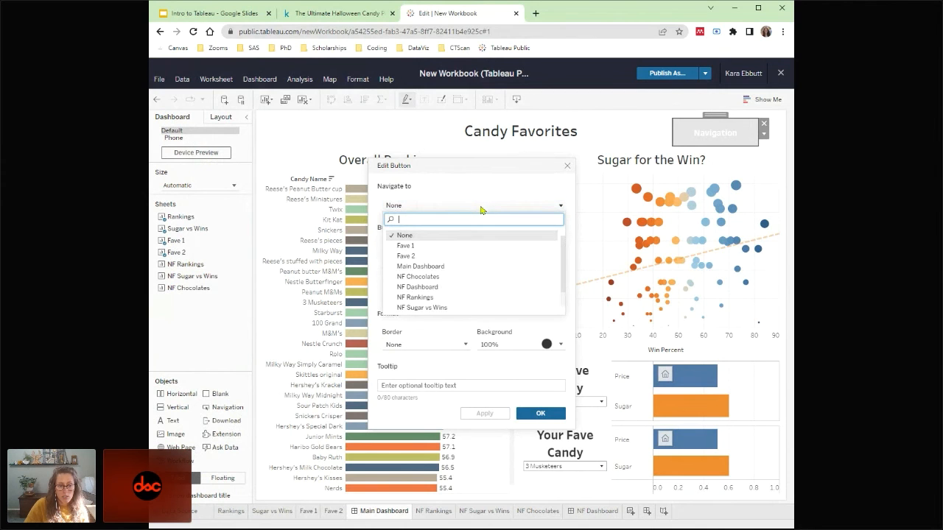
pyautogui.click(452, 287)
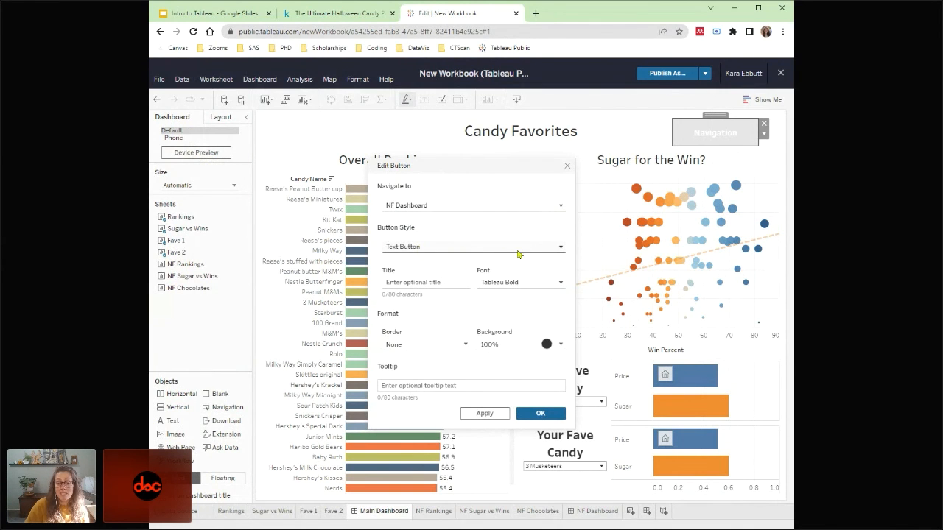
pyautogui.click(560, 248)
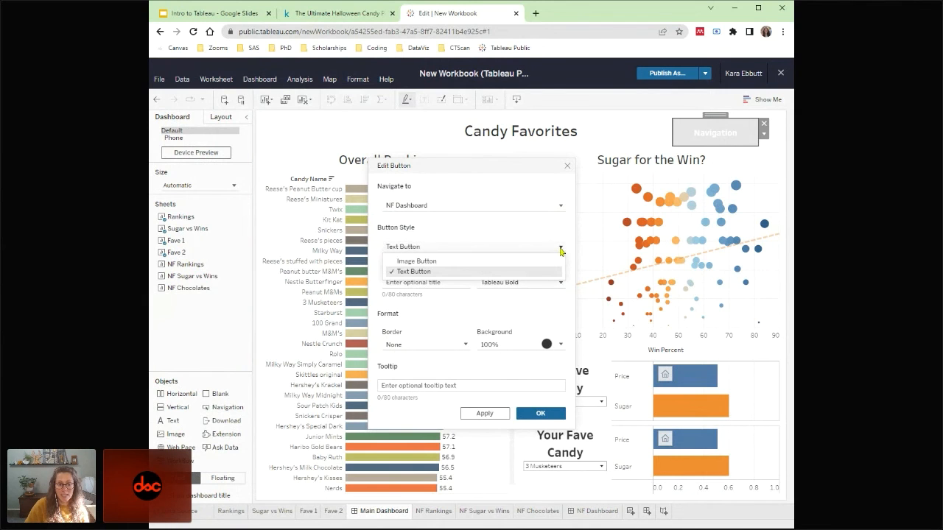
pyautogui.click(485, 263)
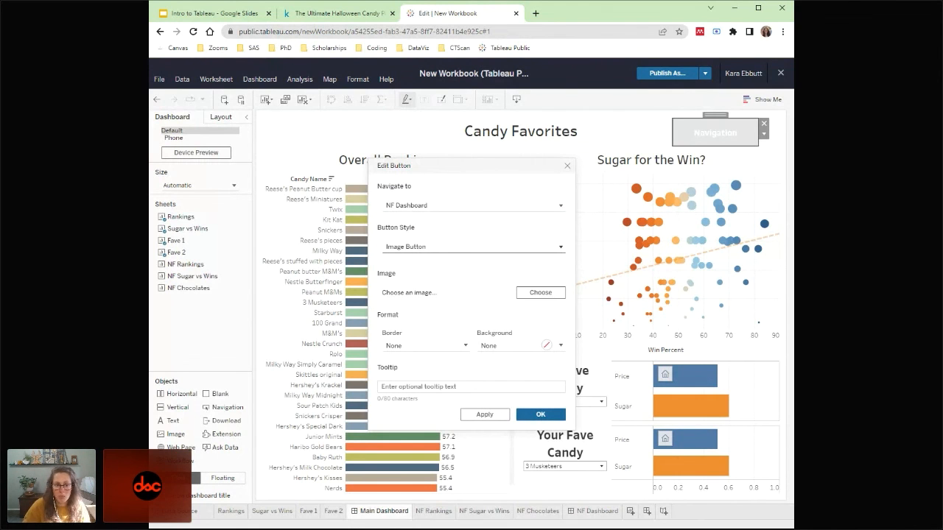
pyautogui.click(560, 250)
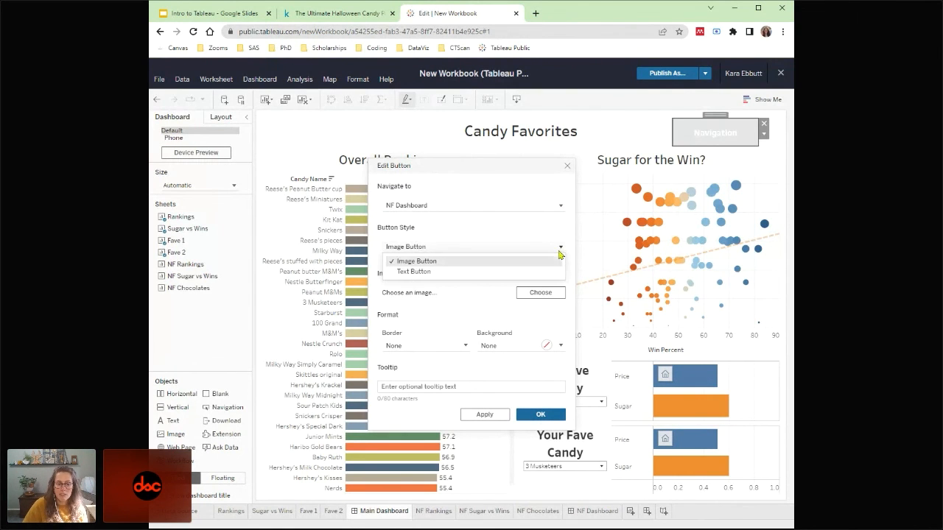
pyautogui.click(539, 271)
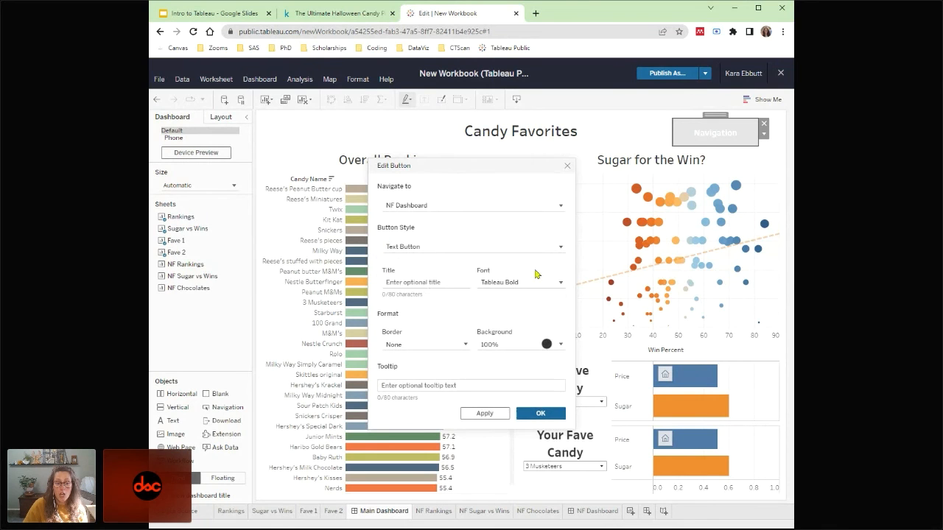
# - Set the navigation button's title to "Nut Free Candies"
pyautogui.click(421, 282)
pyautogui.write('Nu')
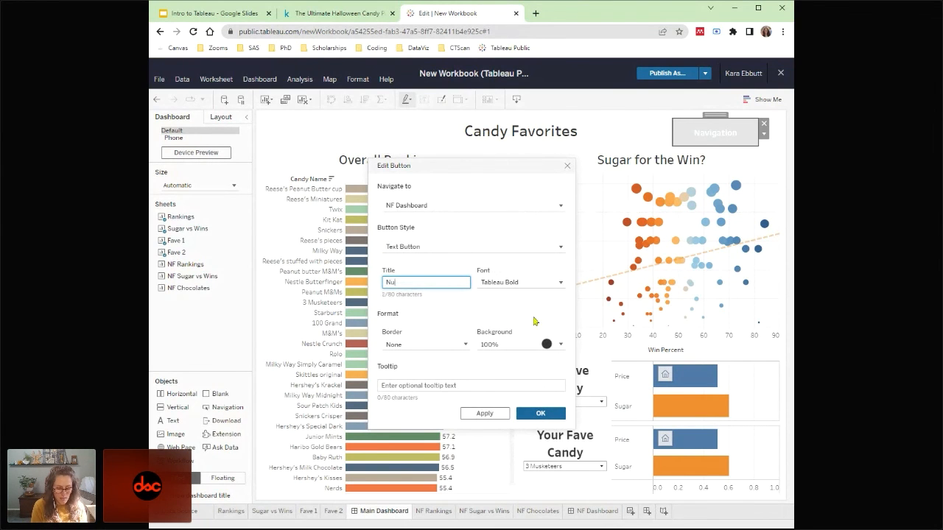
pyautogui.write('t Free Candies')
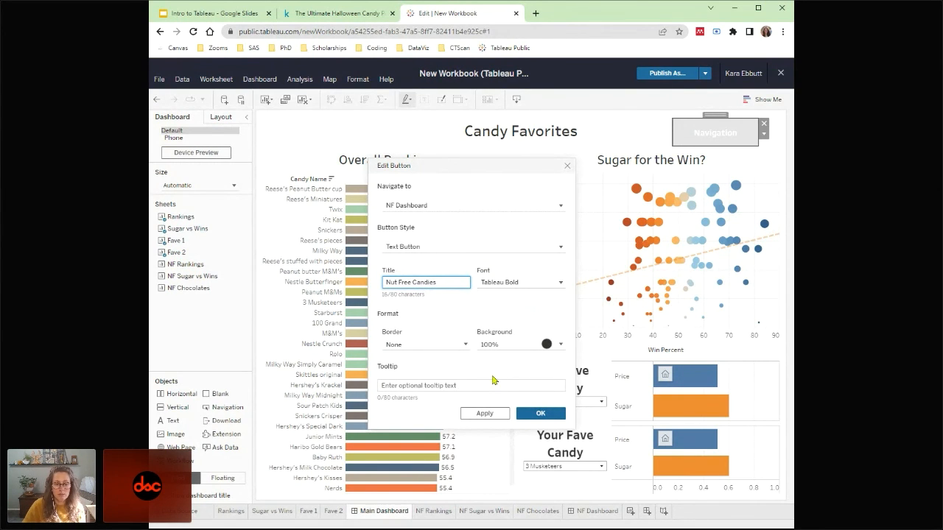
# - Give the Nut Free Candies button an orange background and a solid orange border, and confirm the button settings
pyautogui.click(560, 346)
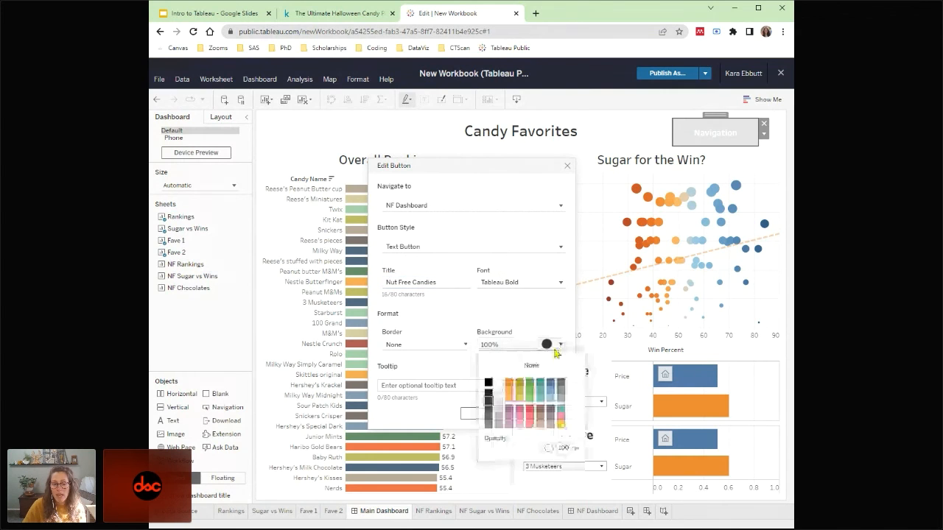
pyautogui.click(508, 391)
pyautogui.click(468, 347)
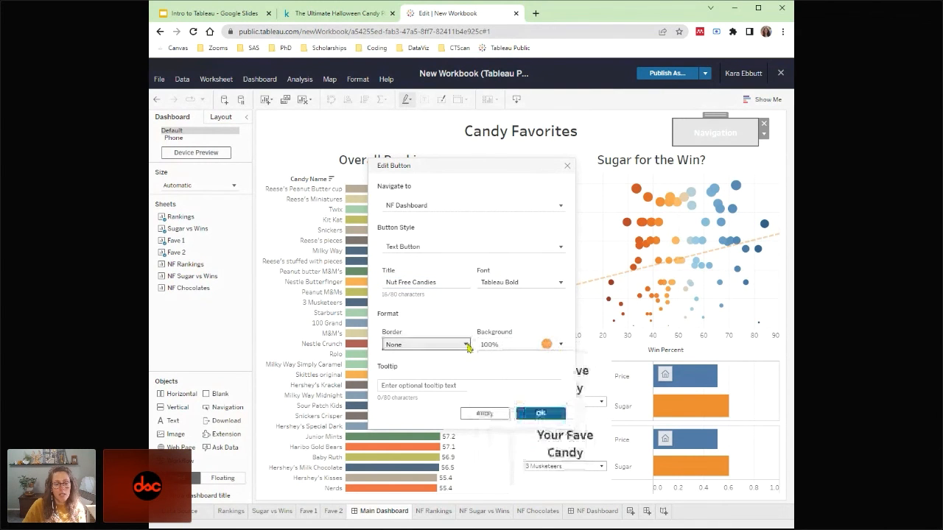
pyautogui.click(468, 347)
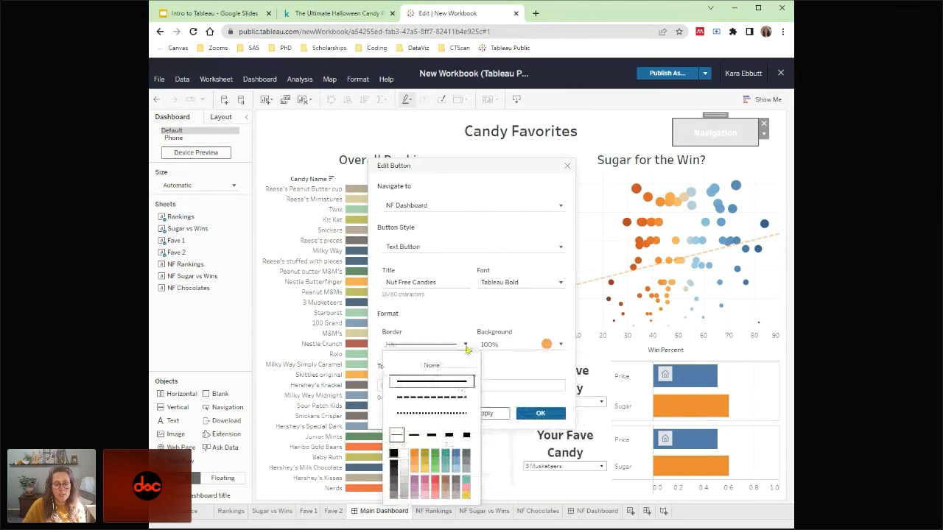
pyautogui.click(416, 452)
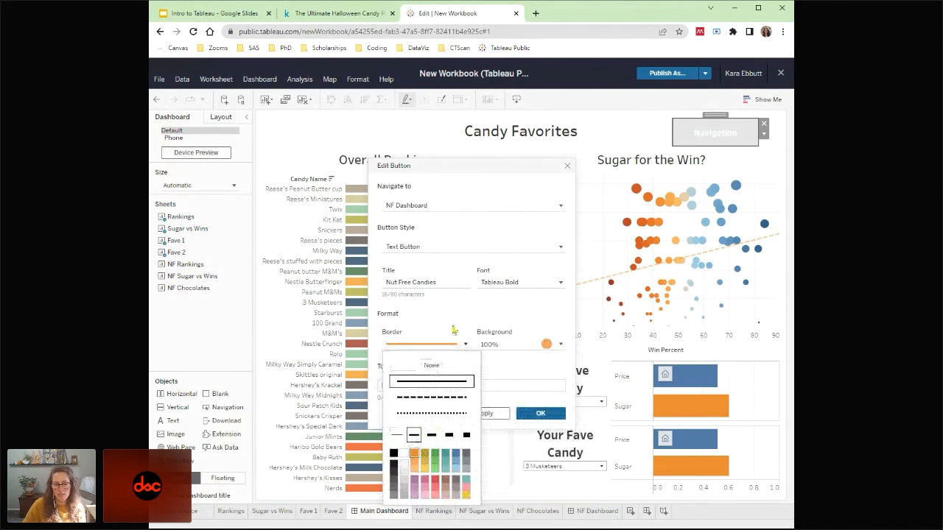
pyautogui.click(506, 304)
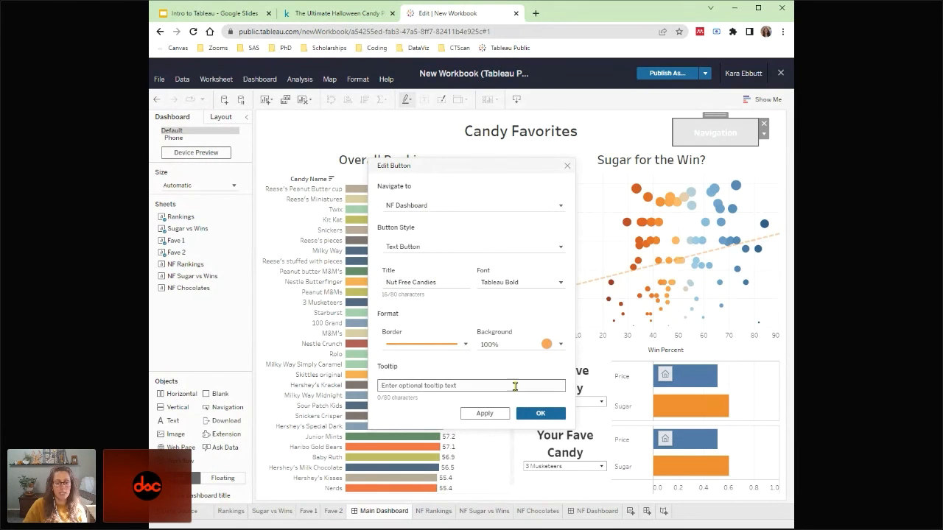
pyautogui.click(539, 413)
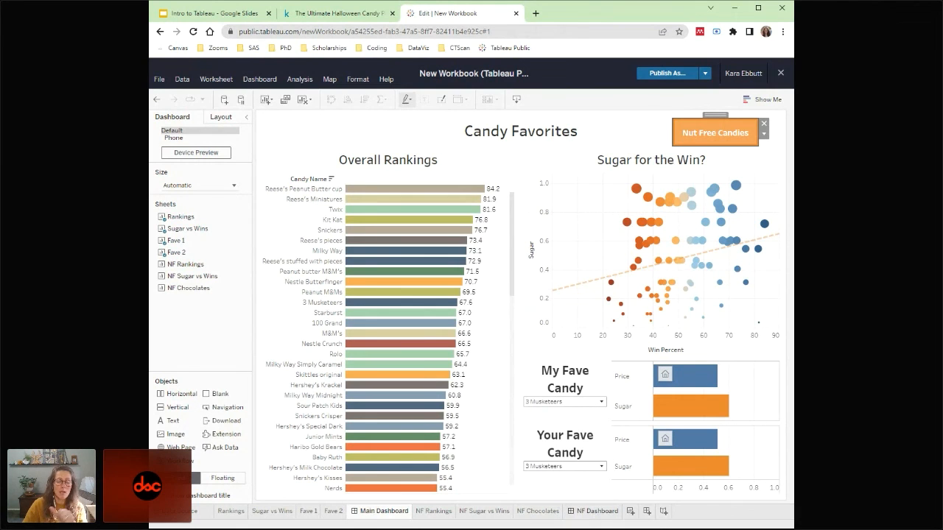
# - Show the dashboard title on the NF Dashboard and replace its text with "Nut Free Candies"
pyautogui.click(594, 516)
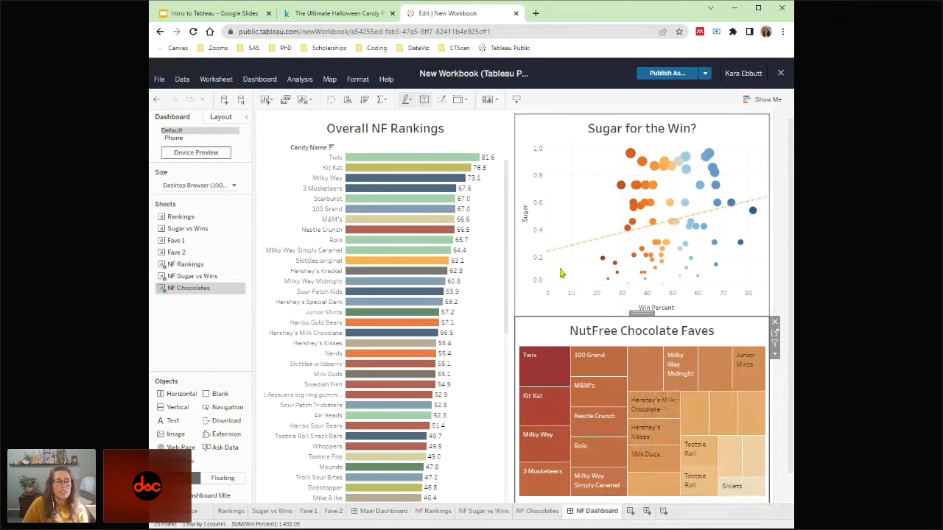
pyautogui.click(259, 79)
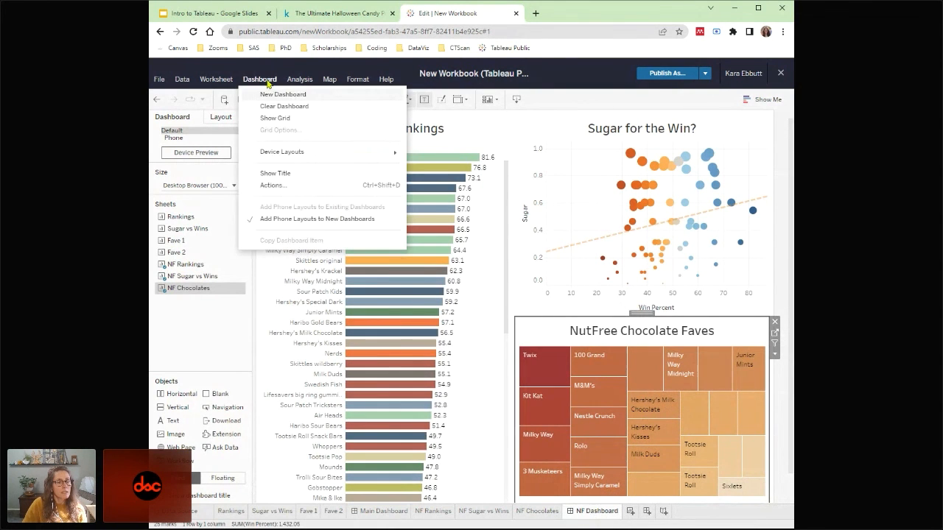
pyautogui.click(282, 174)
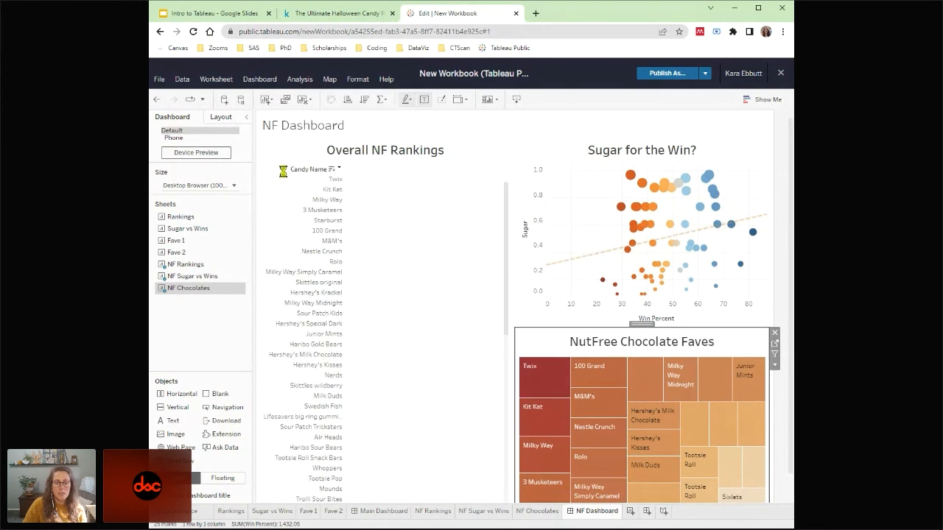
pyautogui.doubleClick(352, 125)
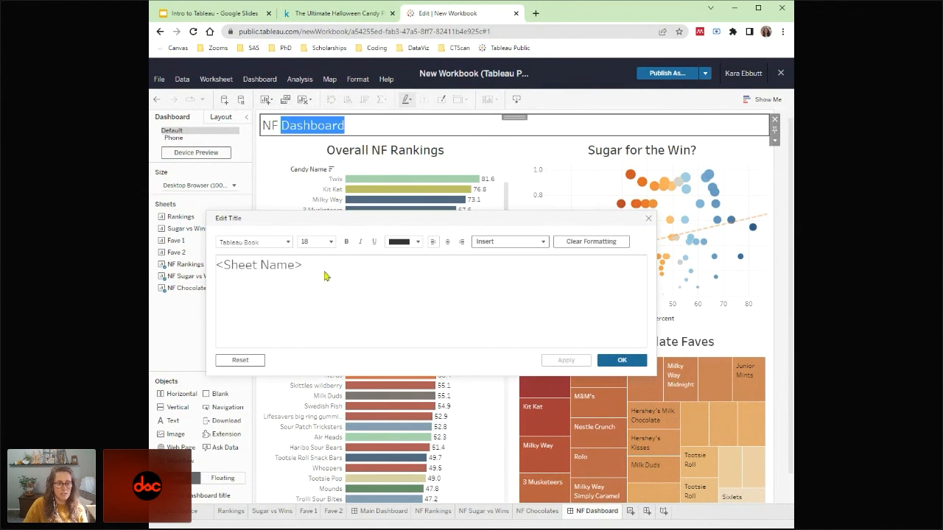
pyautogui.moveTo(344, 264); pyautogui.dragTo(205, 270)
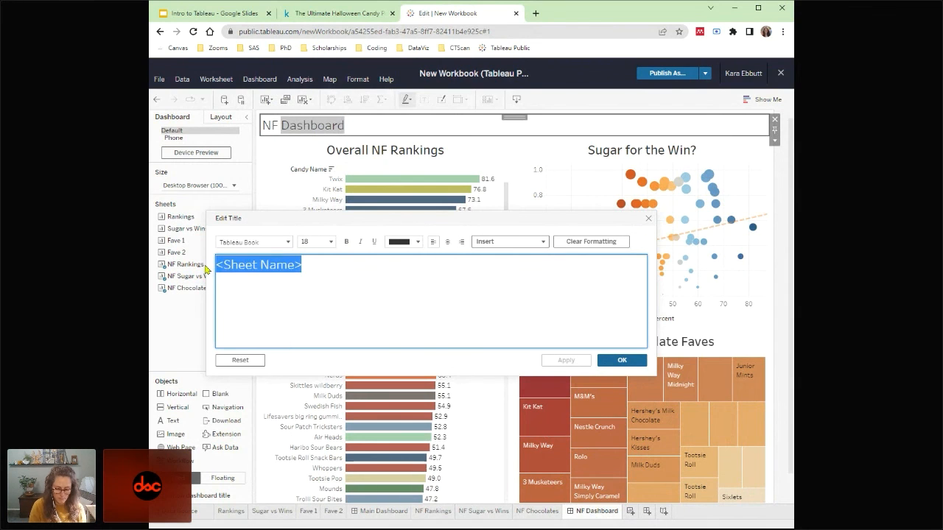
pyautogui.write('Nut Free Candies')
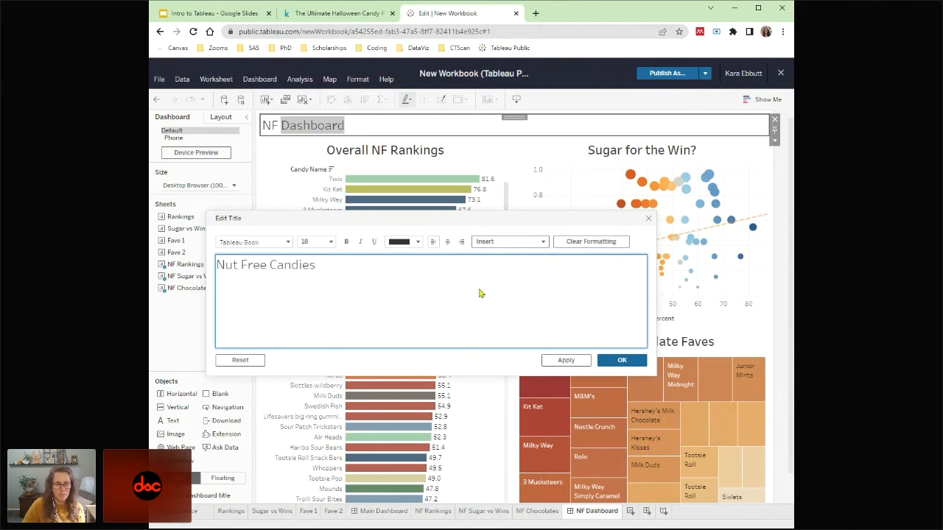
# - Format the Nut Free Candies title as bold, centered, size 22, and slightly increase the height of the title area
pyautogui.moveTo(322, 266); pyautogui.dragTo(210, 261)
pyautogui.click(346, 242)
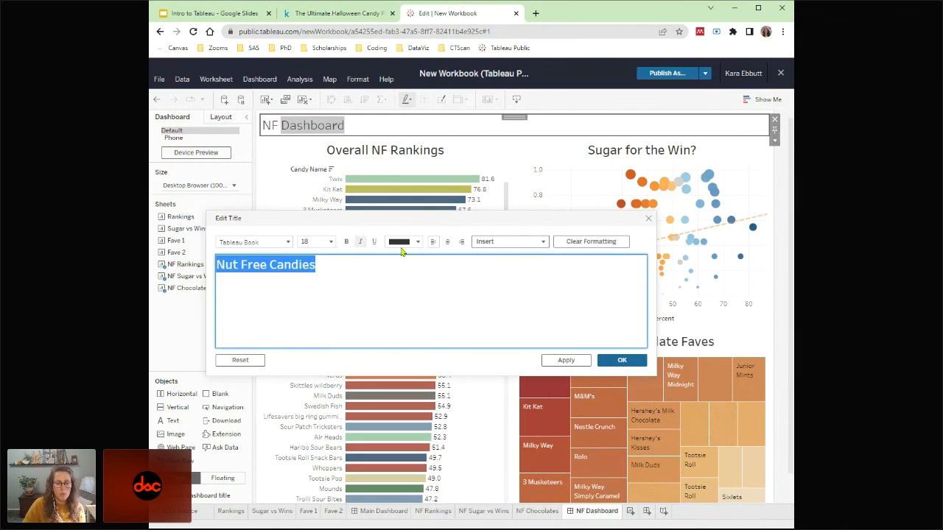
pyautogui.click(447, 242)
pyautogui.click(332, 243)
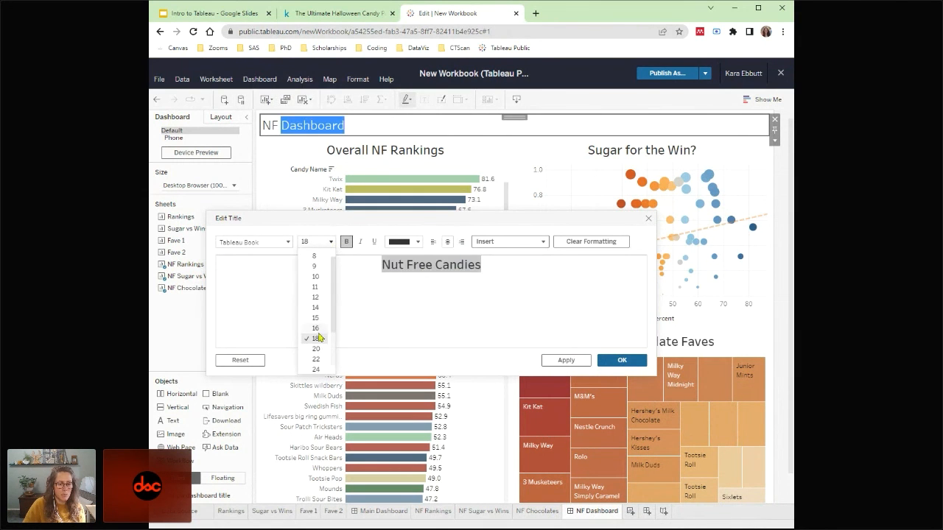
pyautogui.click(314, 360)
pyautogui.click(619, 359)
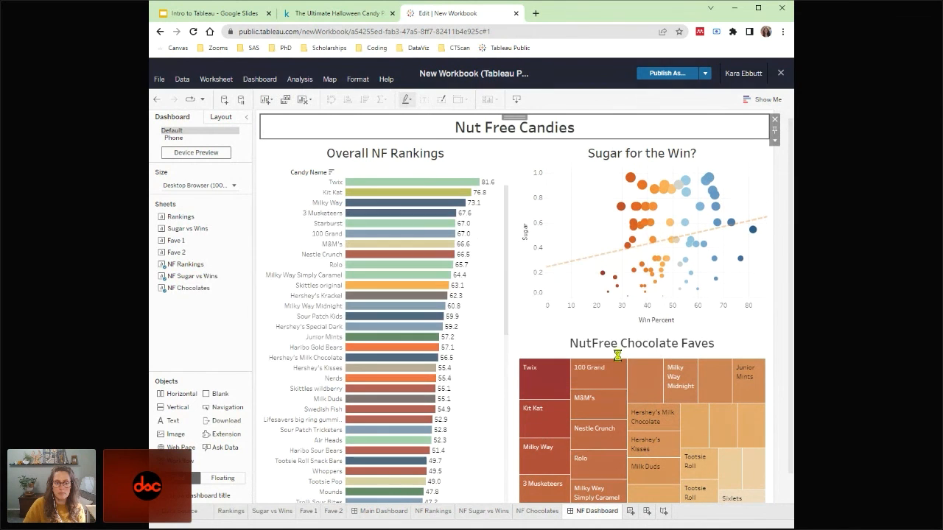
pyautogui.moveTo(508, 138); pyautogui.dragTo(508, 149)
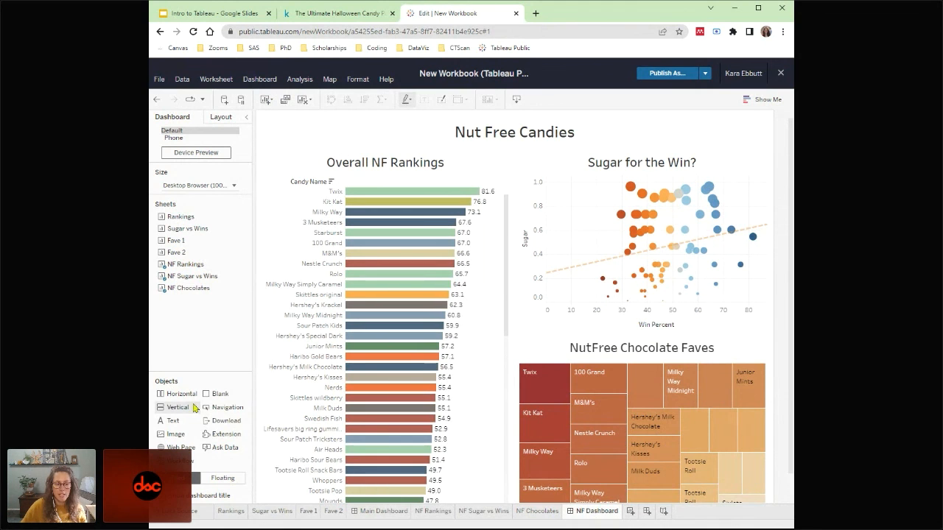
# - Add a floating navigation button beside the Nut Free Candies title and set it to navigate to Main Dashboard
pyautogui.moveTo(219, 411); pyautogui.dragTo(556, 157)
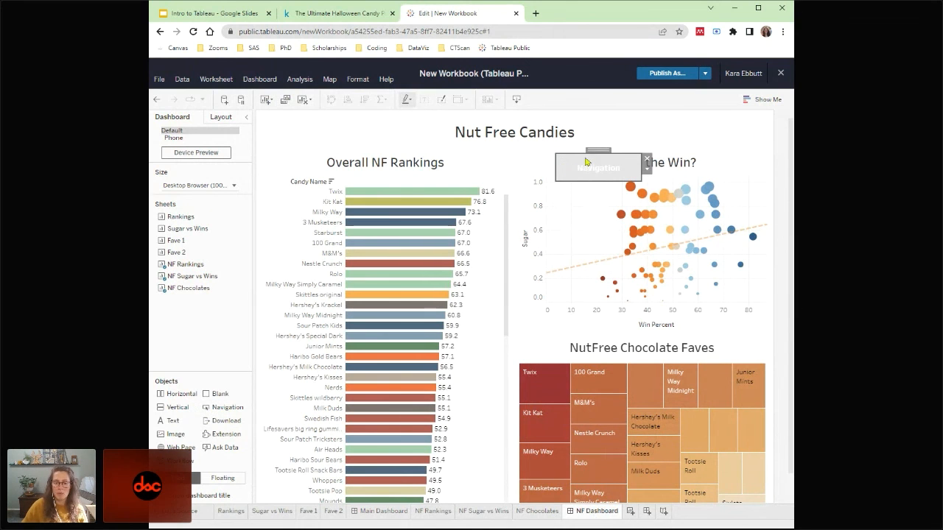
pyautogui.moveTo(598, 149); pyautogui.dragTo(717, 118)
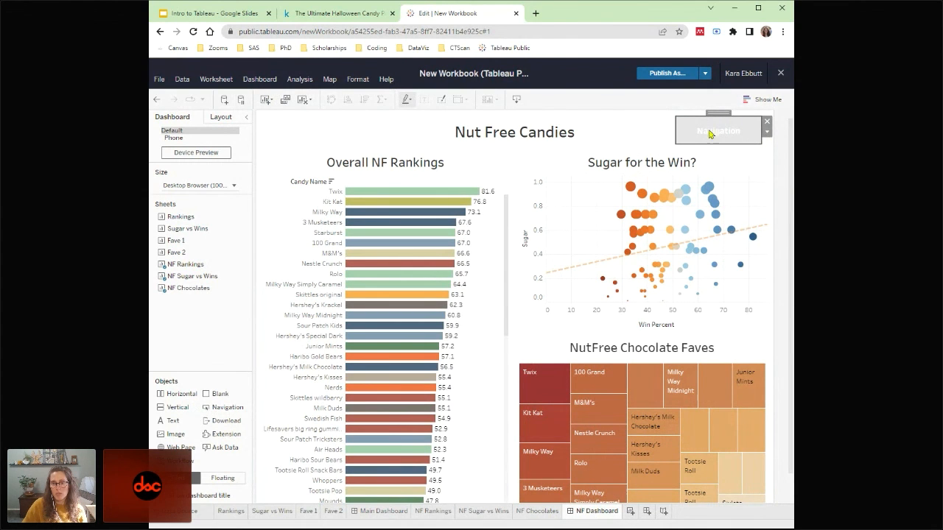
pyautogui.click(766, 133)
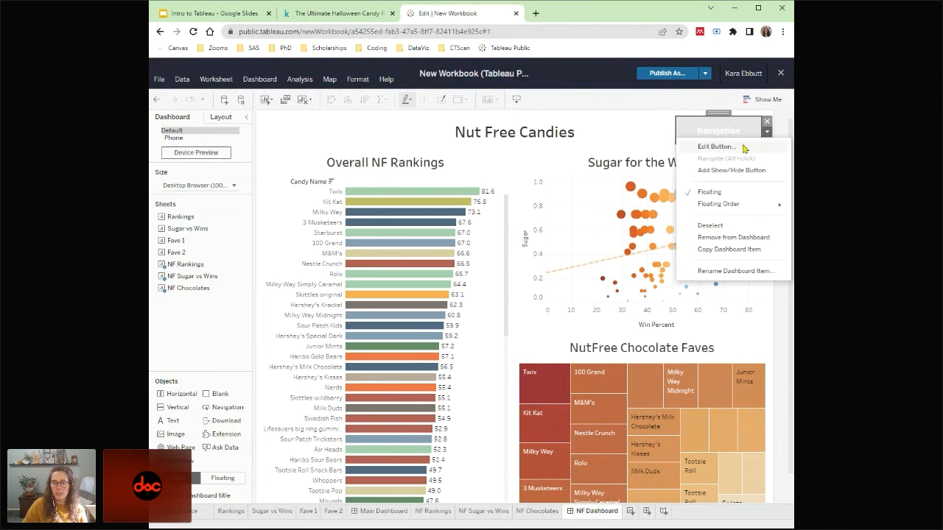
pyautogui.click(747, 148)
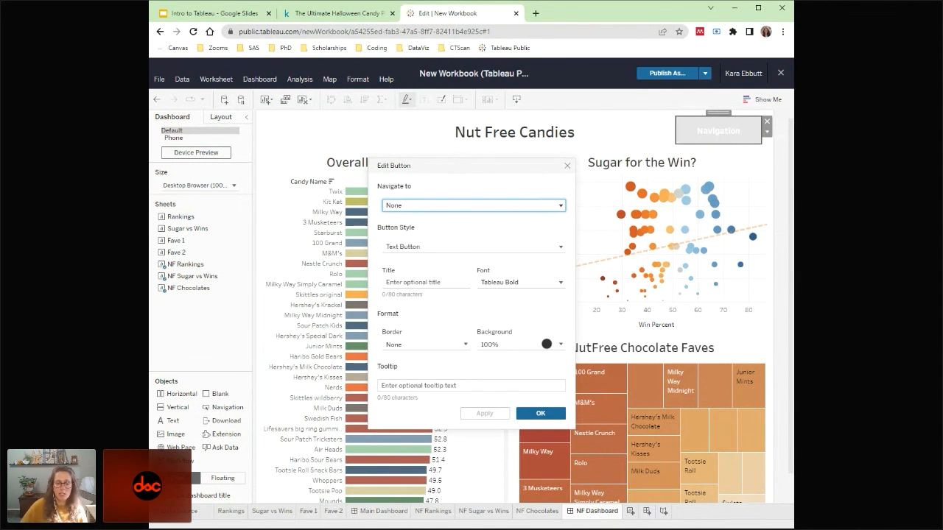
pyautogui.click(544, 210)
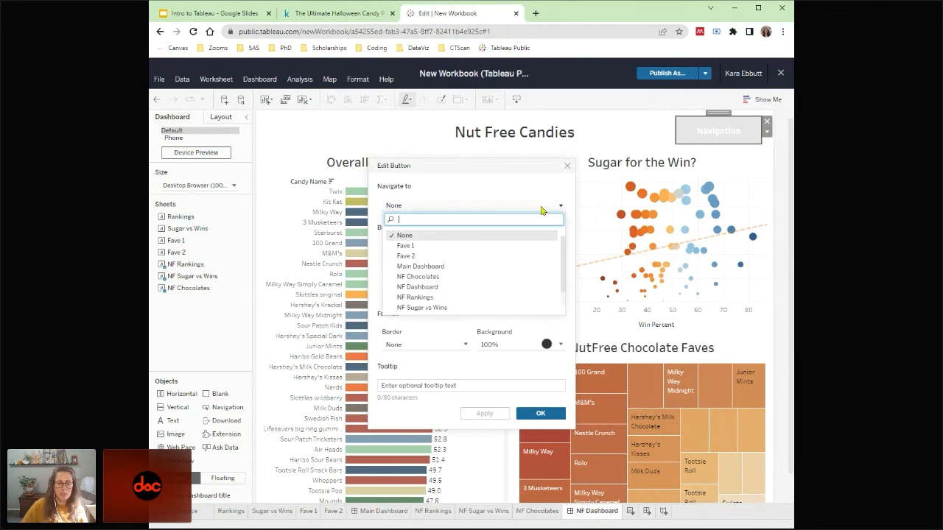
pyautogui.click(458, 267)
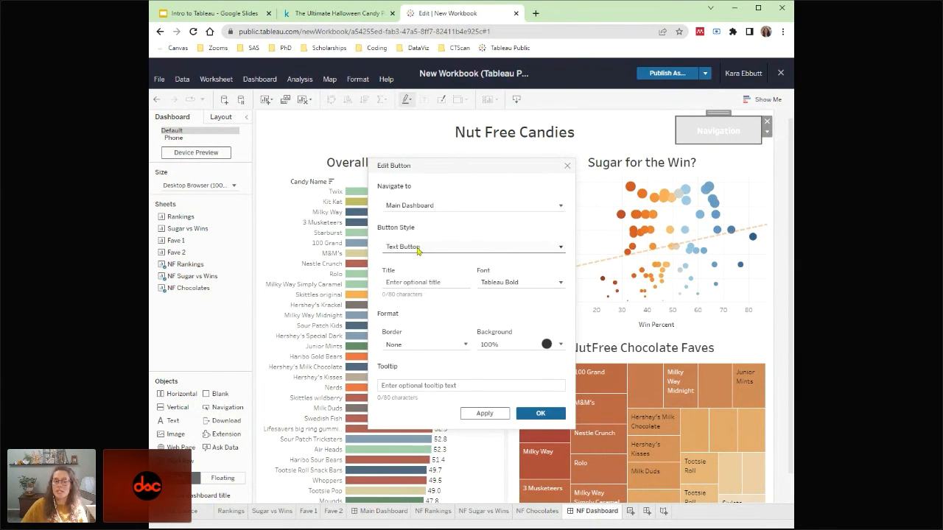
# - Set the navigation button's title to "Back to Main"
pyautogui.click(440, 283)
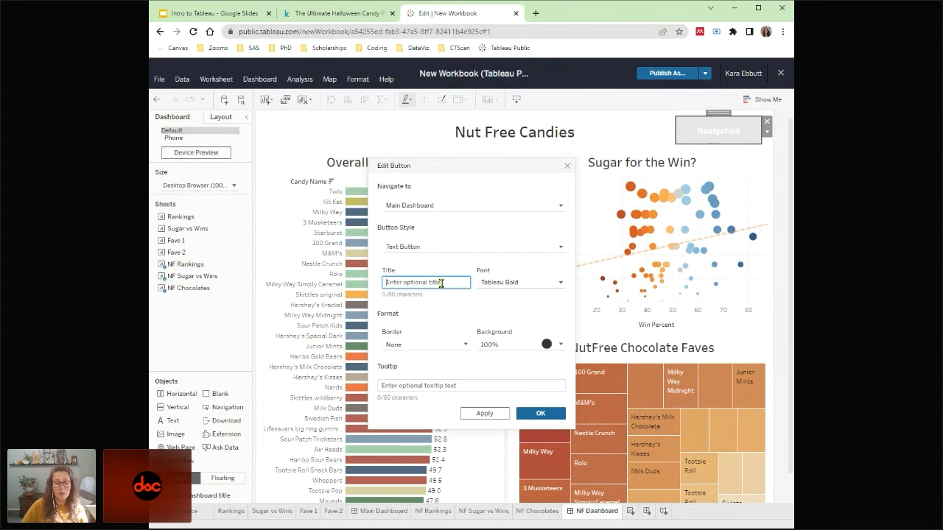
pyautogui.write('Back to Mai')
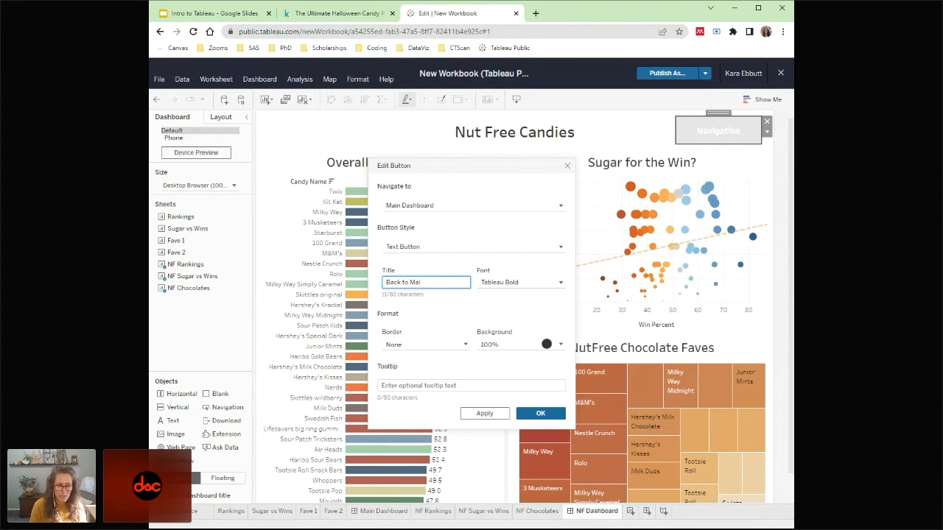
pyautogui.write('n')
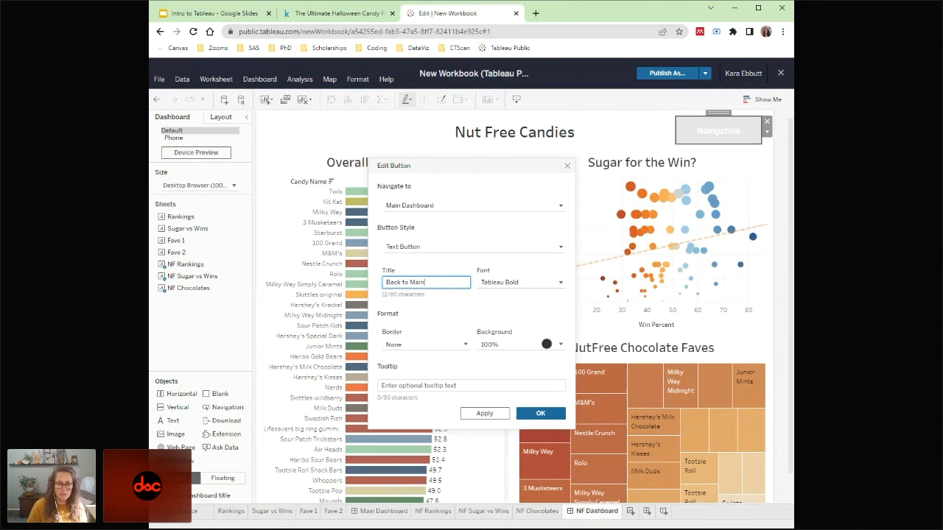
# - Give the Back to Main button a light blue background and a thicker solid darker blue border, and confirm the button settings
pyautogui.click(561, 345)
pyautogui.click(551, 382)
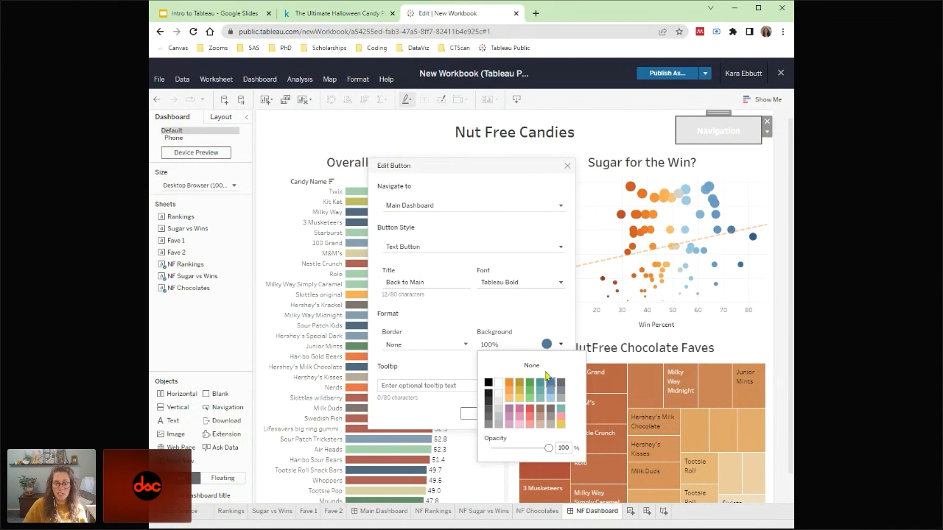
pyautogui.click(551, 391)
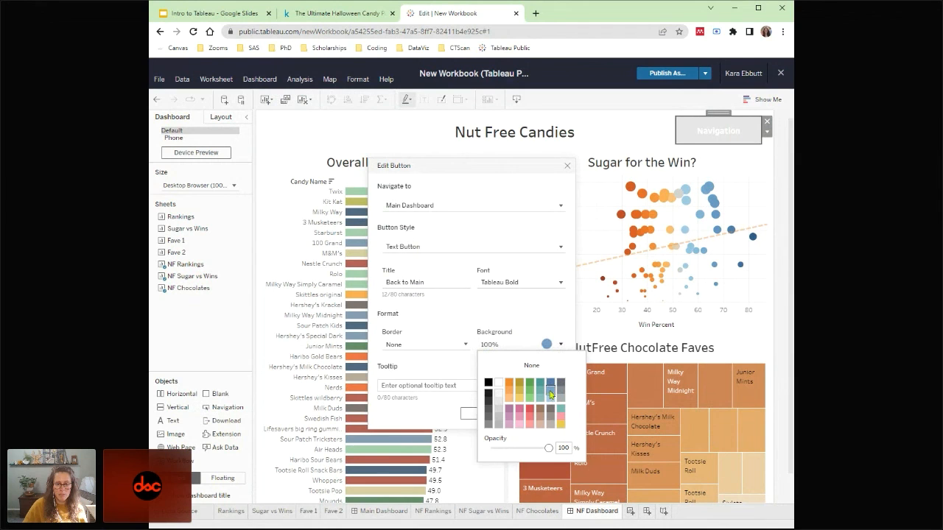
pyautogui.click(466, 346)
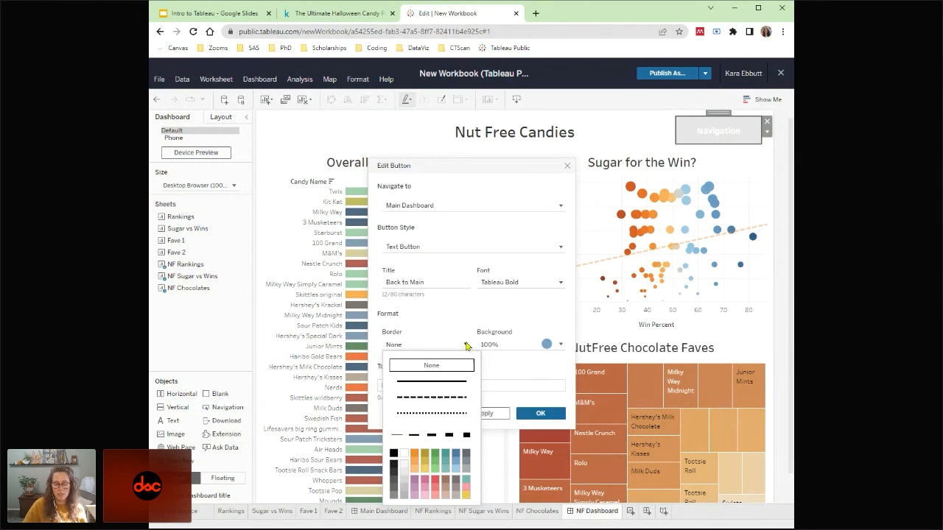
pyautogui.click(456, 453)
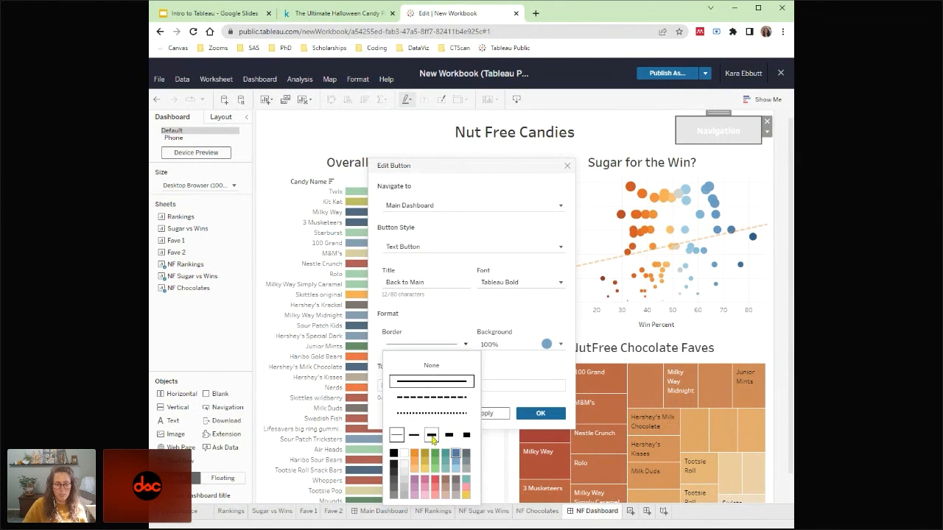
pyautogui.click(511, 377)
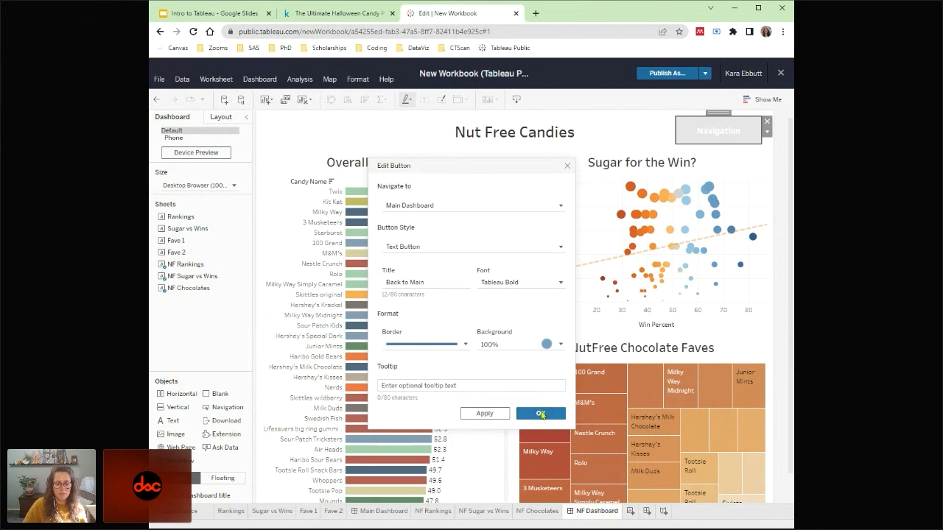
pyautogui.click(541, 413)
pyautogui.click(604, 128)
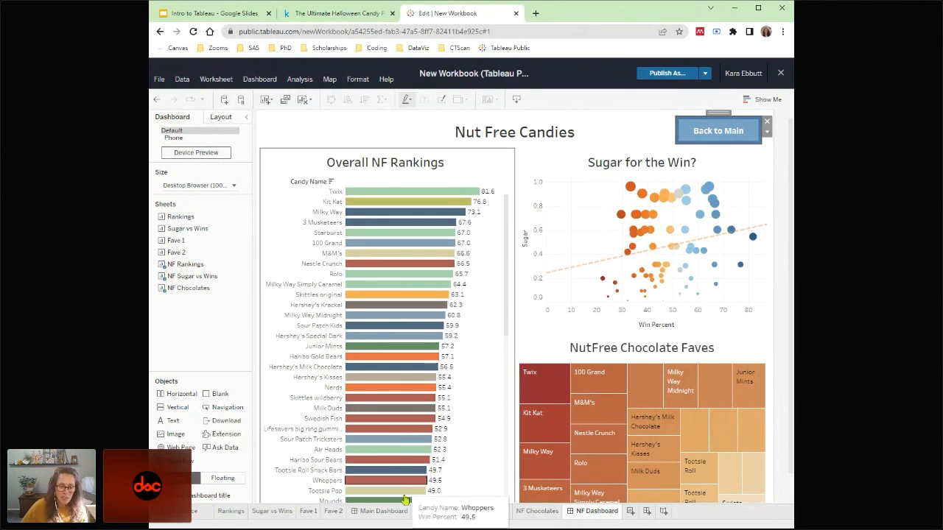
# - Return to the Main Dashboard and publish the workbook under the name "DSC Candy Trials"
pyautogui.click(383, 511)
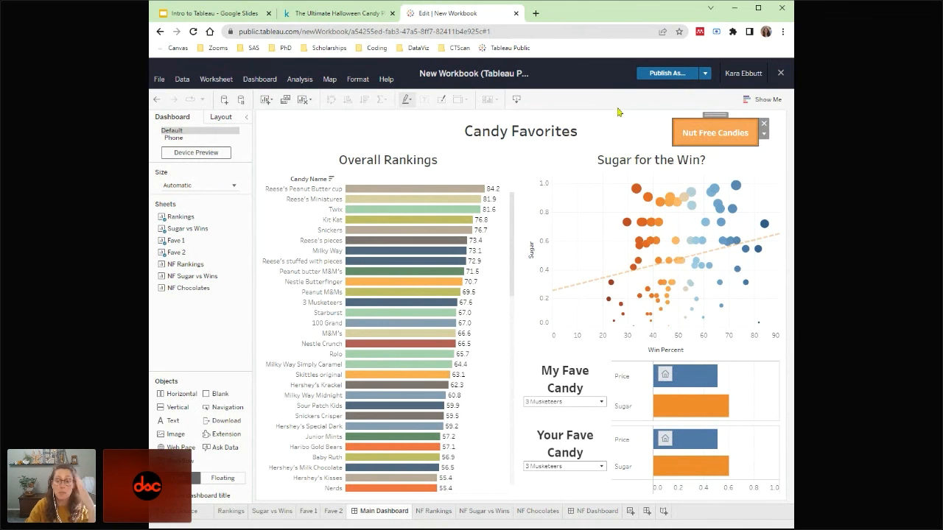
pyautogui.click(675, 77)
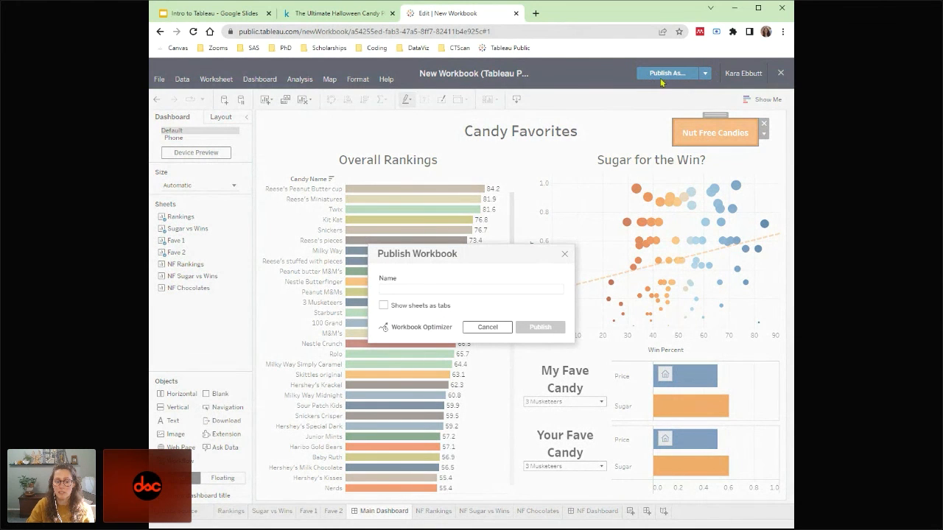
pyautogui.click(514, 288)
pyautogui.write('DSSC Candy Tria')
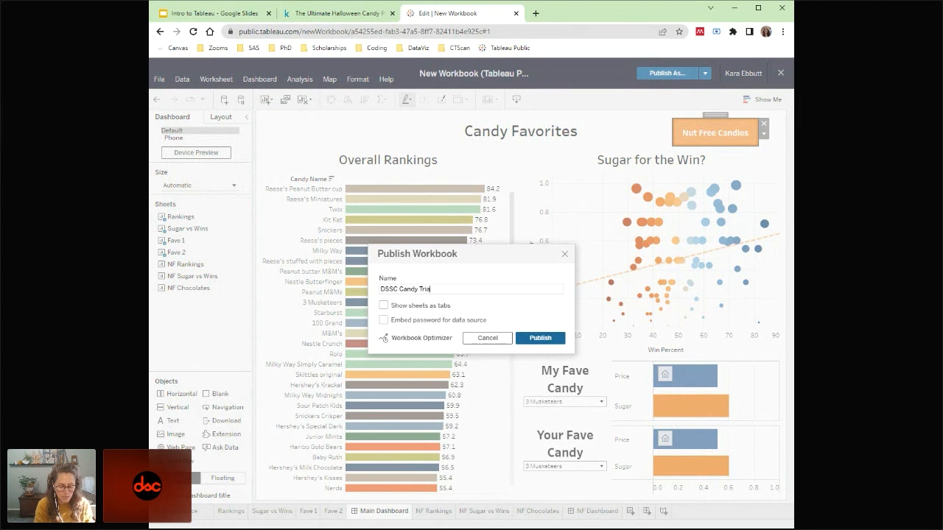
pyautogui.write('ls')
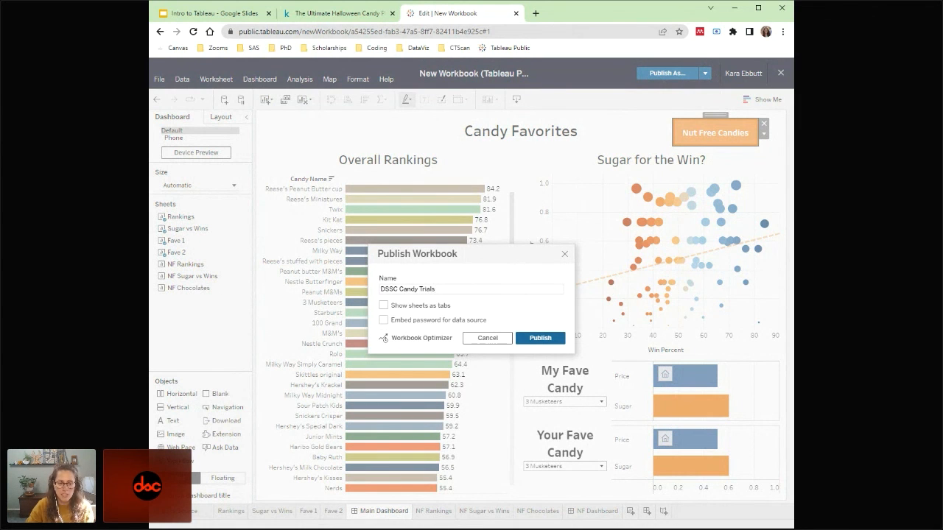
pyautogui.click(395, 292)
pyautogui.press('BackSpace')
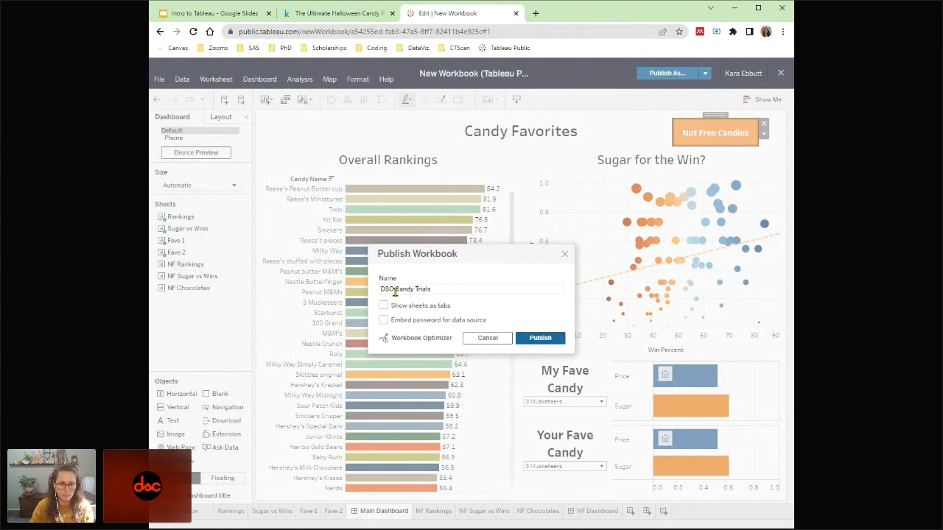
pyautogui.click(541, 338)
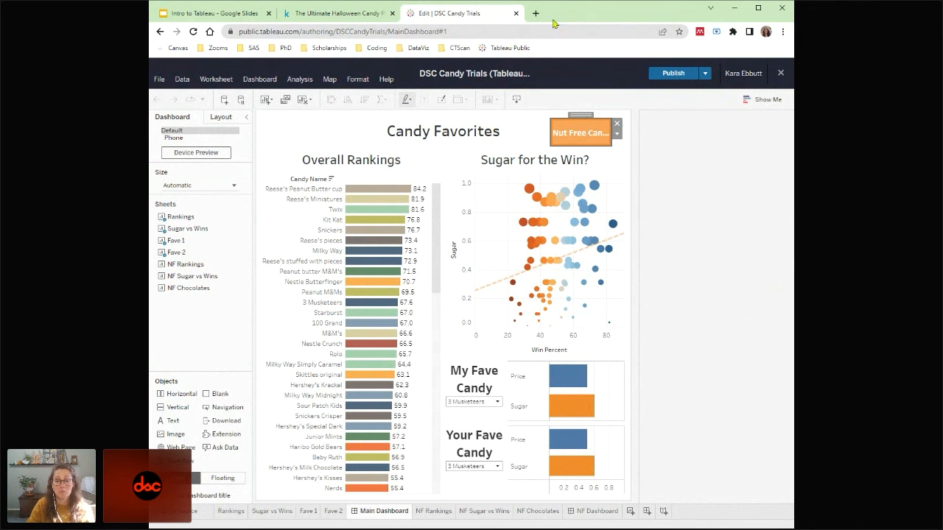
# - Close the editor and test the Nut Free Candies and Back to Main navigation buttons in the published viz
pyautogui.click(780, 74)
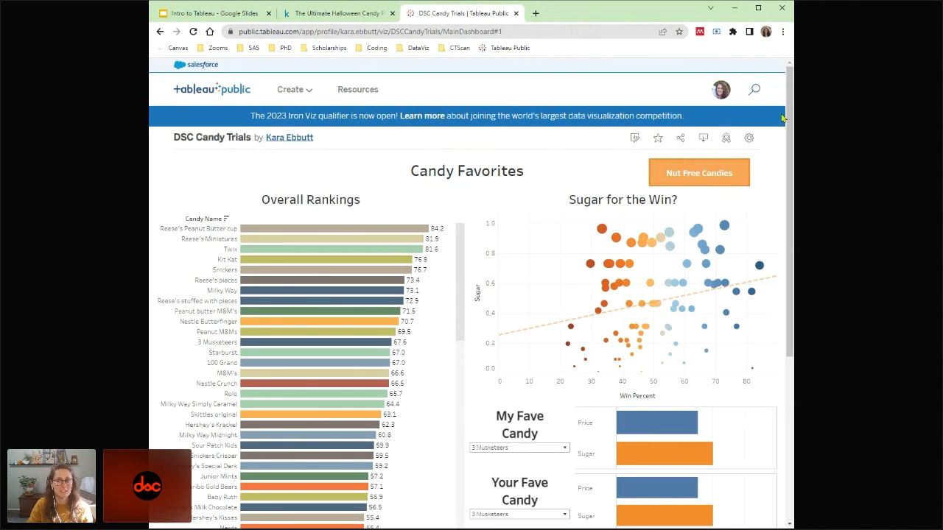
pyautogui.moveTo(785, 118); pyautogui.dragTo(793, 153)
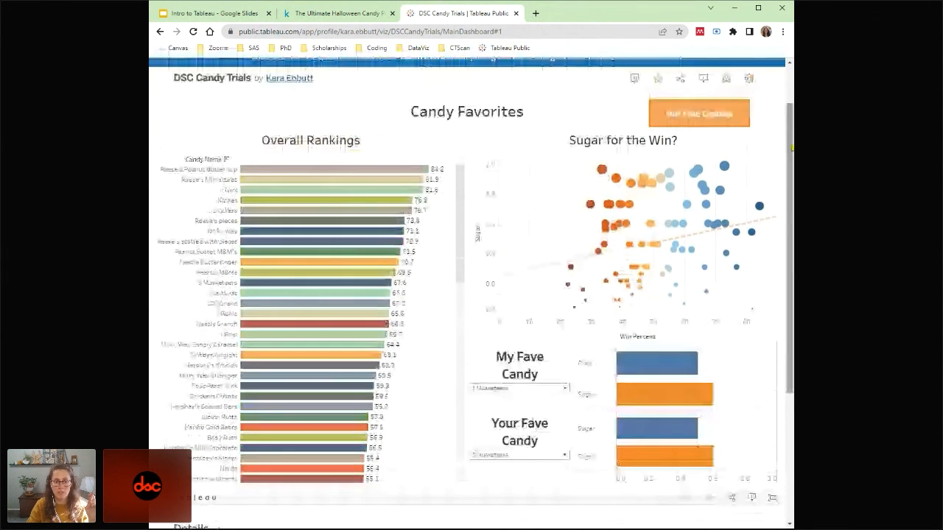
pyautogui.click(712, 117)
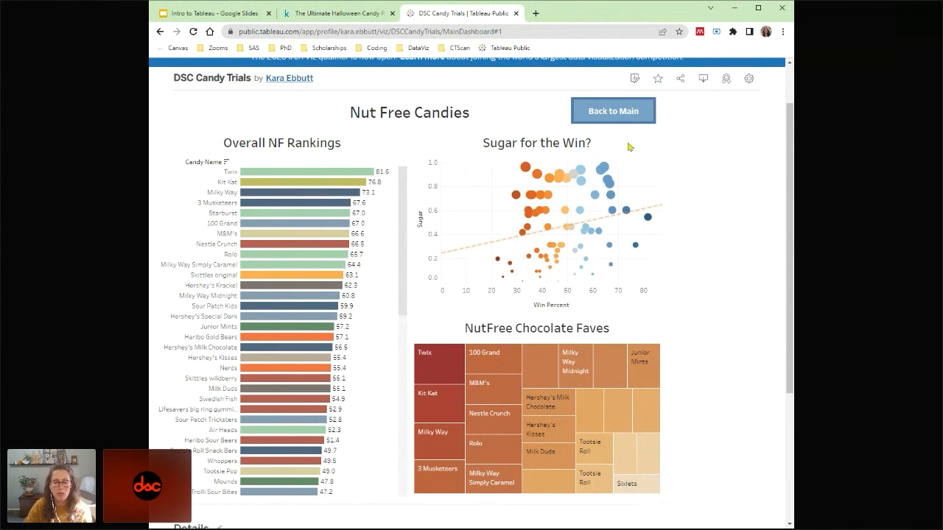
pyautogui.click(613, 116)
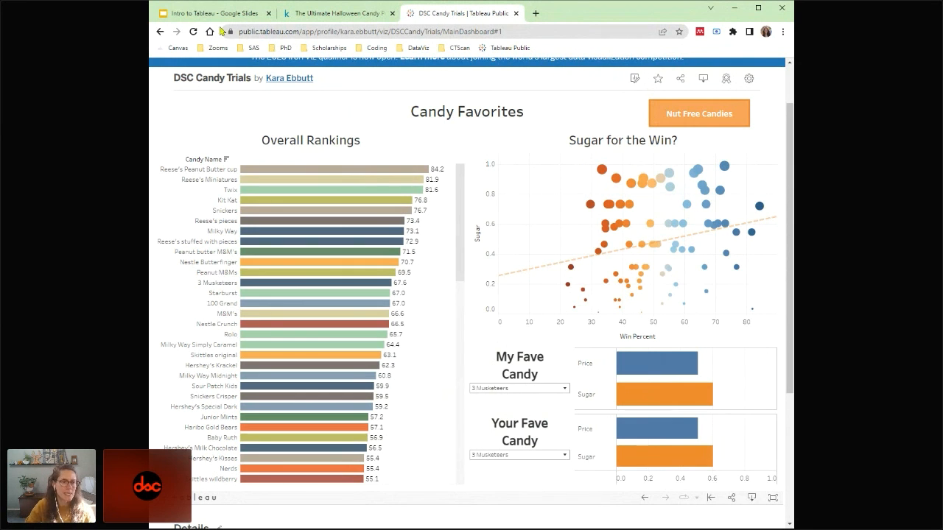
pyautogui.moveTo(598, 251)
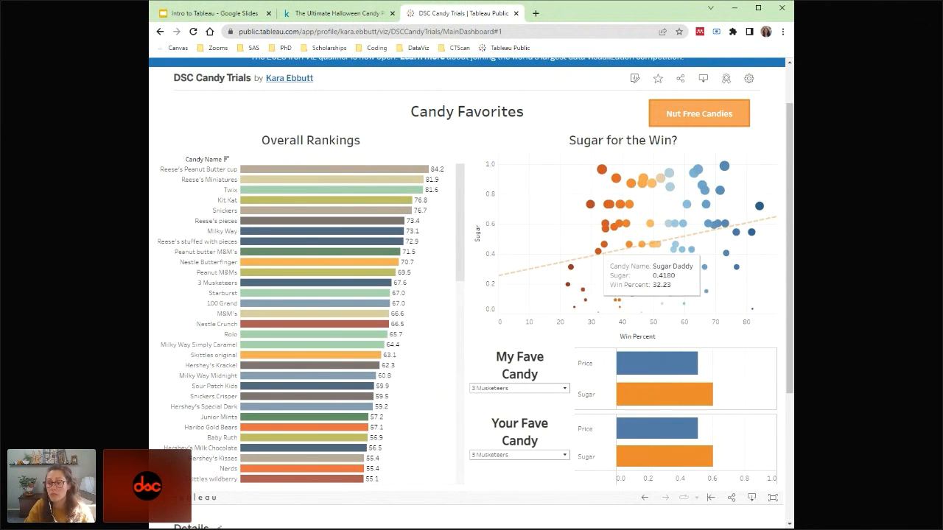
# - Switch to the Intro to Tableau presentation in Google Slides and review the Getting Started and Sheet 1 - Overall Rankings slides
pyautogui.click(206, 18)
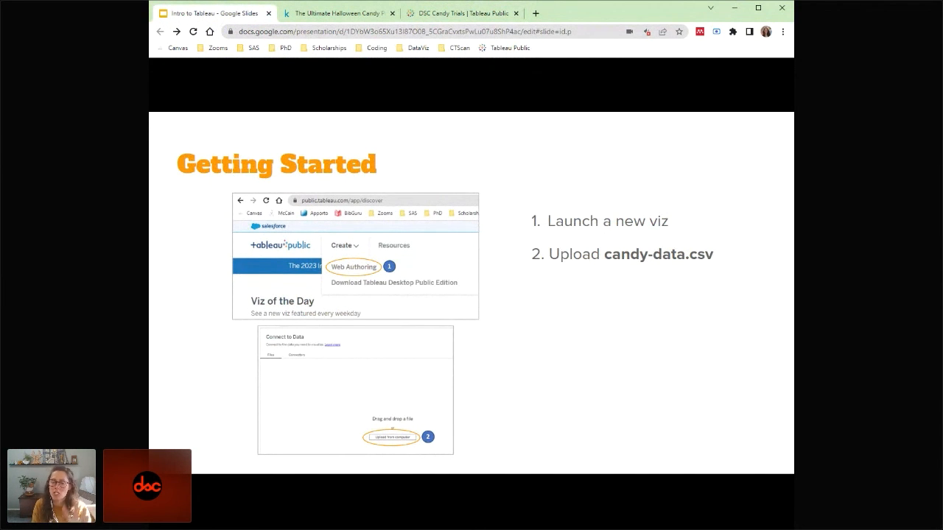
pyautogui.press('Right')
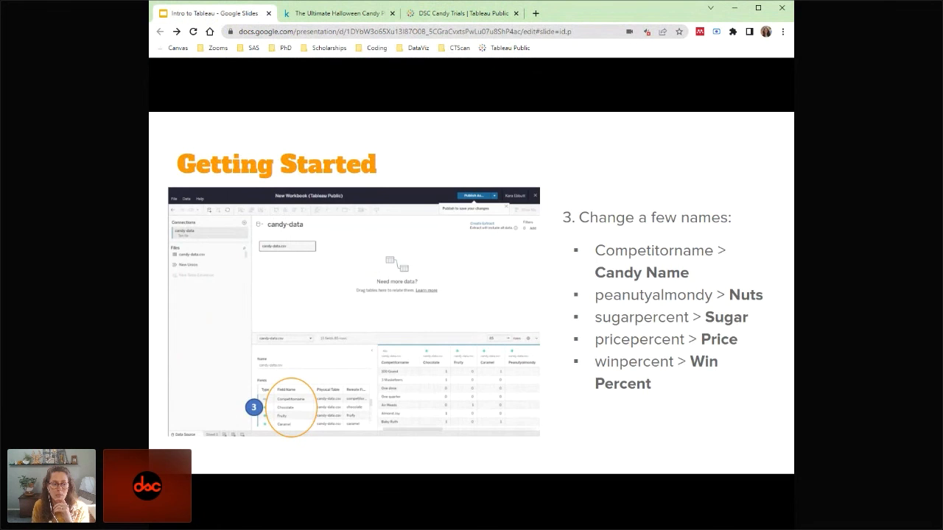
pyautogui.press('Right')
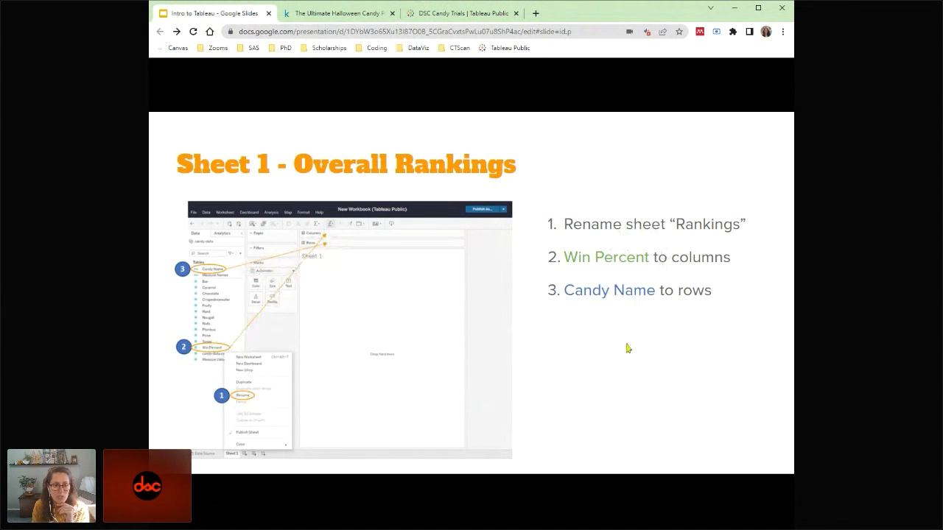
pyautogui.press('Right')
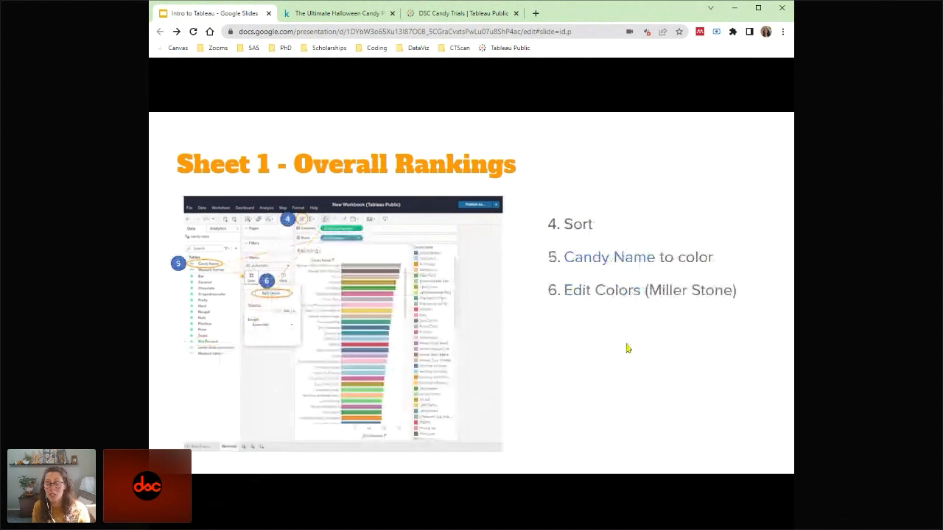